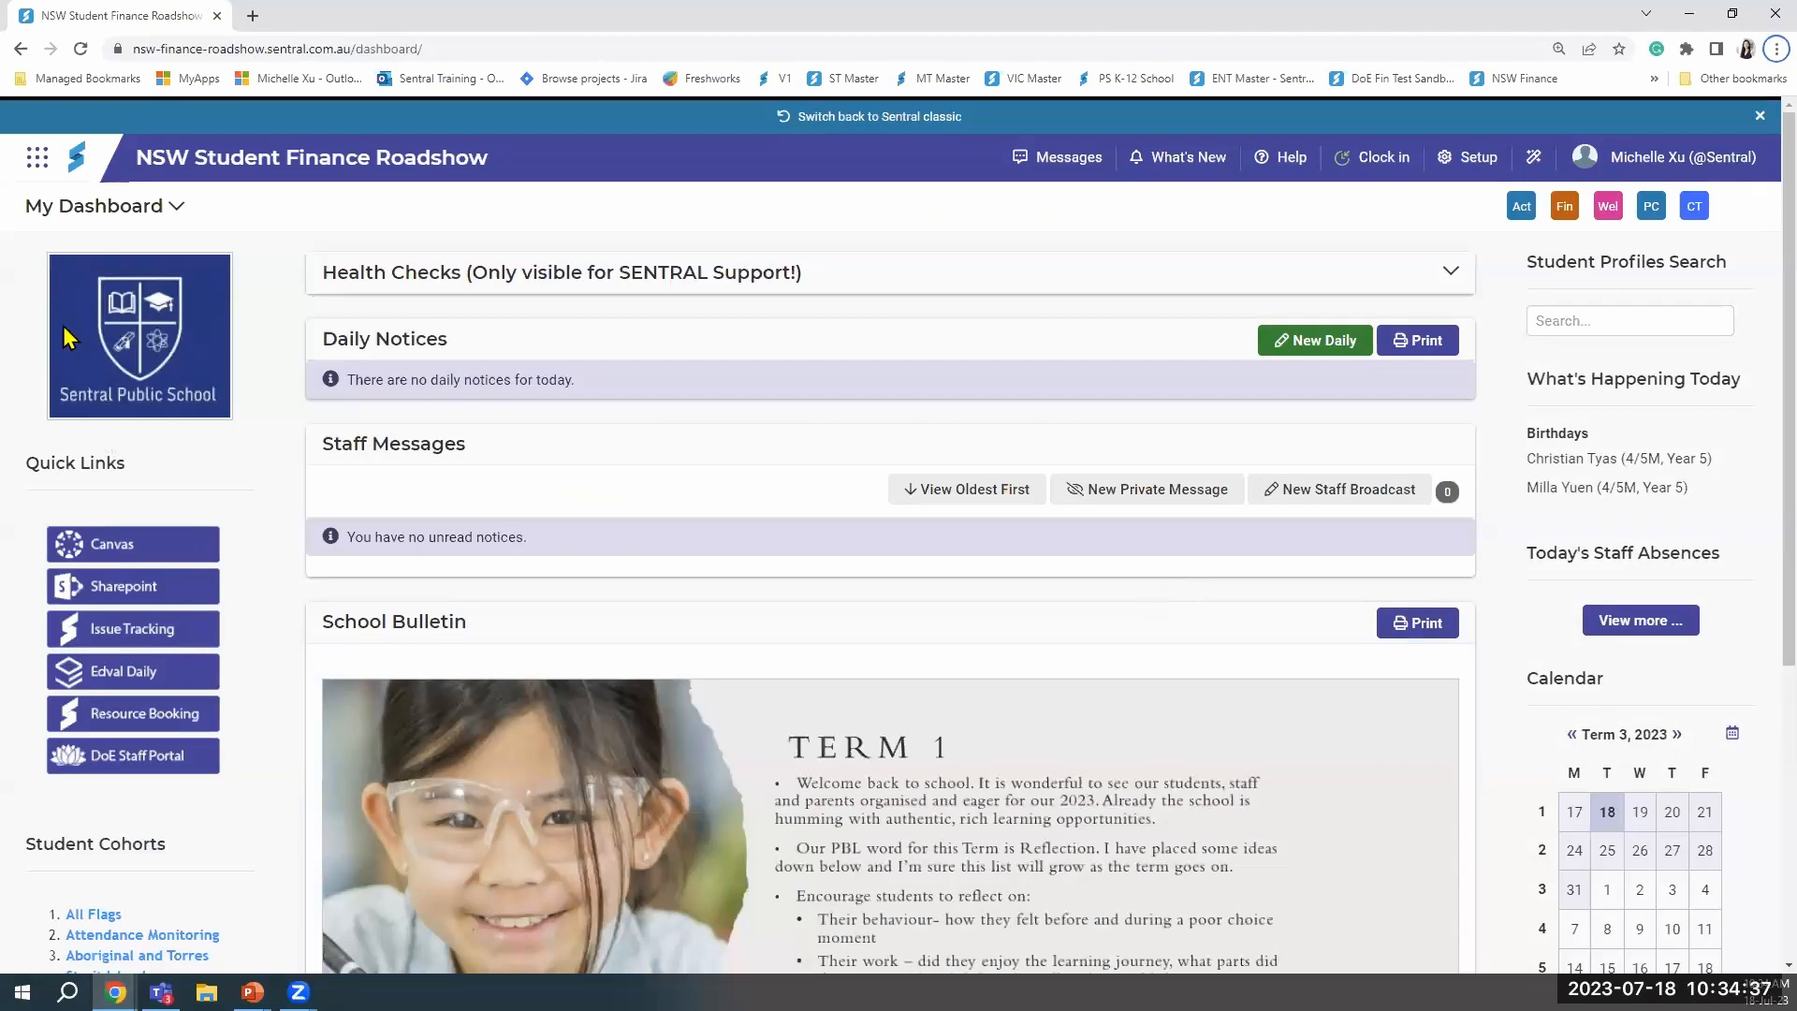
- Open the Finance module and search its records for "f", "jo" and "fee"
left_click(39, 161)
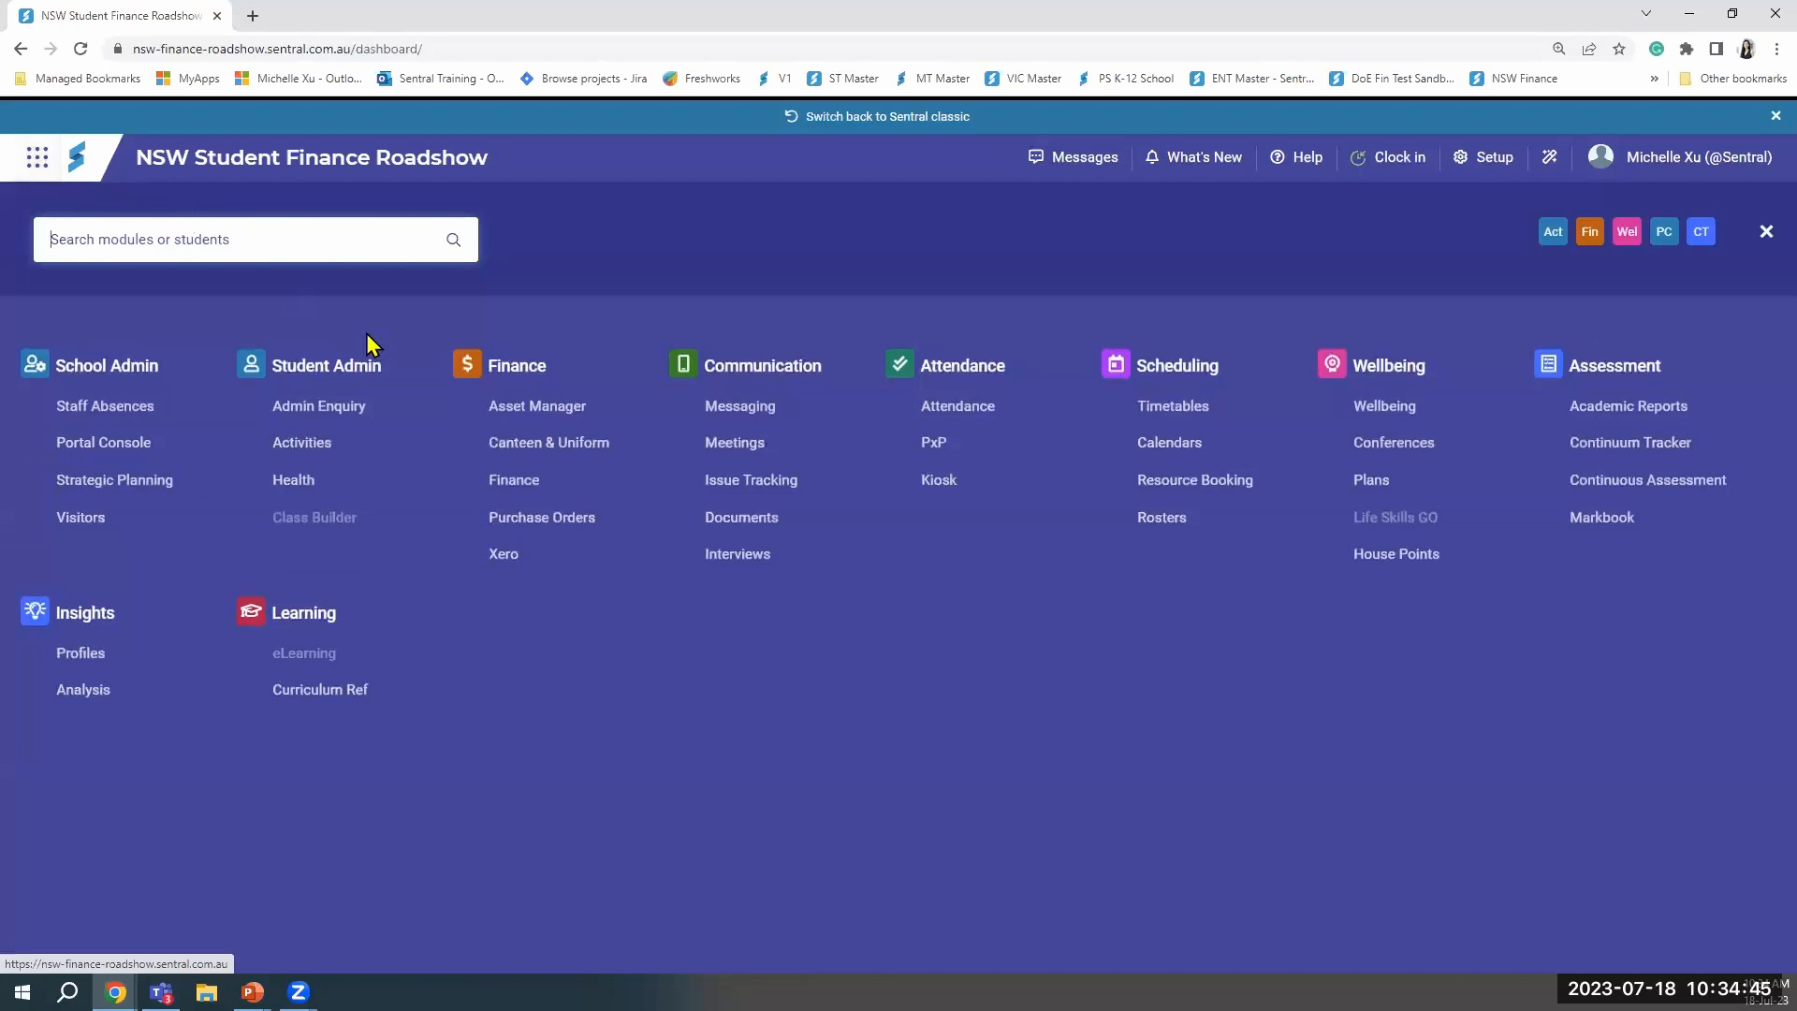
left_click(525, 496)
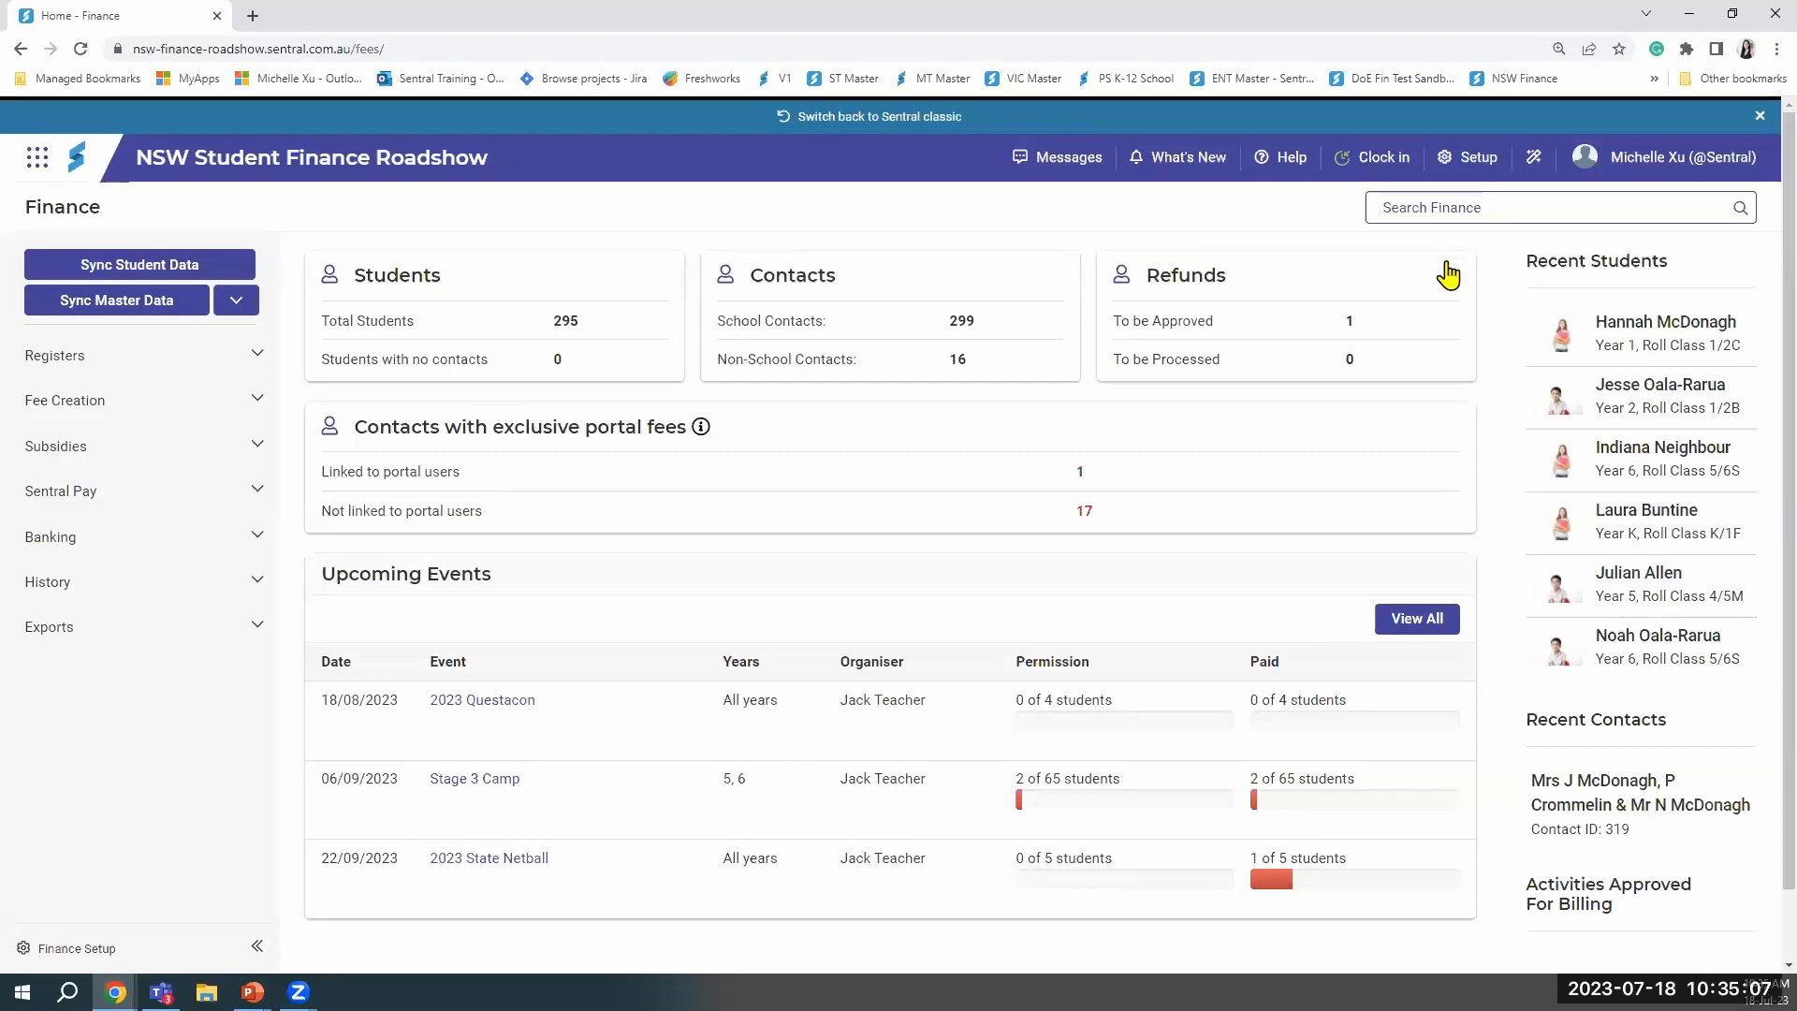
left_click(1430, 208)
type("f")
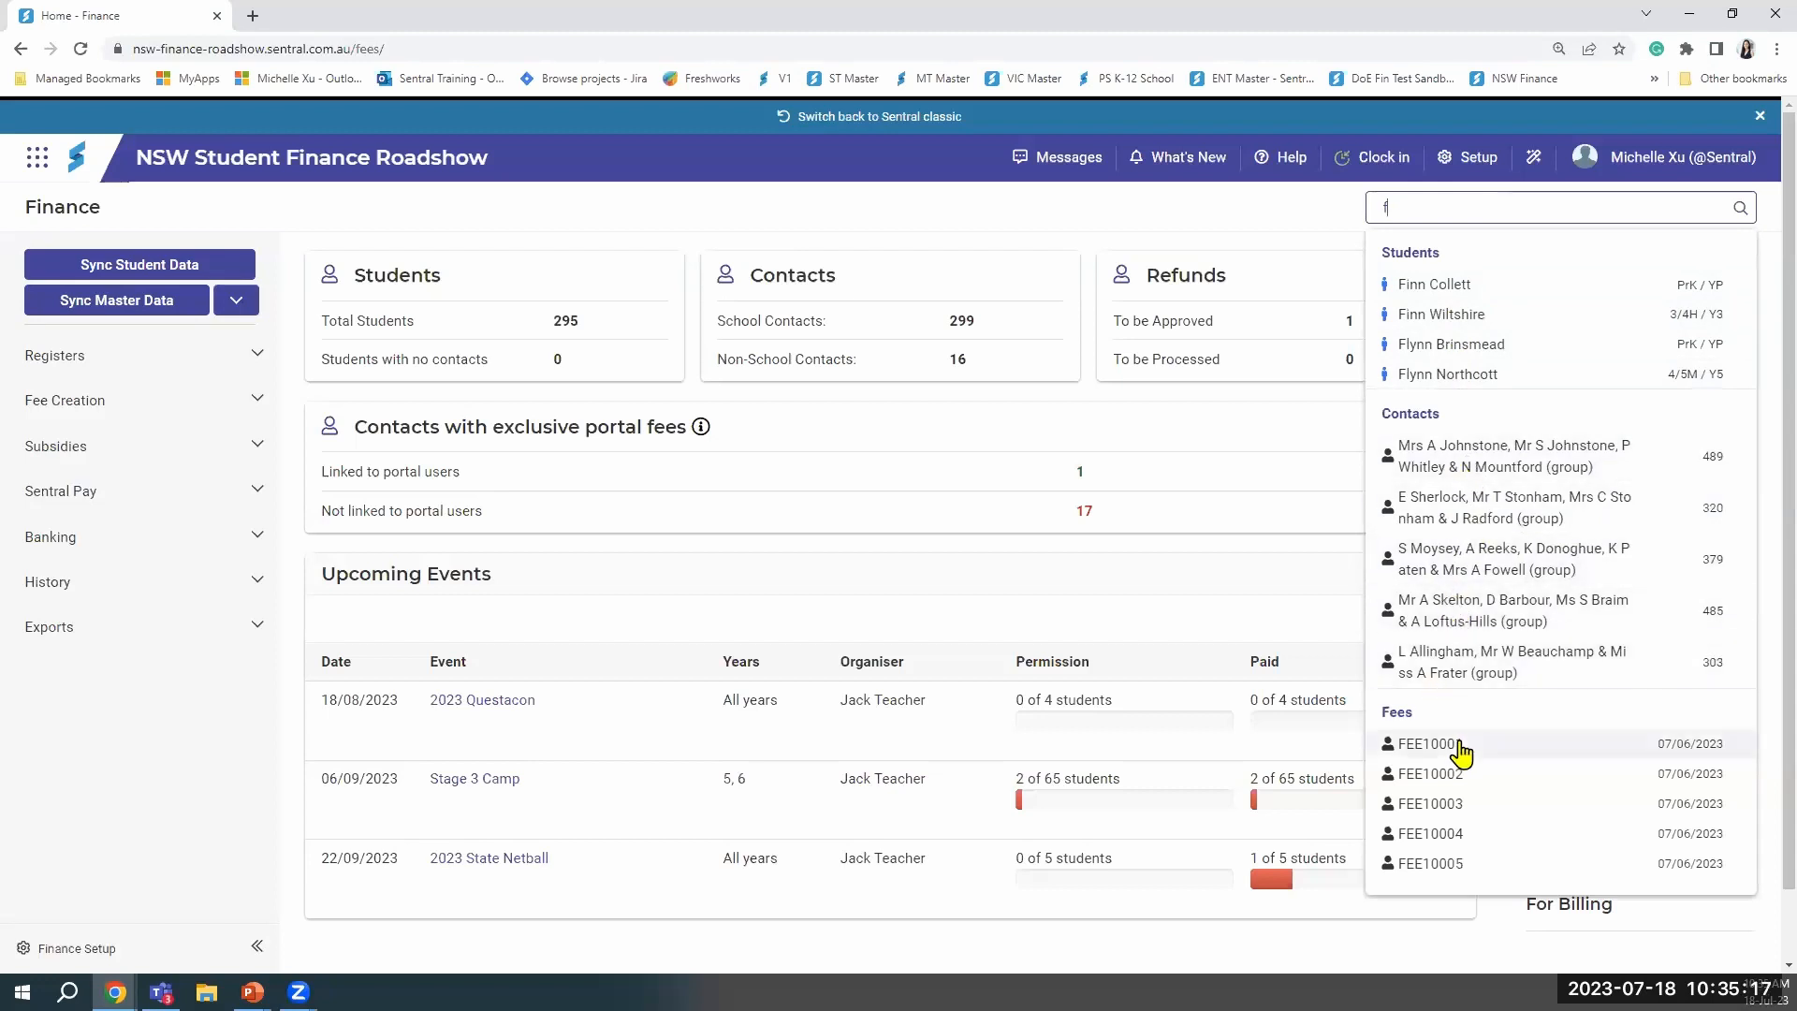
key("BackSpace")
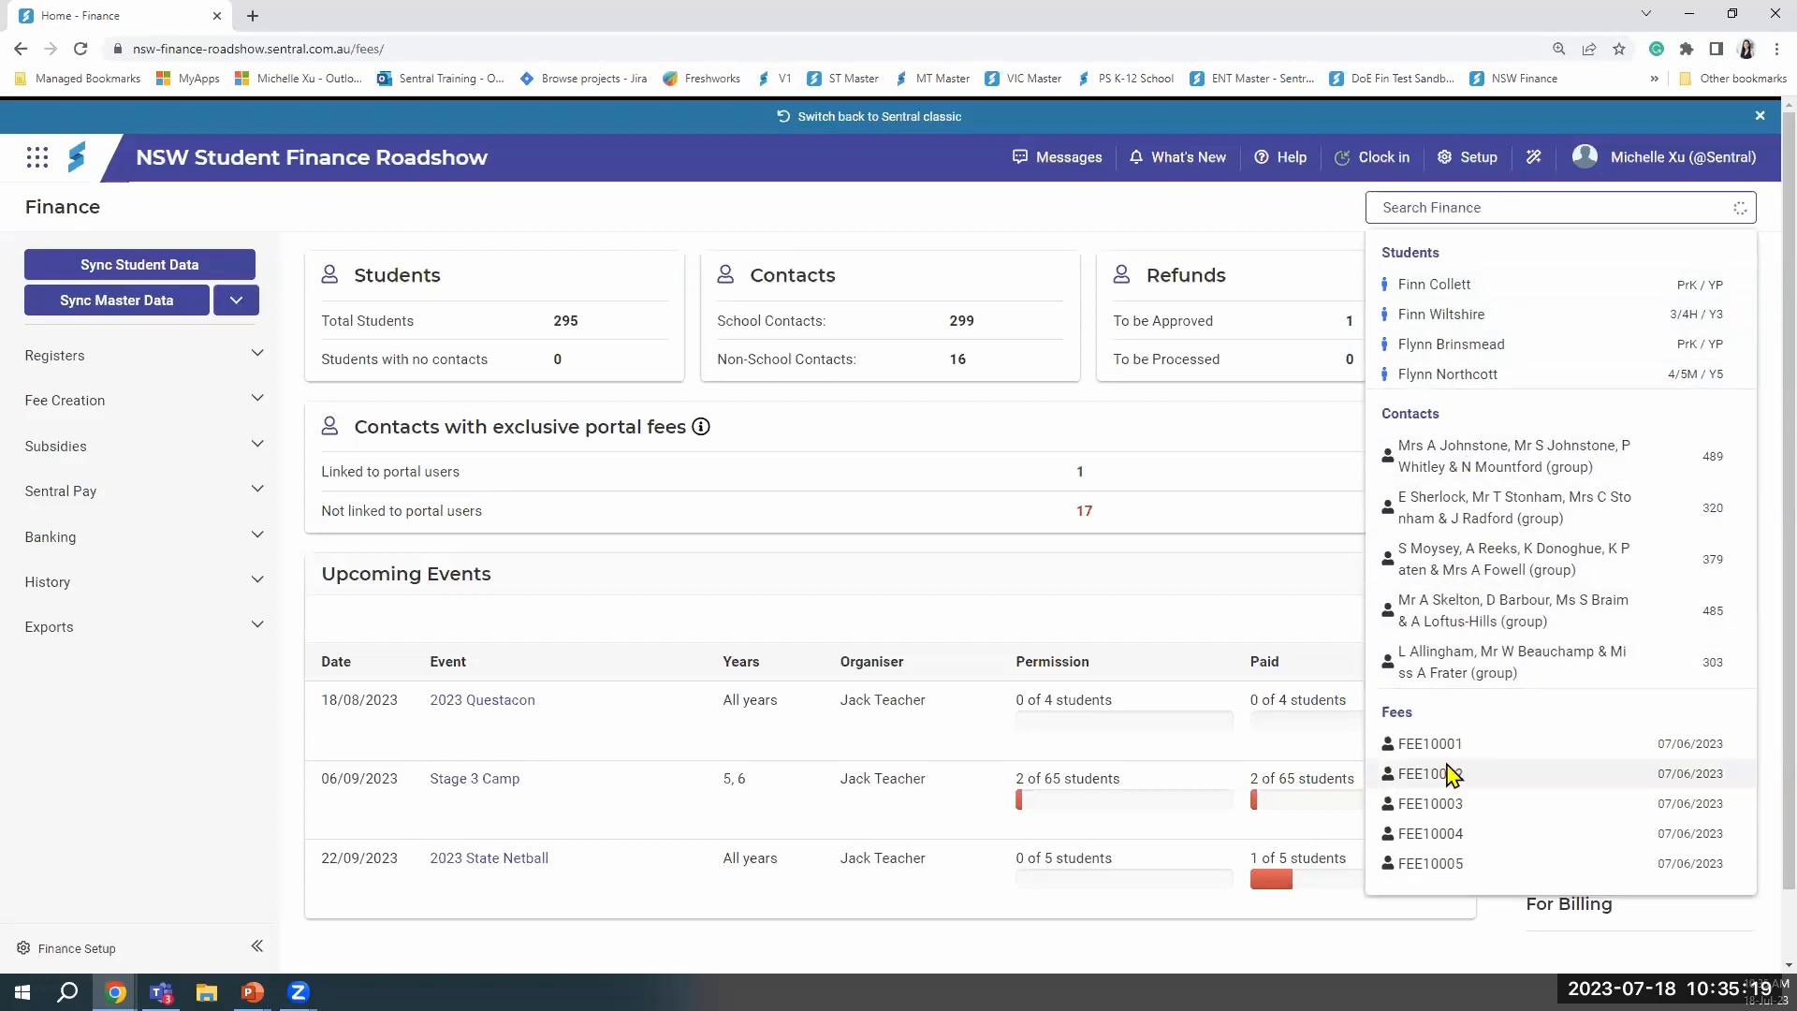
type("jo")
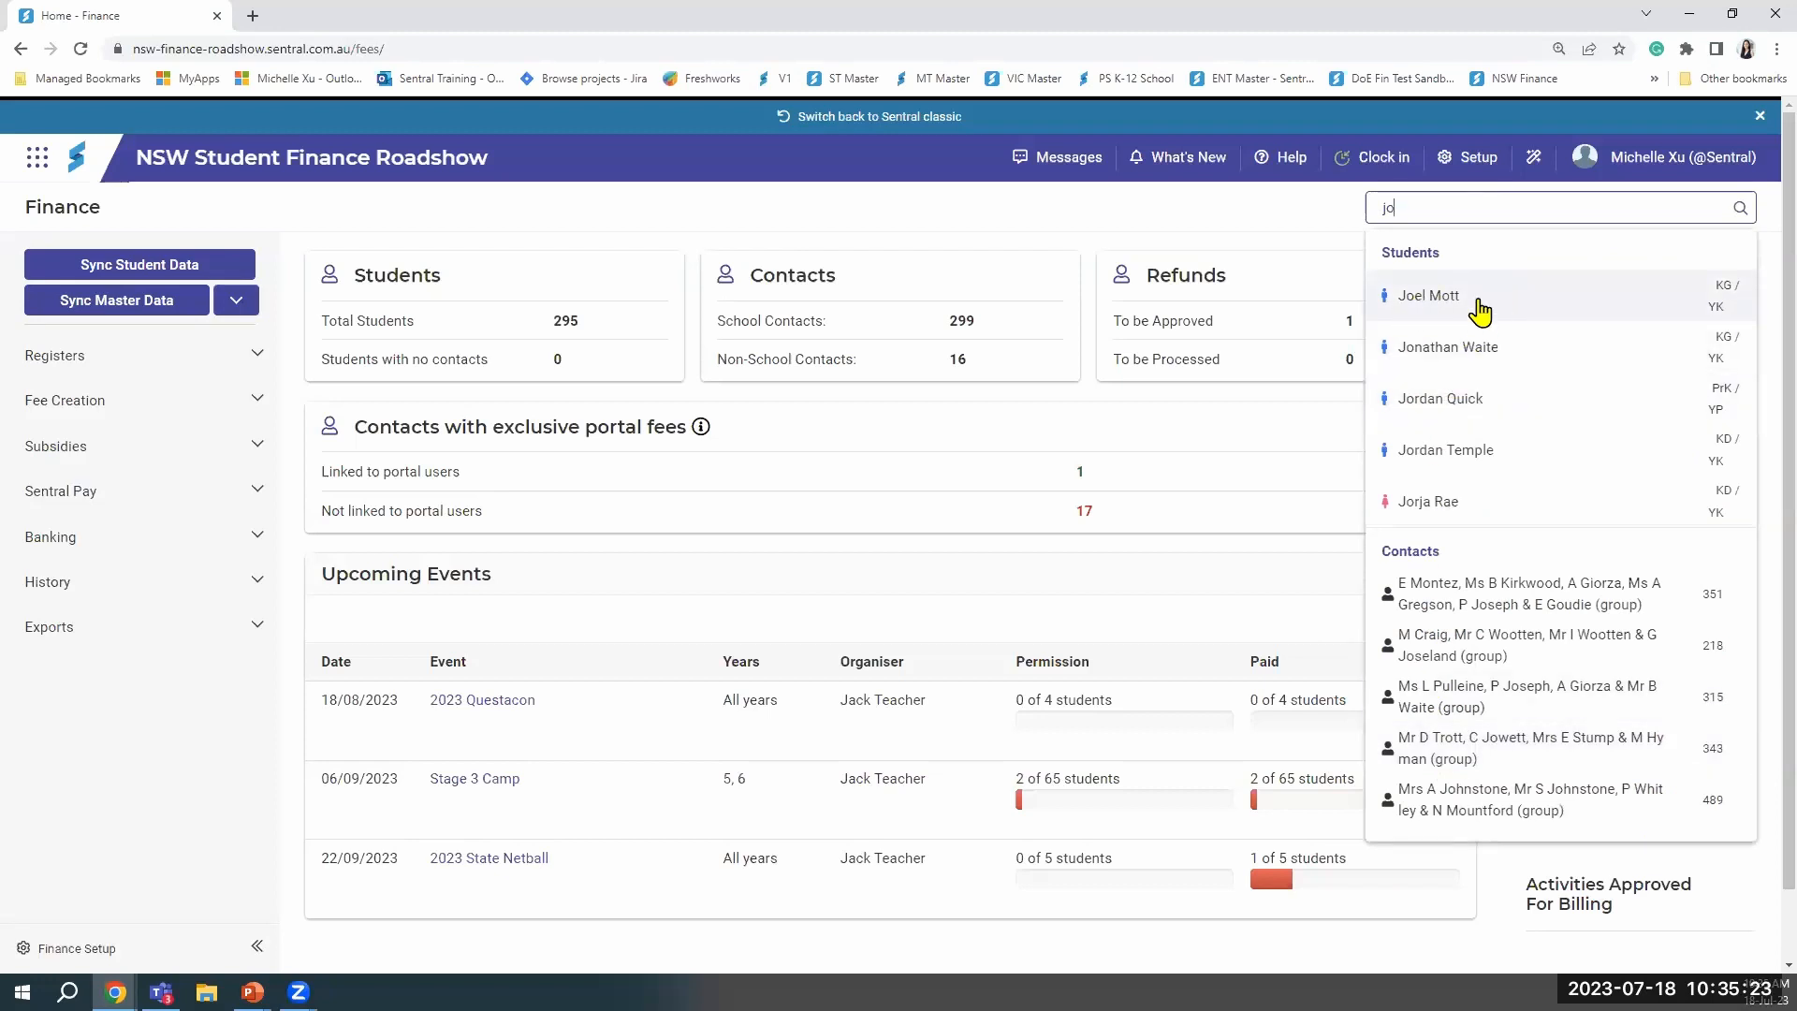
key("BackSpace")
key("BackSpace")
type("fee")
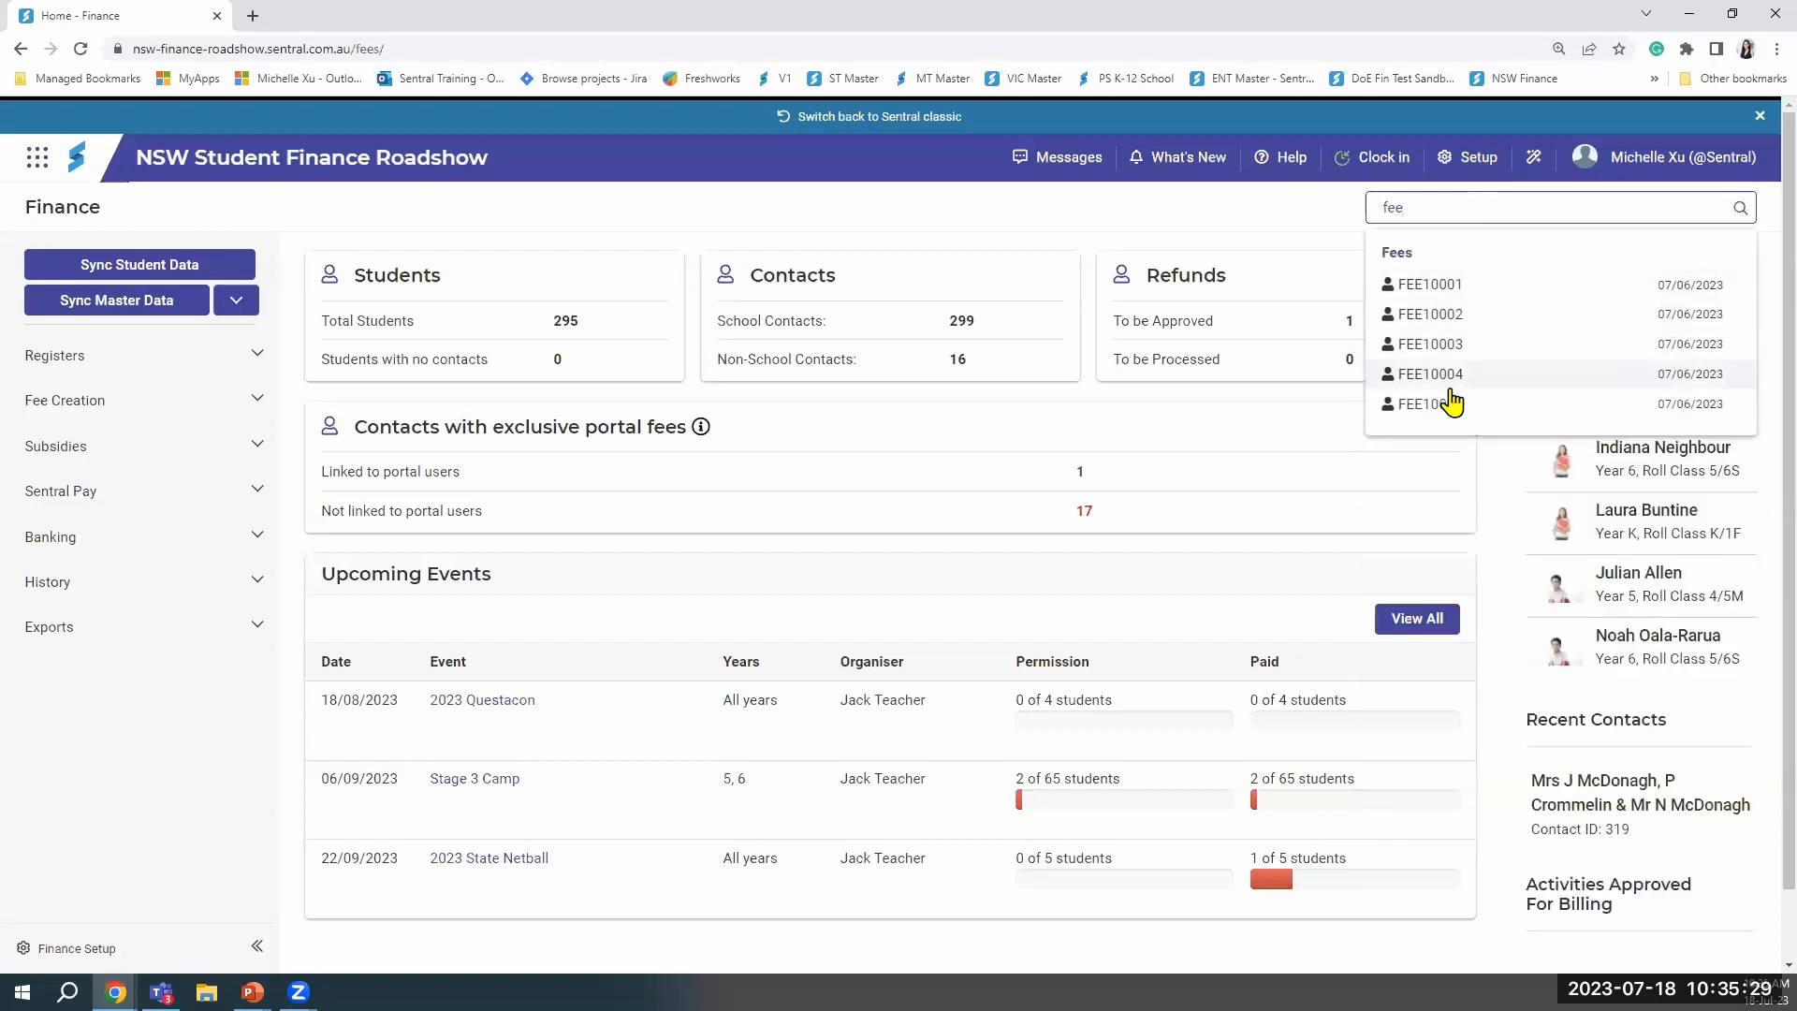
key("BackSpace")
type("f")
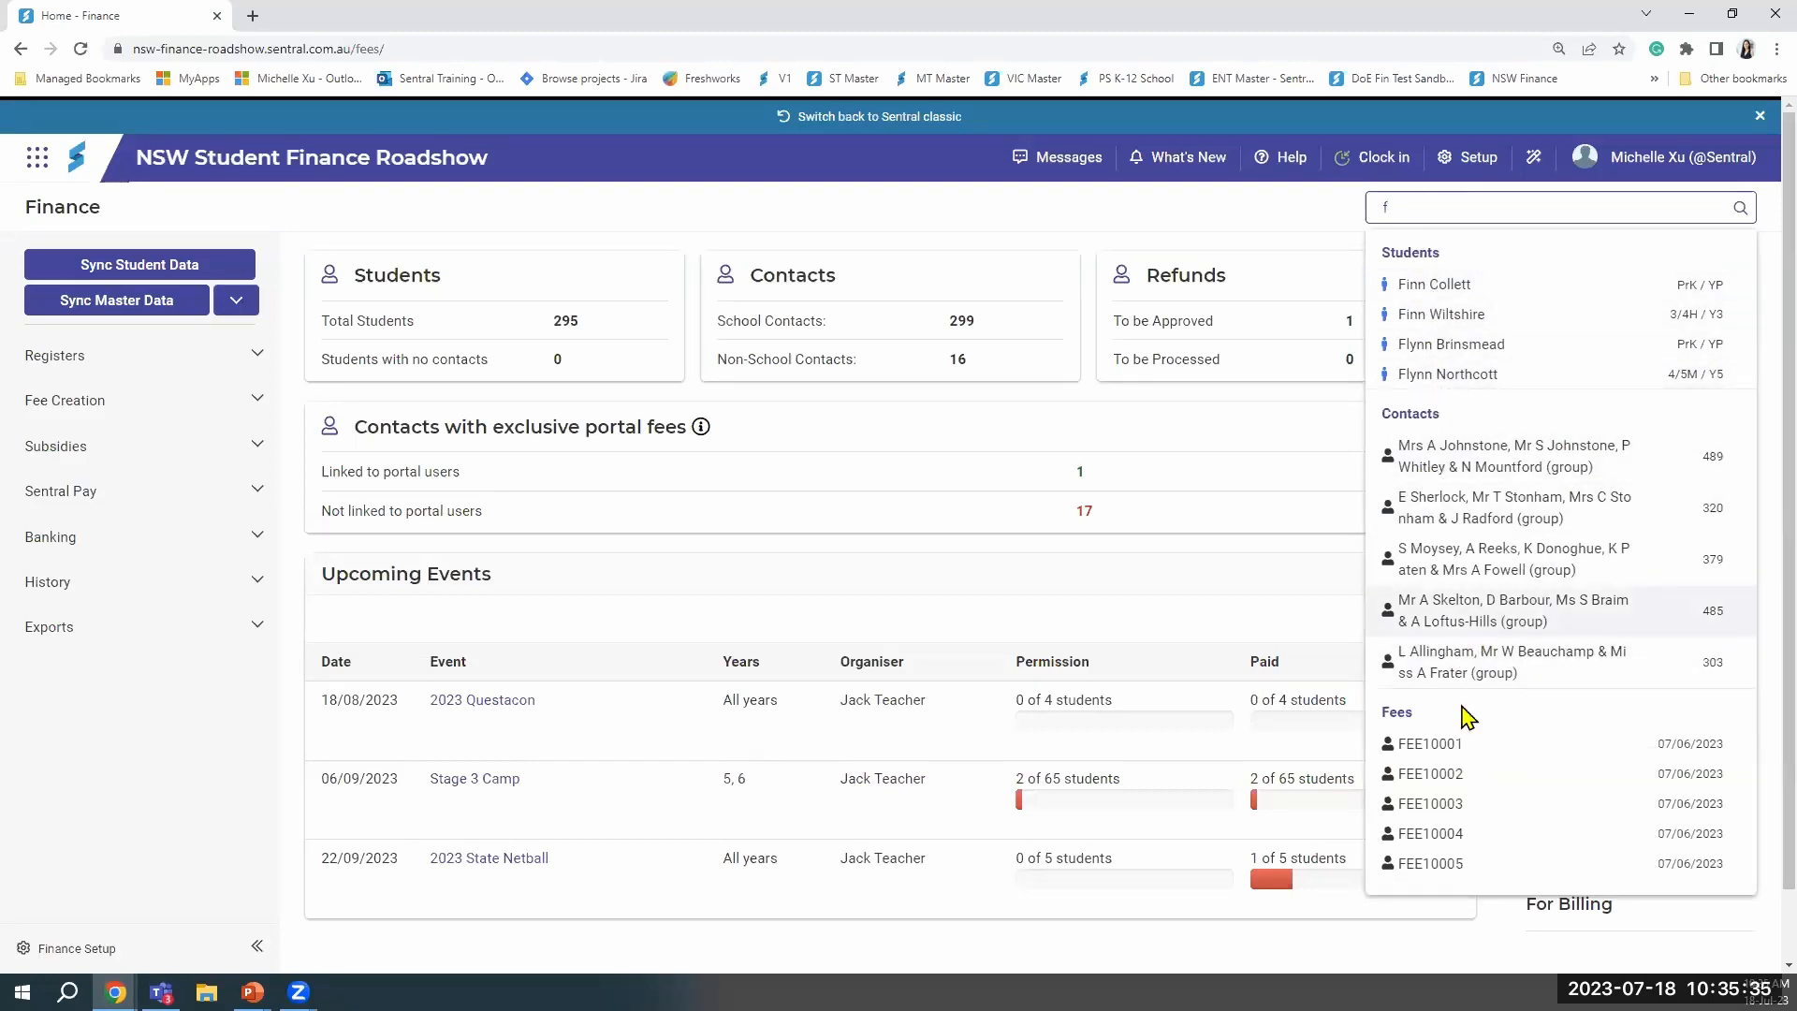
left_click(1159, 267)
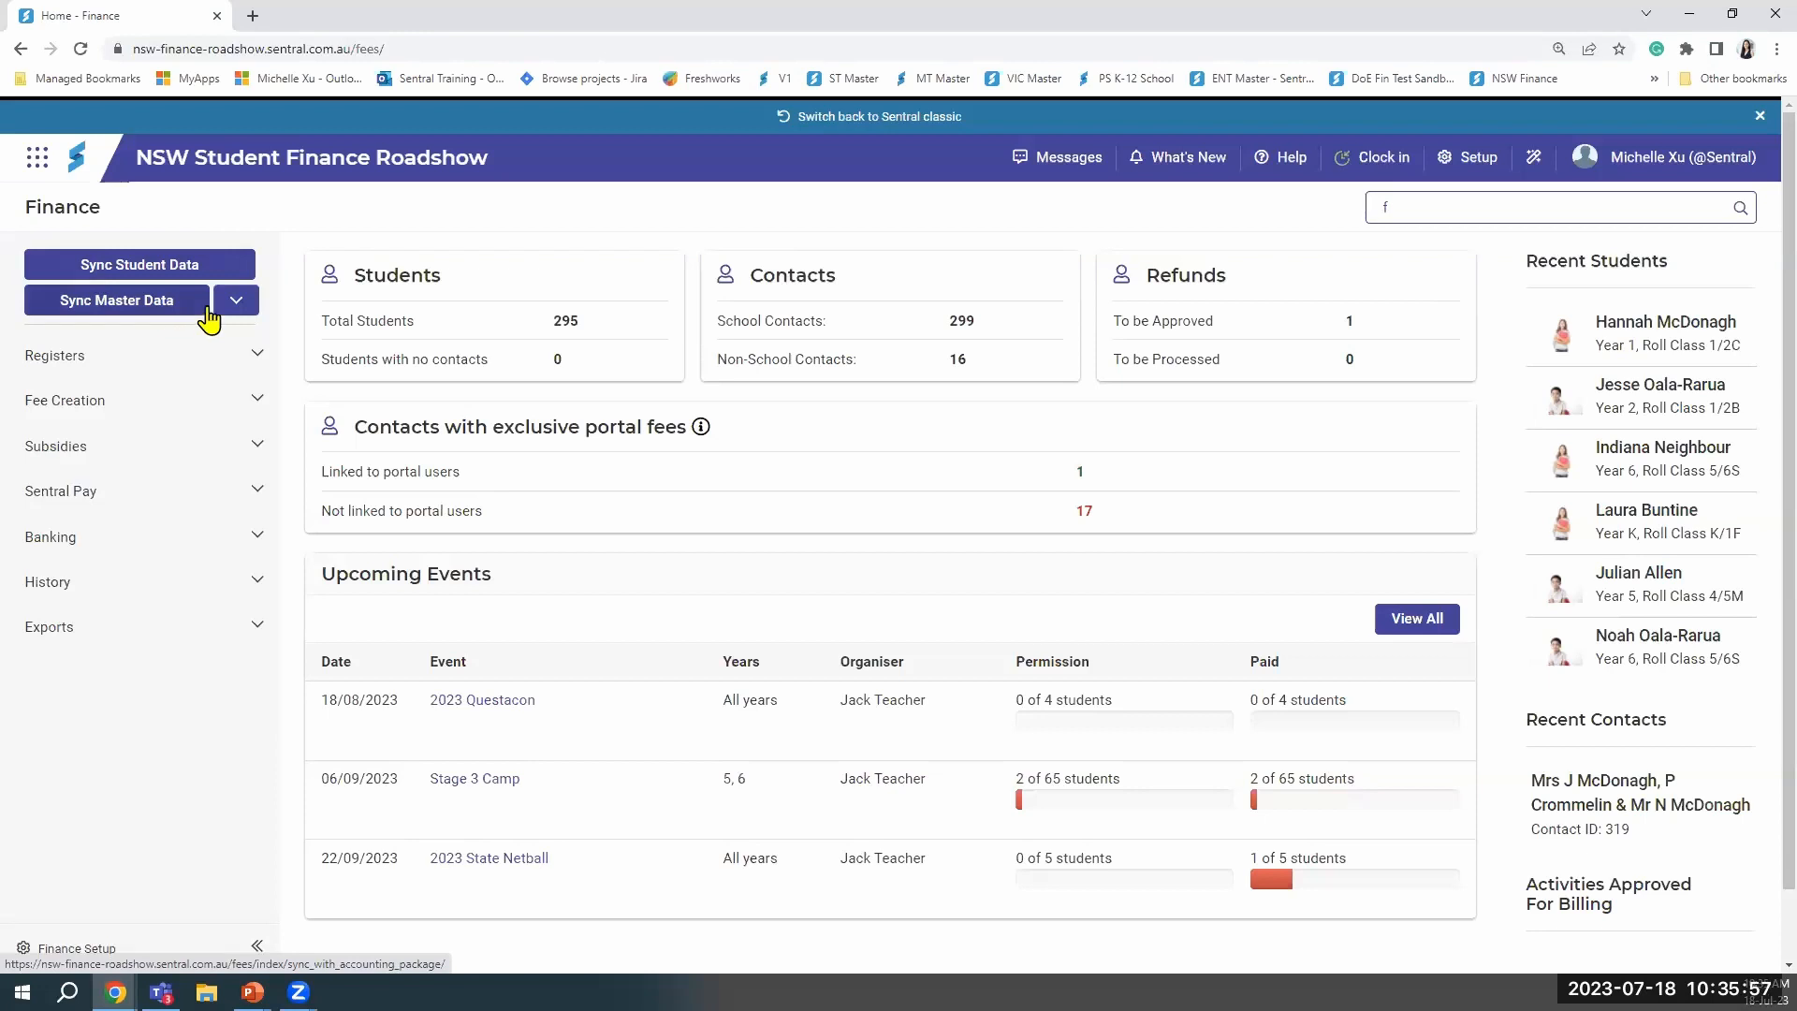
- Review the Registers and Fee Creation options and open the Students Register
left_click(254, 361)
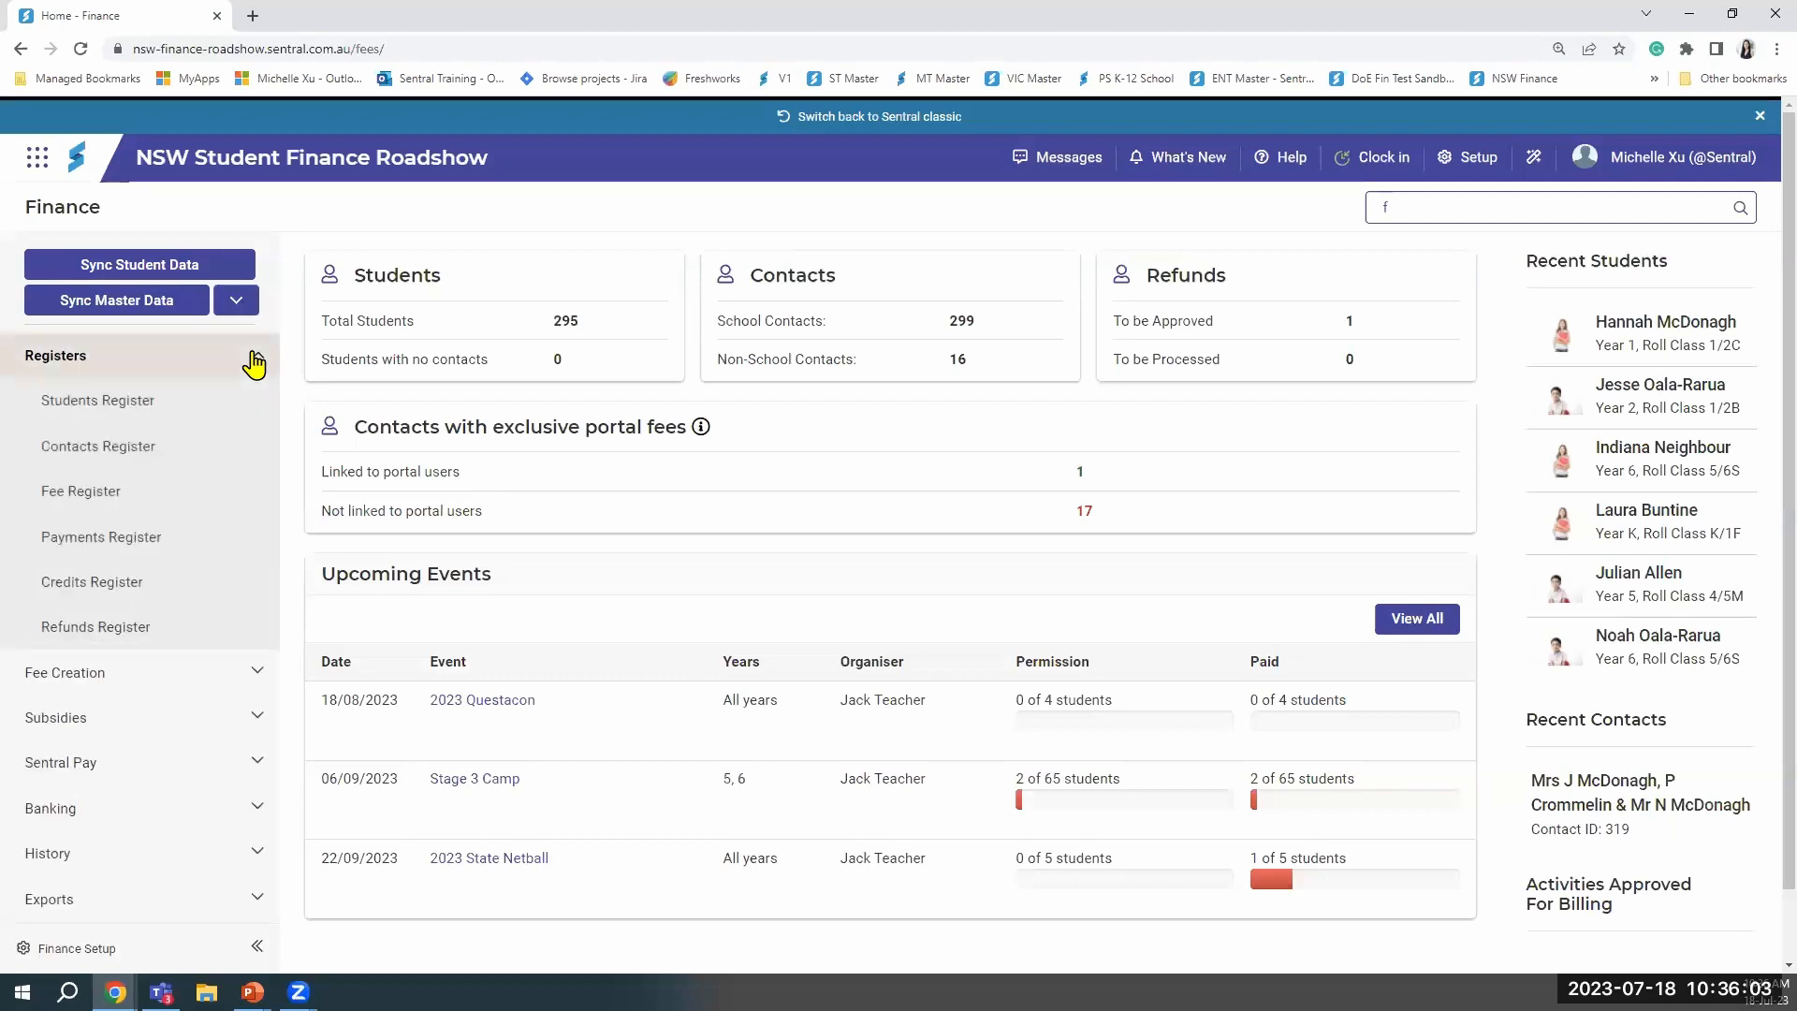
left_click(240, 676)
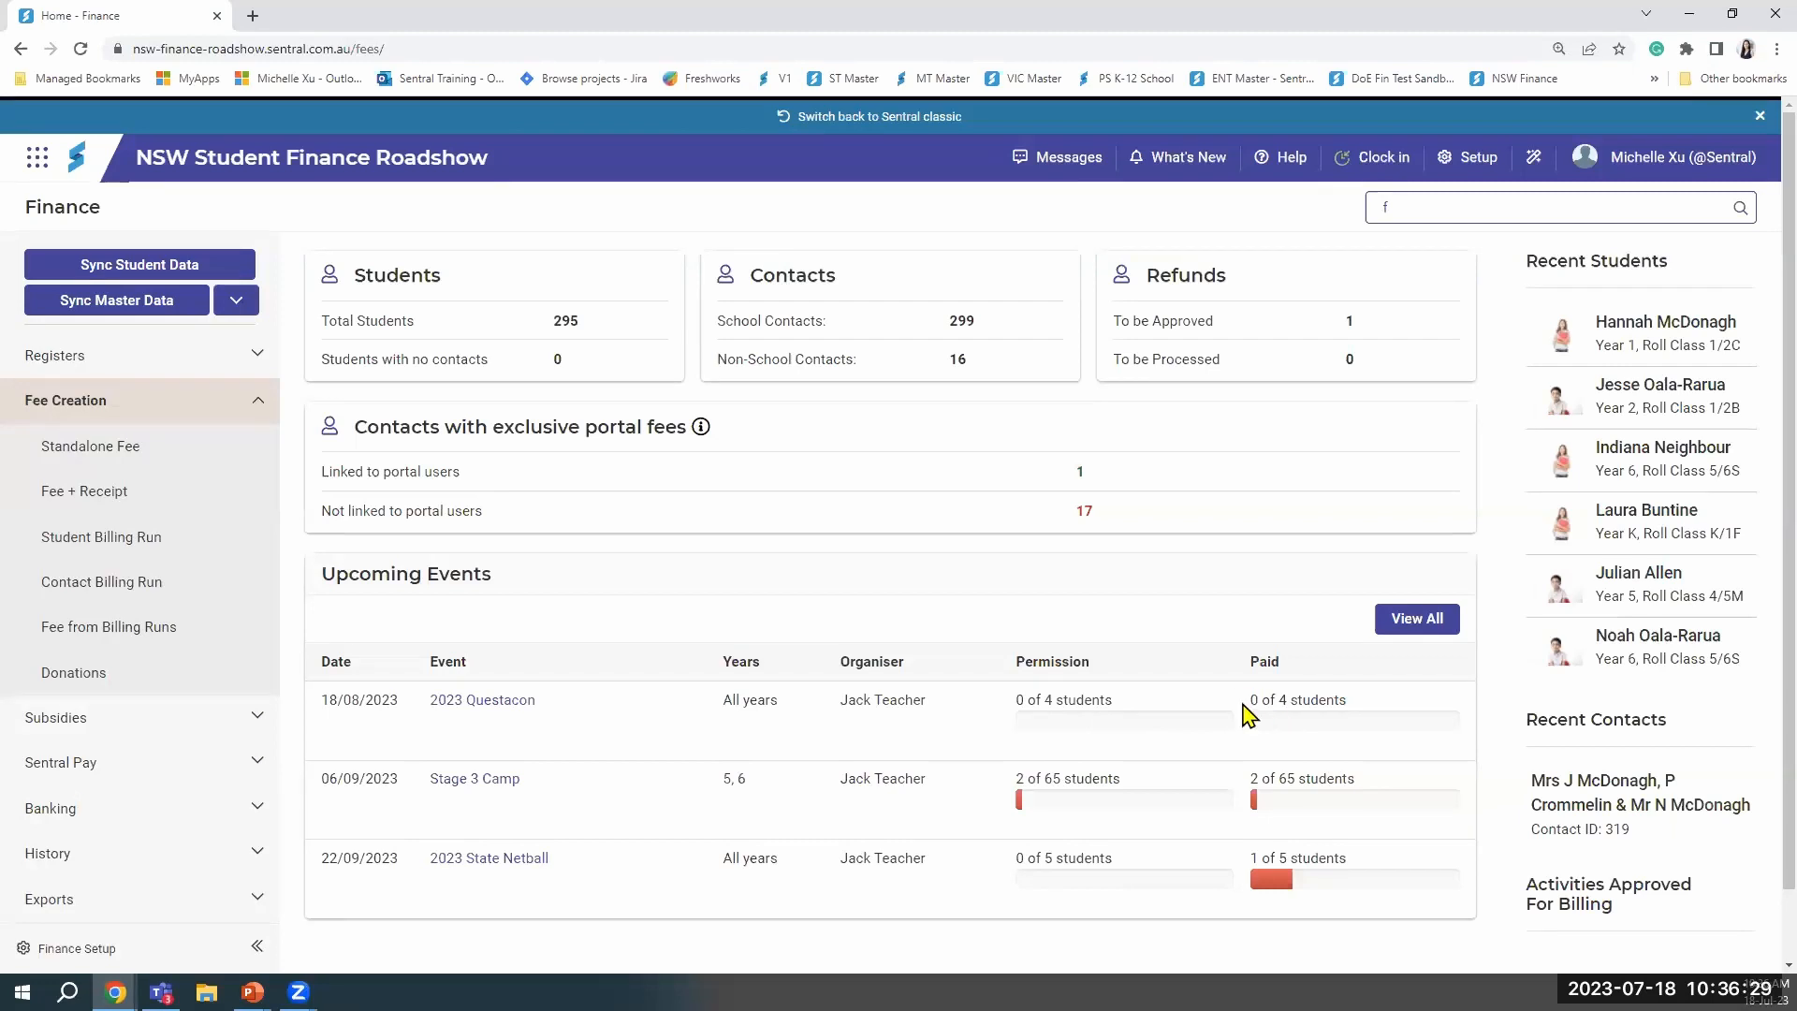
left_click(258, 361)
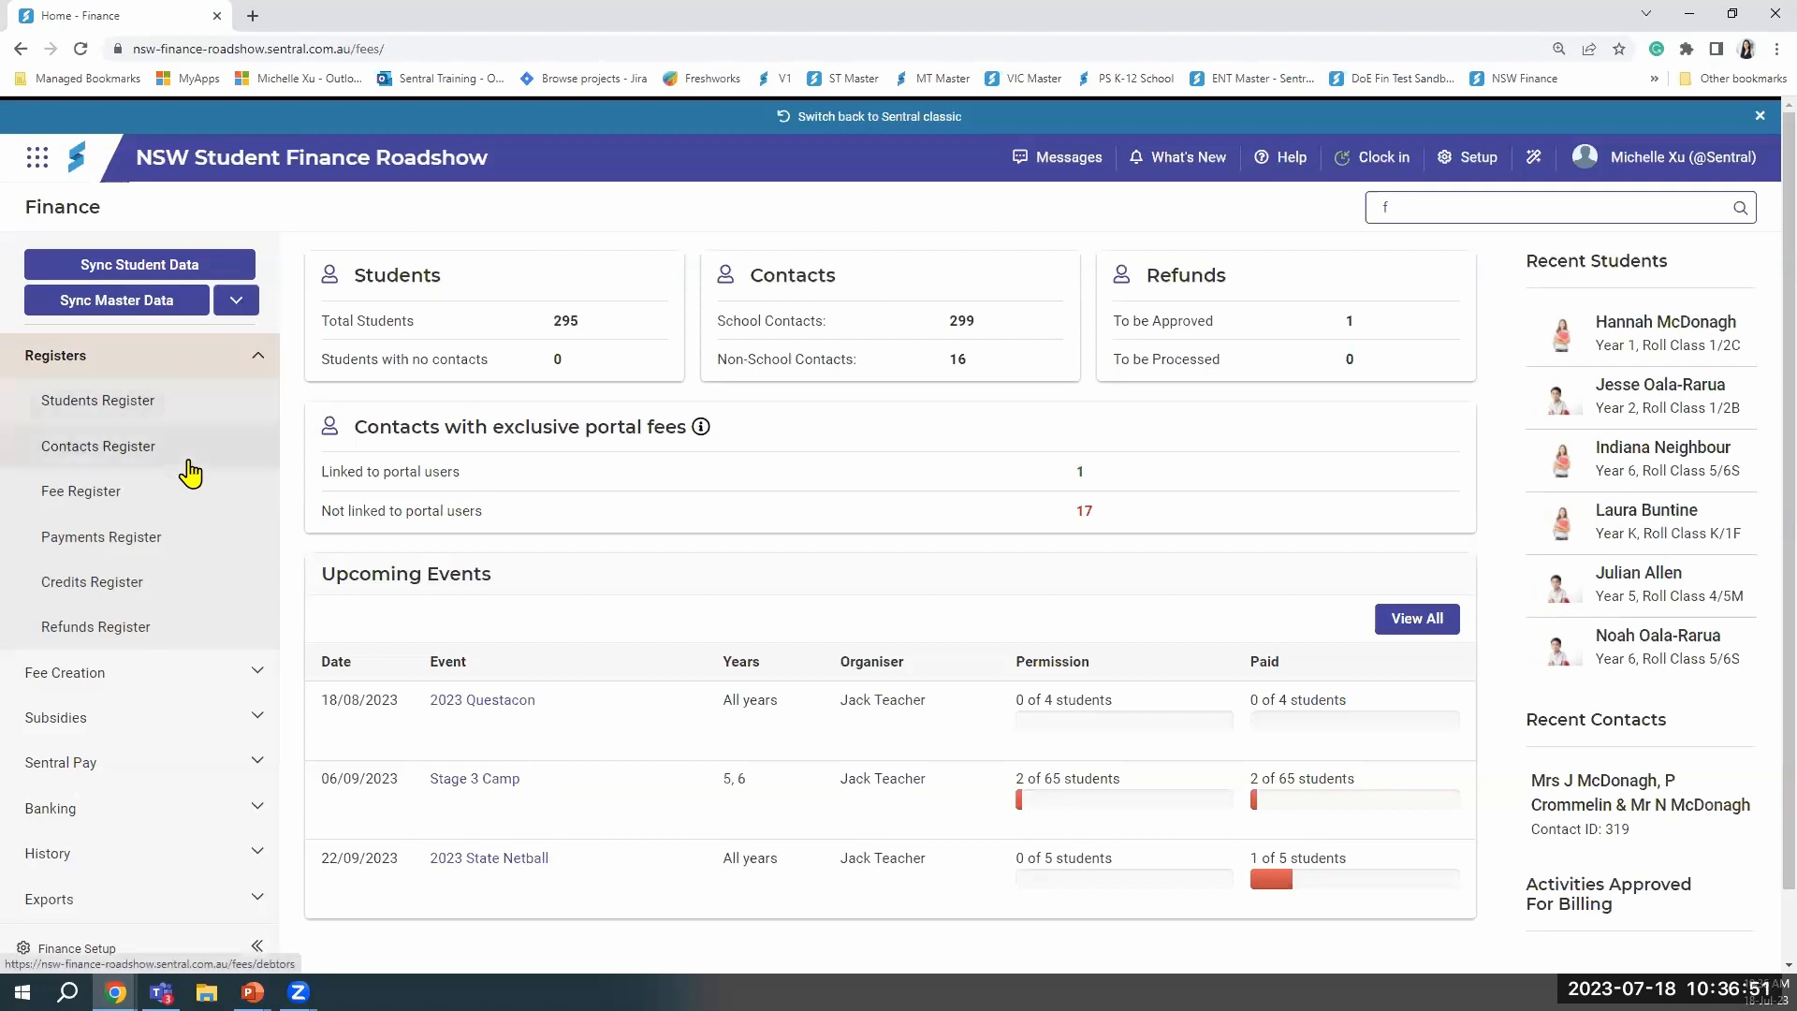
left_click(173, 412)
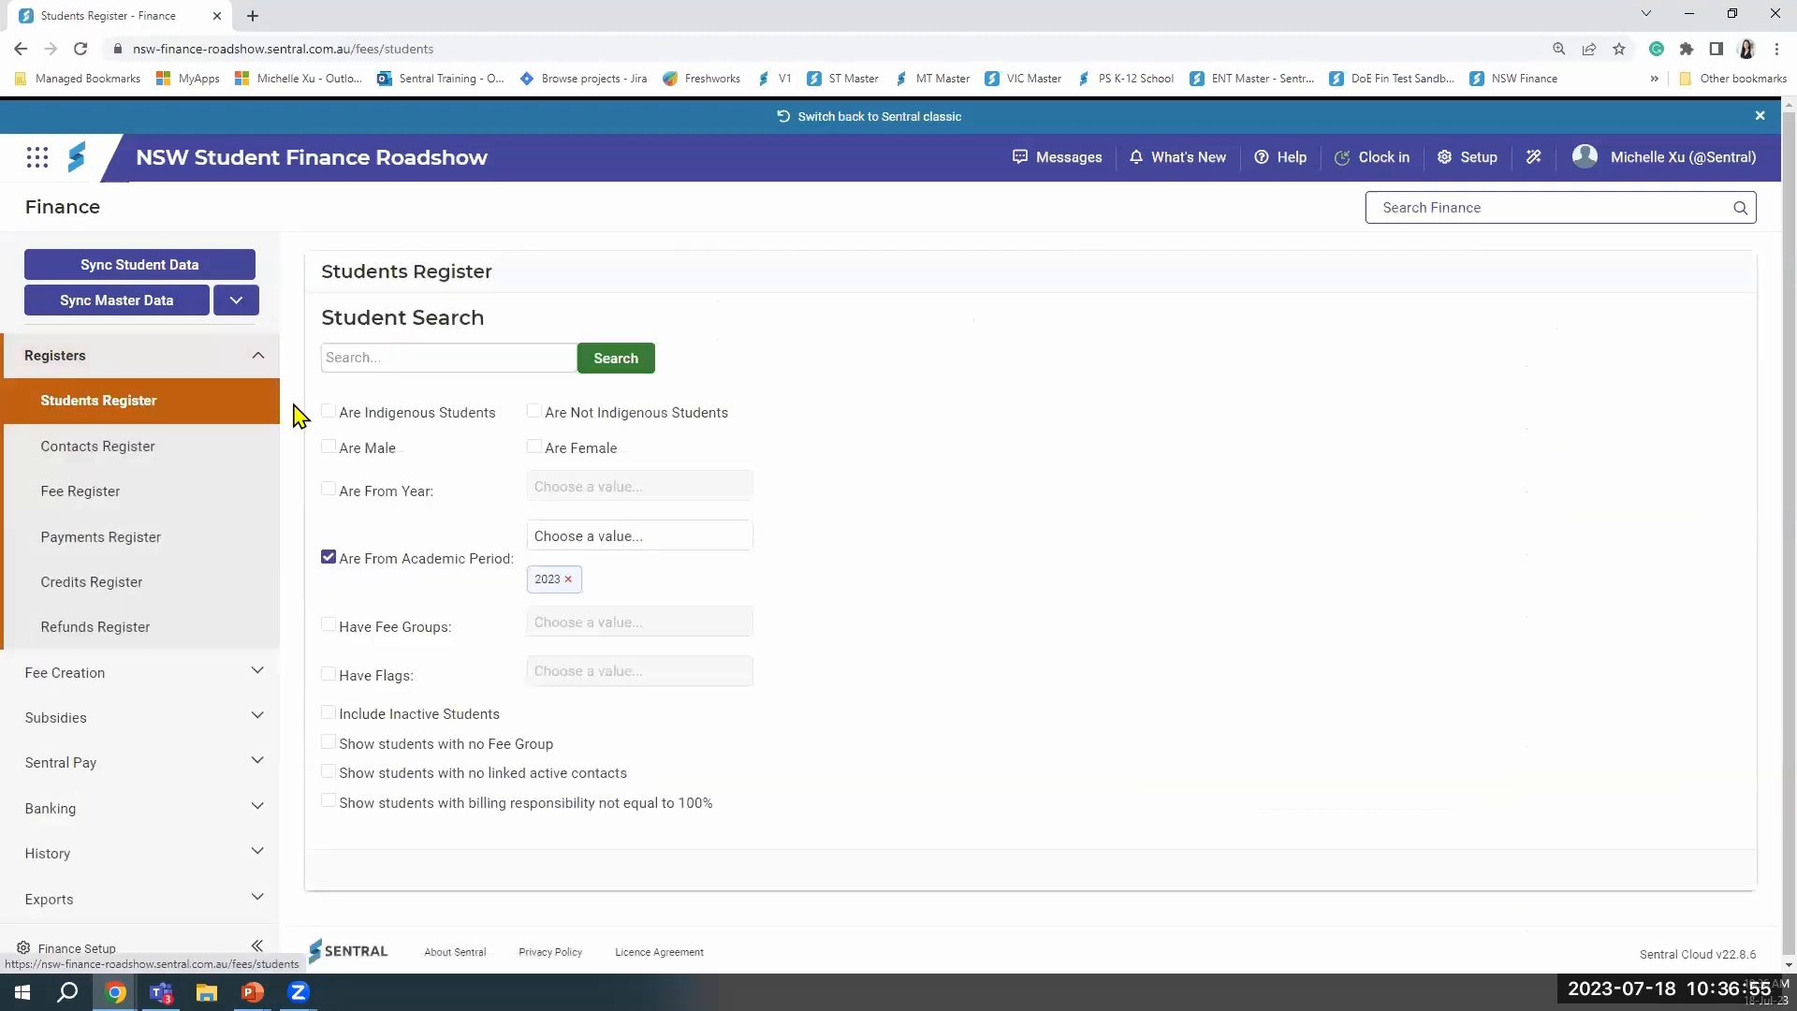
left_click(409, 495)
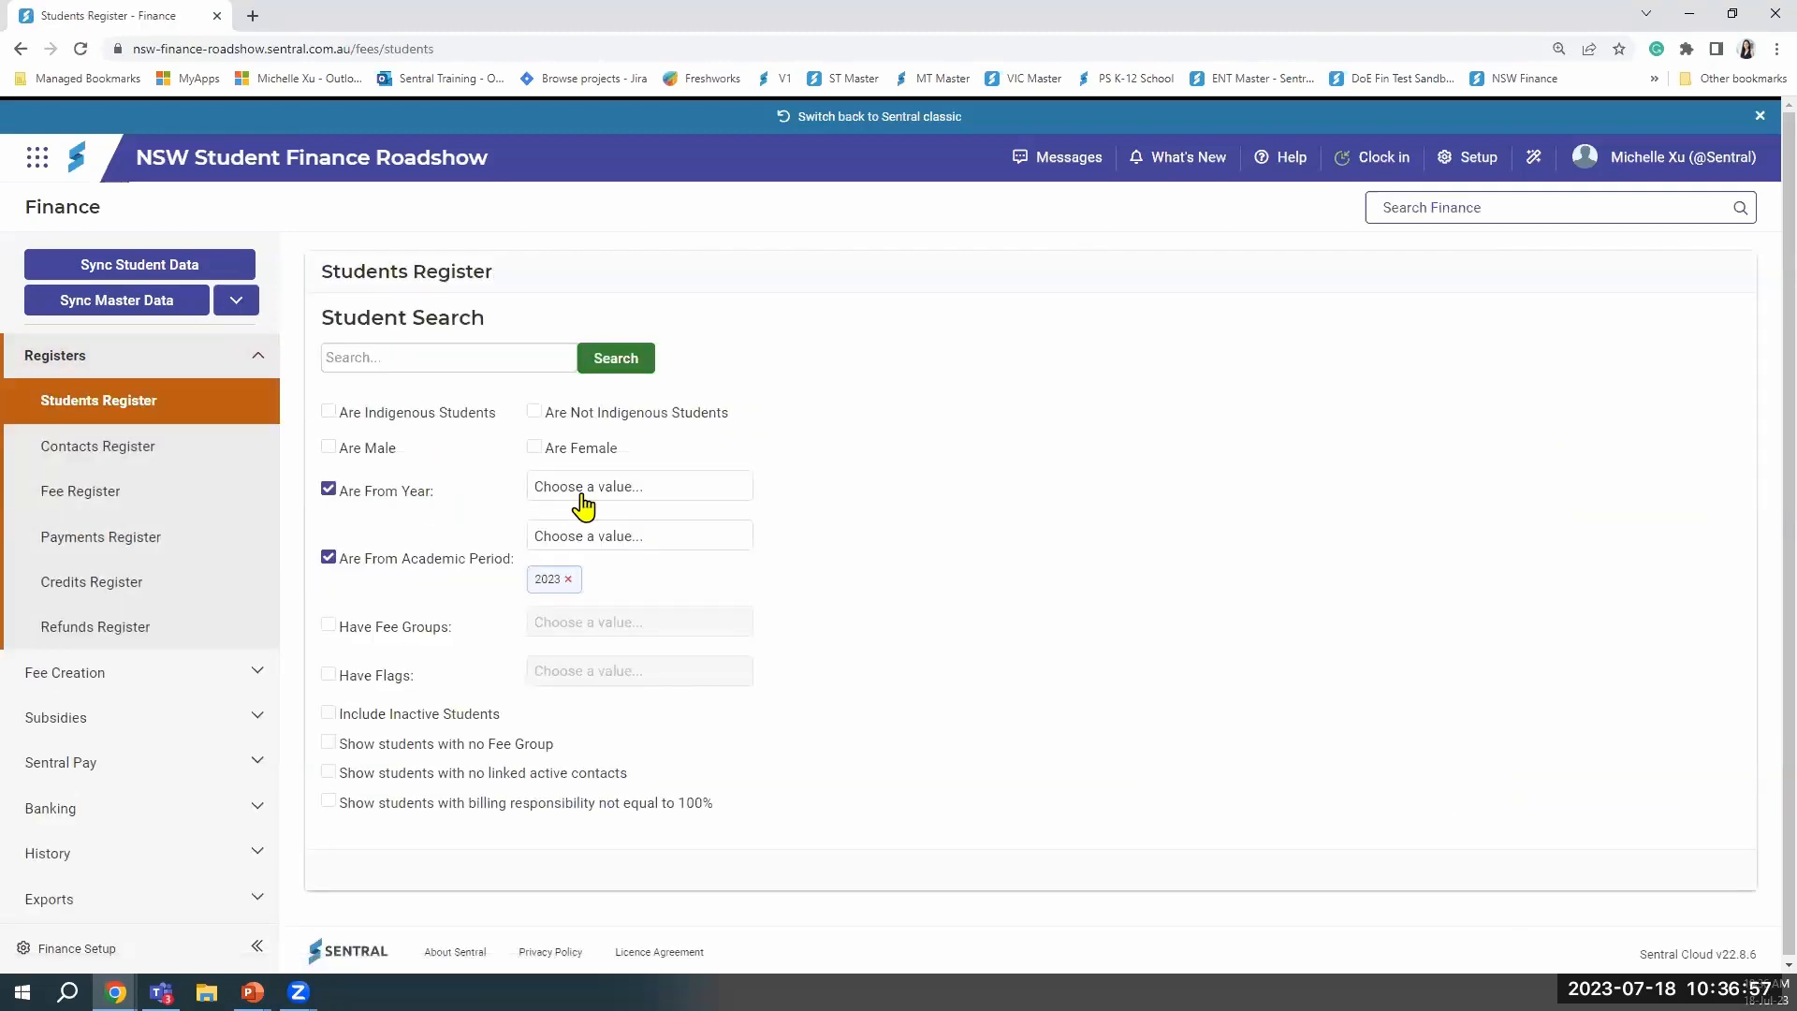
left_click(582, 505)
left_click(405, 501)
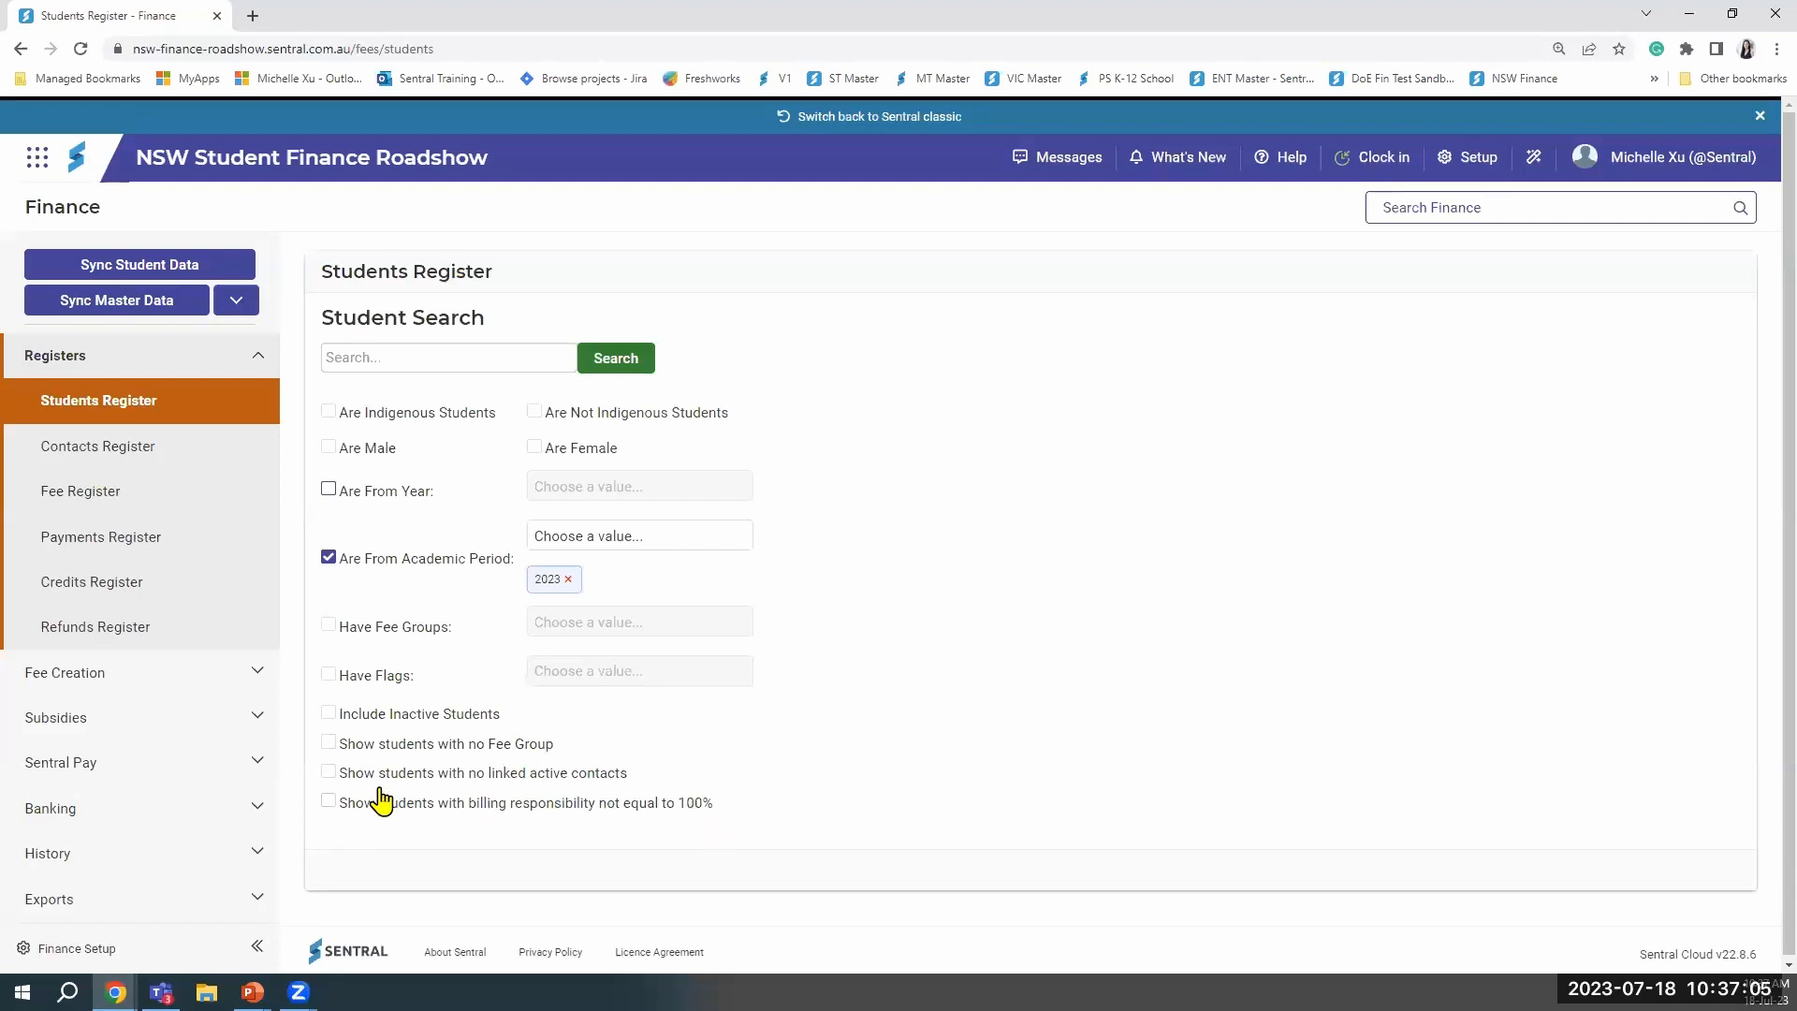
- List all students from academic period 2023, and open the Contacts Register
left_click(606, 361)
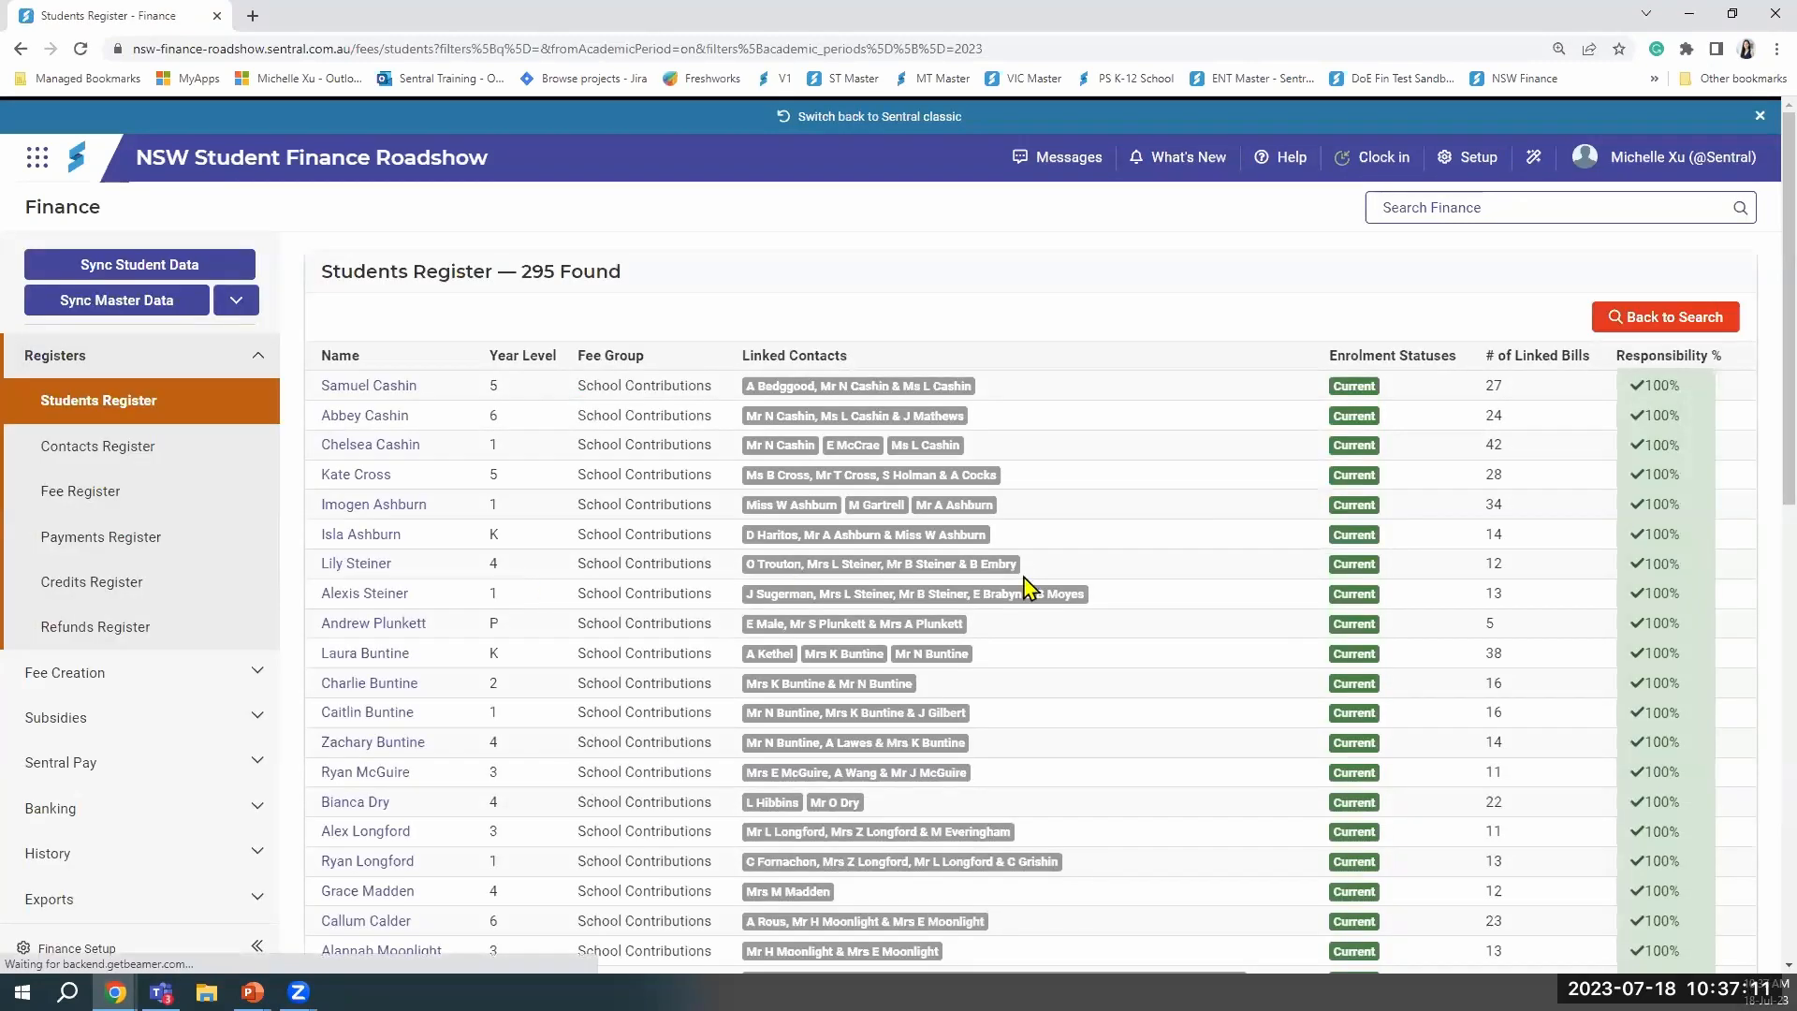
left_click_drag(1788, 317, 1544, 297)
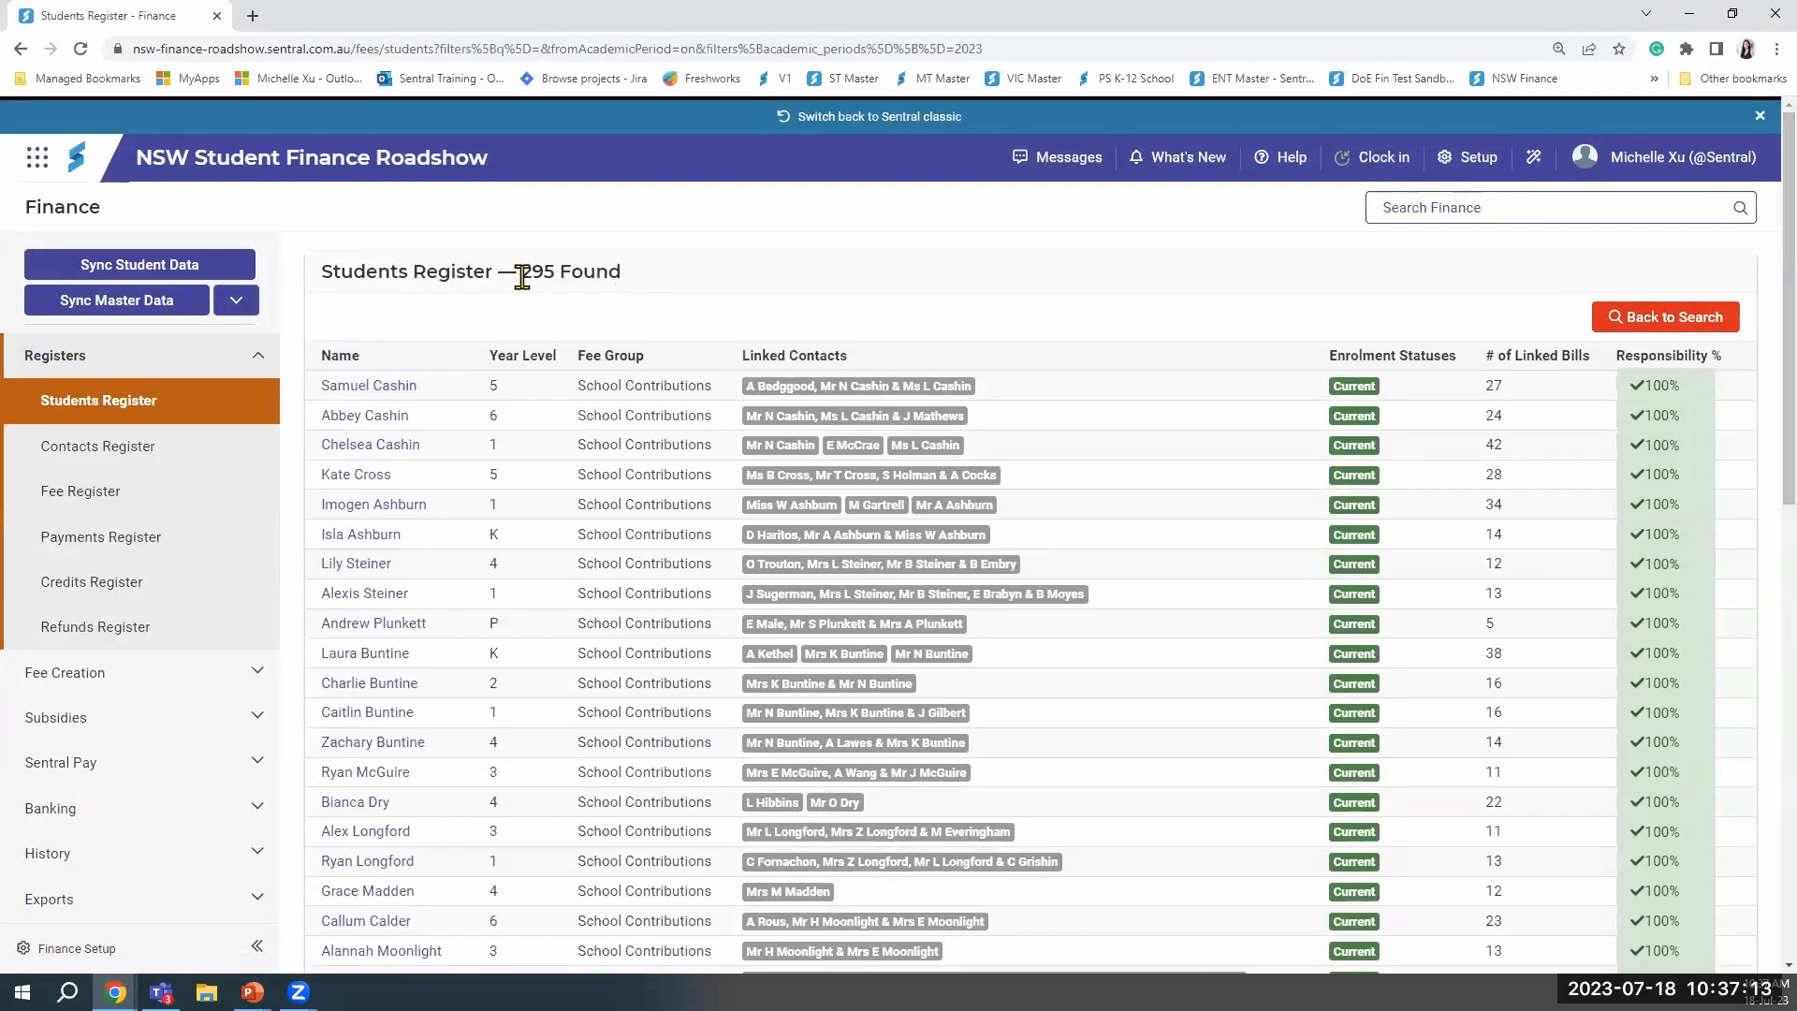
scroll(1753, 353, "down", 2)
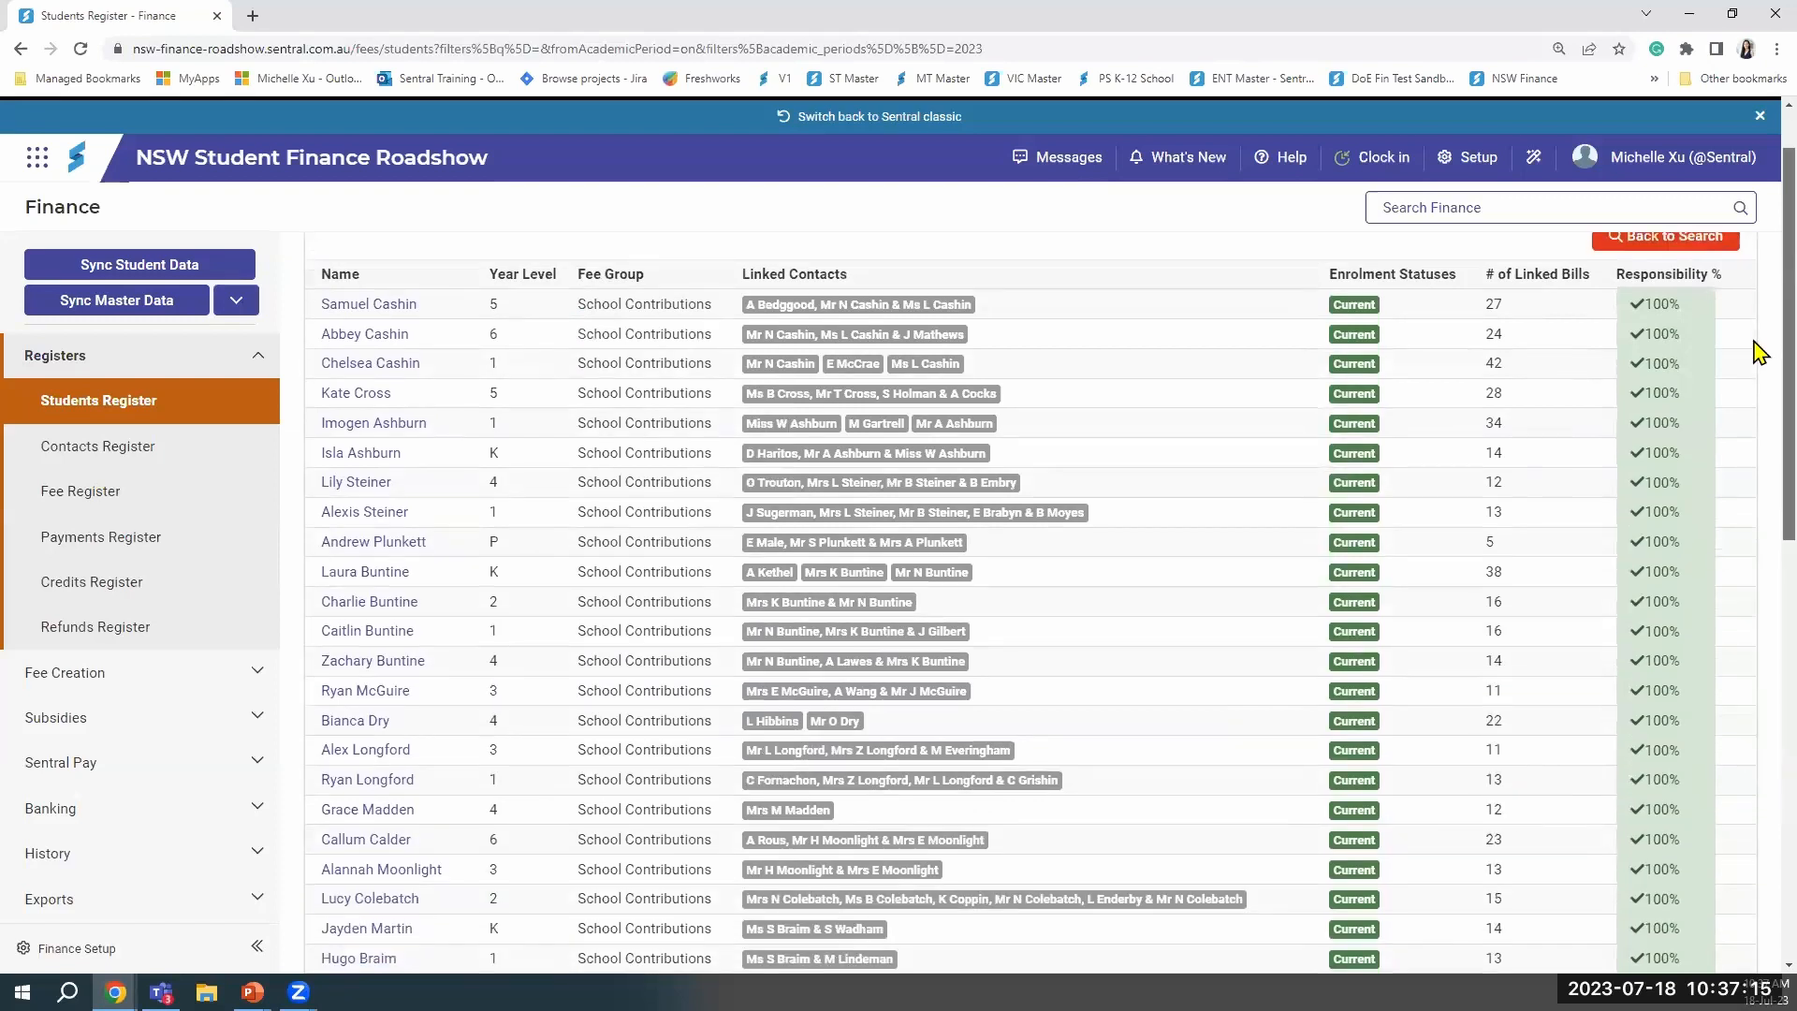
scroll(1752, 375, "up", 2)
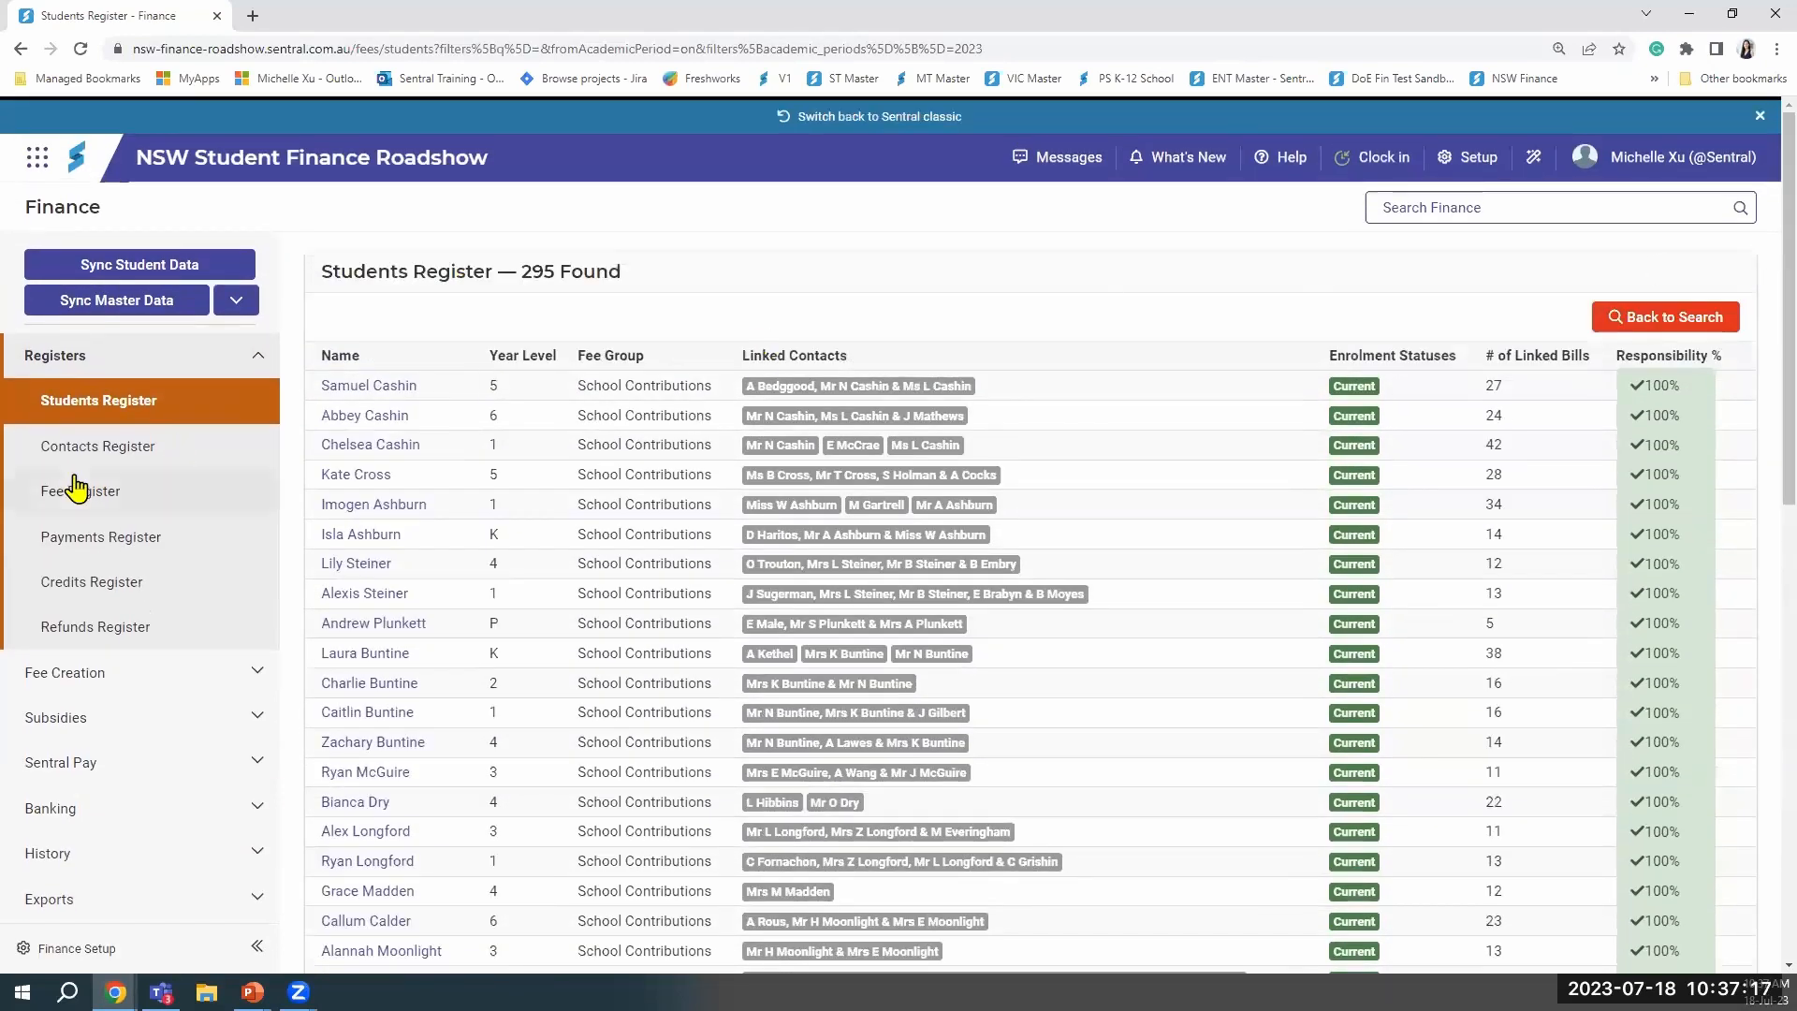
left_click(199, 465)
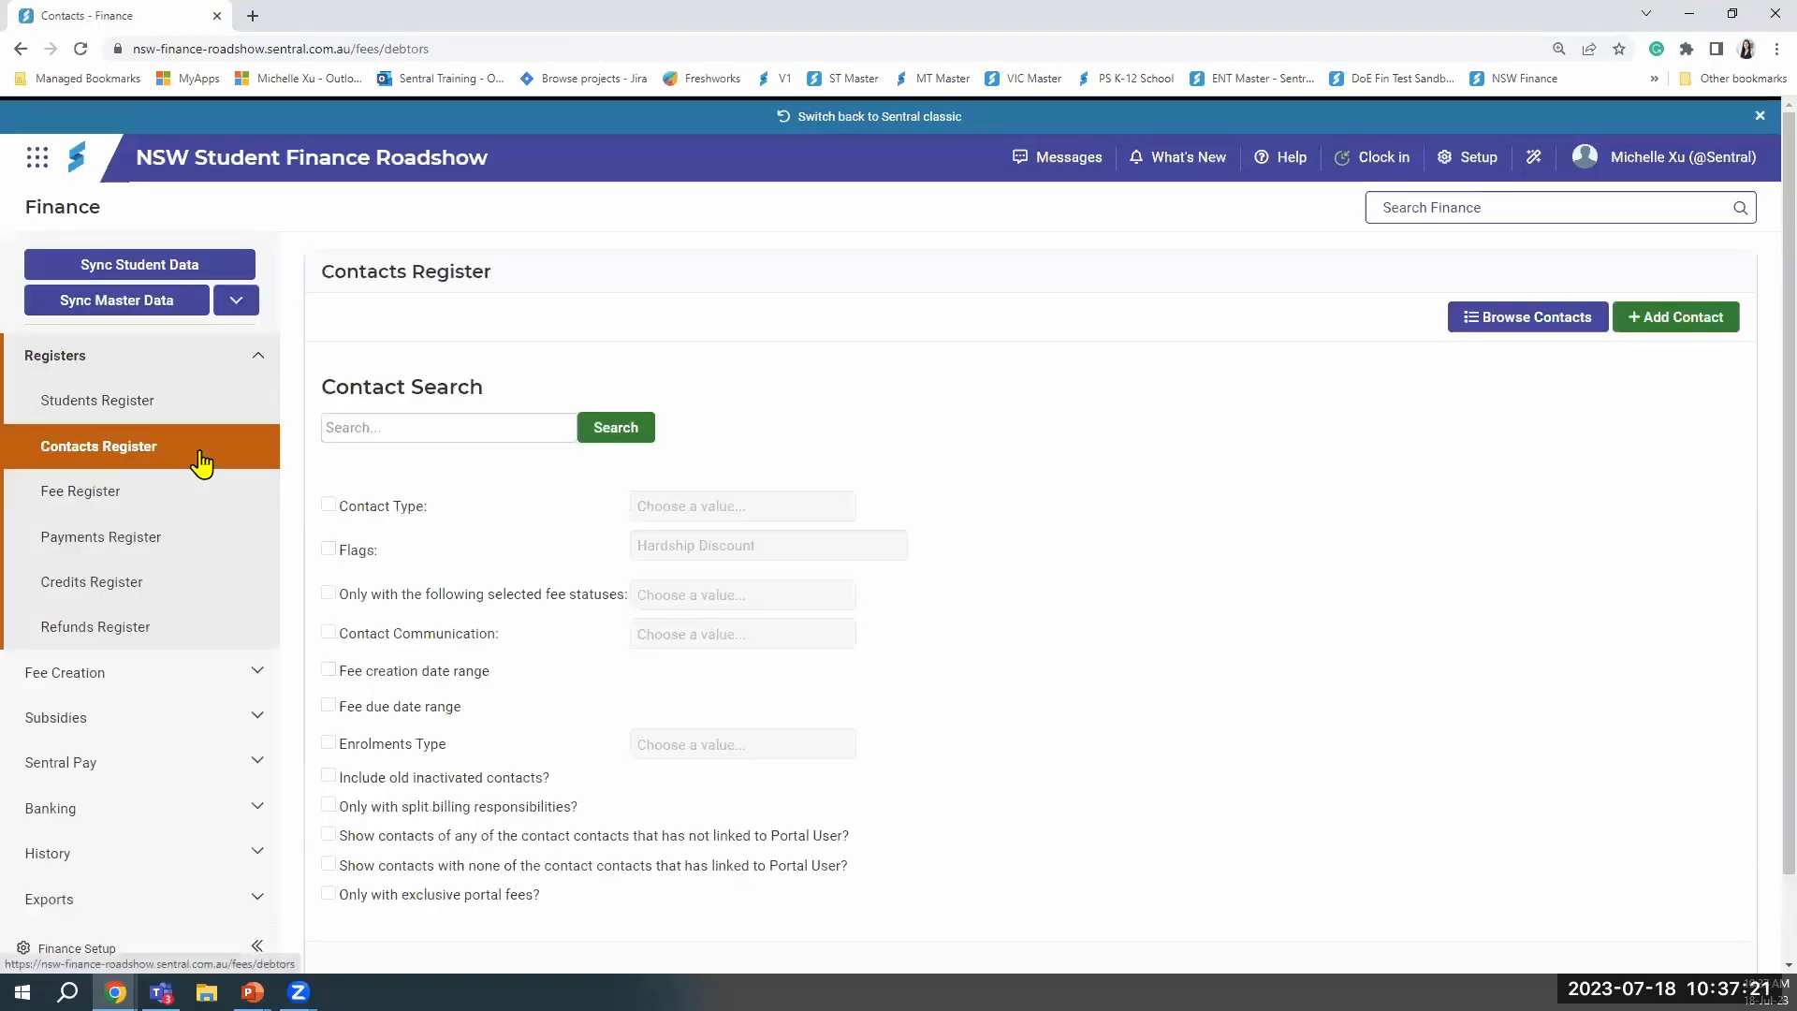
scroll(407, 534, "down", 1)
left_click(387, 416)
left_click(720, 429)
left_click(359, 418)
left_click(360, 467)
left_click(359, 460)
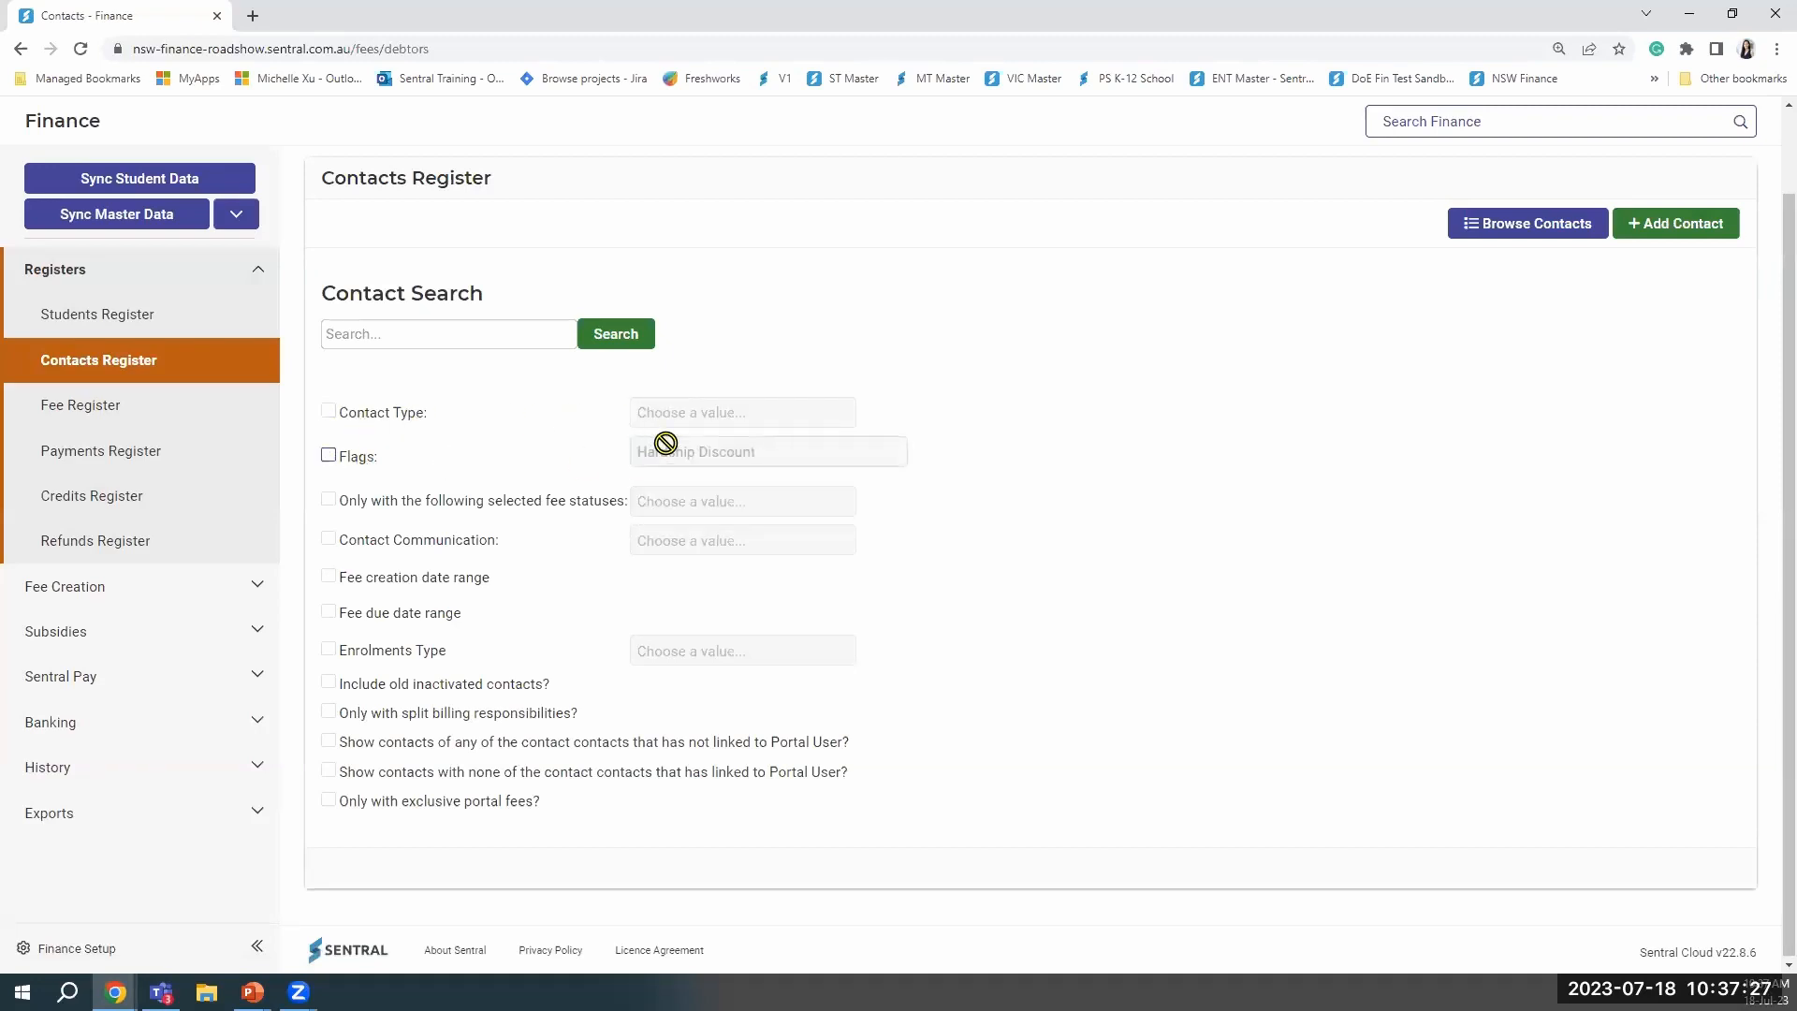
- List all contacts without filters, and list all fees unfiltered in the Fee Register before returning to the Finance home page
left_click(640, 339)
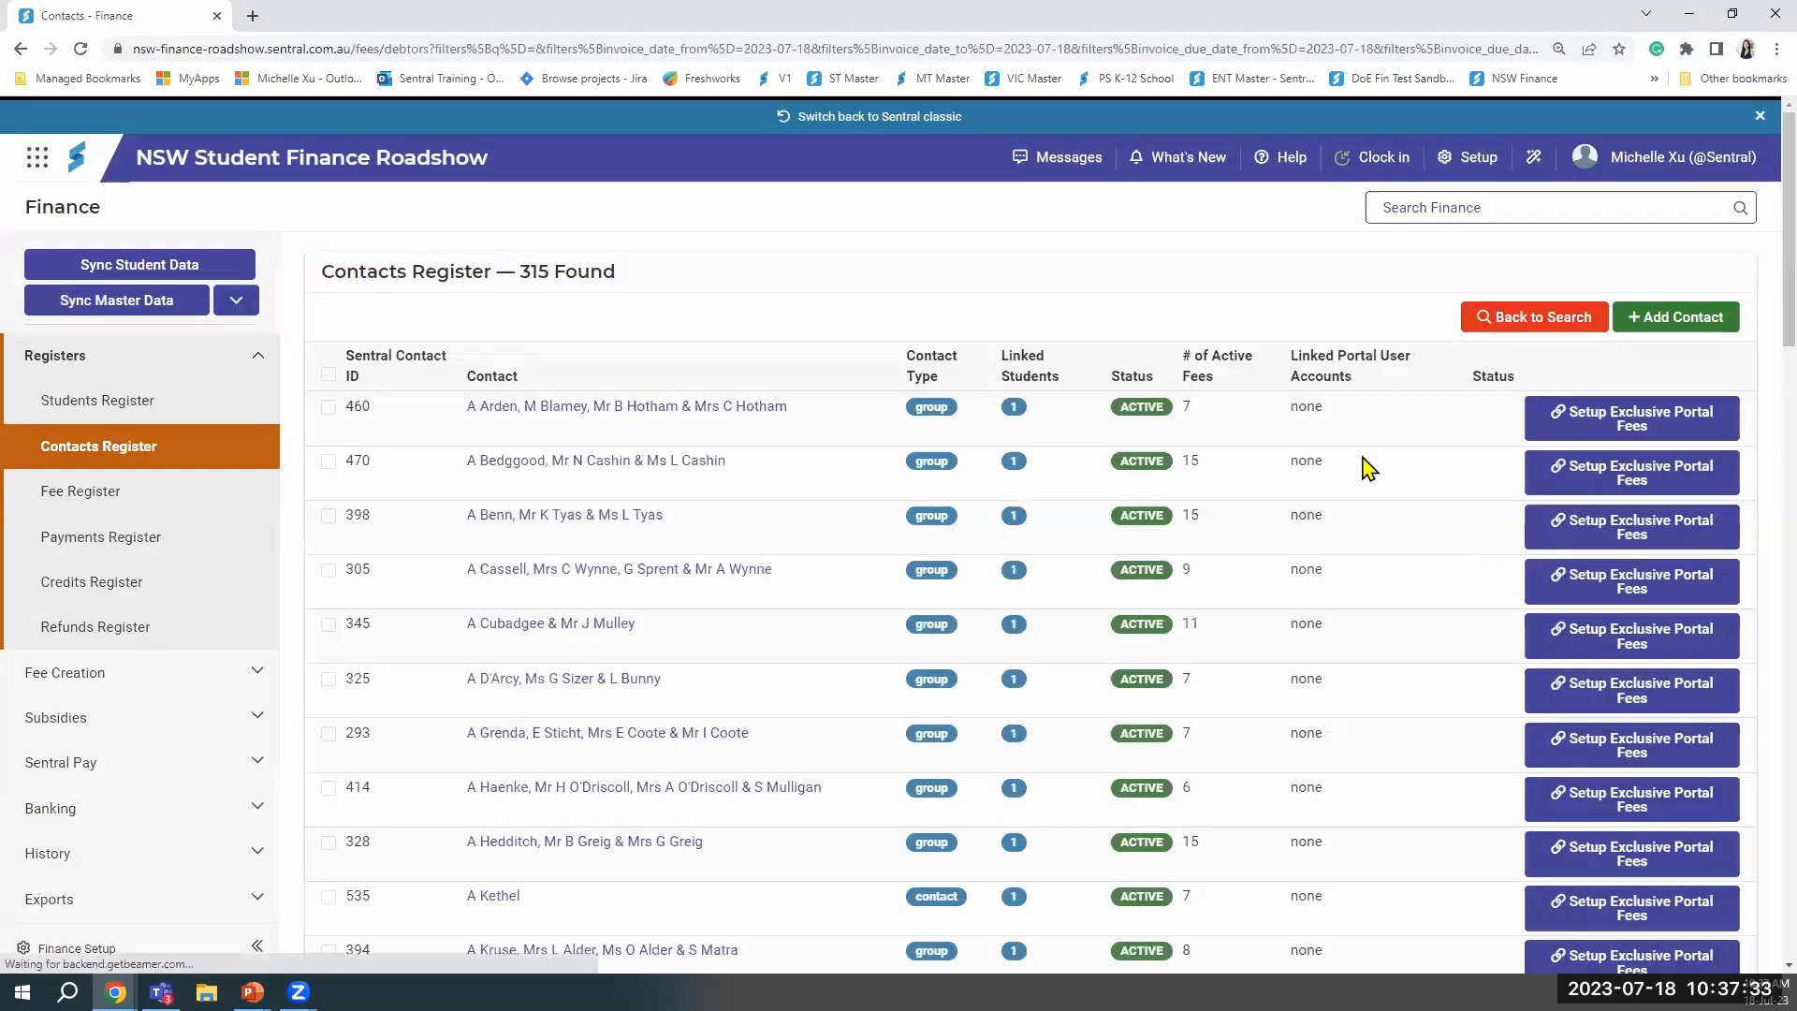
left_click(140, 510)
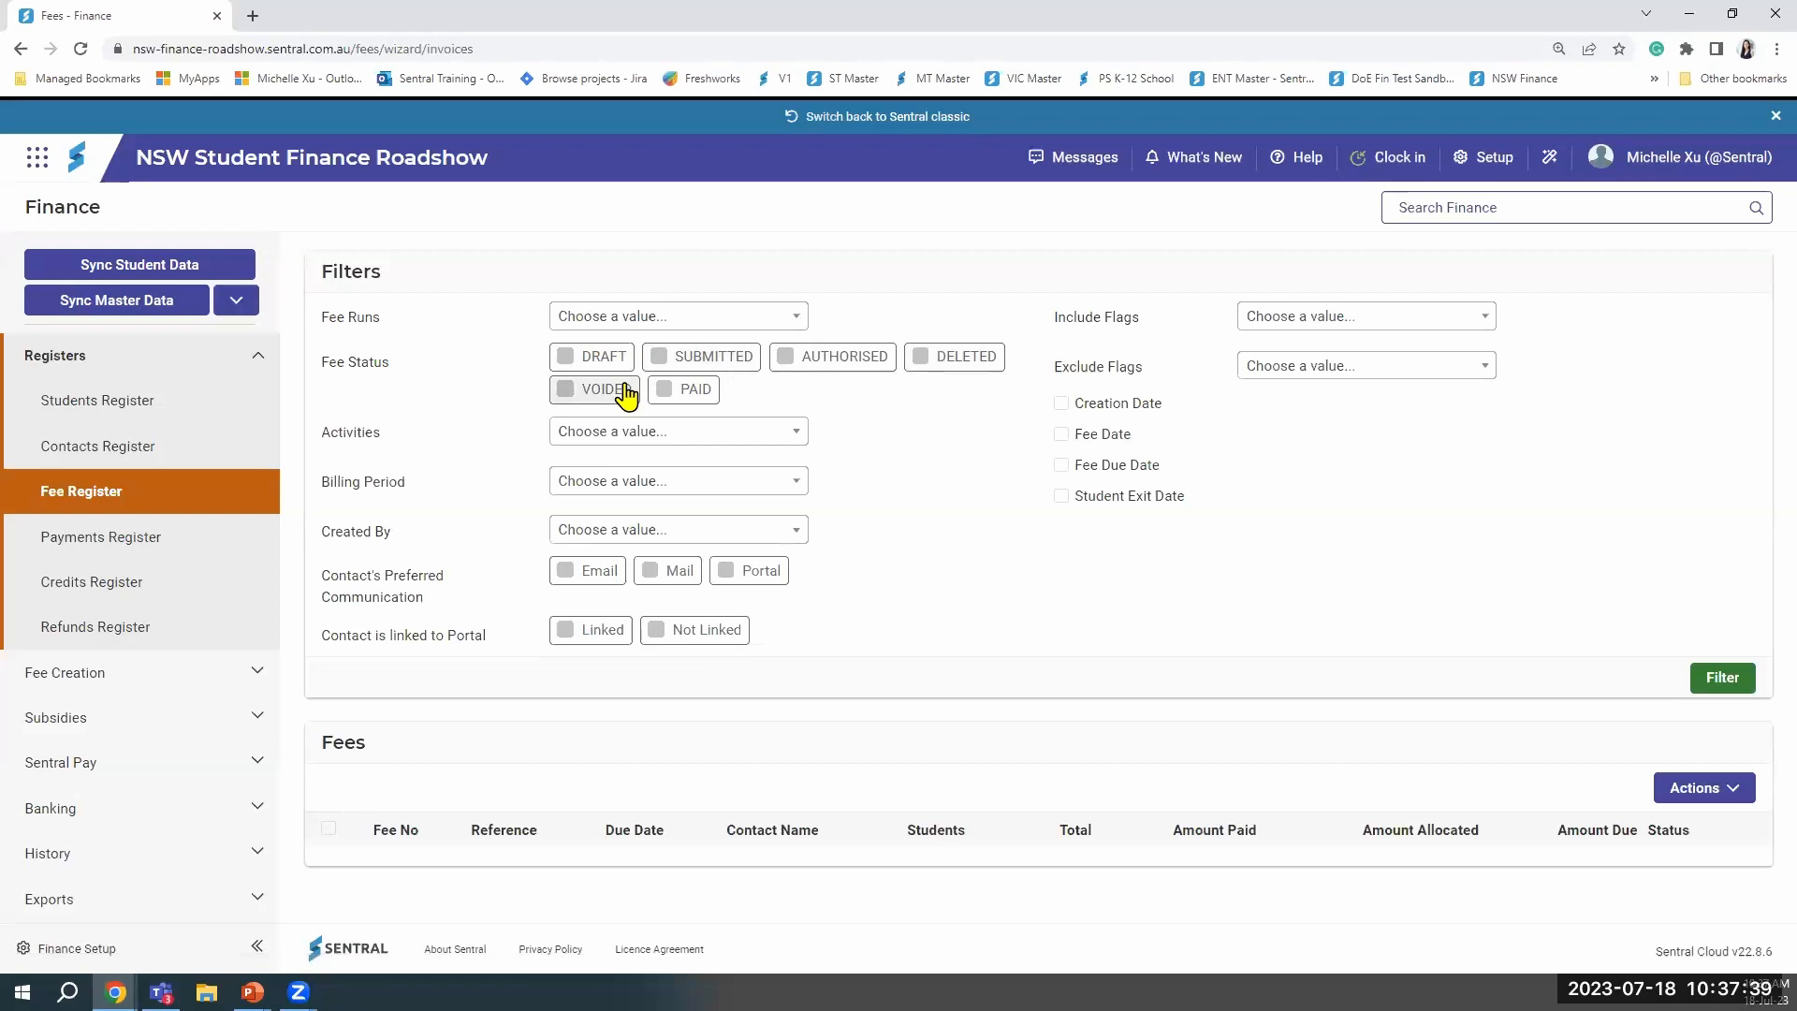
left_click(1713, 679)
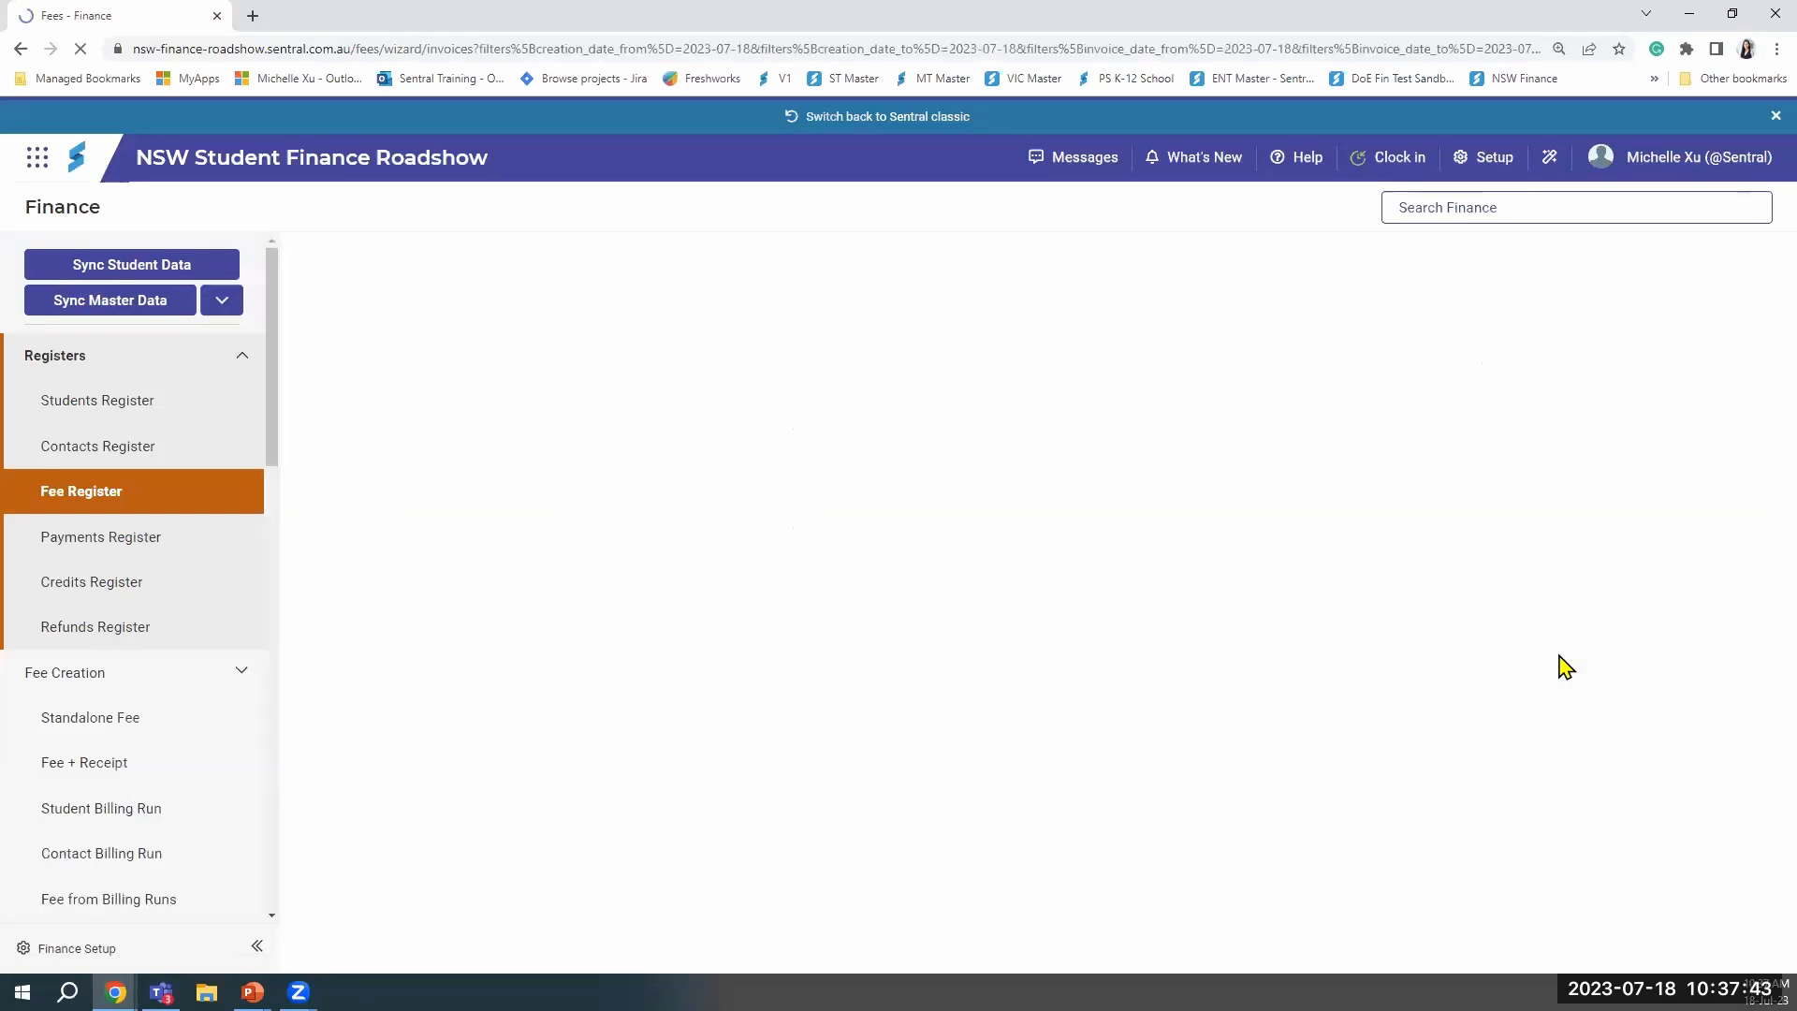
scroll(1310, 608, "down", 1)
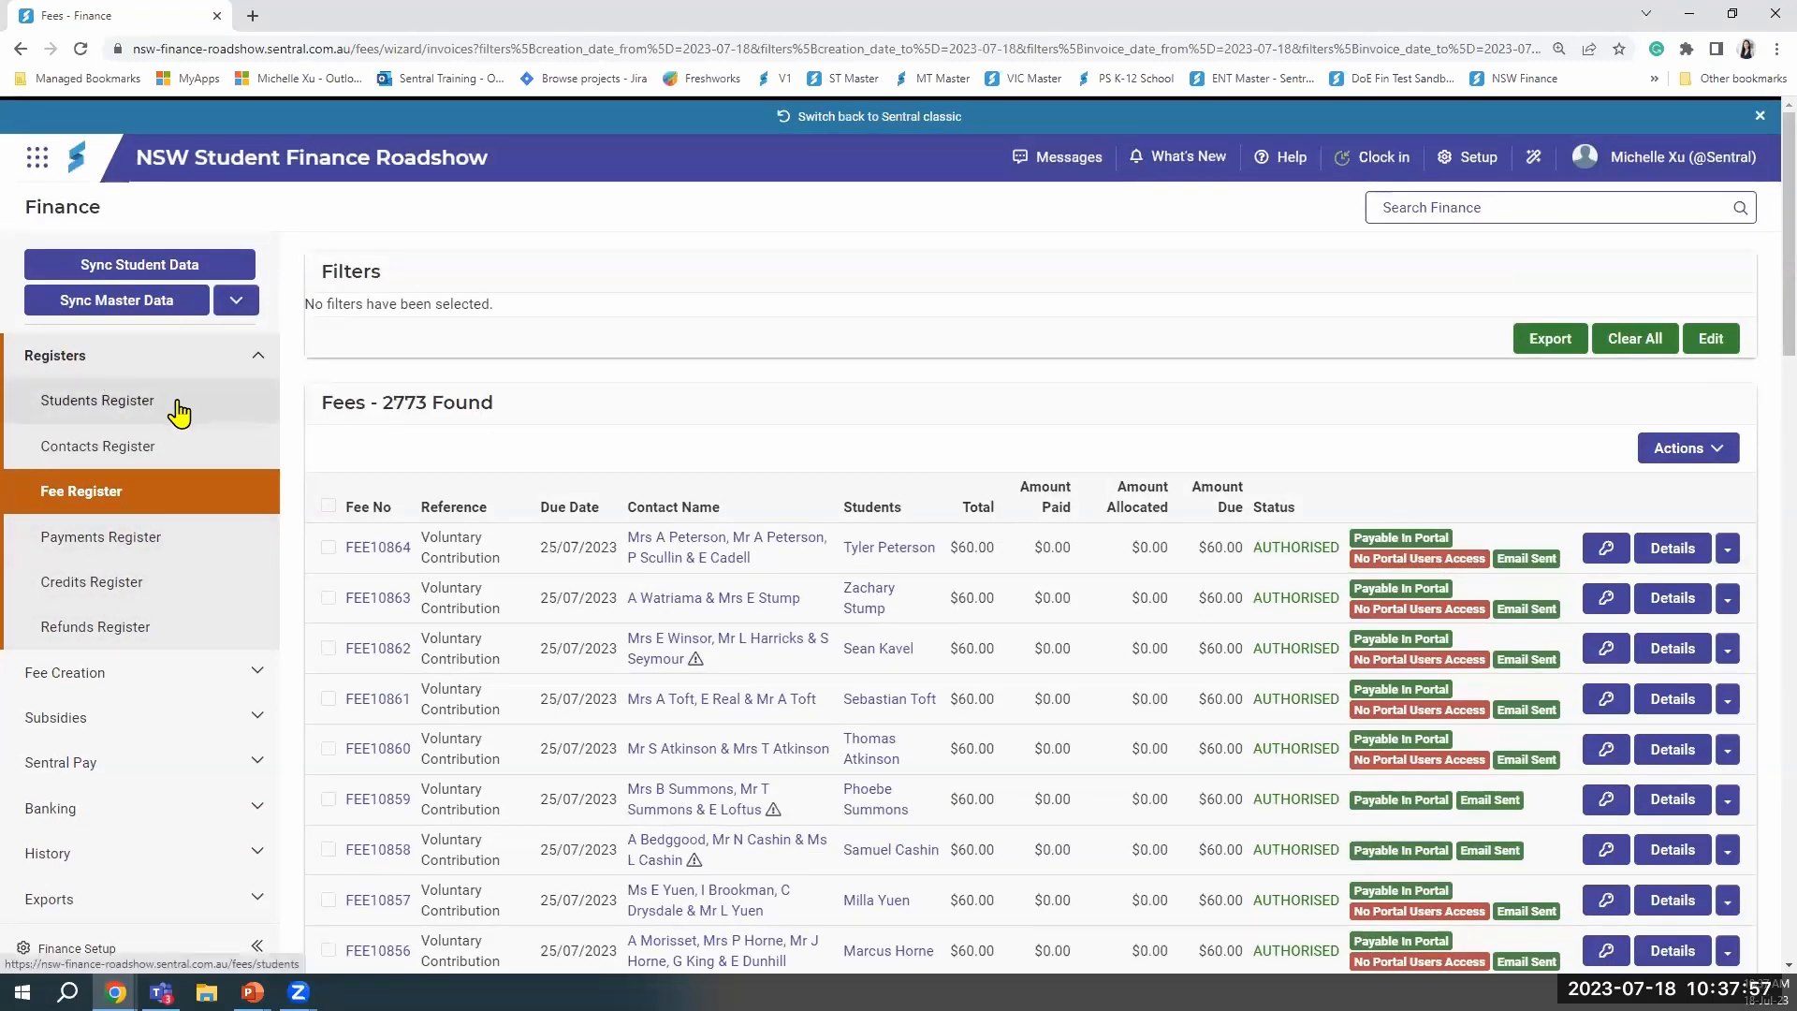
left_click(82, 217)
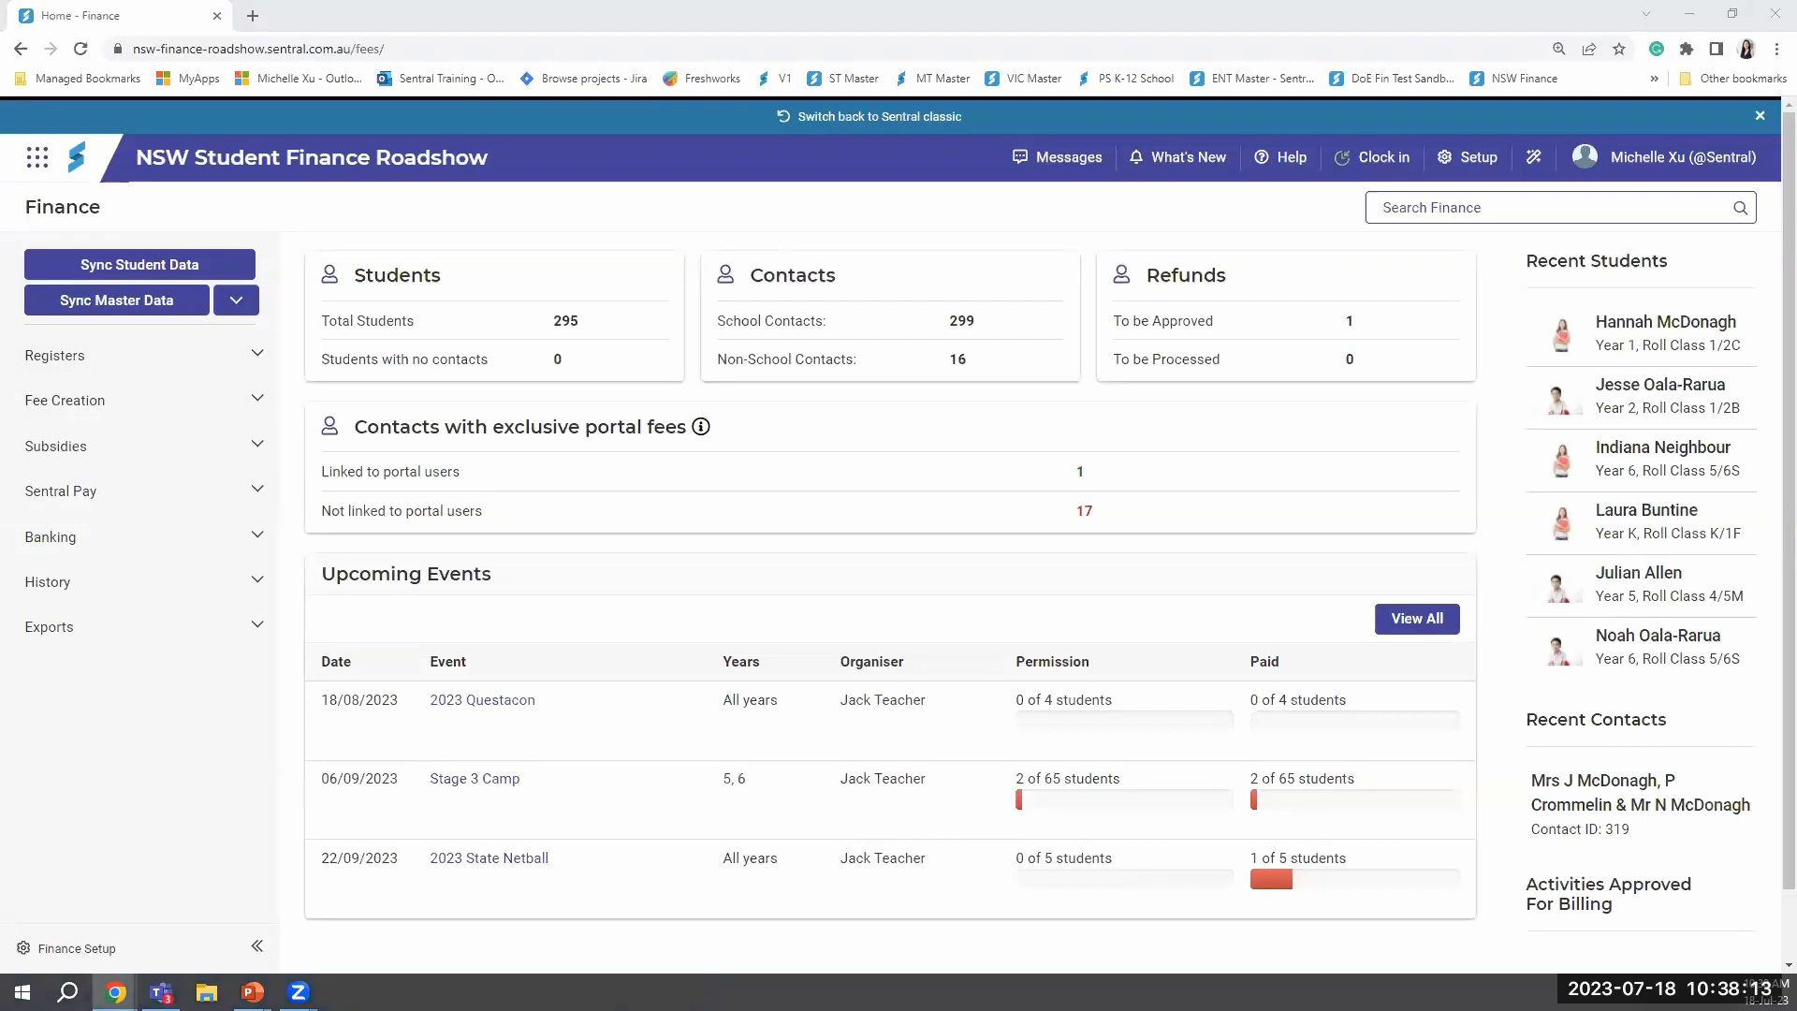
- Switch to the presentation and highlight the Fee + Receipt row on the Fee Creation Types slide
key("alt+Tab")
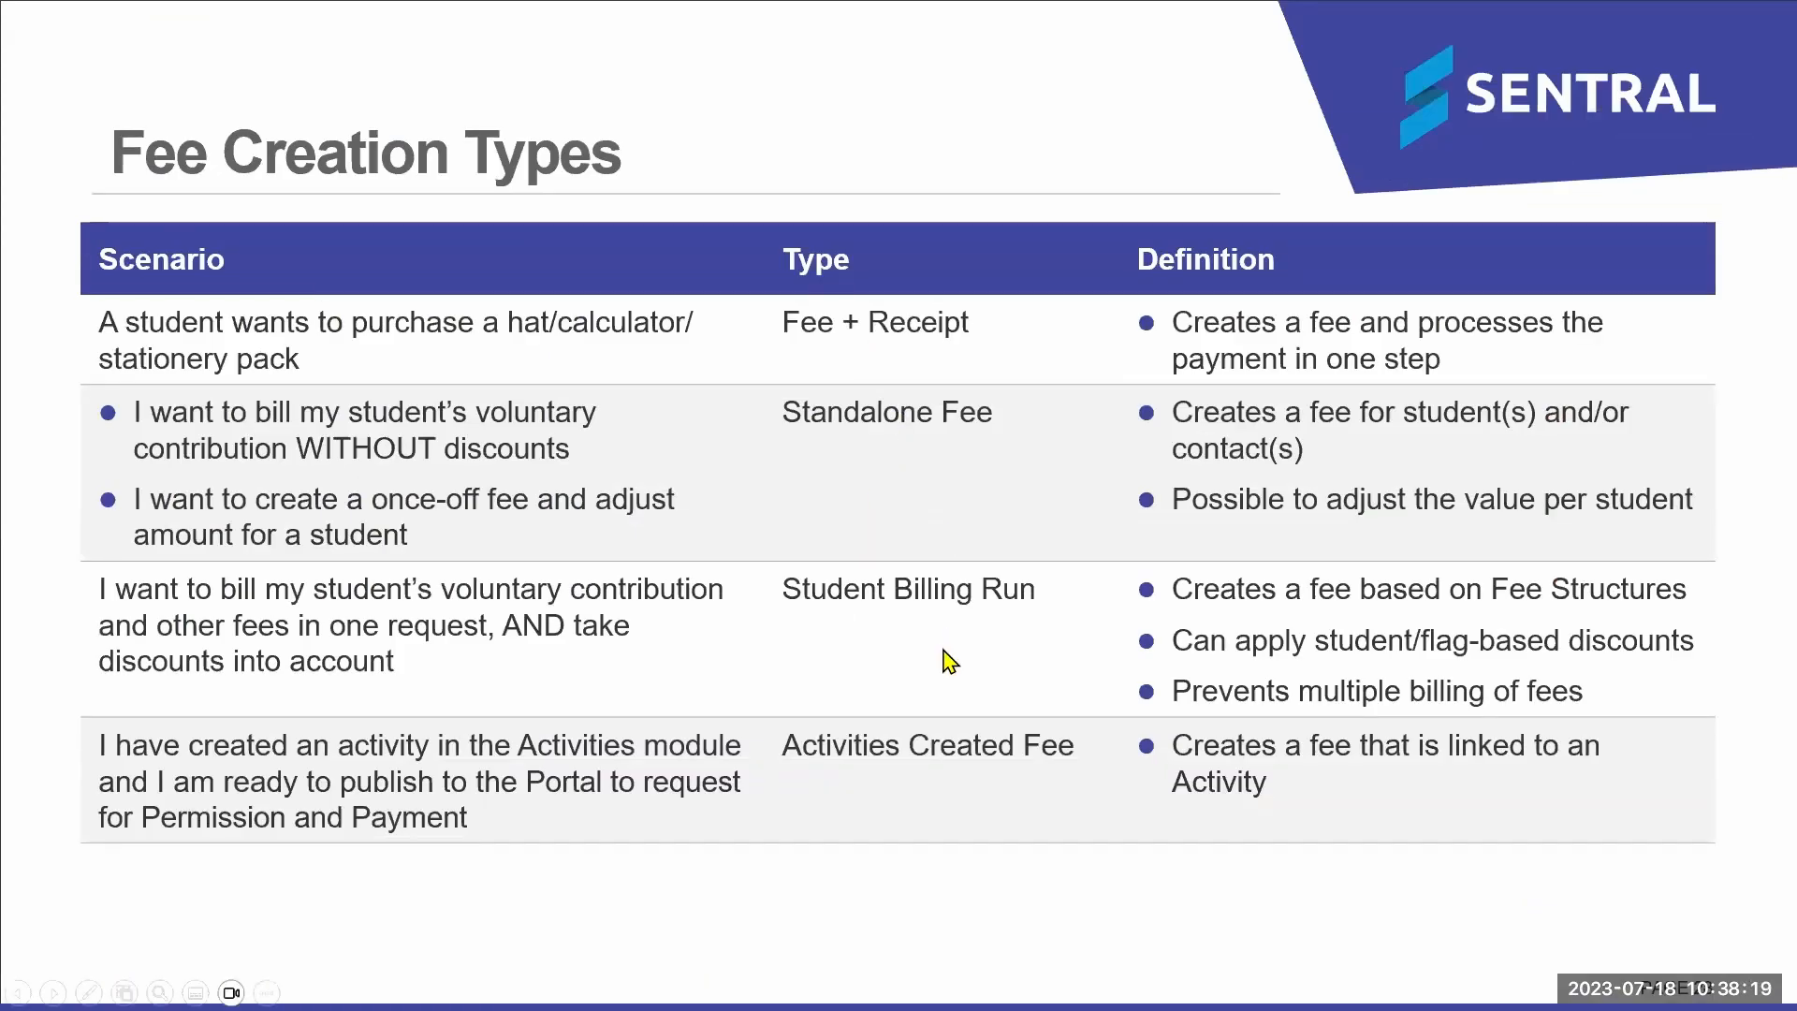
left_click(959, 781)
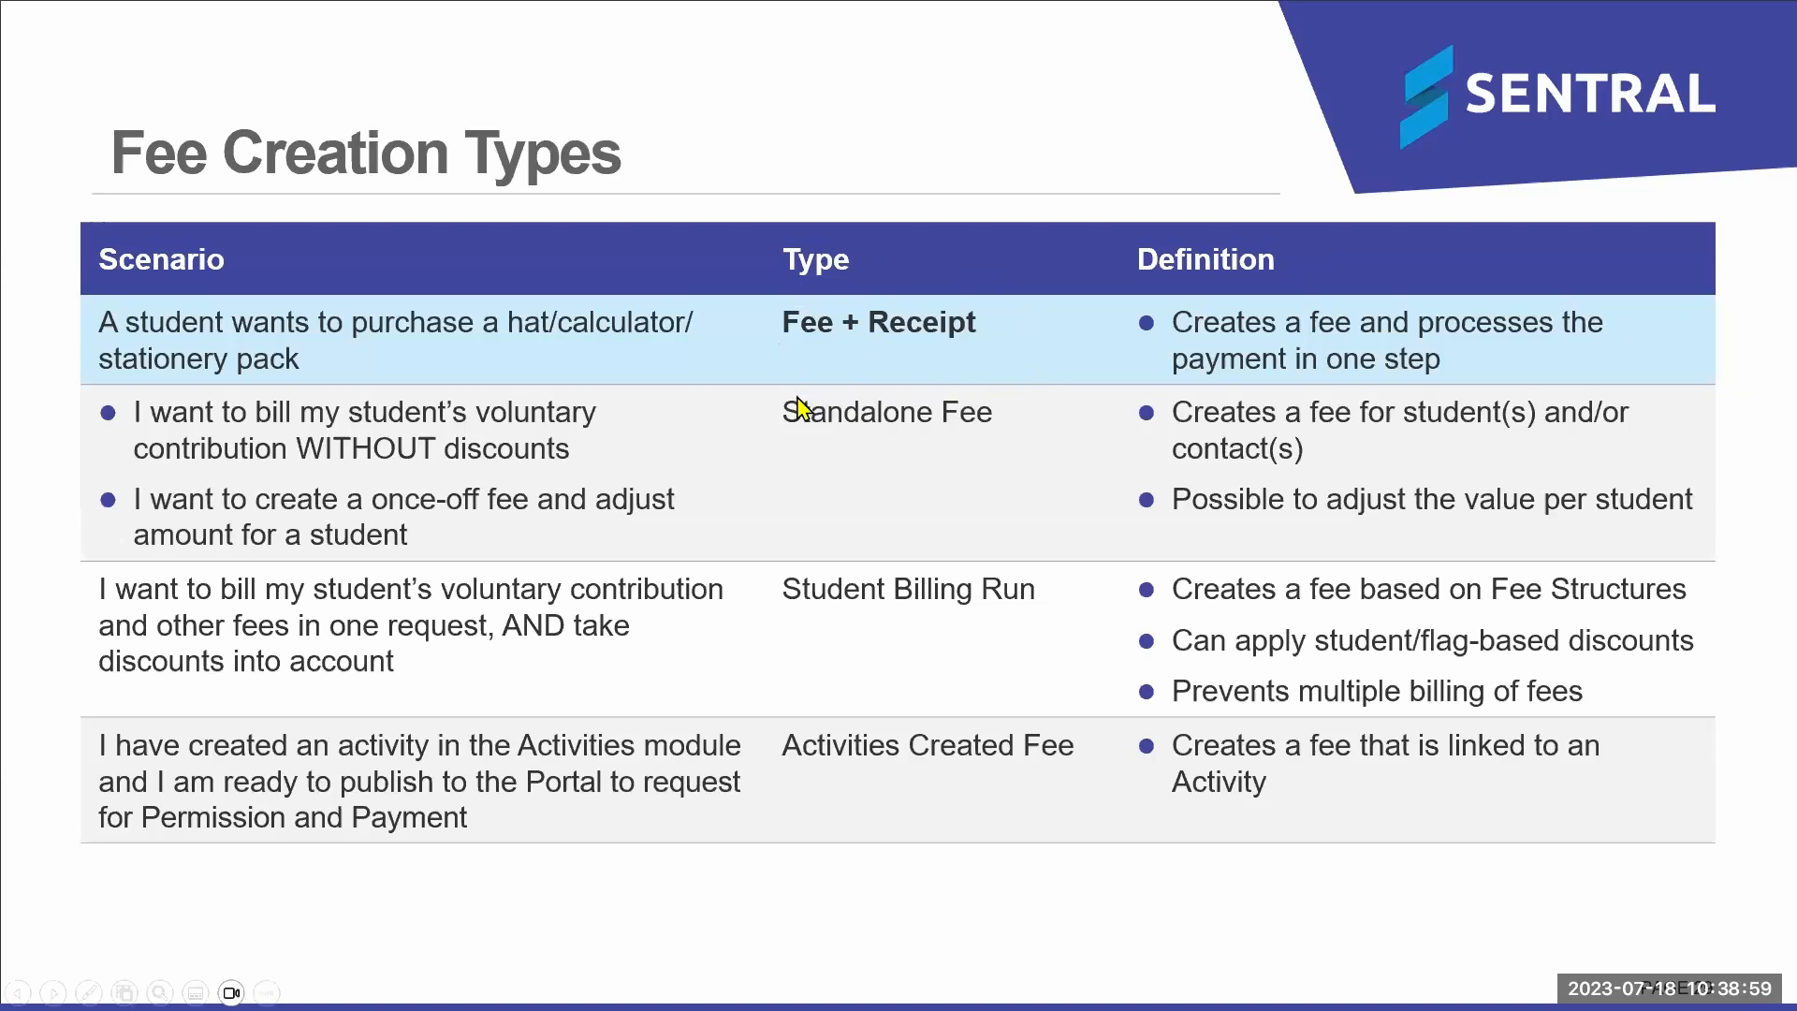
- Switch back to Sentral in the browser and start a Fee + Receipt with the fee run name "Stationery Pack"
key("alt+Tab")
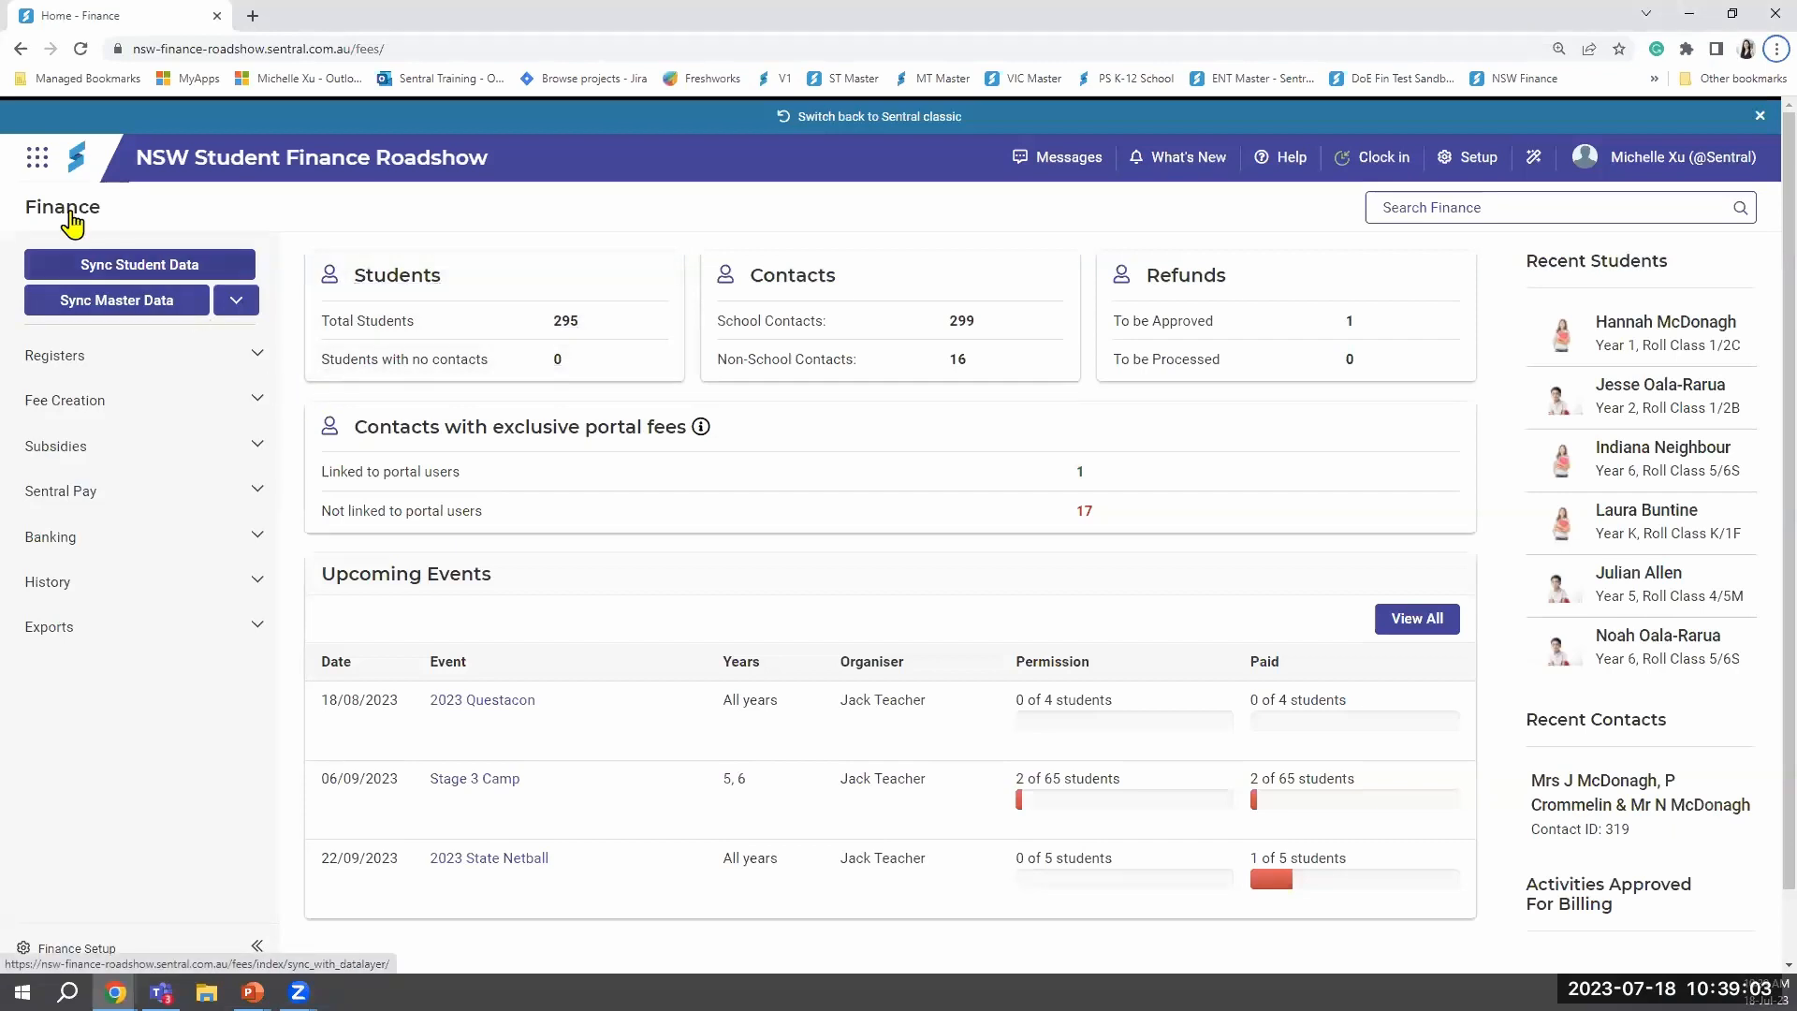
left_click(138, 411)
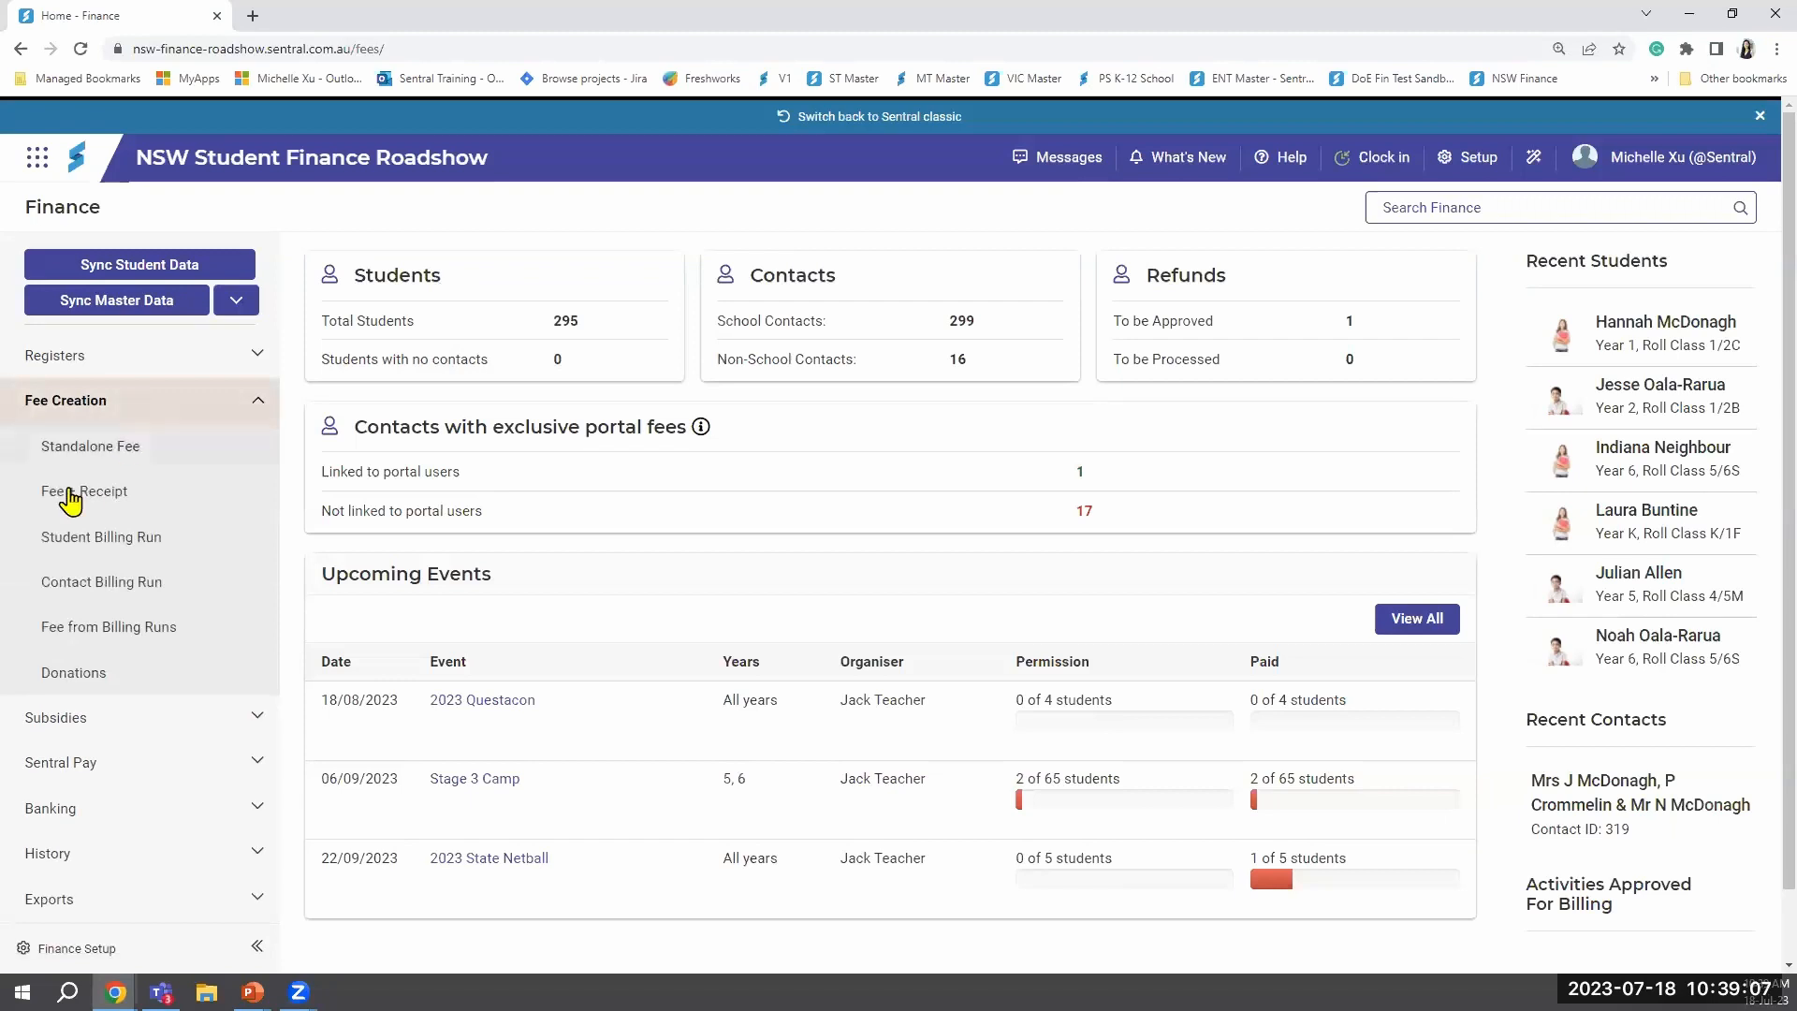
left_click(171, 503)
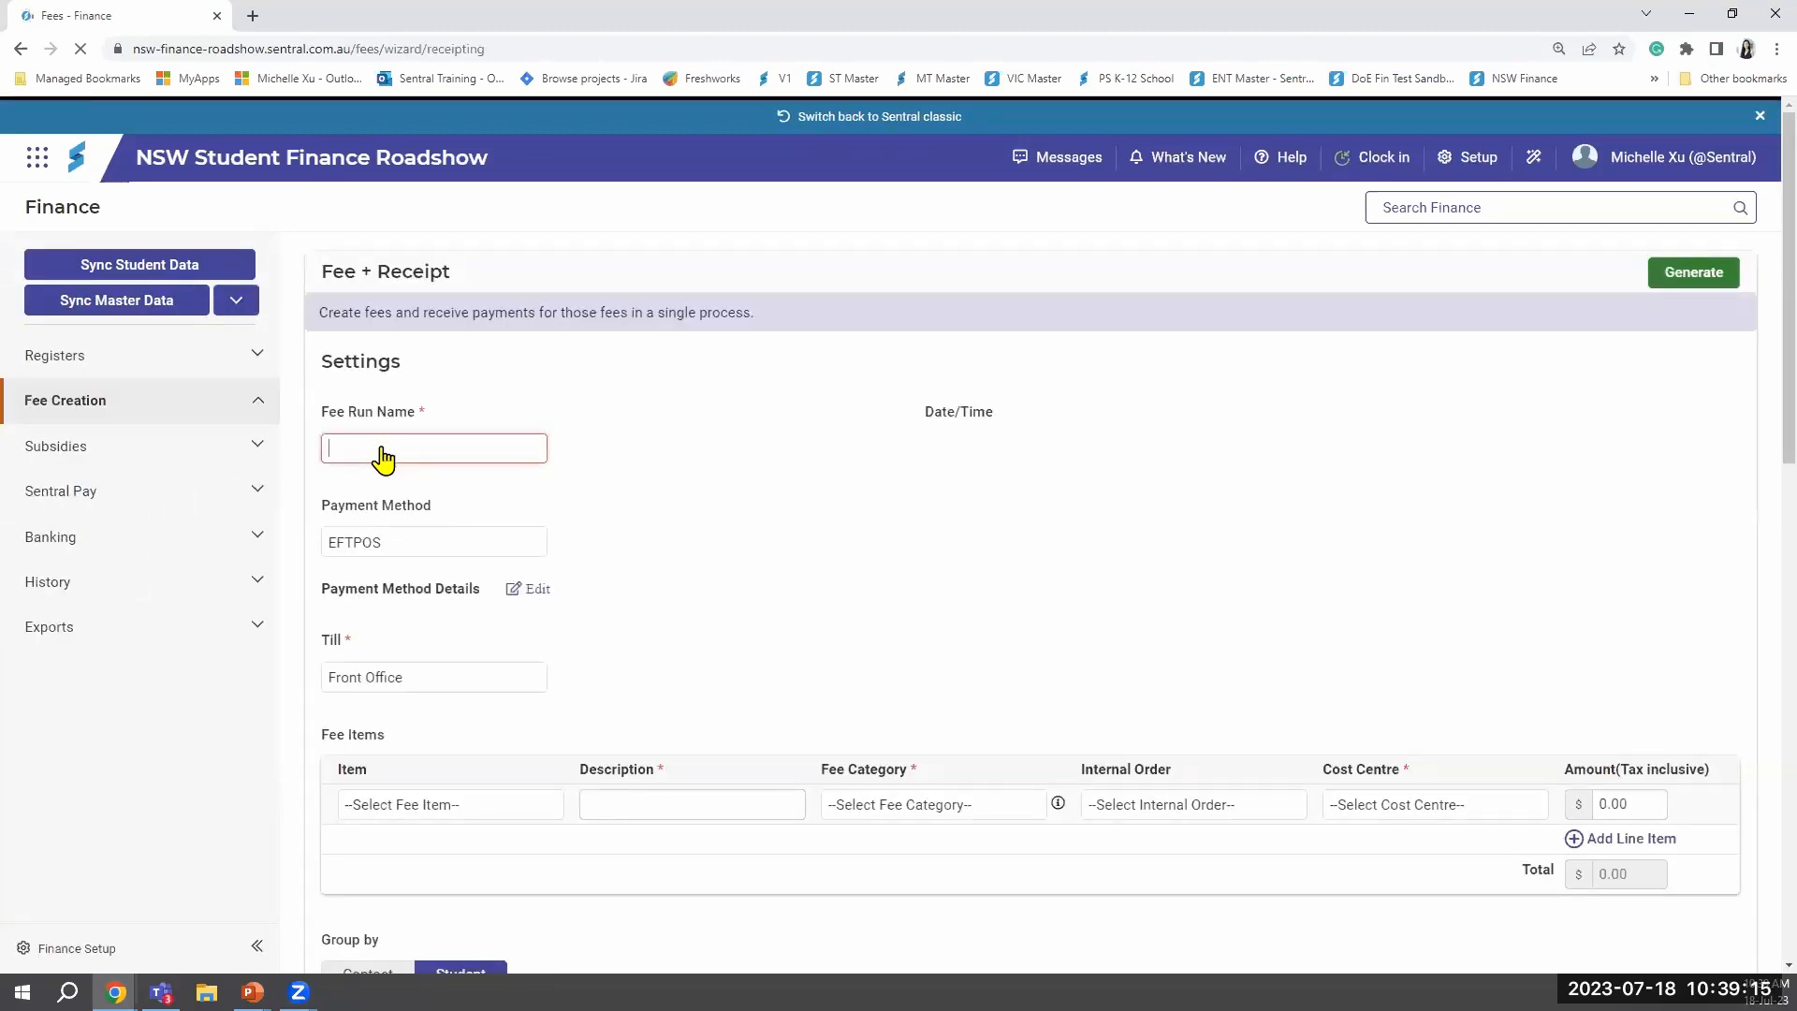
type("Star")
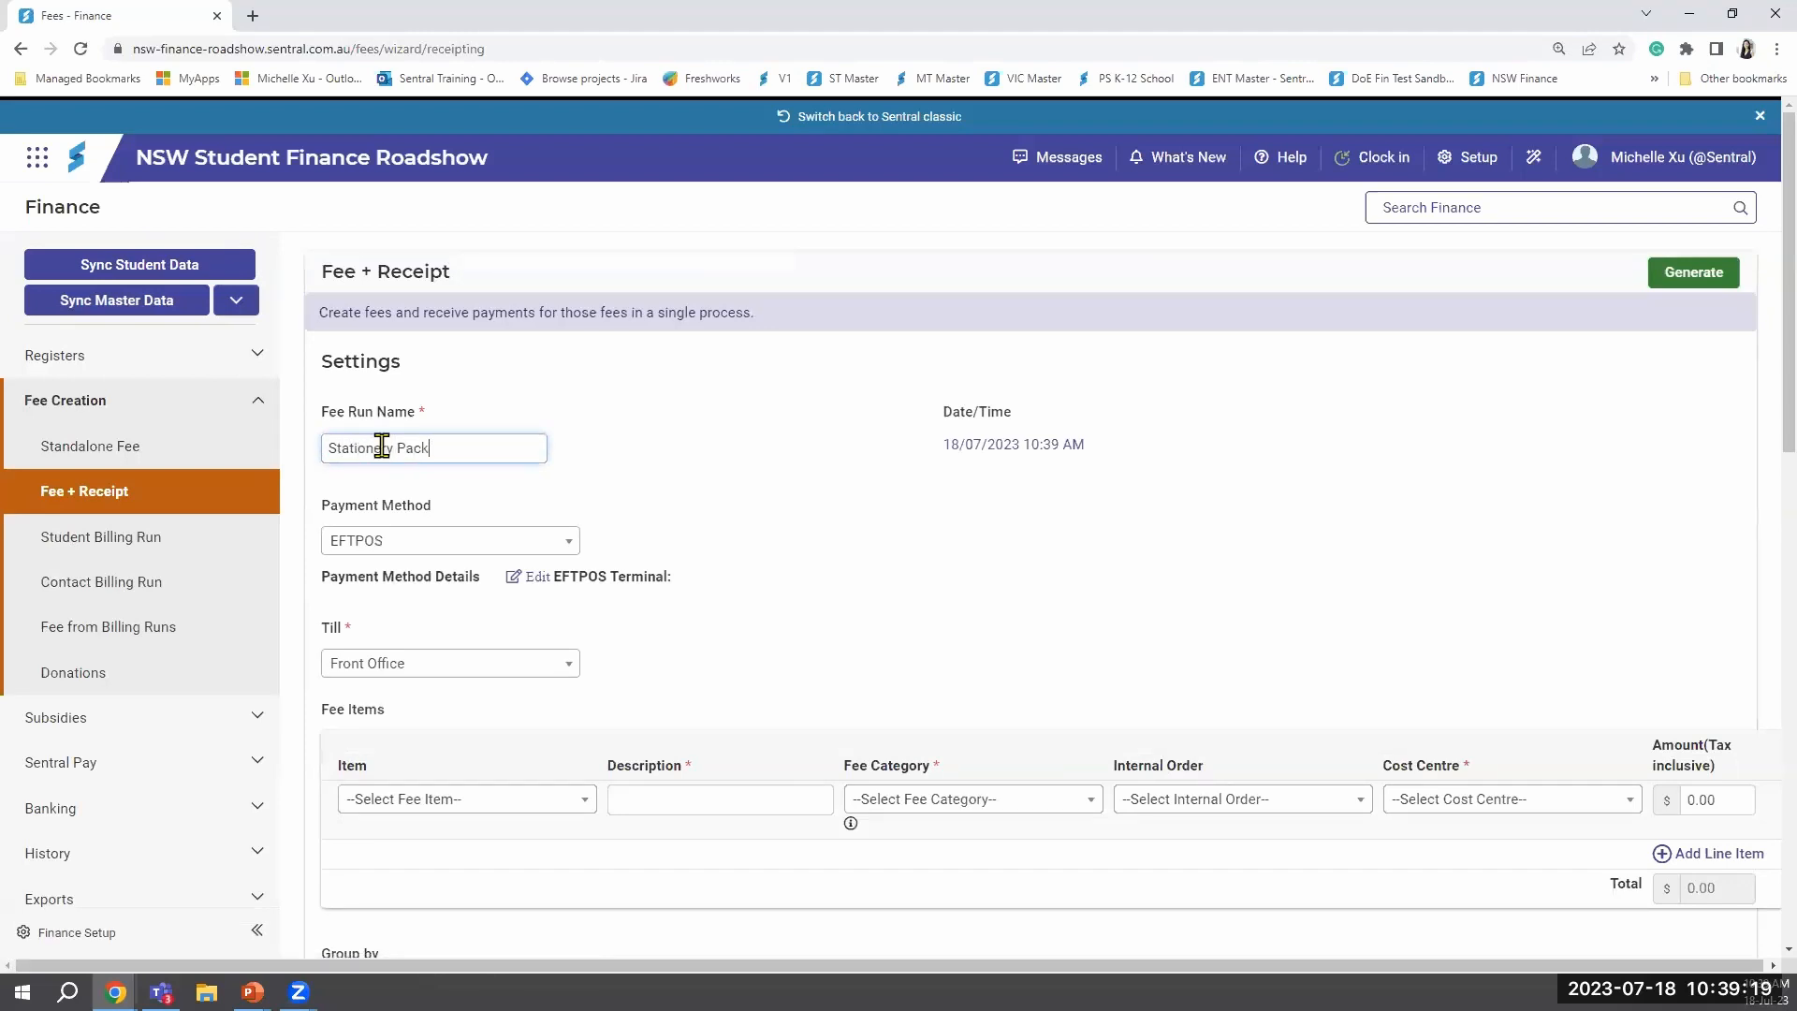
left_click(994, 451)
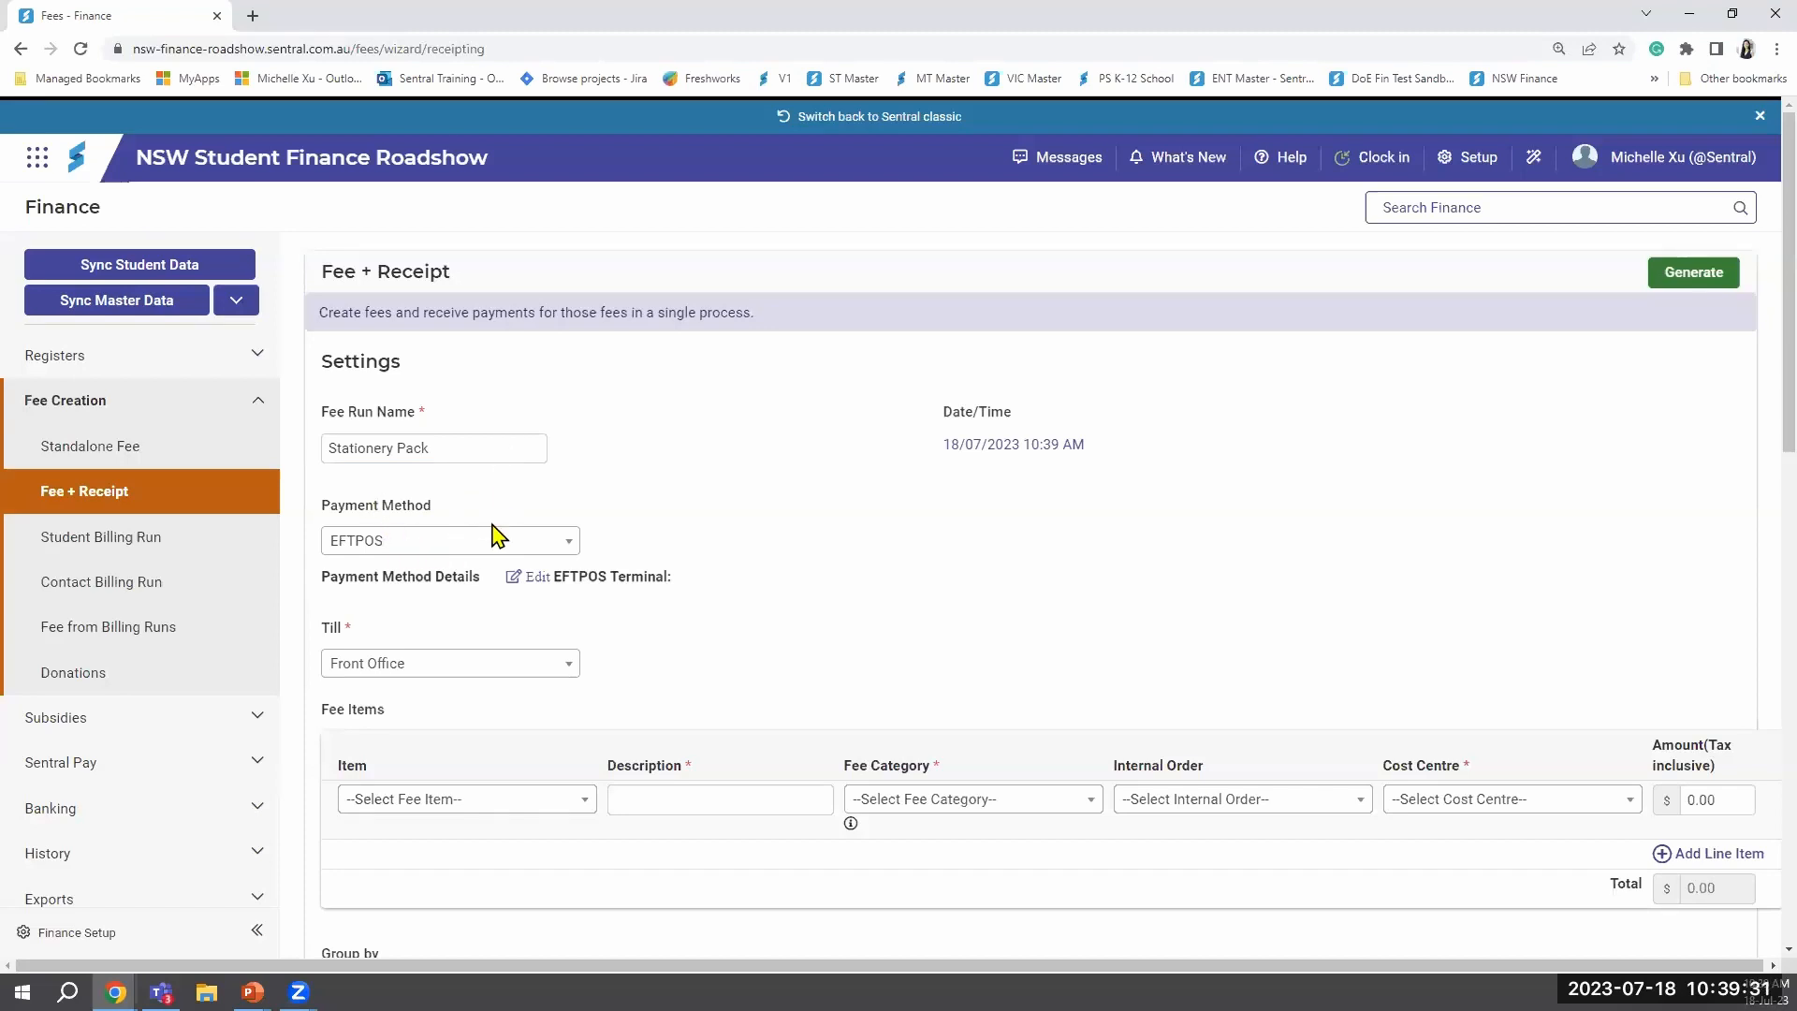
- Set the payment method to Cash and keep Front Office as the till
left_click(410, 547)
left_click(395, 621)
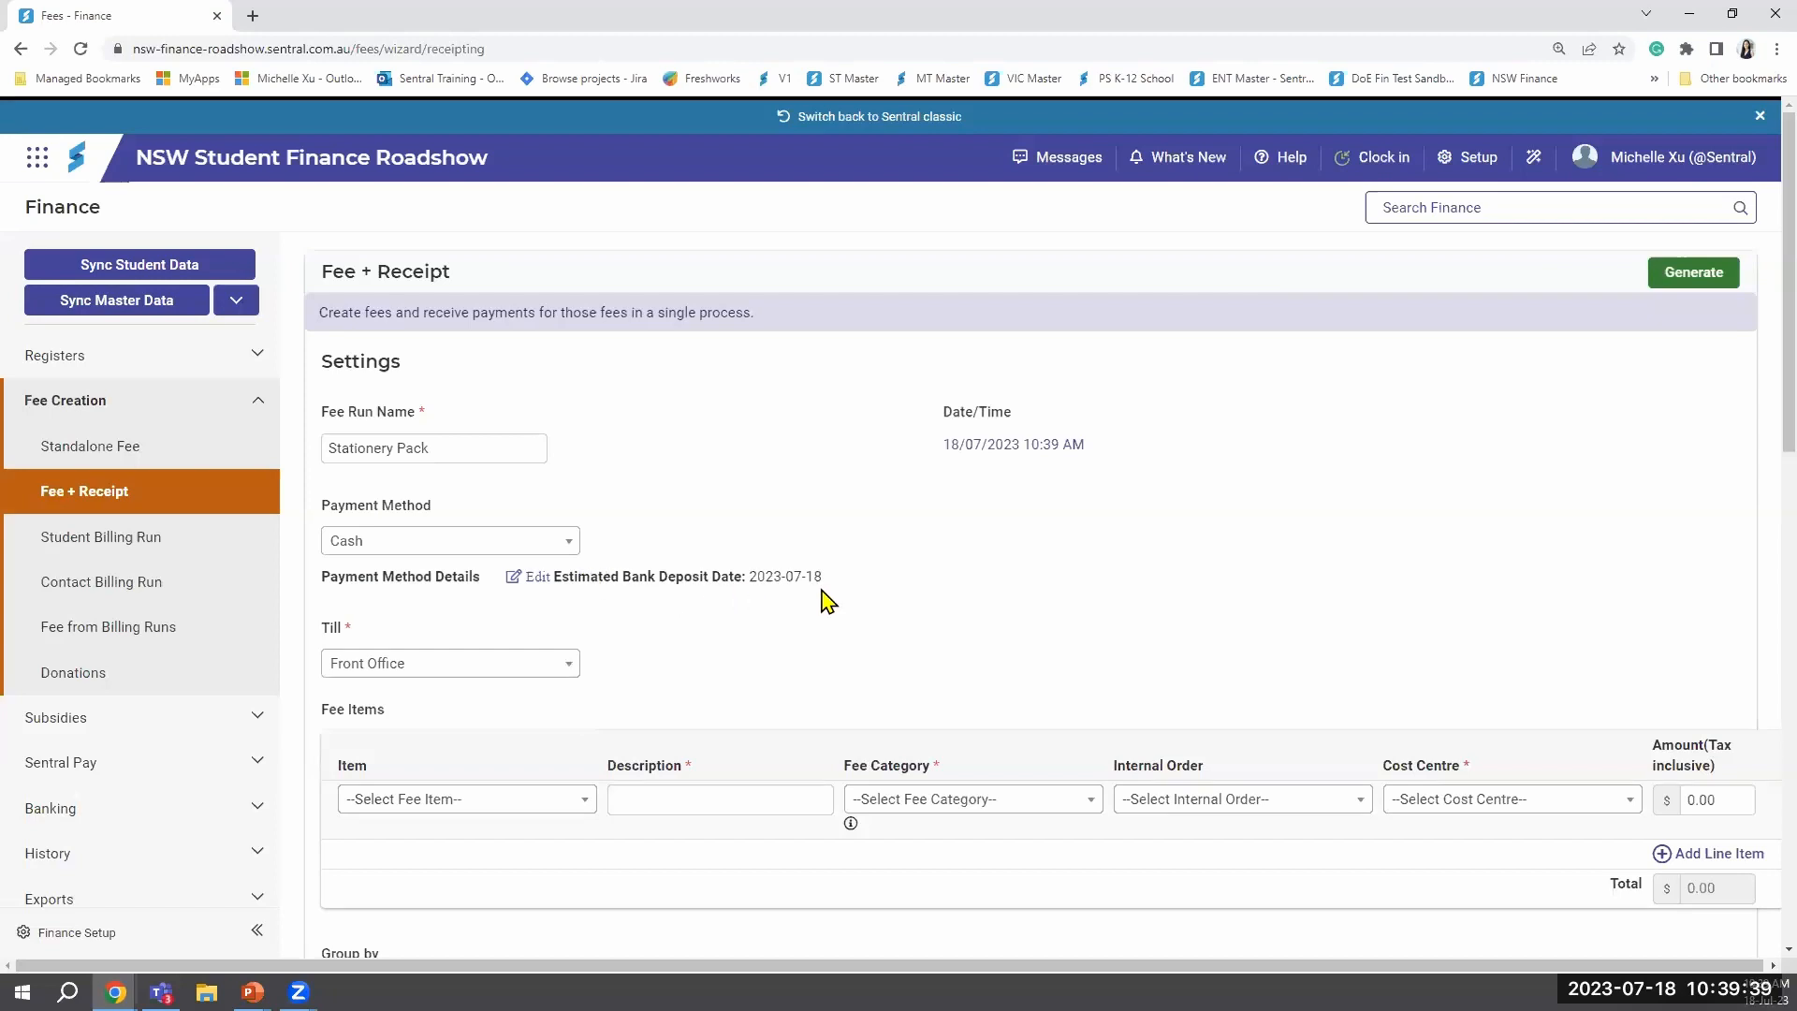
left_click(527, 666)
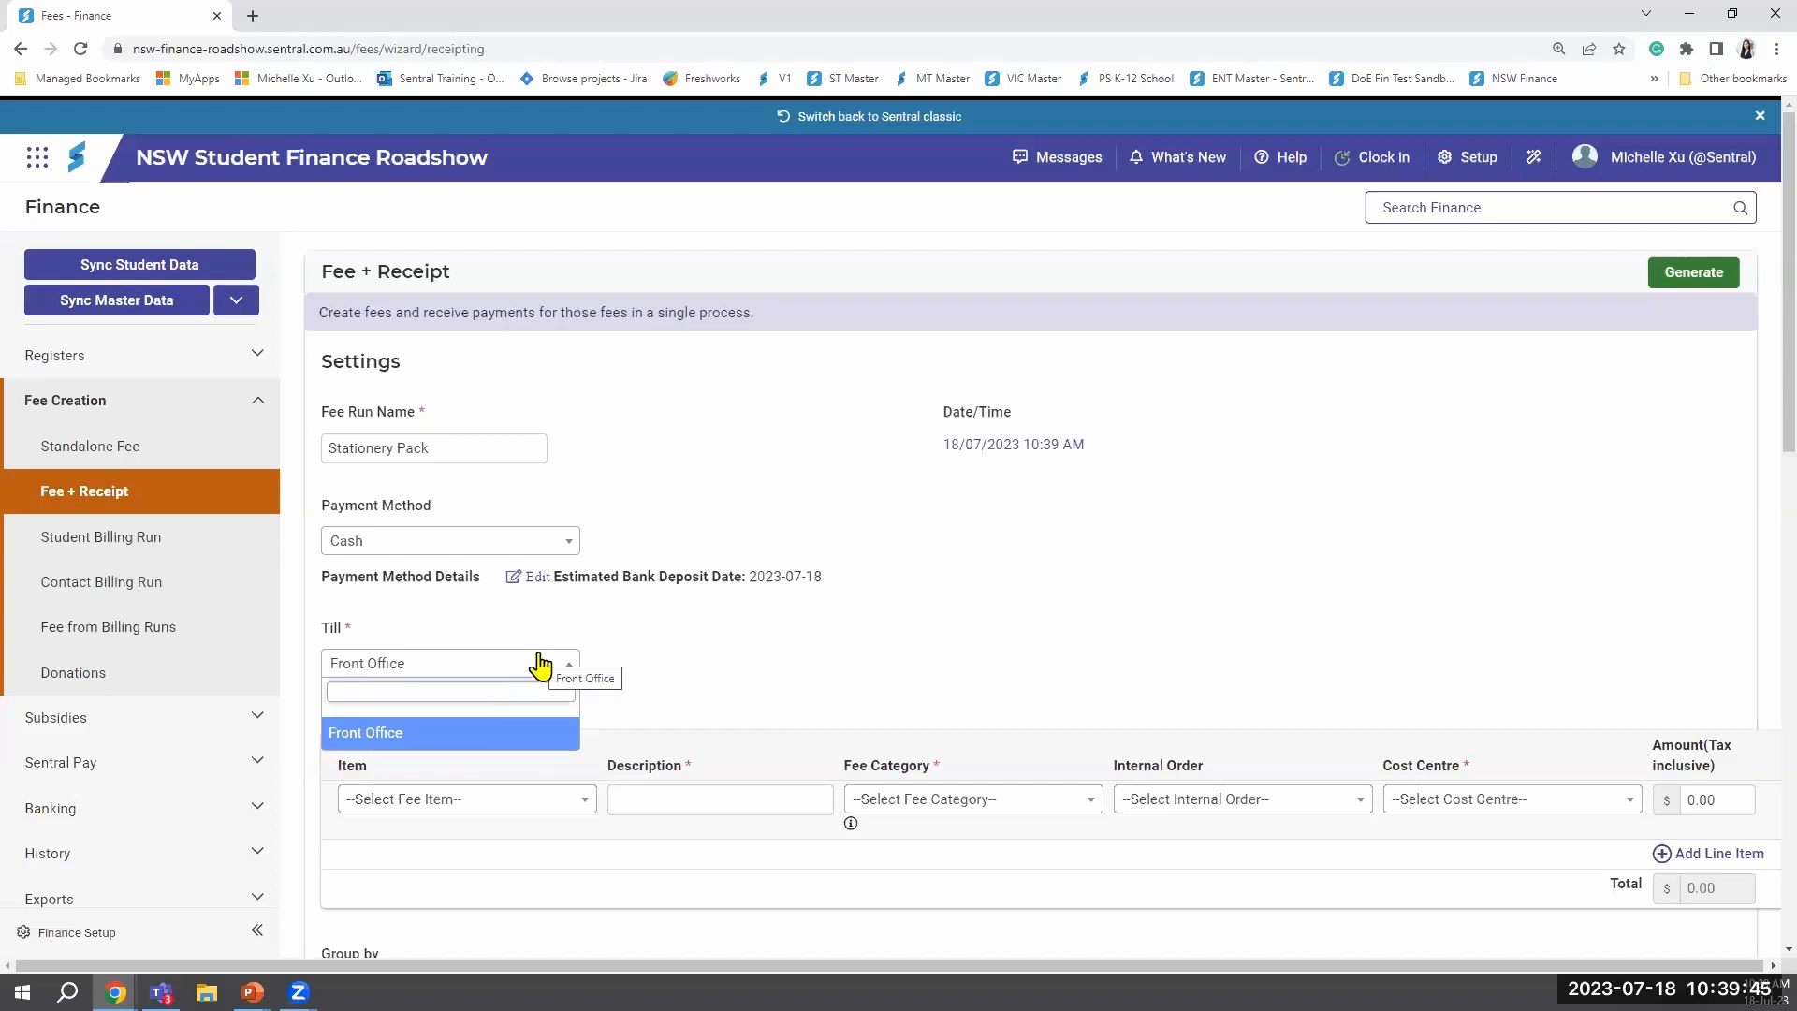
left_click(566, 668)
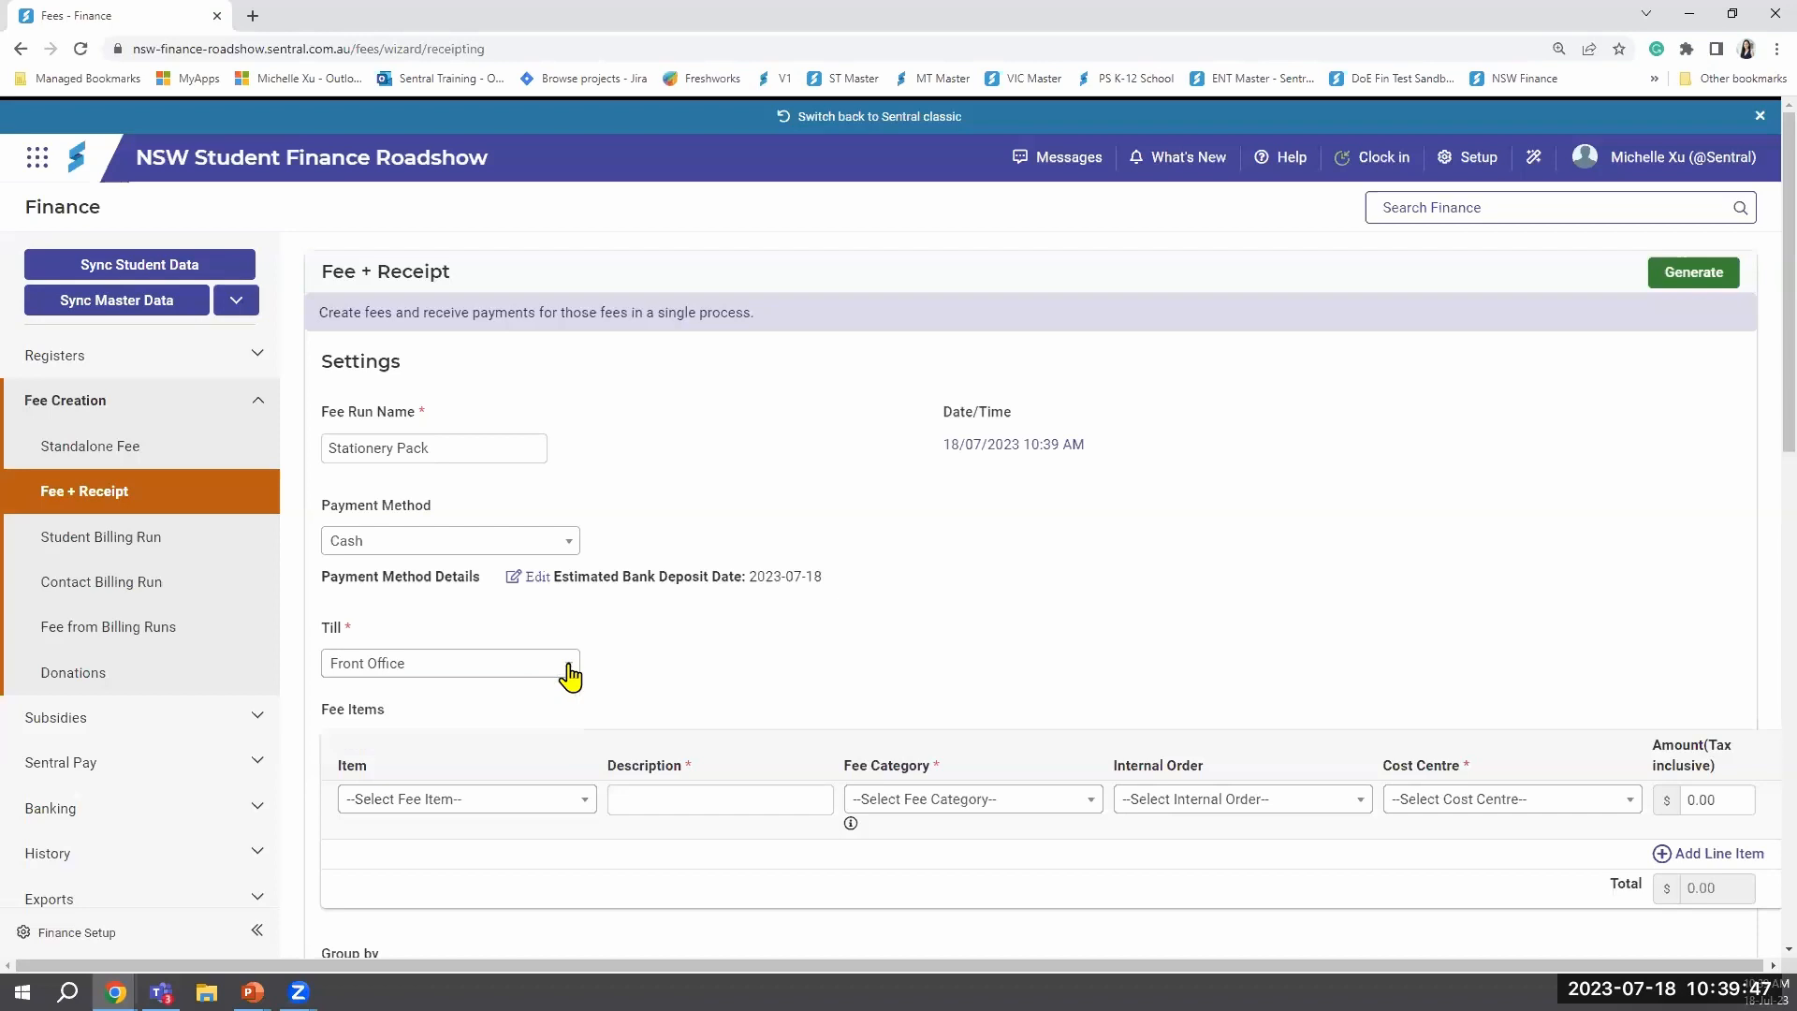
- Add the Stationery Pack fee item to the first fee line and set its amount to 15.00
scroll(561, 674, "down", 2)
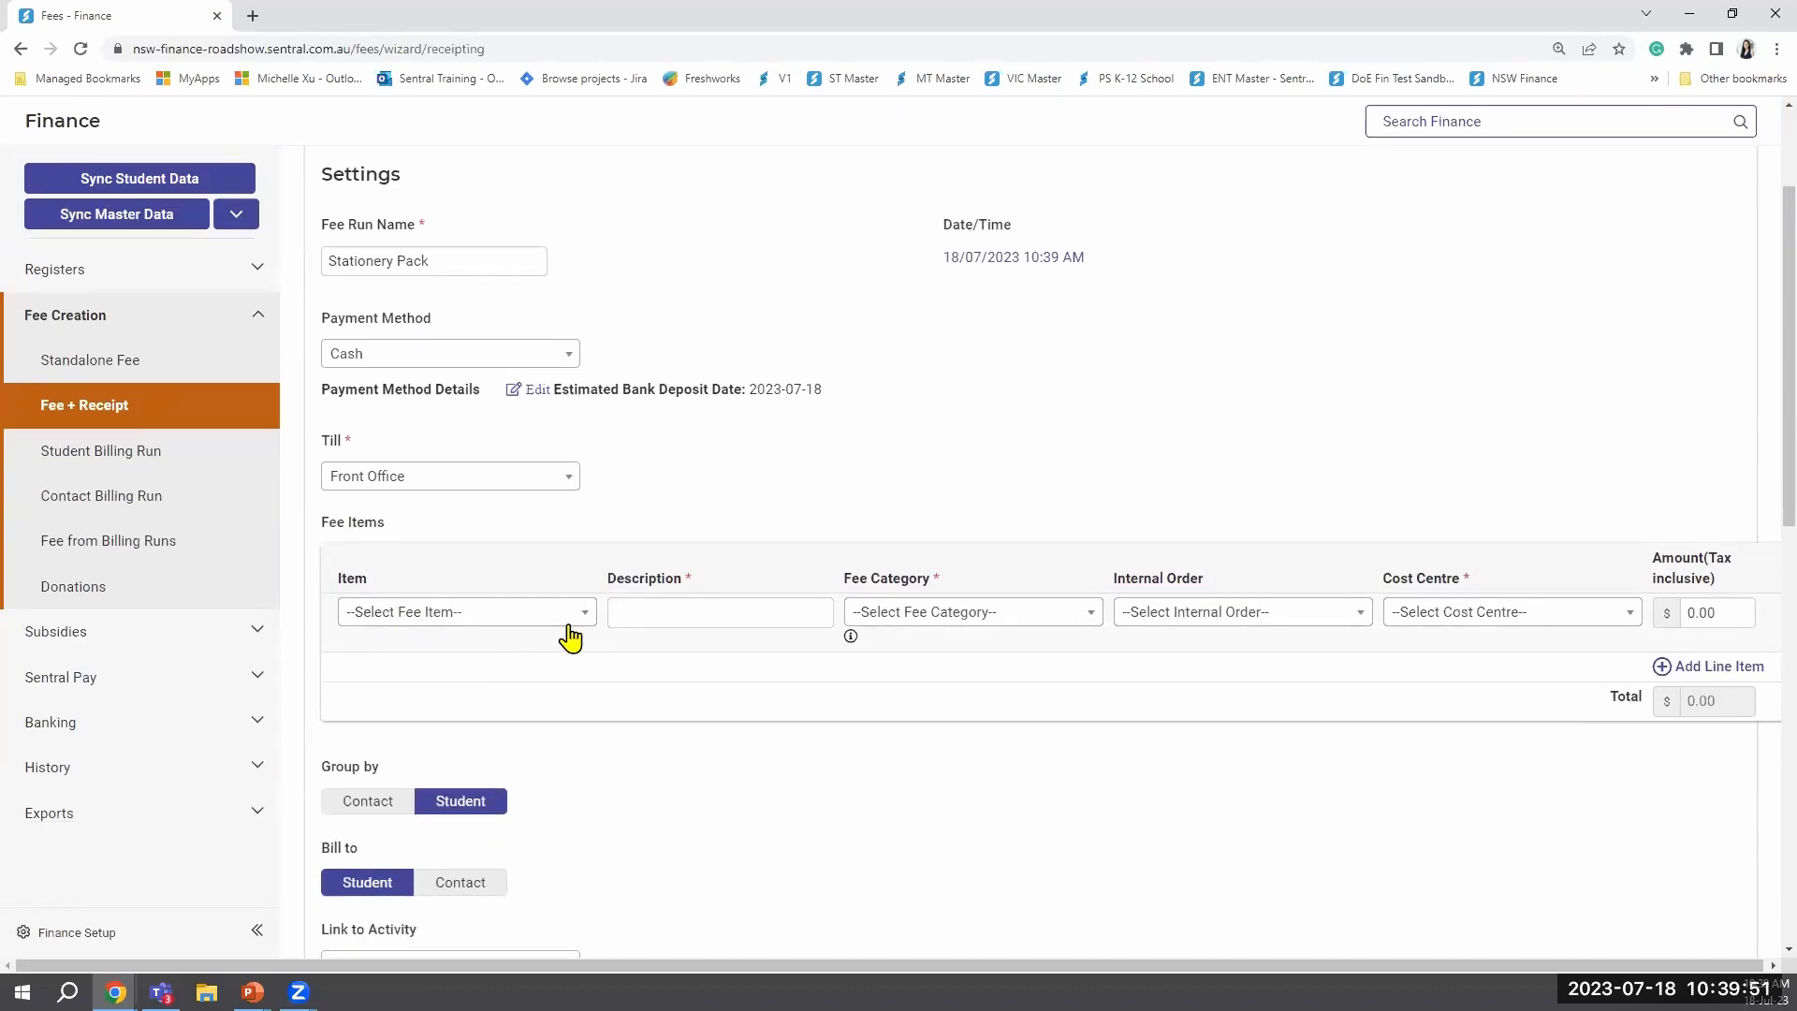
left_click(581, 620)
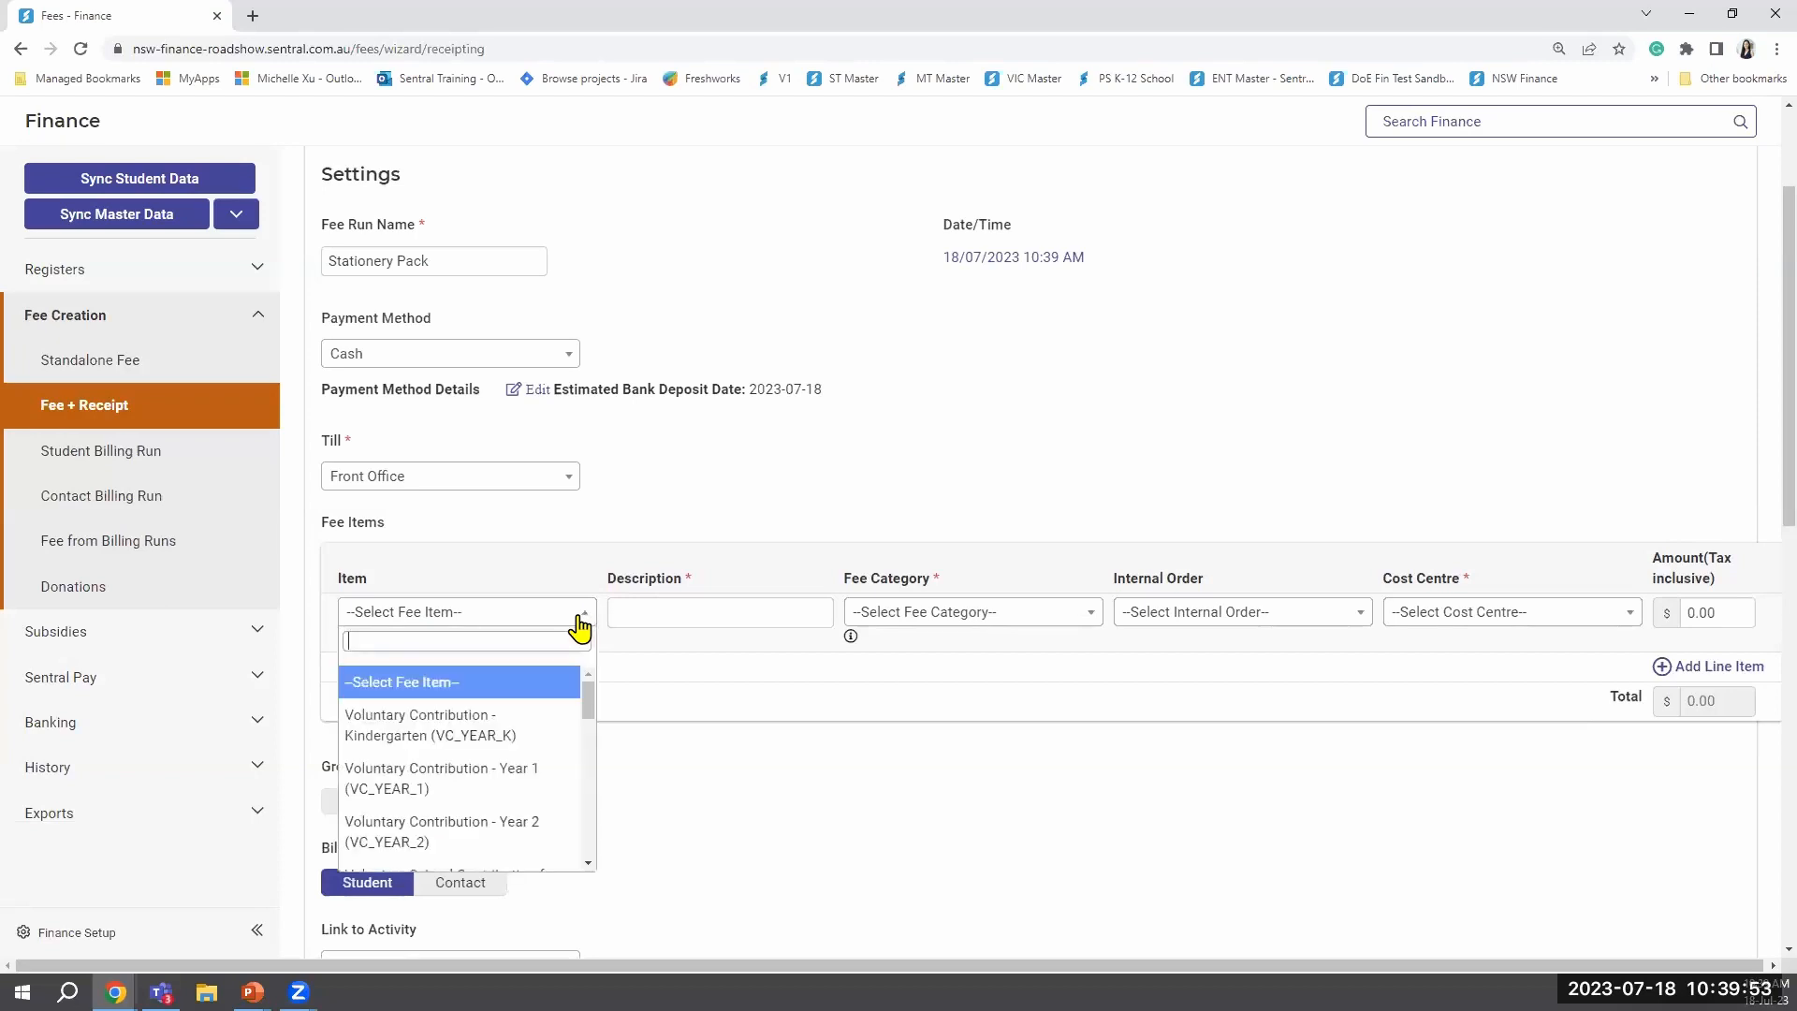
mouse_move(589, 712)
left_mouse_down()
mouse_move(583, 795)
mouse_move(586, 678)
left_mouse_up()
type("st")
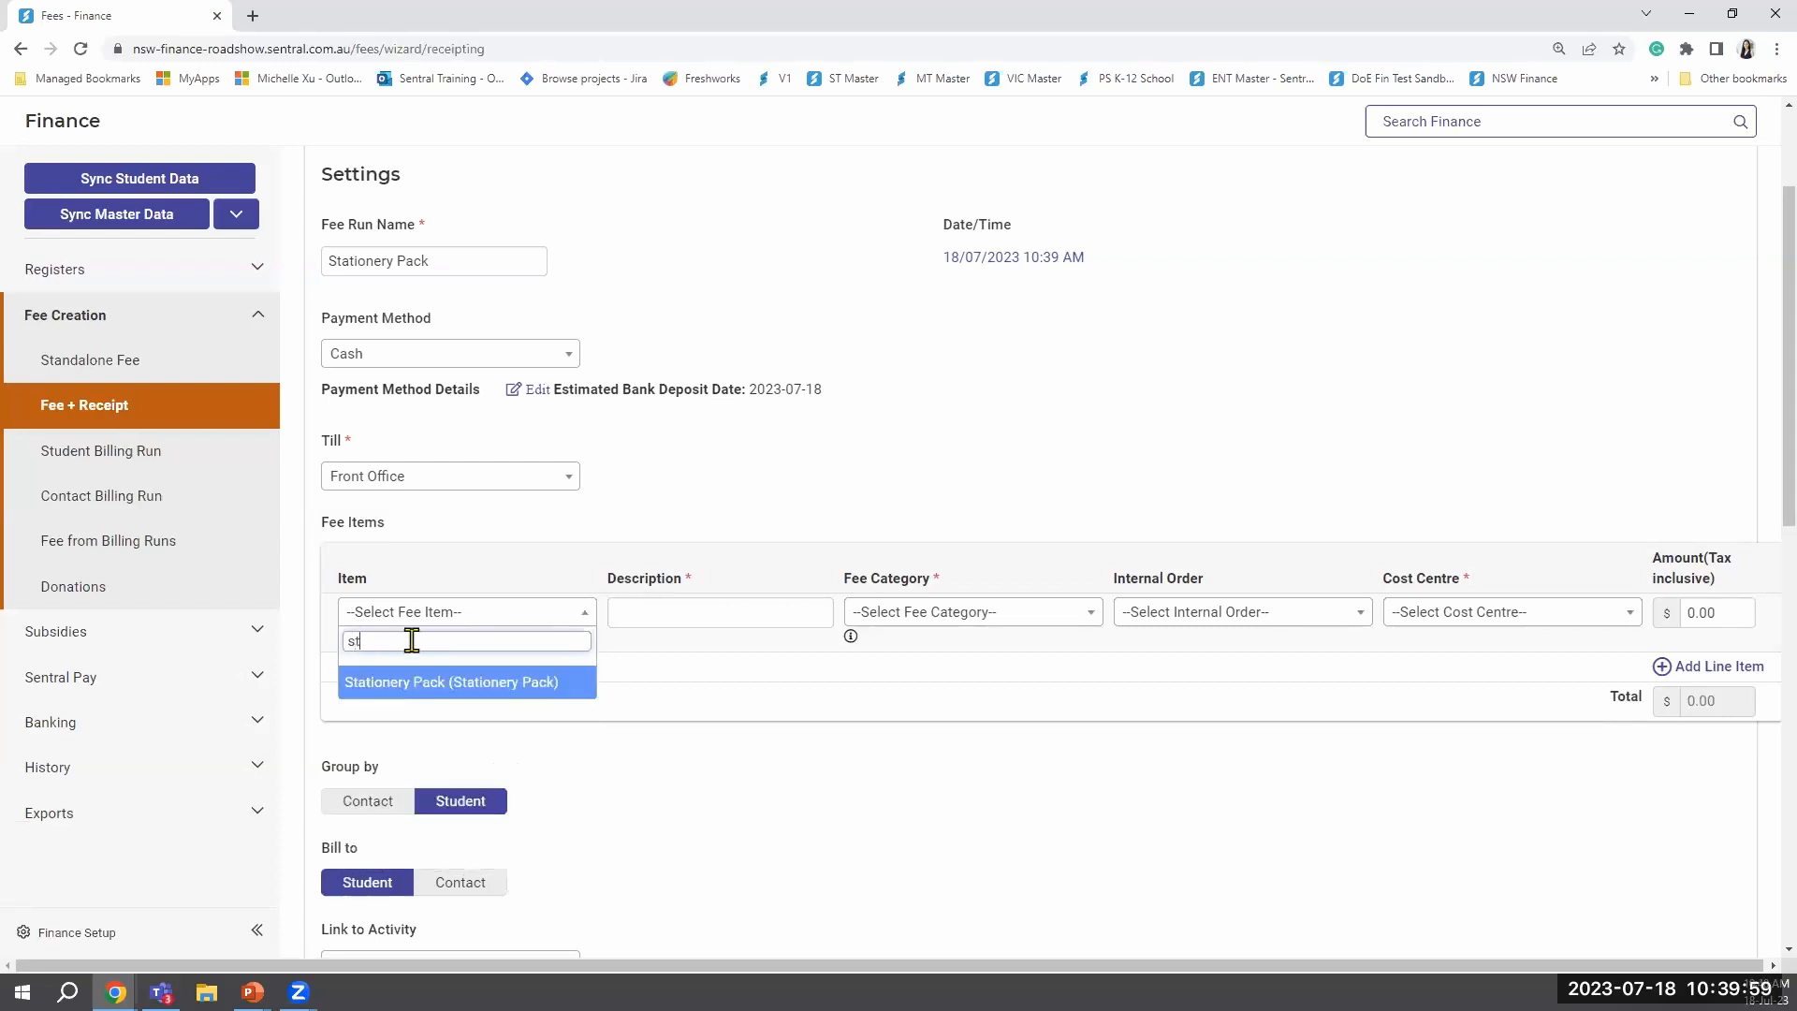
left_click(467, 688)
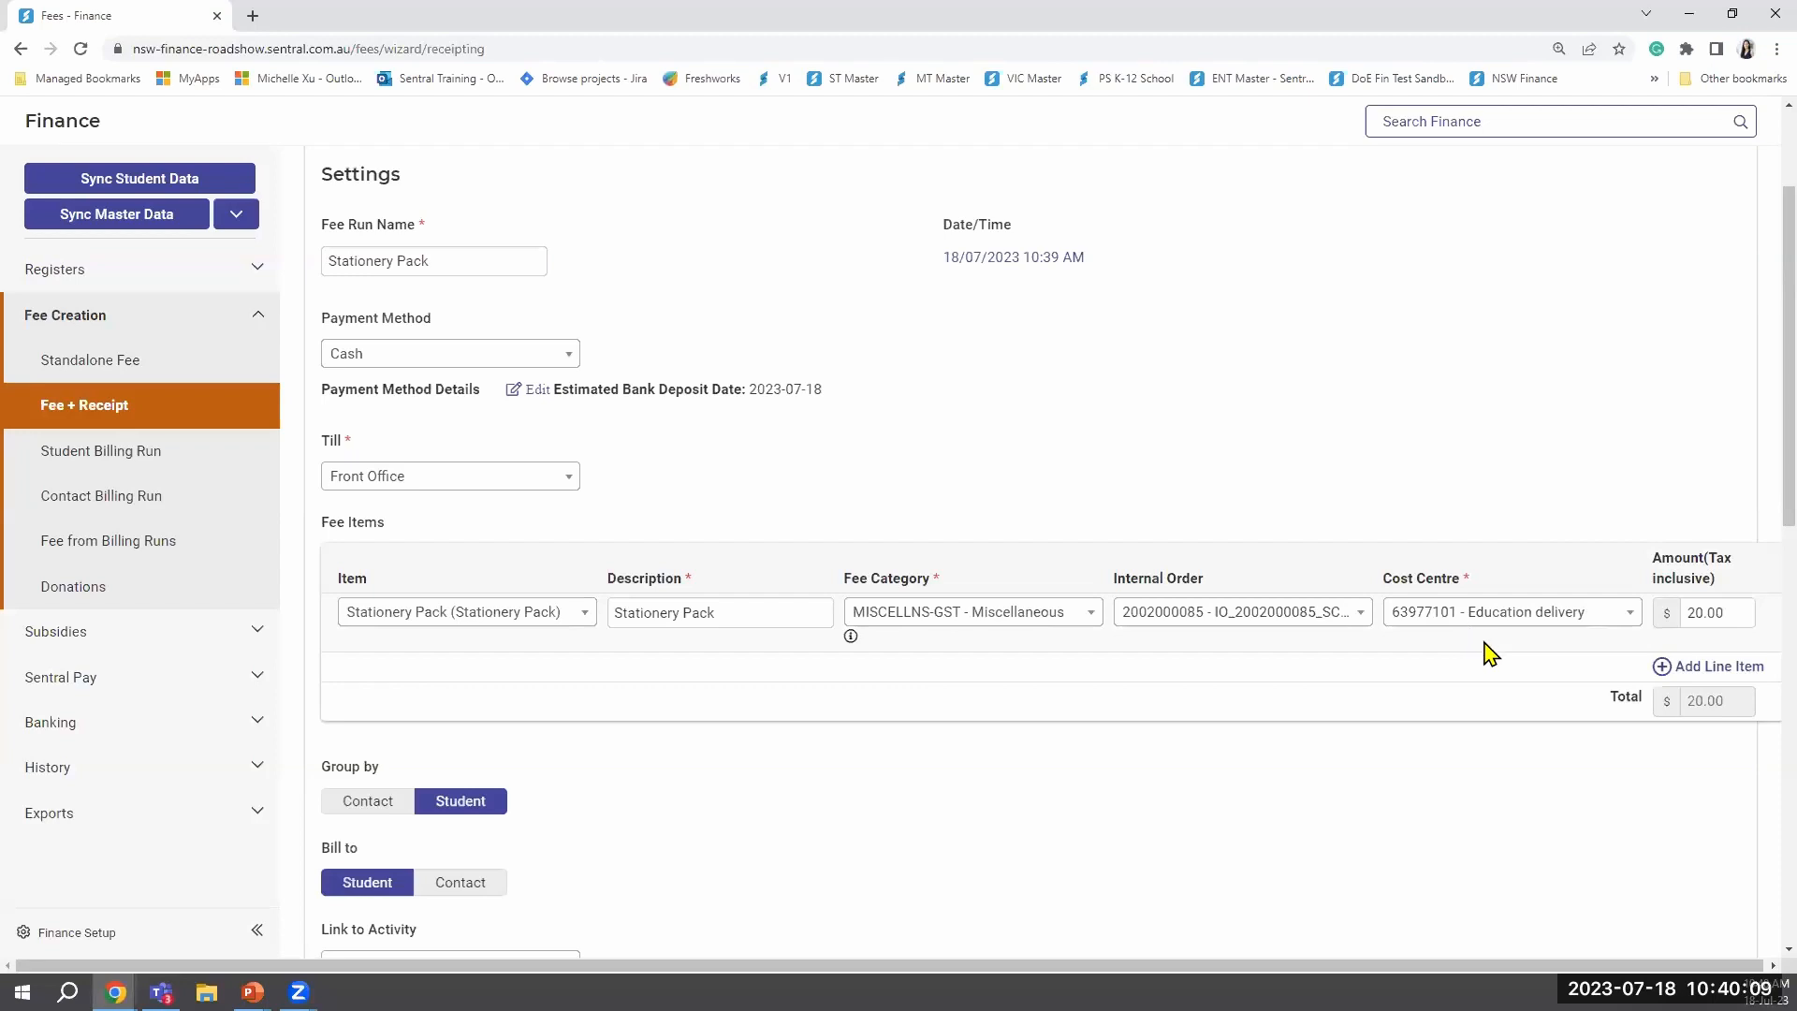
left_click(1701, 615)
left_click(1525, 780)
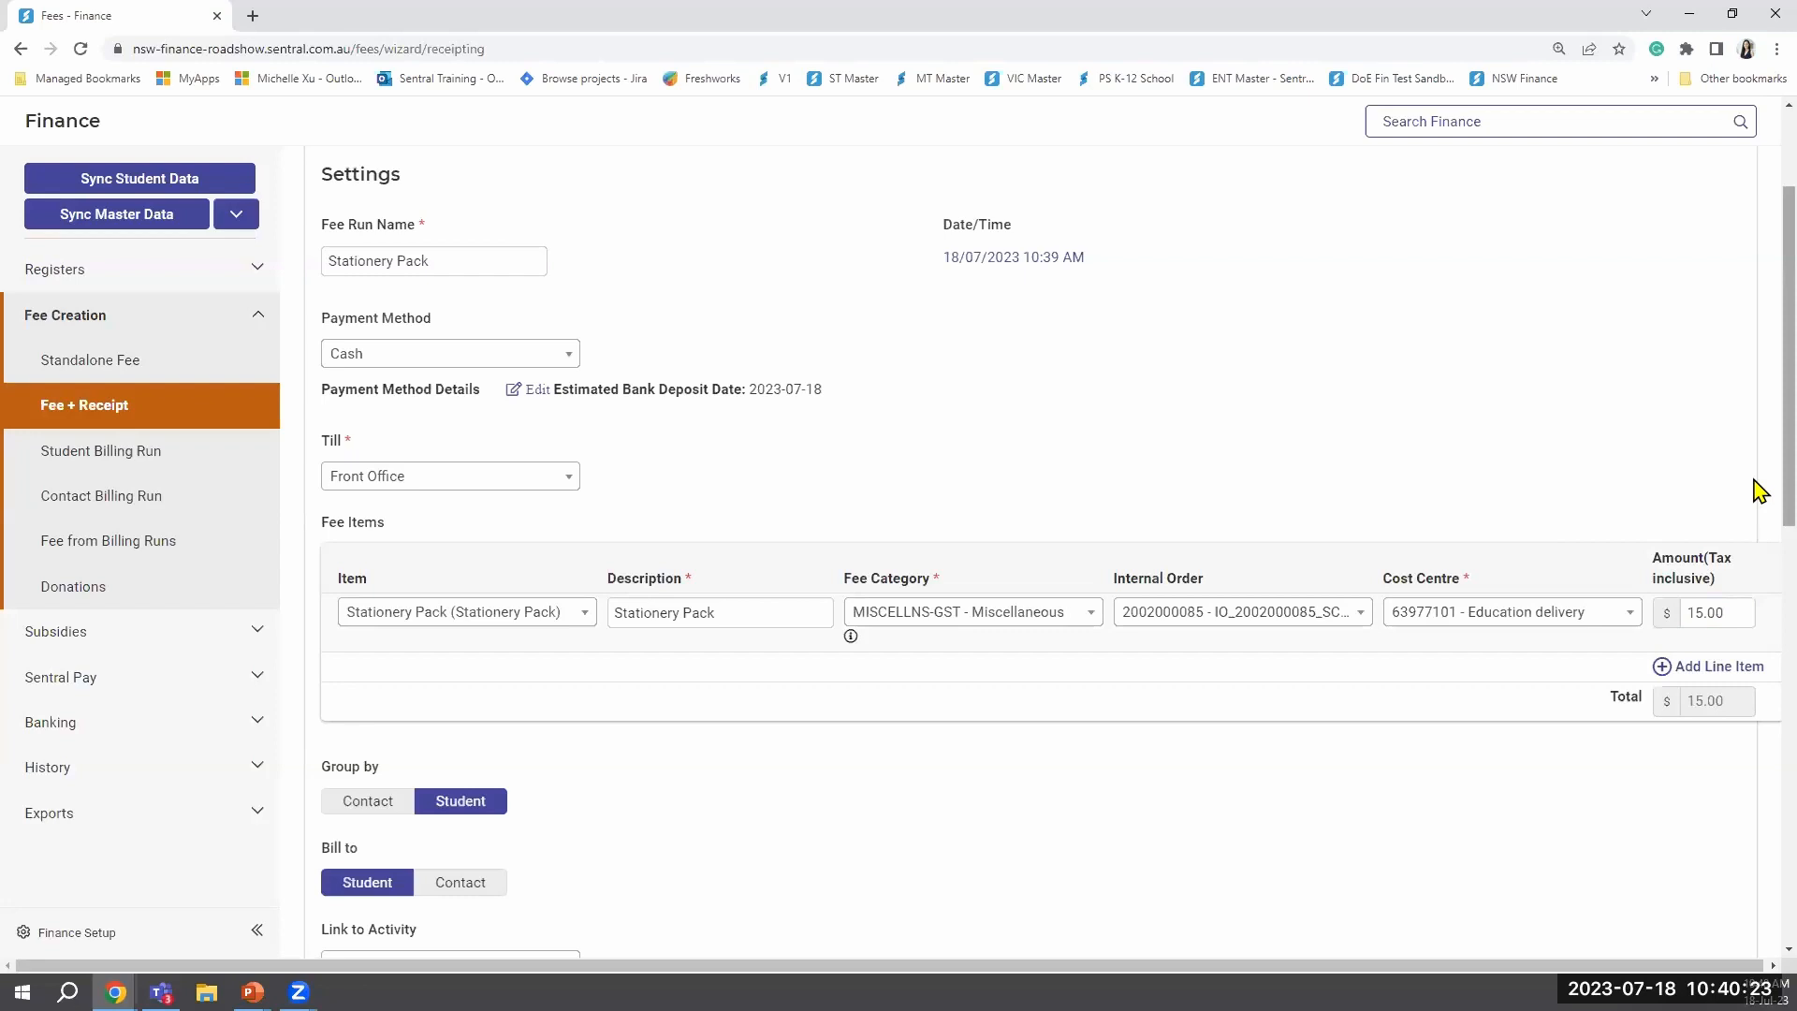
- Leave the search criterion at School Years and add a single Year 6 student to the selected students through the student search
scroll(1757, 487, "down", 1)
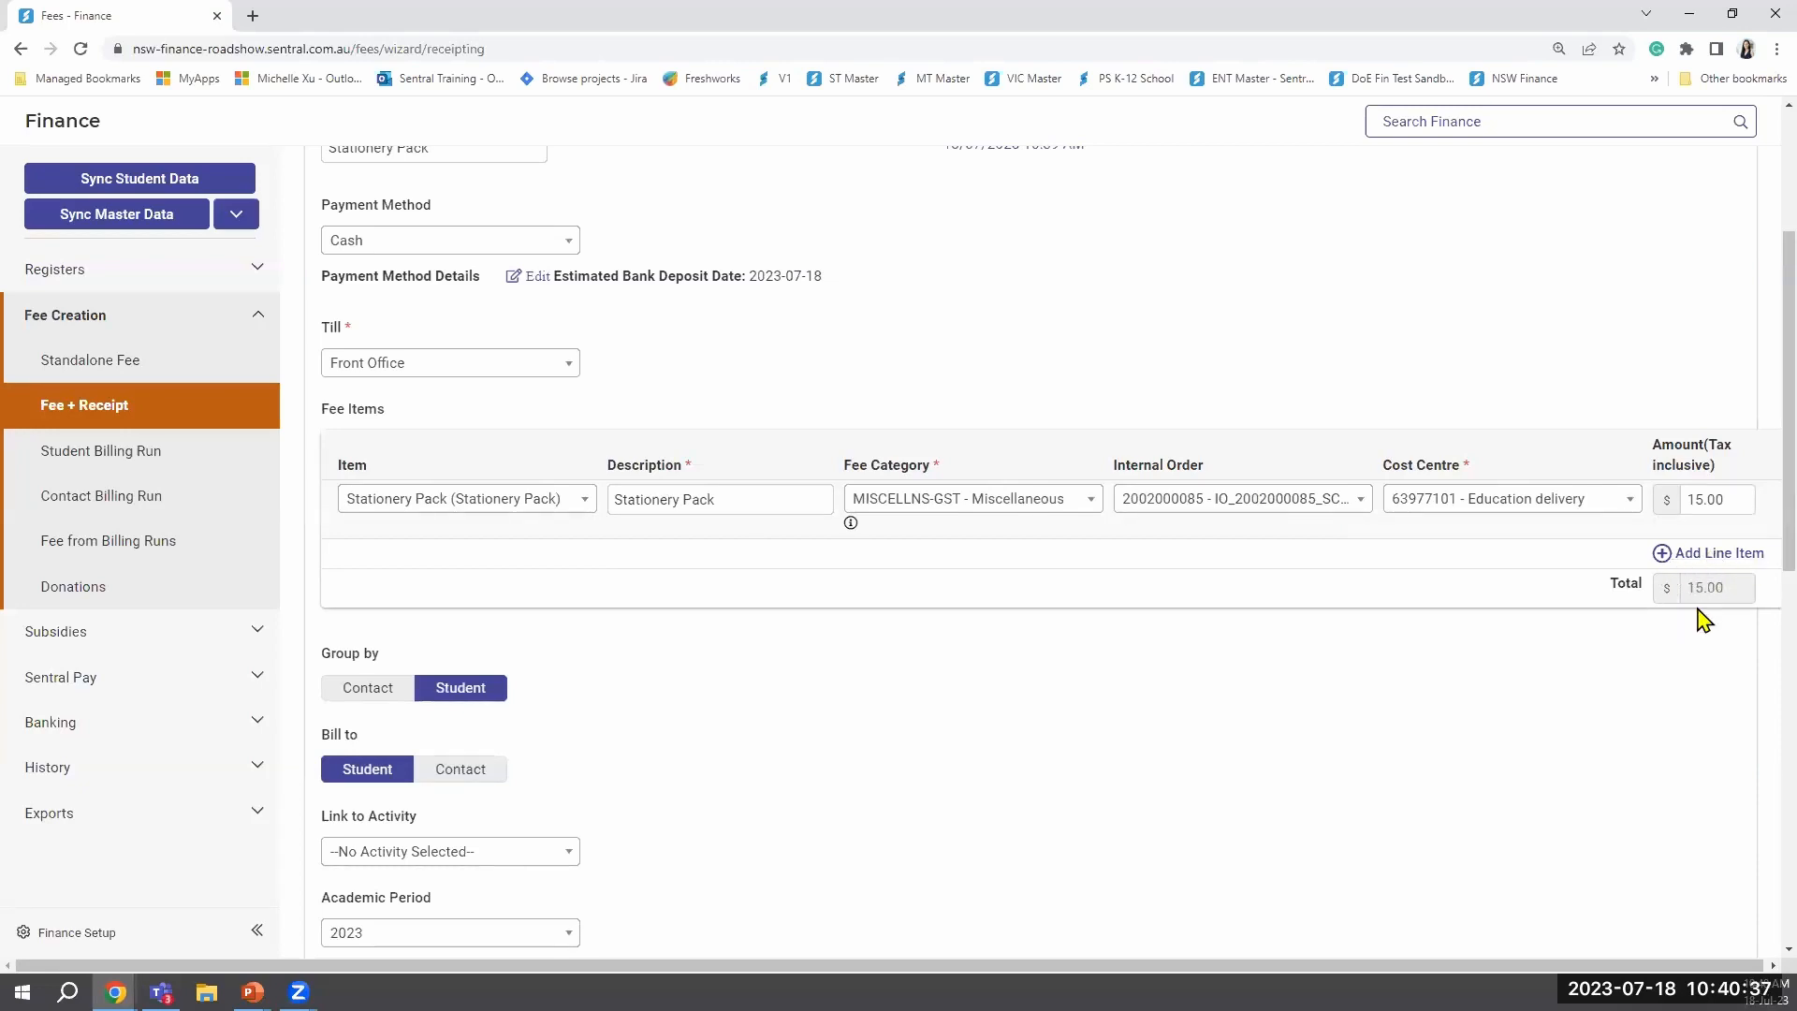
scroll(1755, 449, "down", 3)
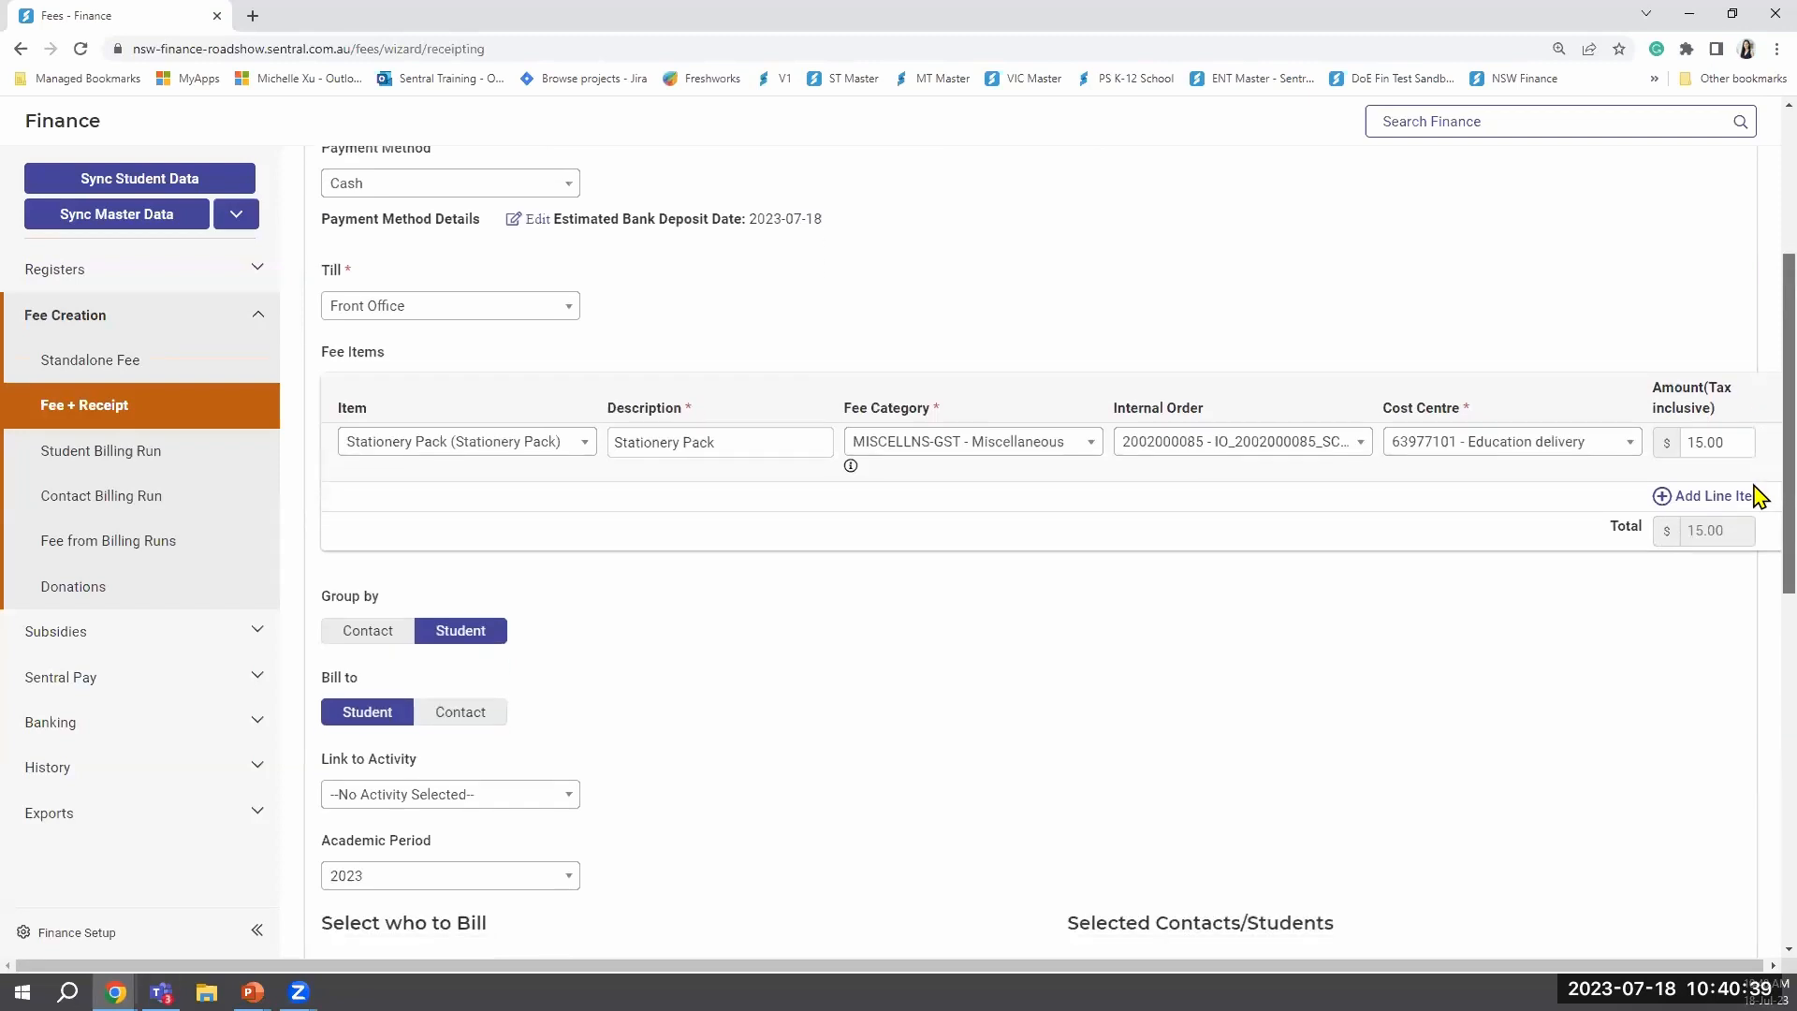
scroll(1754, 571, "down", 2)
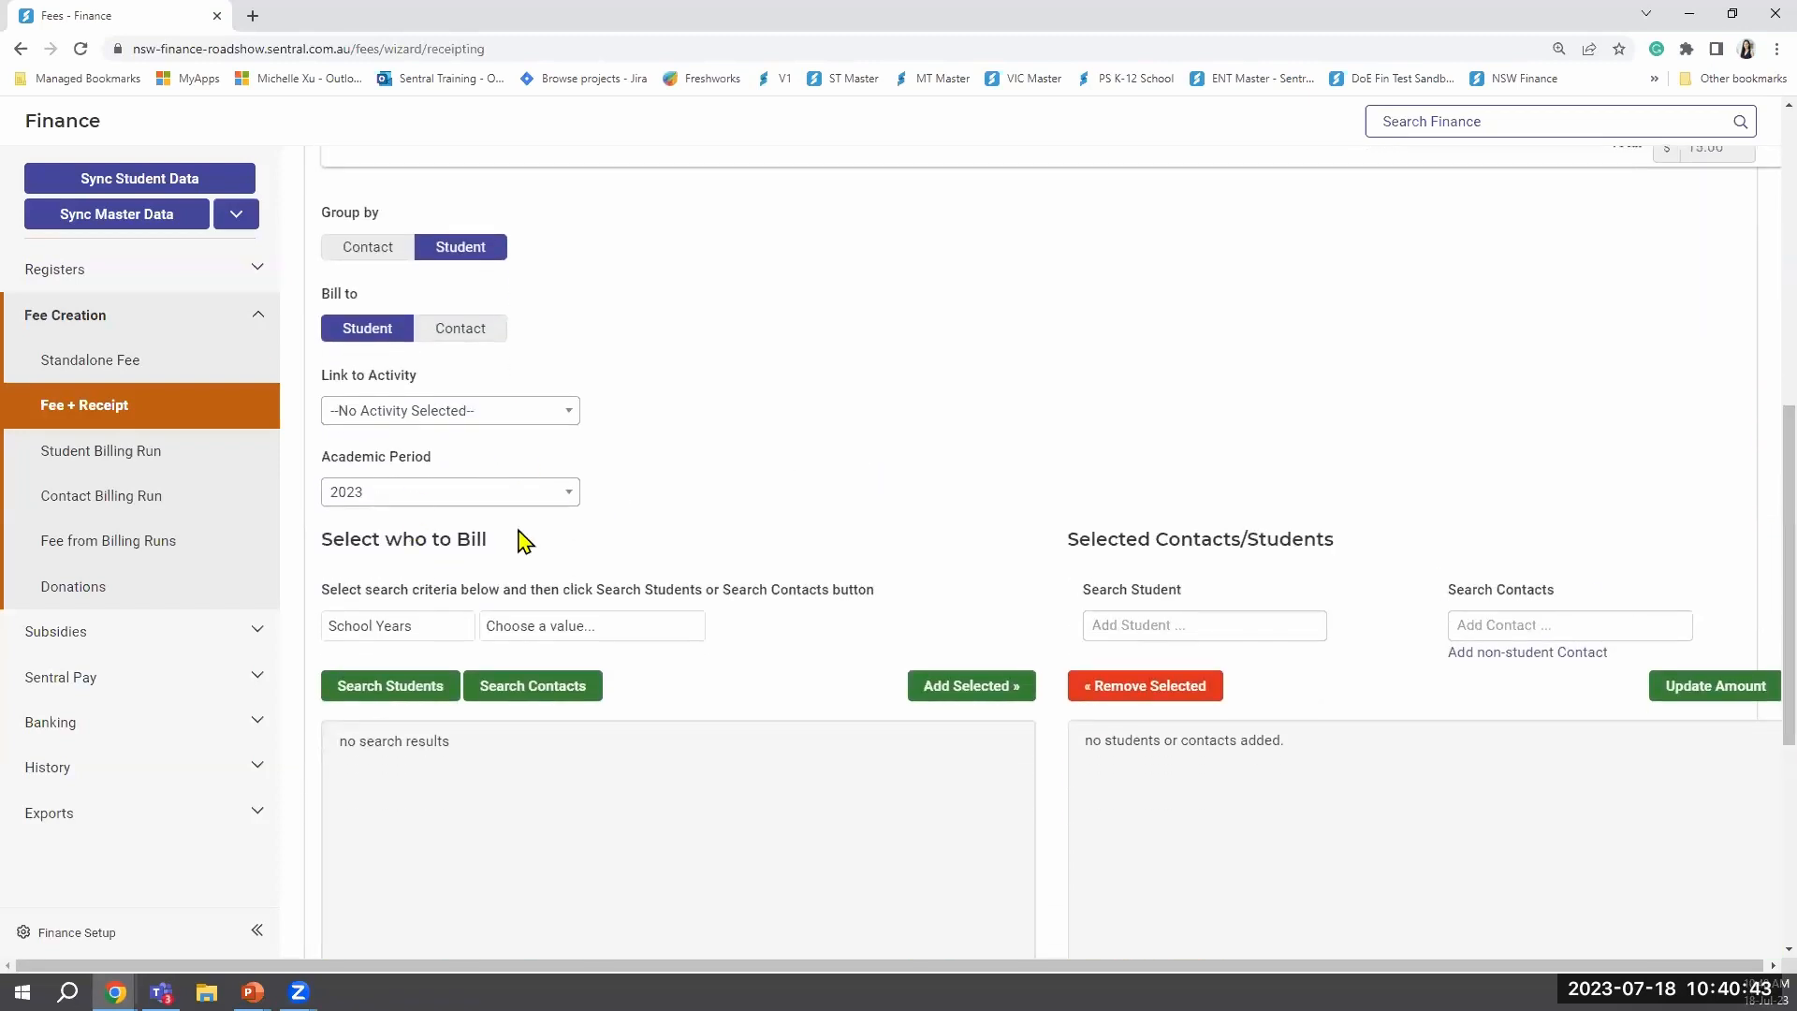
scroll(522, 535, "down", 3)
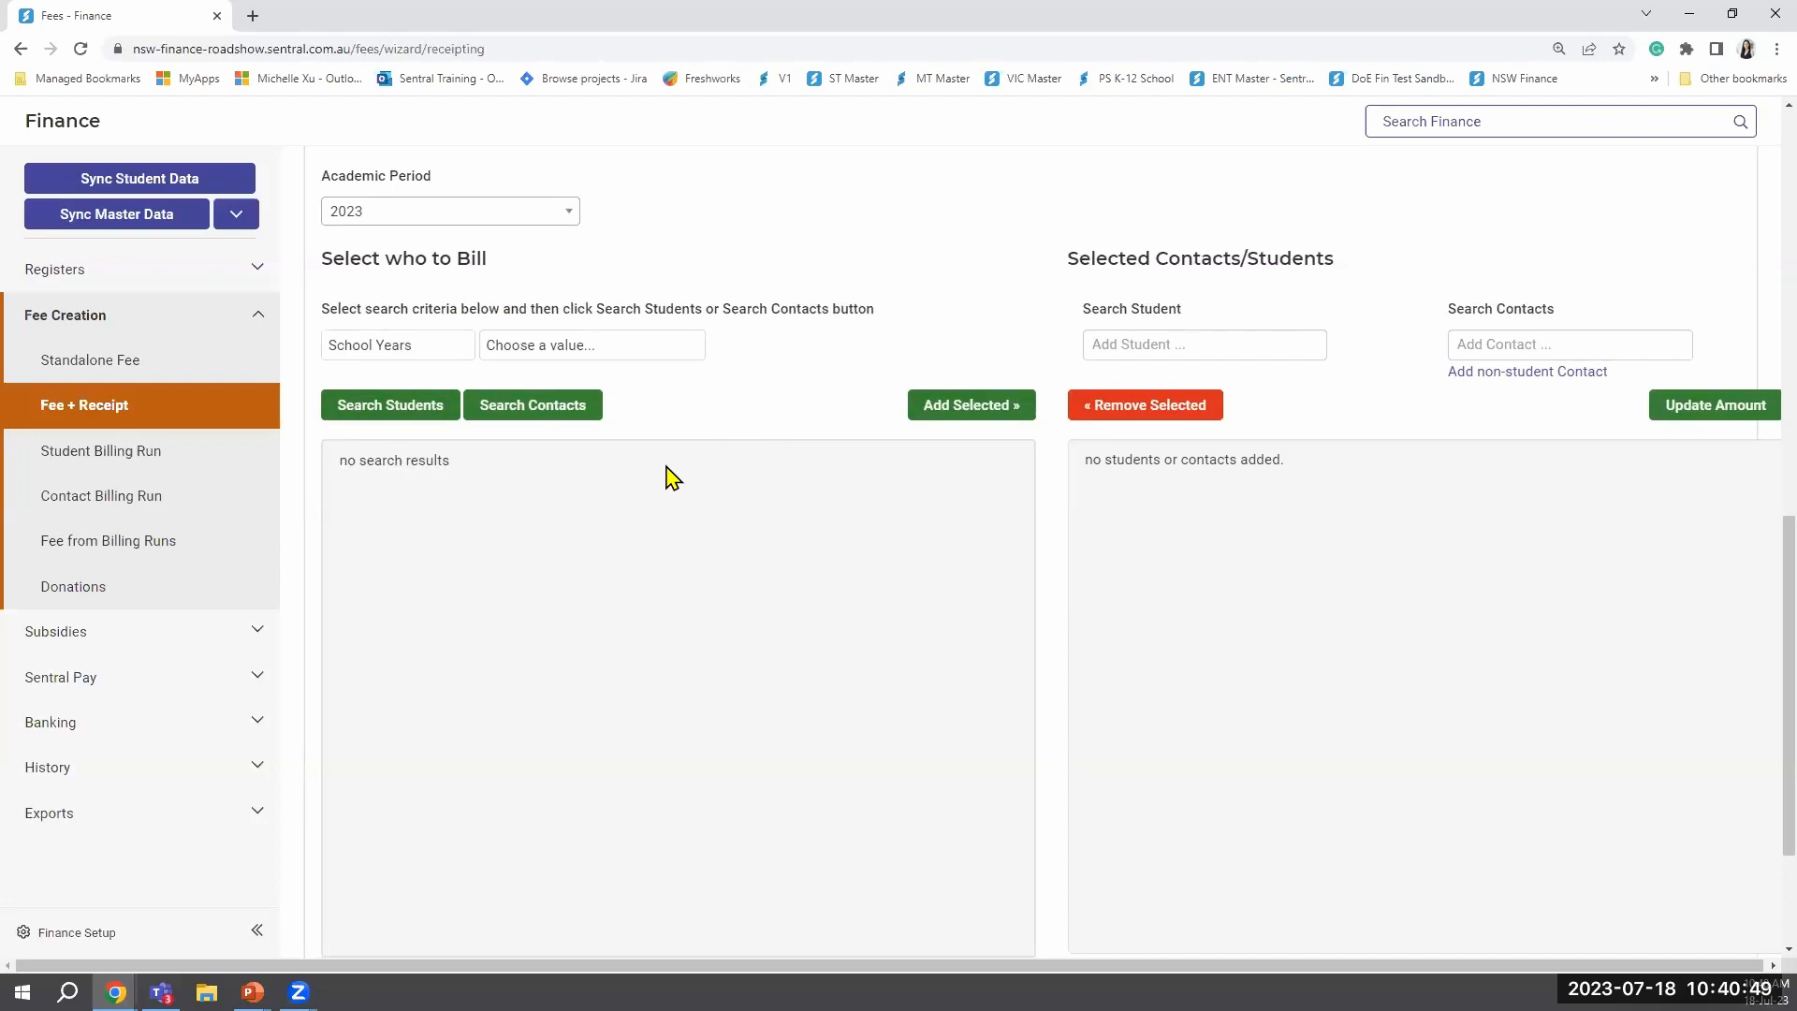
left_click(453, 363)
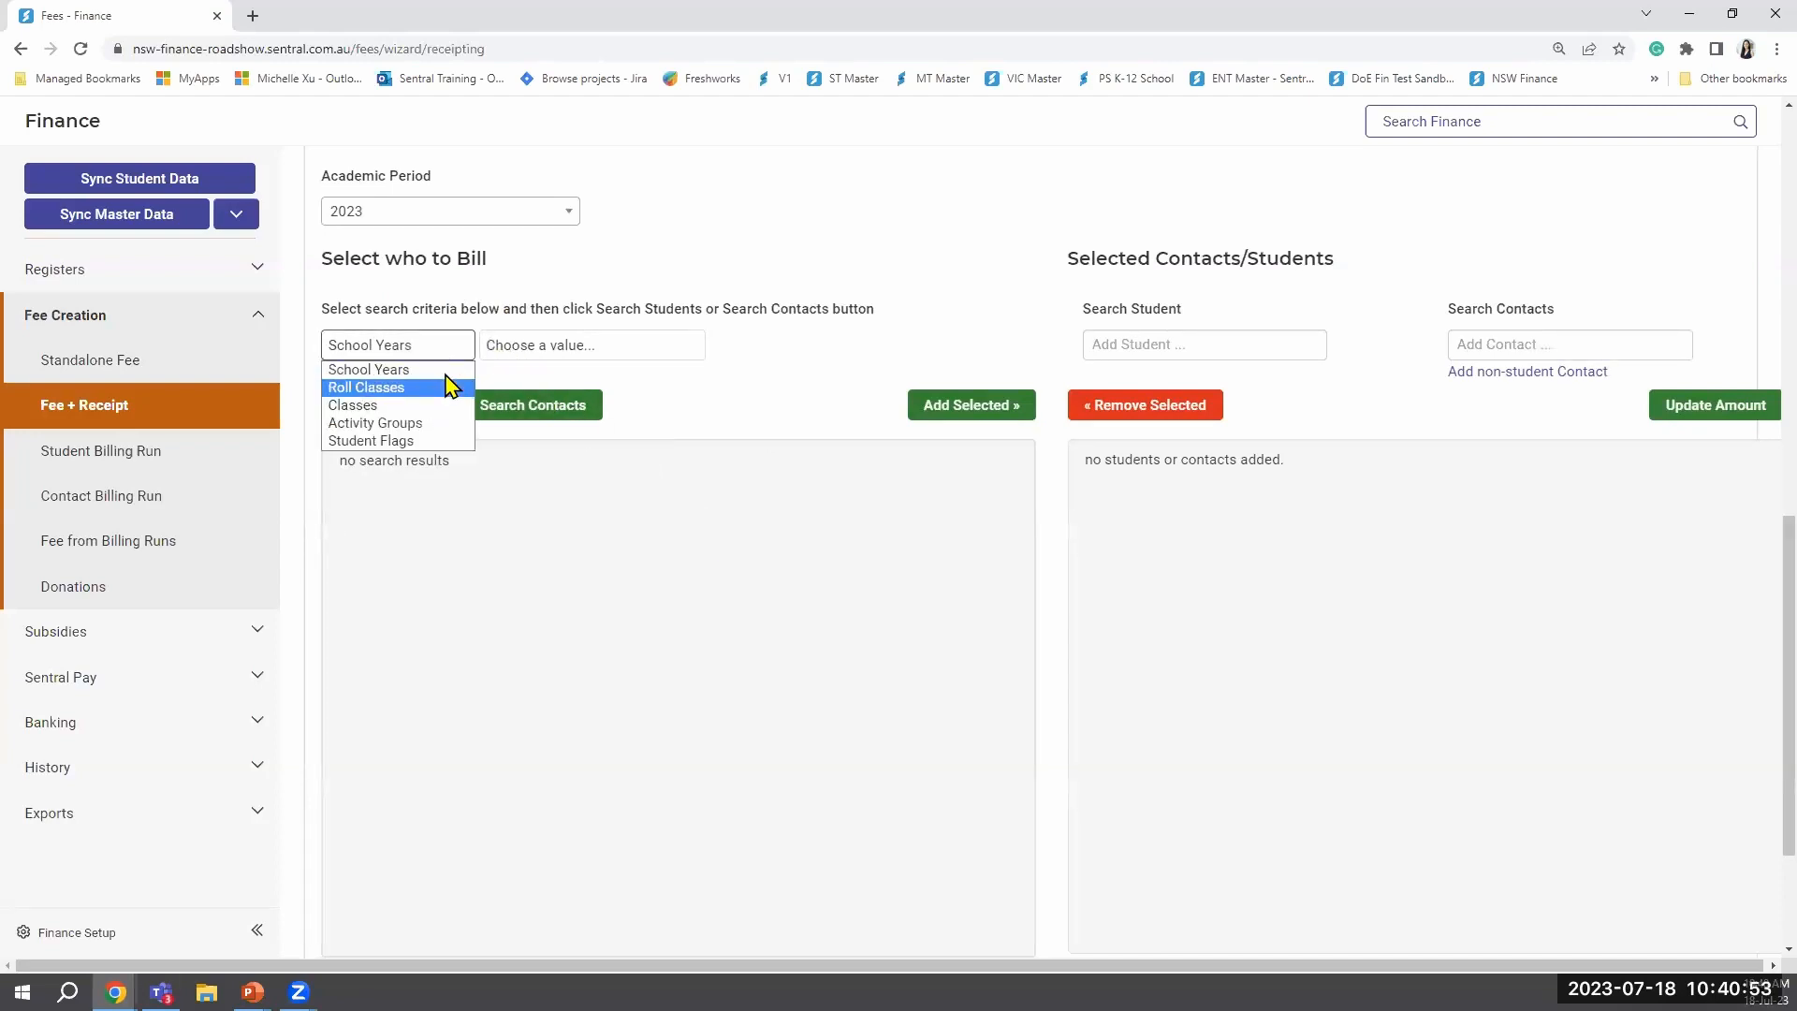
left_click(812, 292)
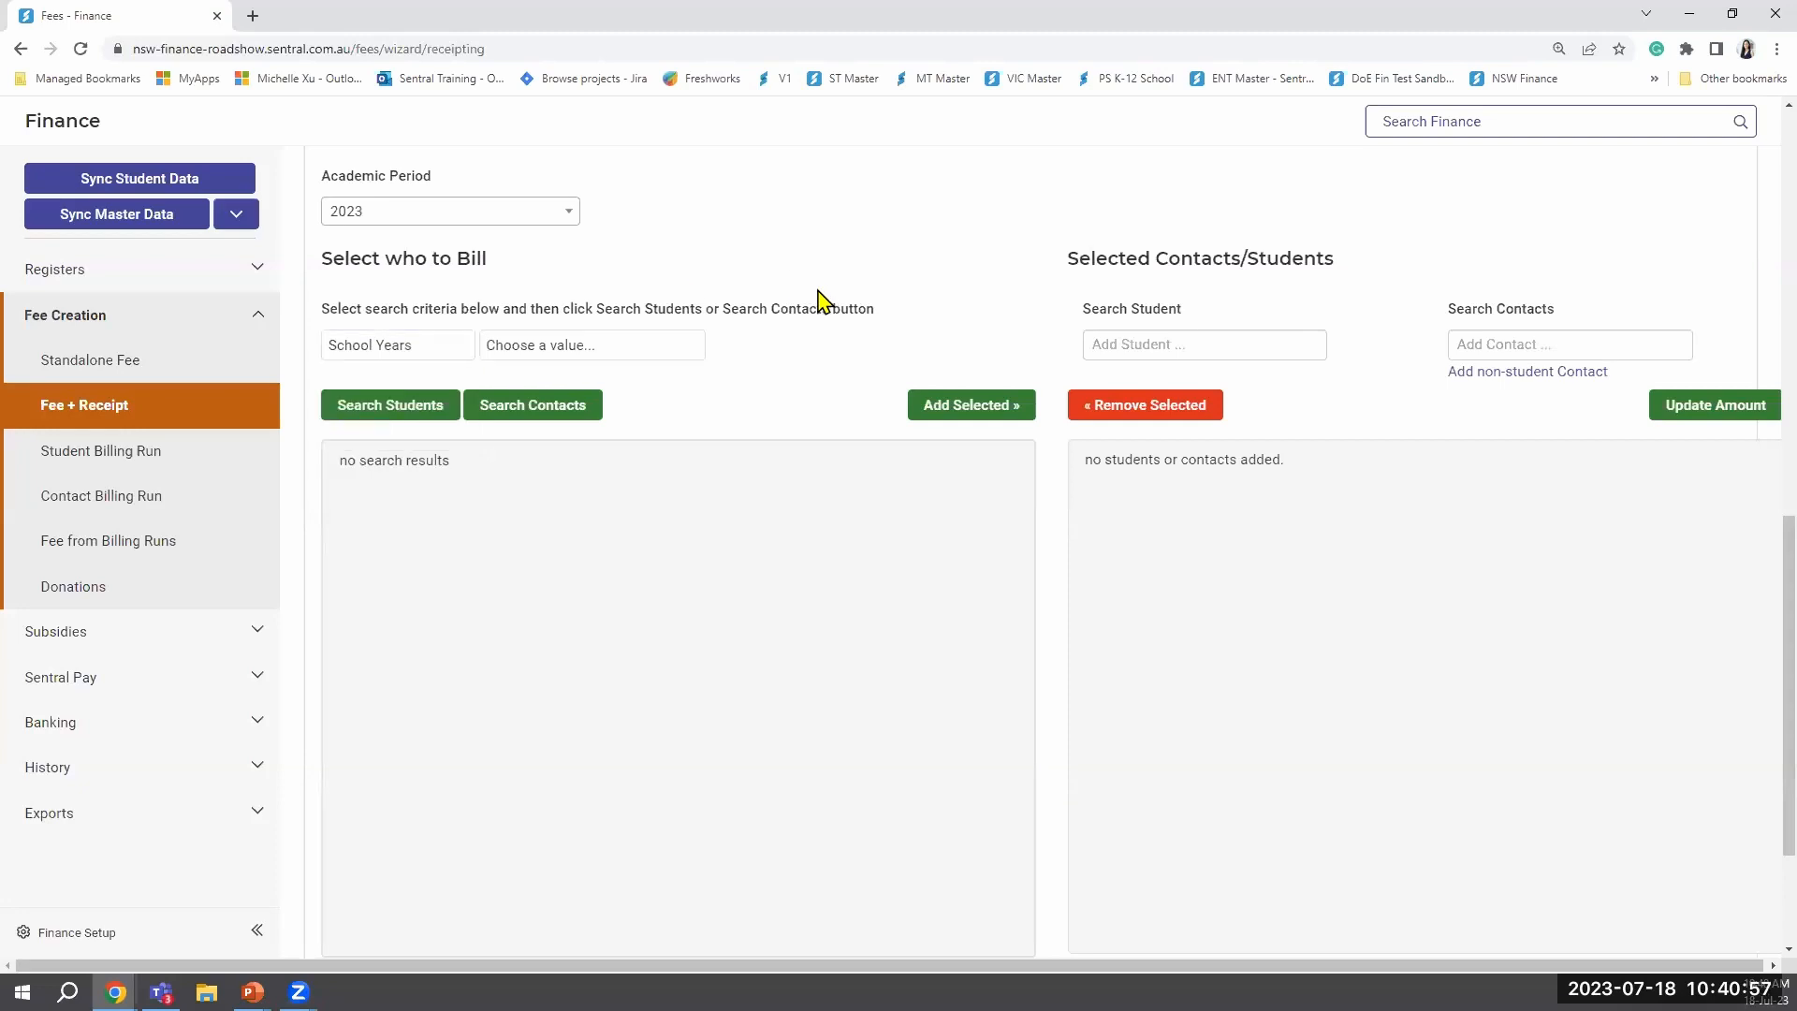
left_click(1129, 344)
type("no")
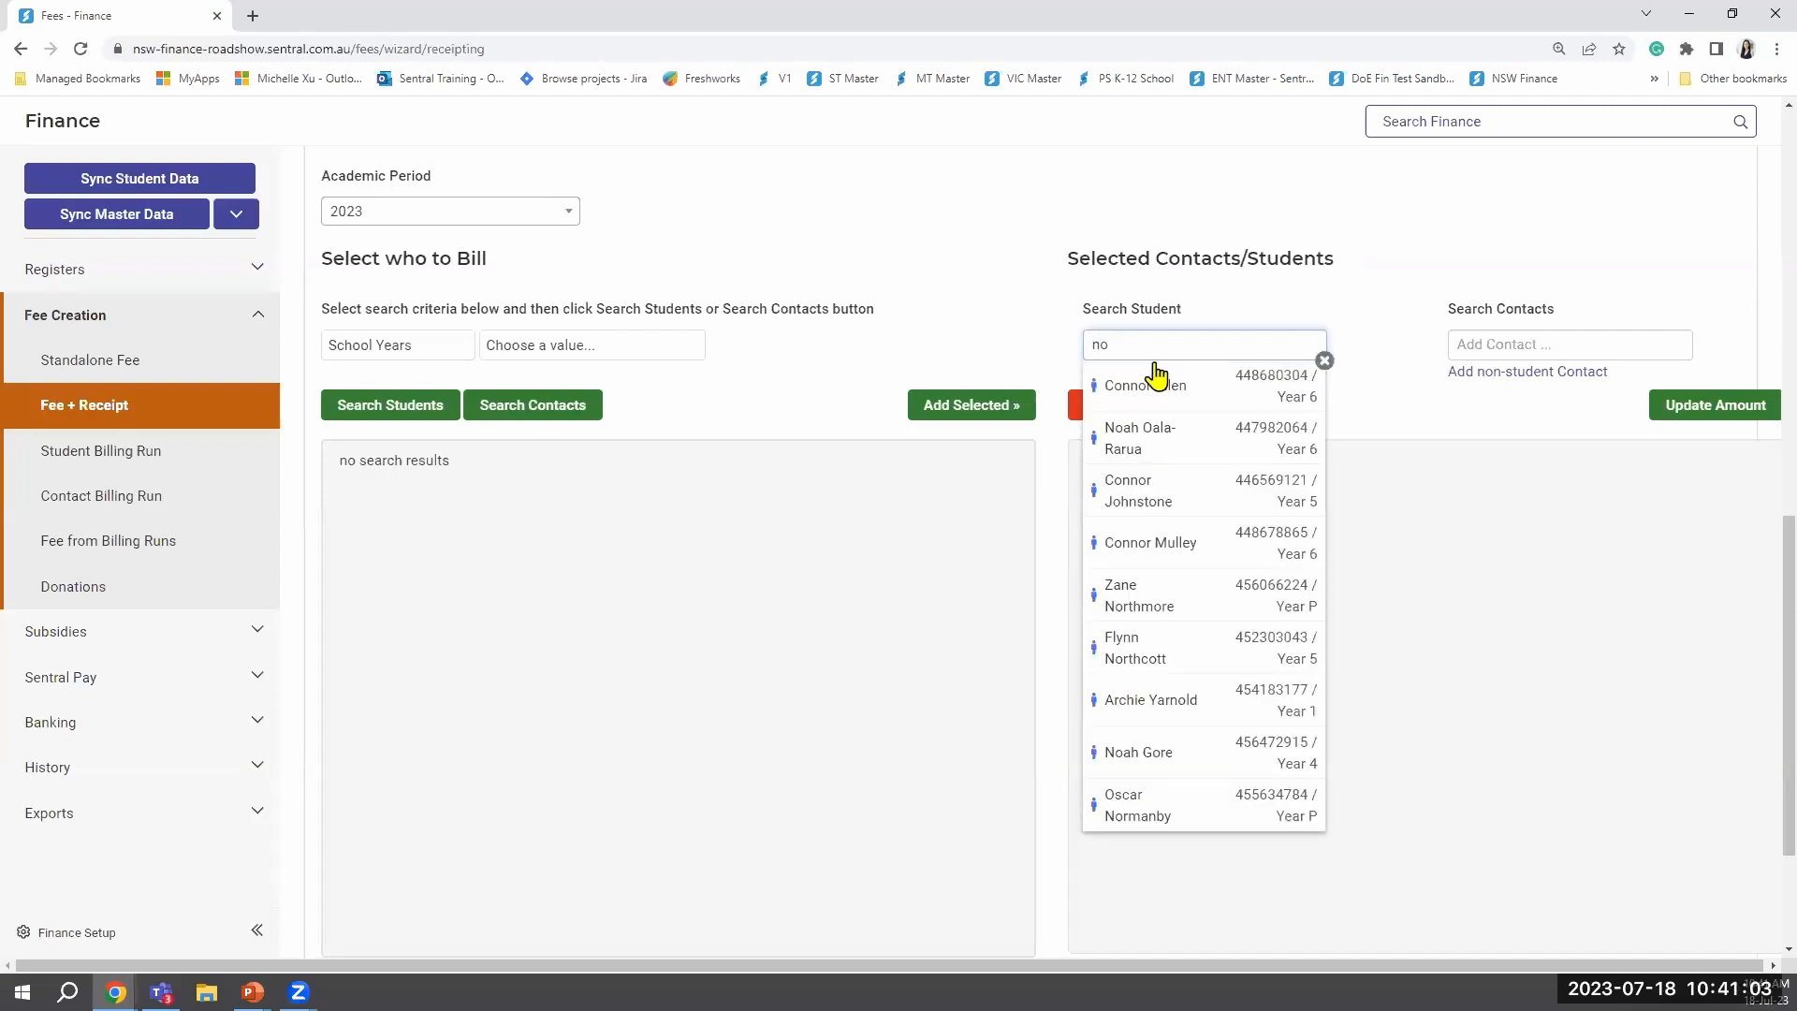
left_click(1160, 452)
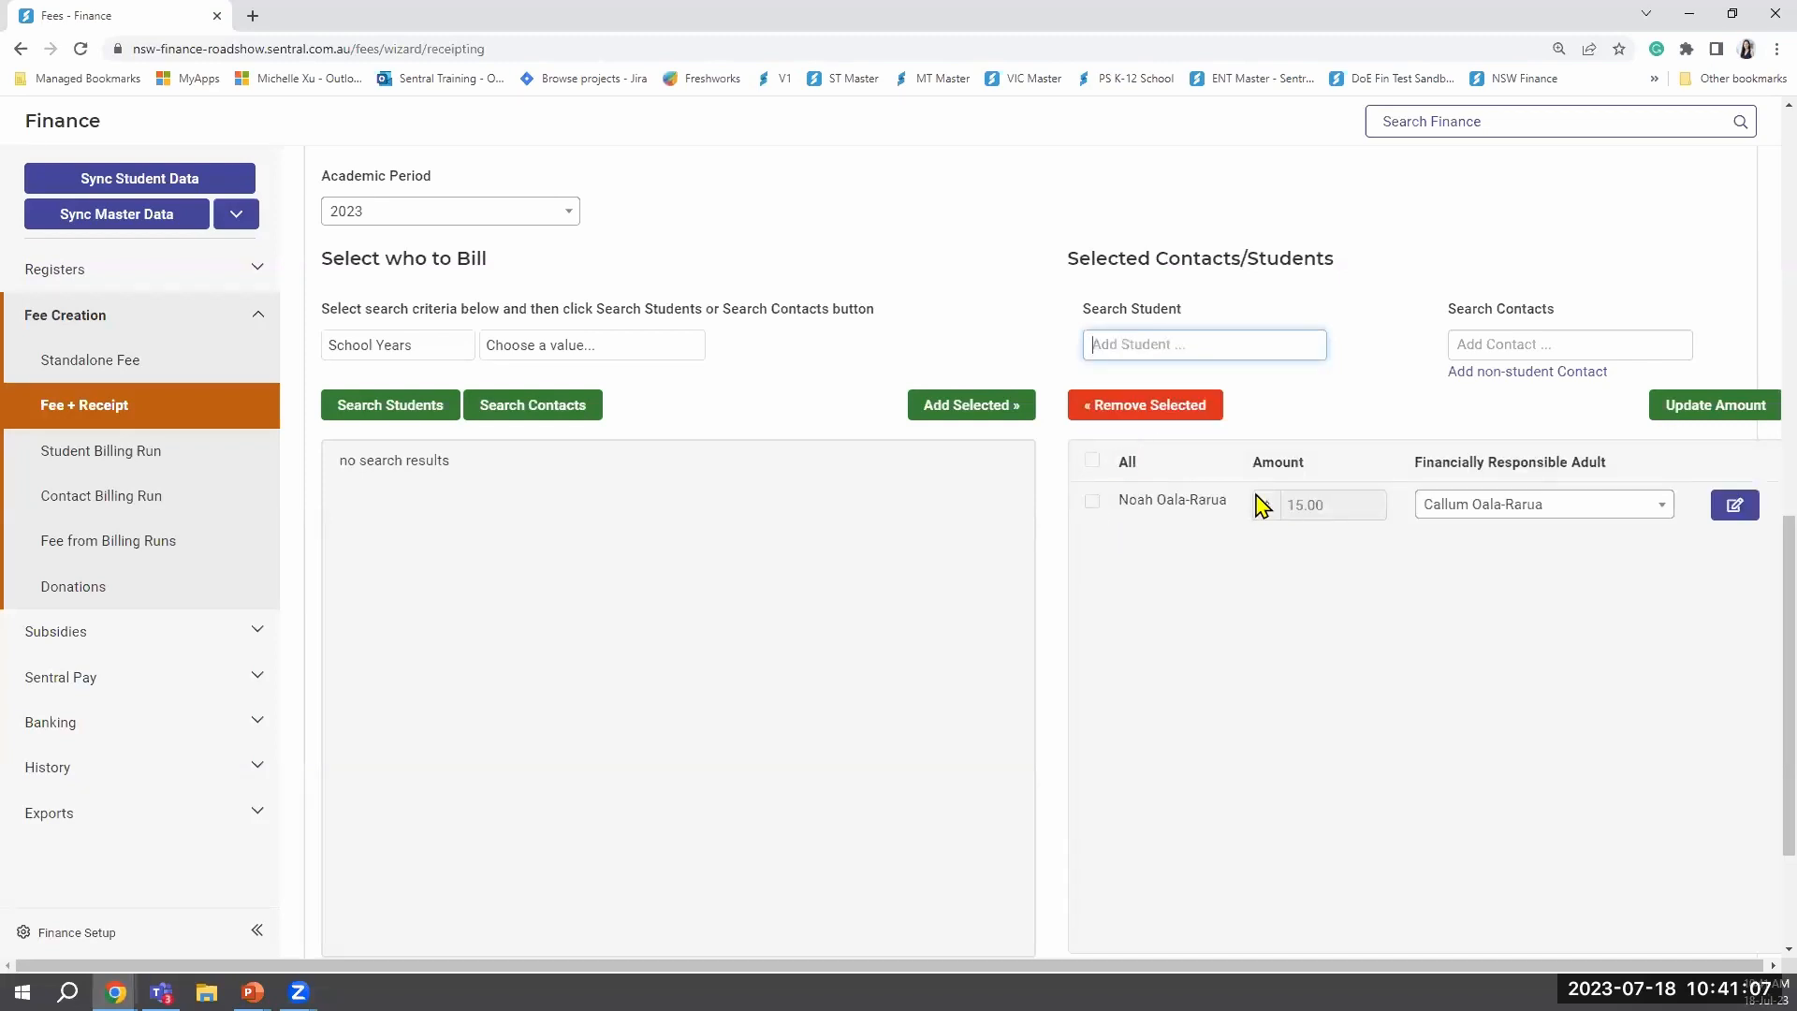
- Keep the default financially responsible adult, generate the receipting preview, expand the fee's details and run it
scroll(1254, 510, "down", 1)
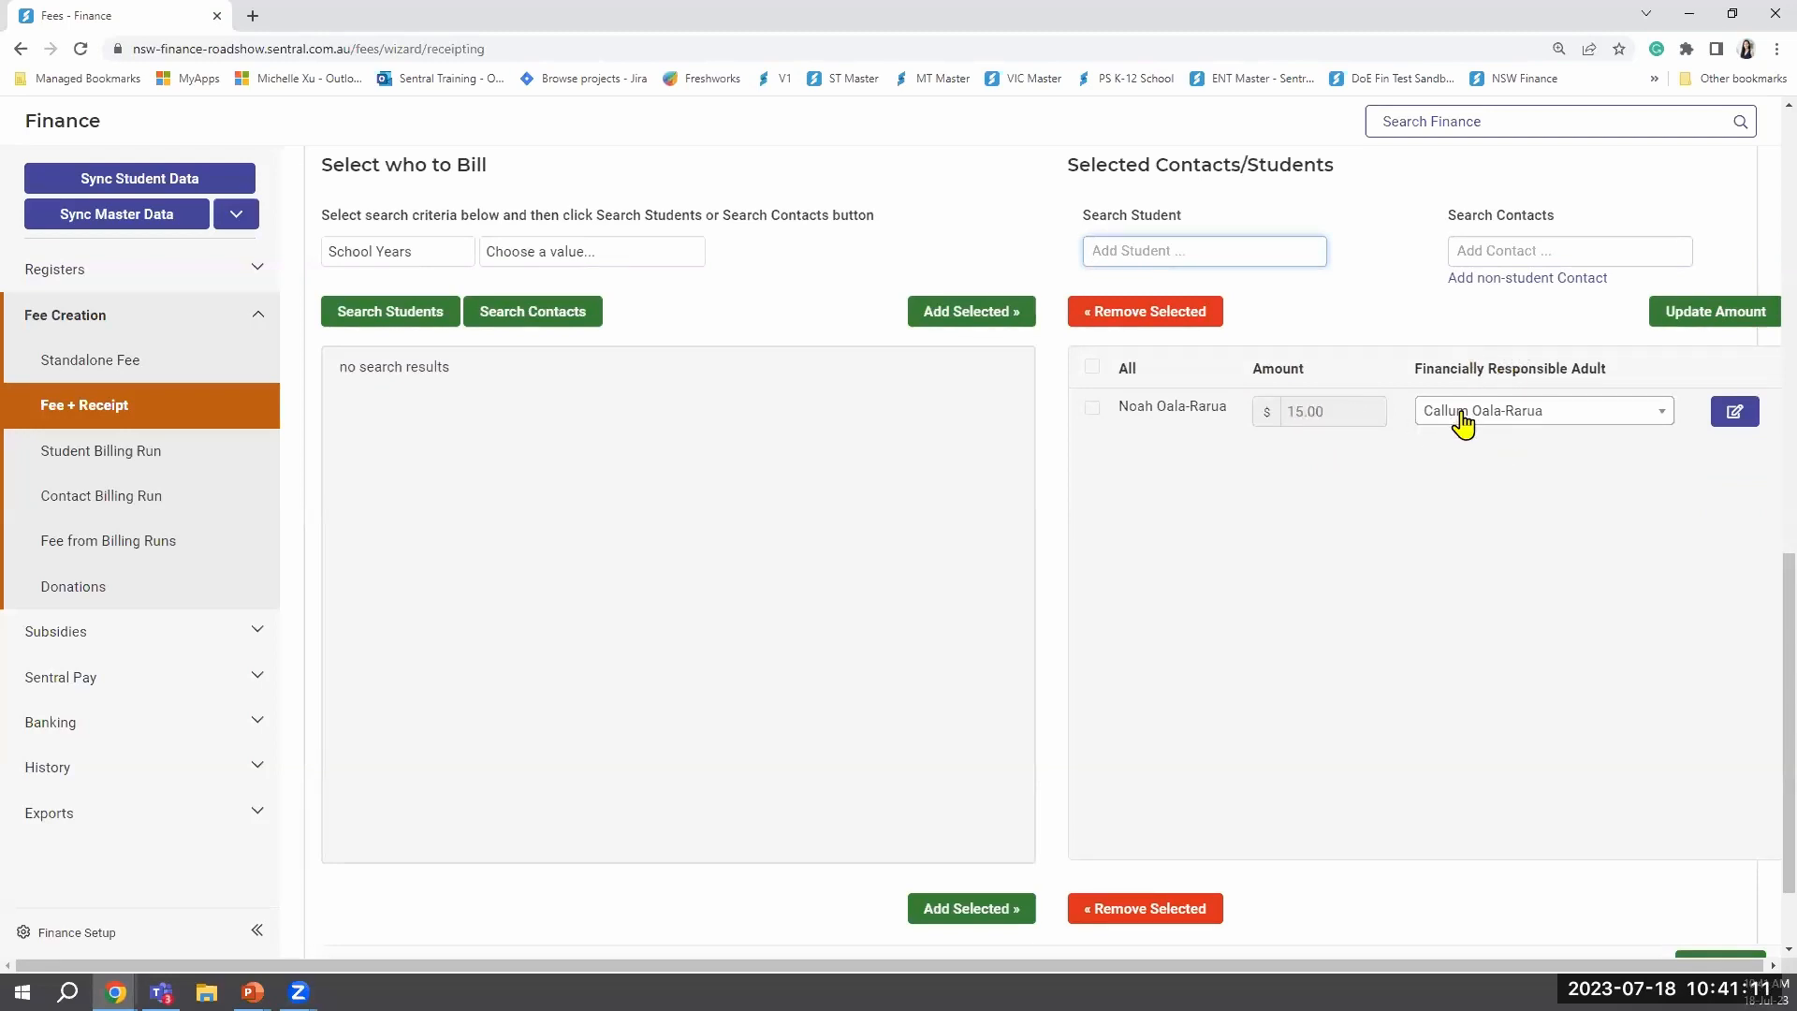
left_click(1514, 416)
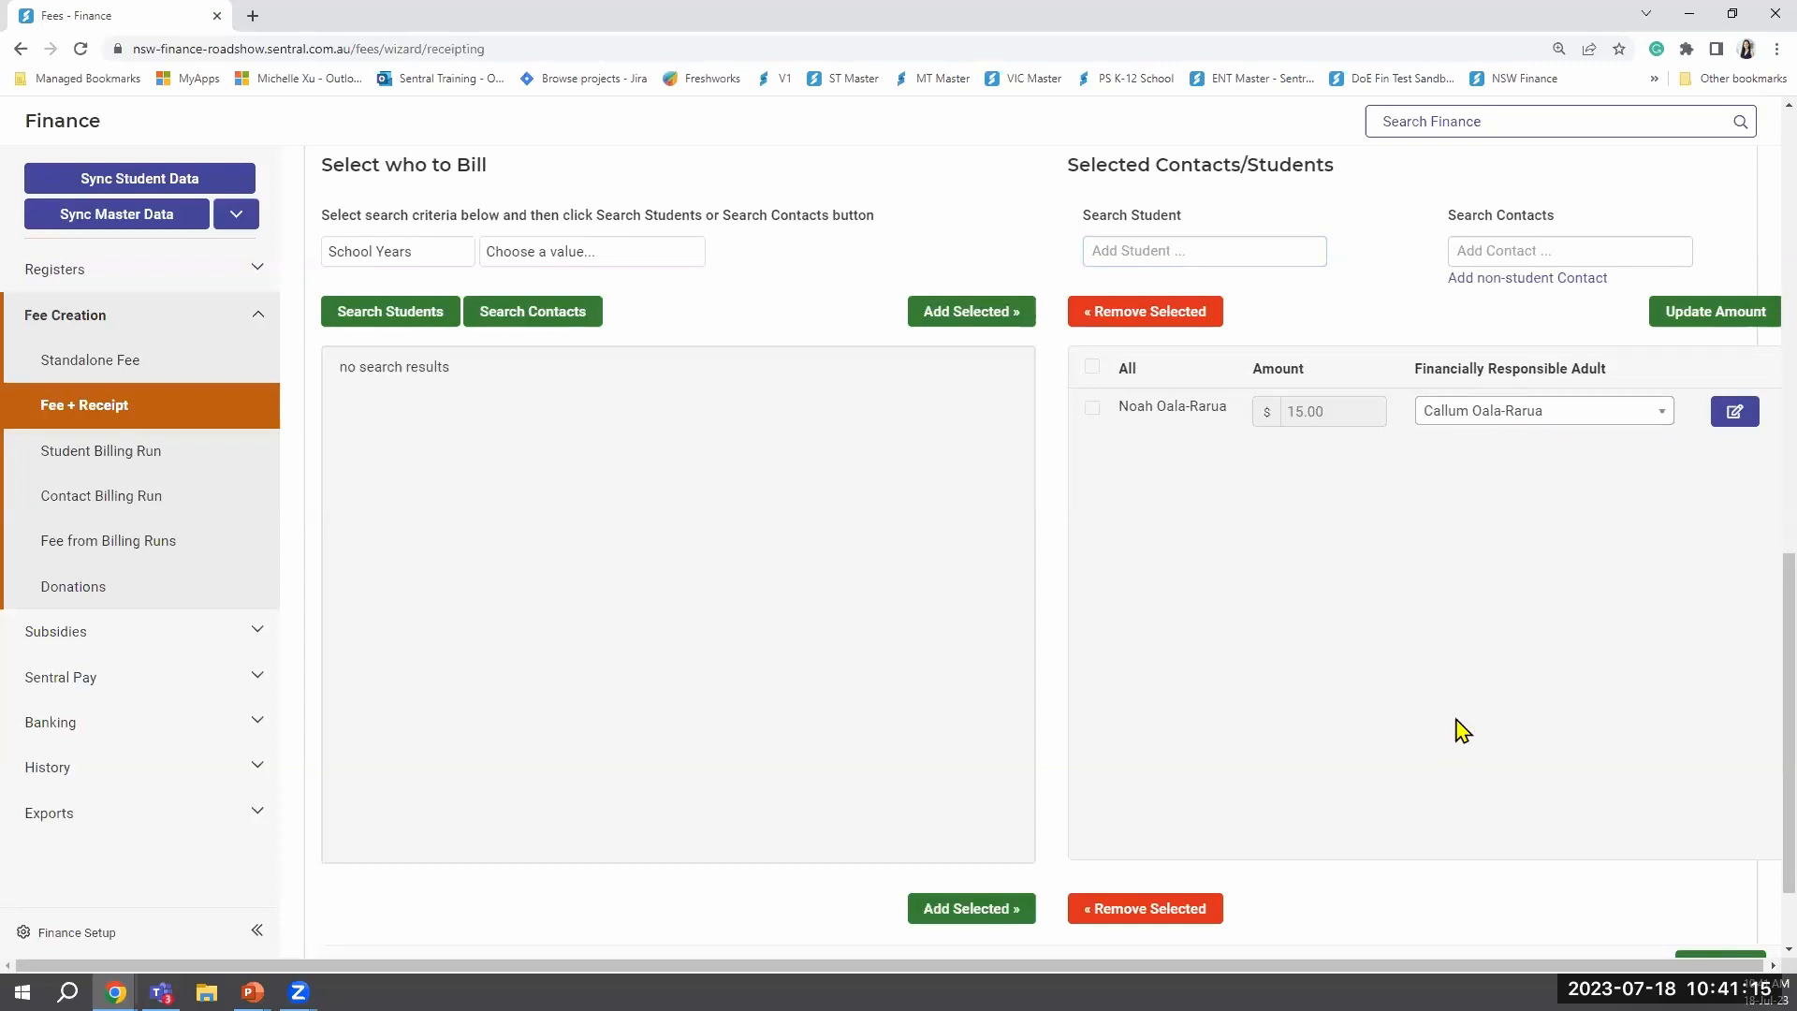
scroll(1457, 727, "down", 1)
left_click(1701, 880)
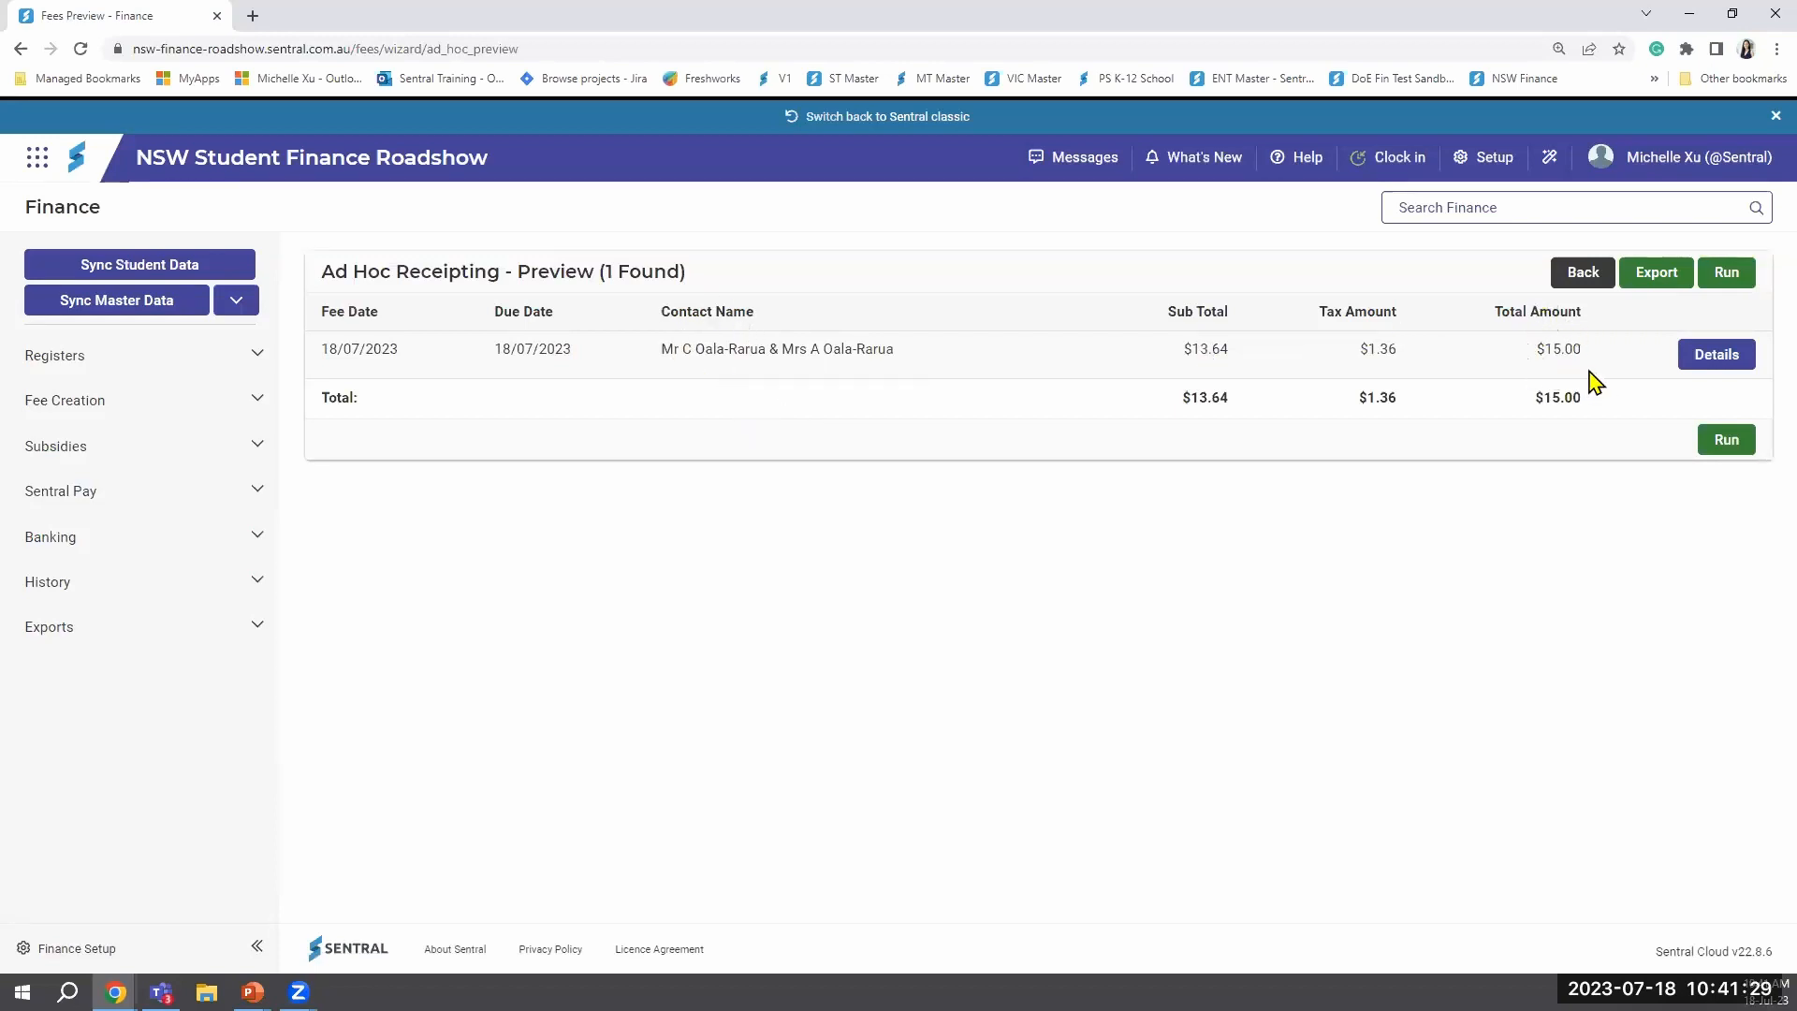
left_click(1705, 365)
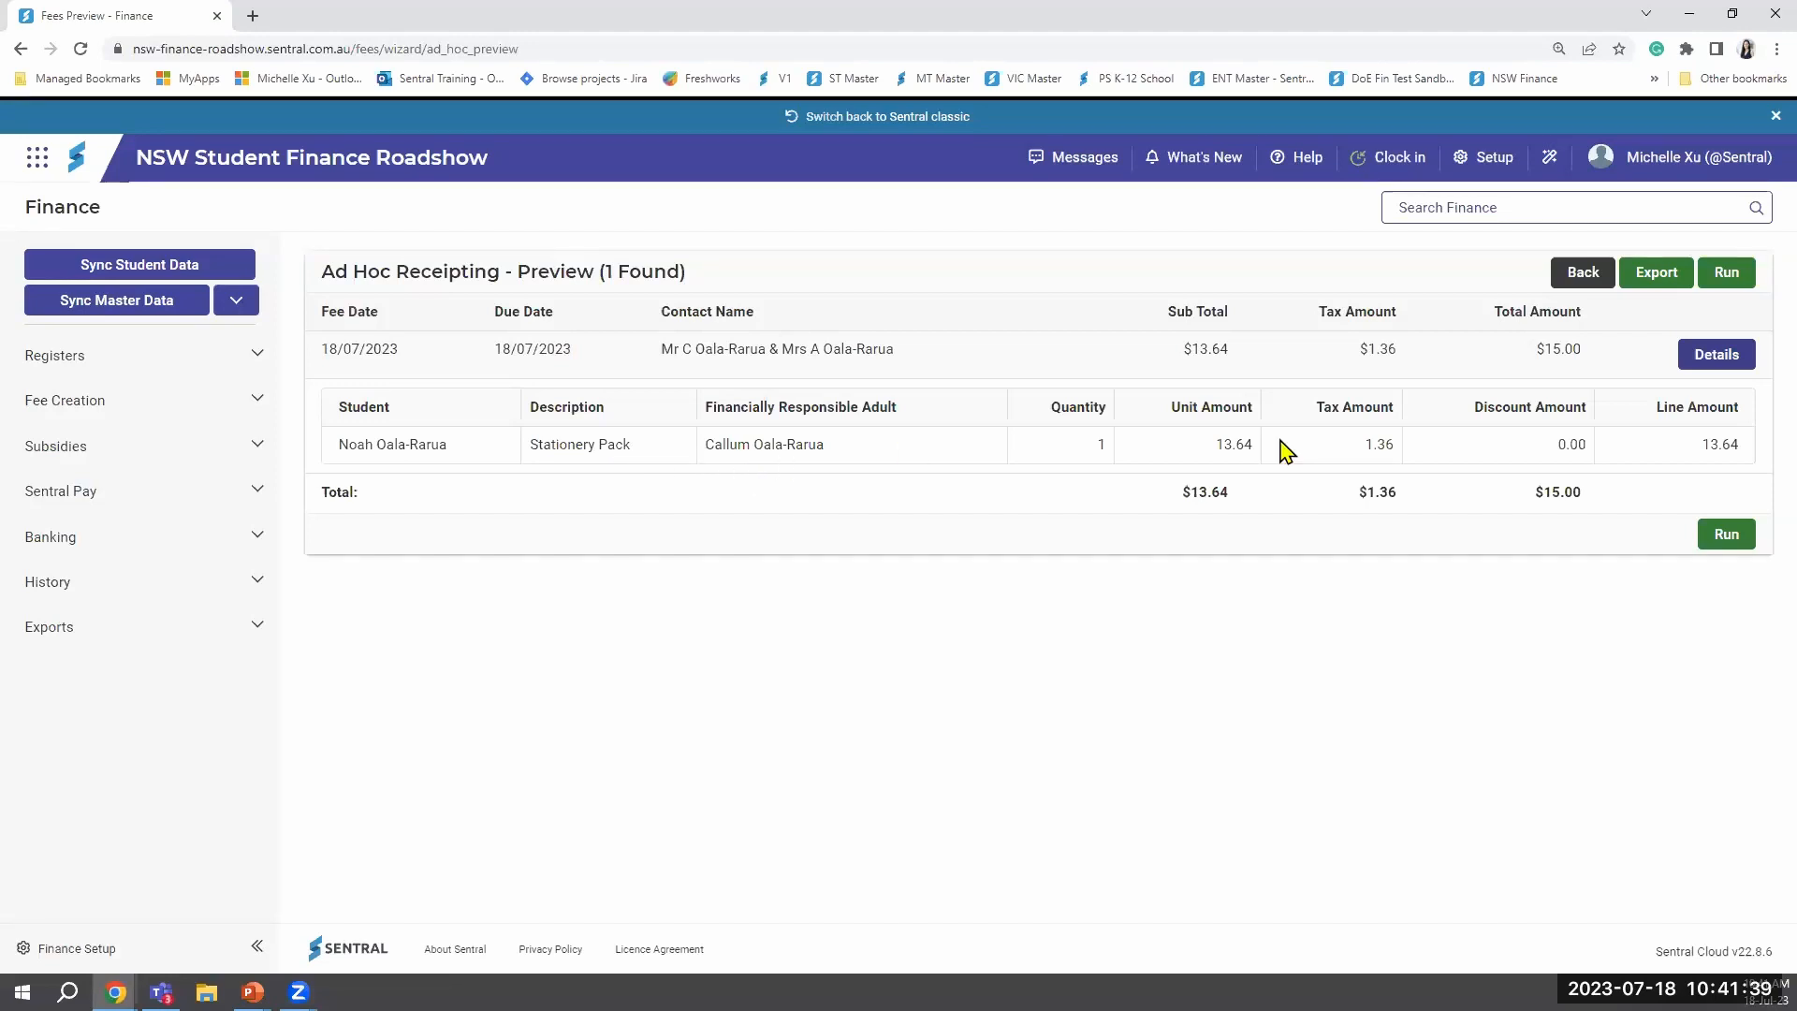
left_click(1726, 537)
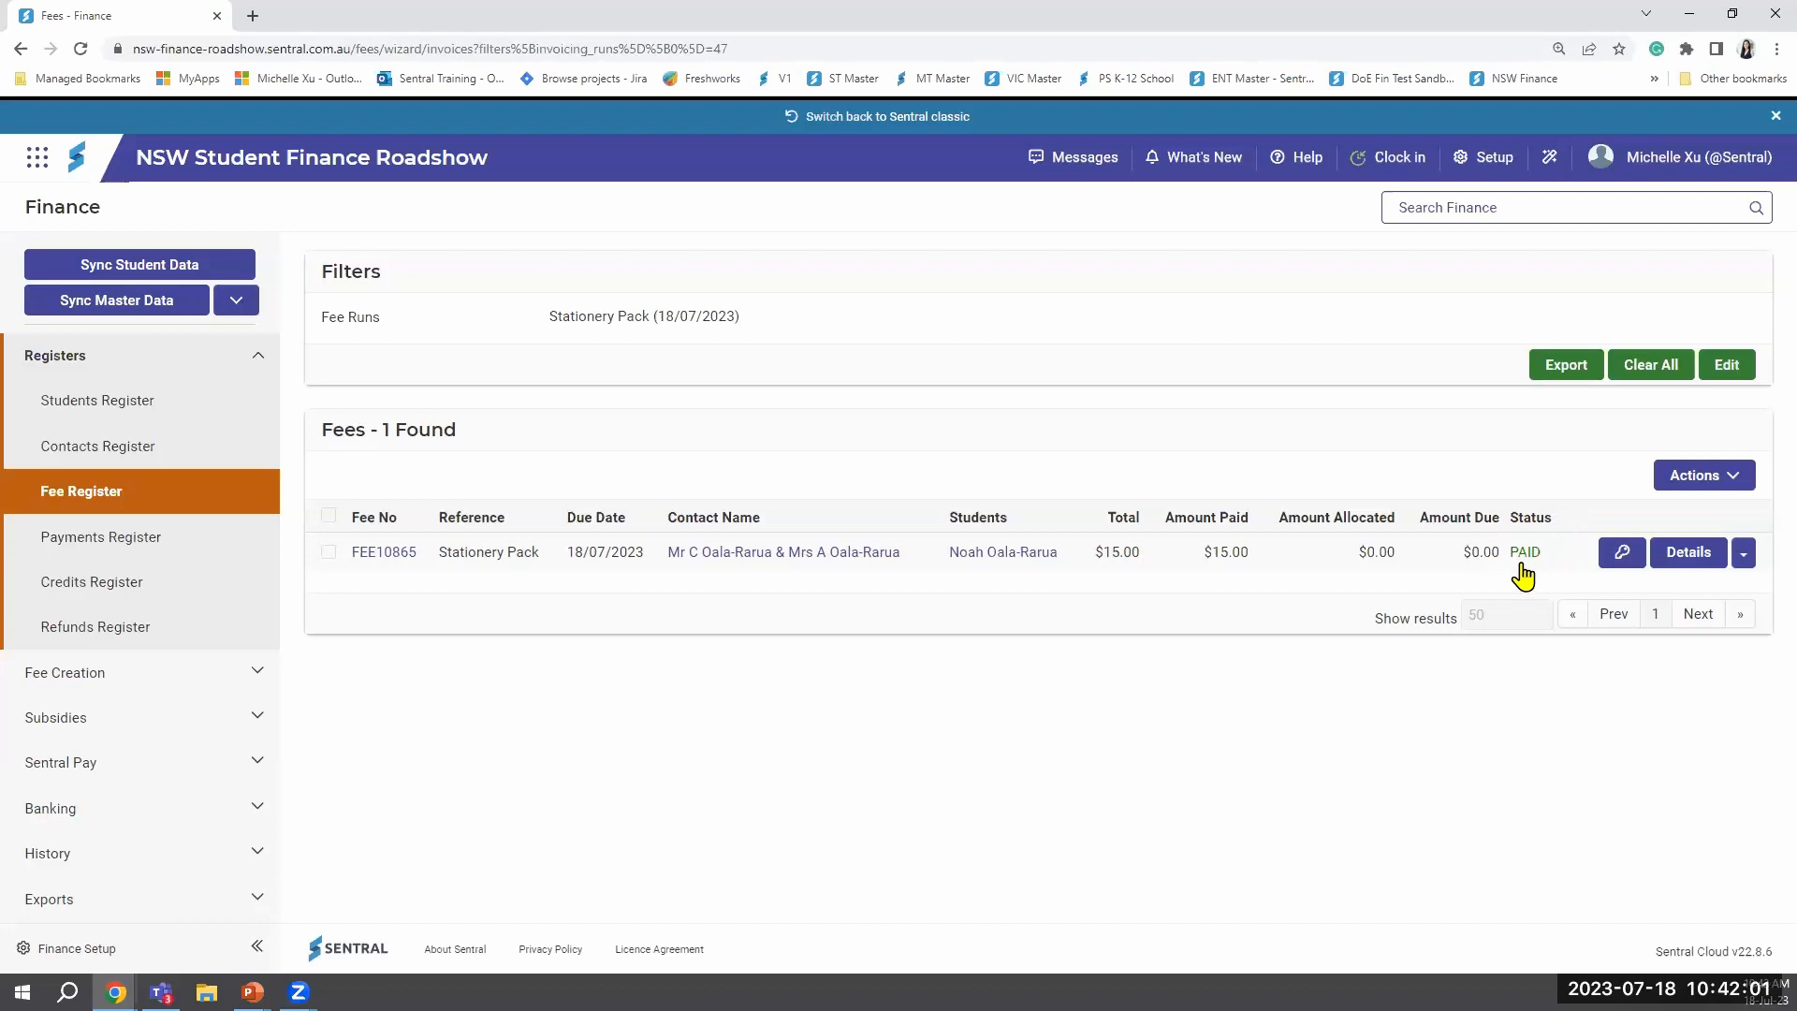
- Expand the new Stationery Pack fee in the Fee Register to examine its description, line items and payments
left_click(1688, 560)
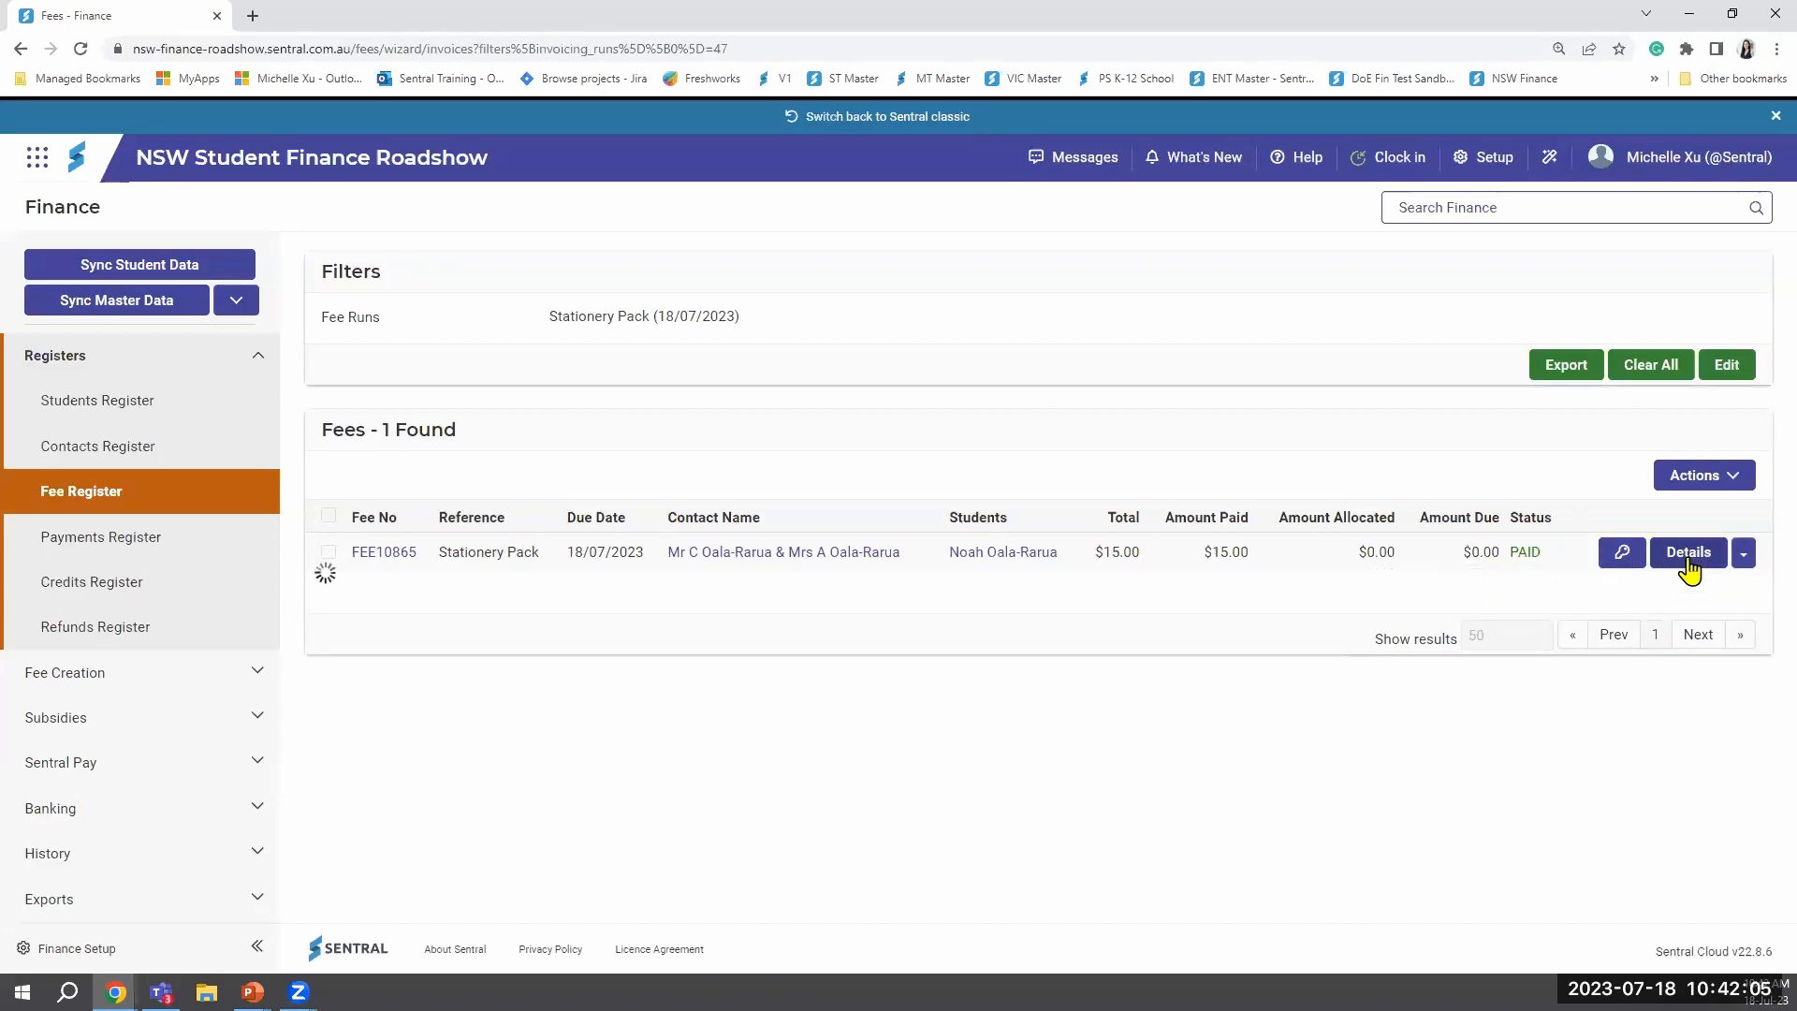
scroll(1675, 566, "down", 1)
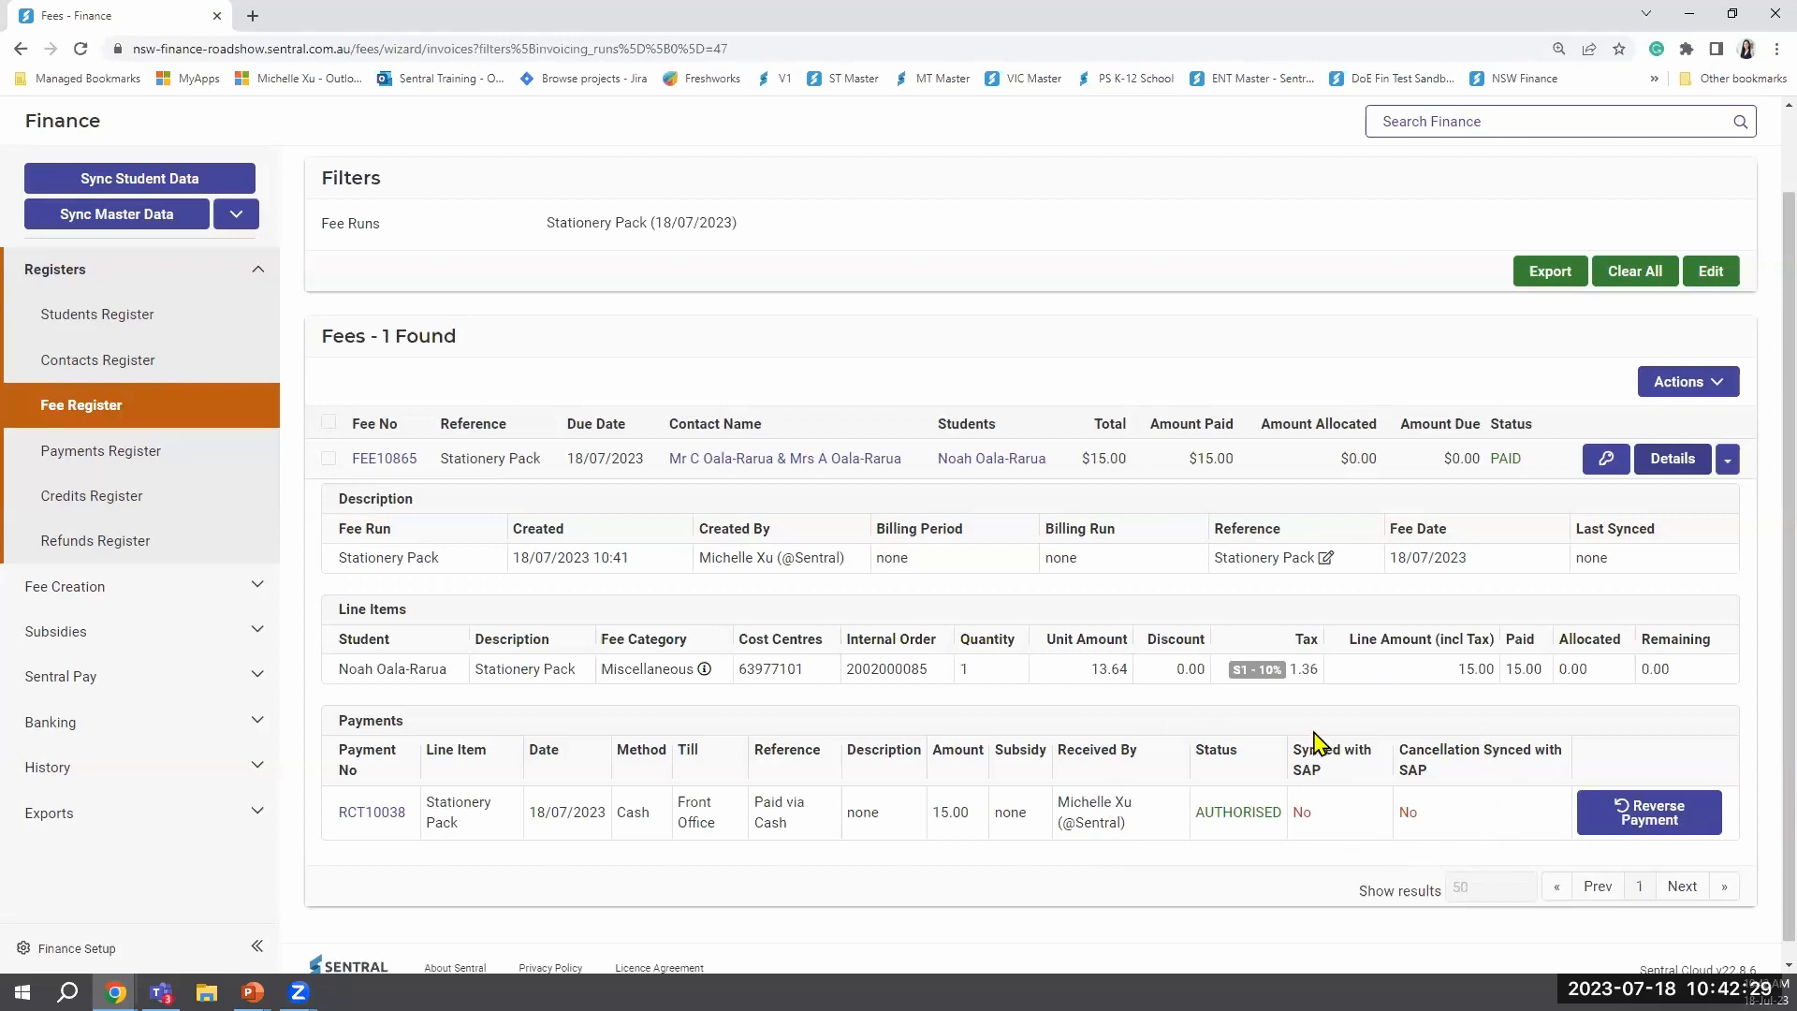
left_click(1675, 468)
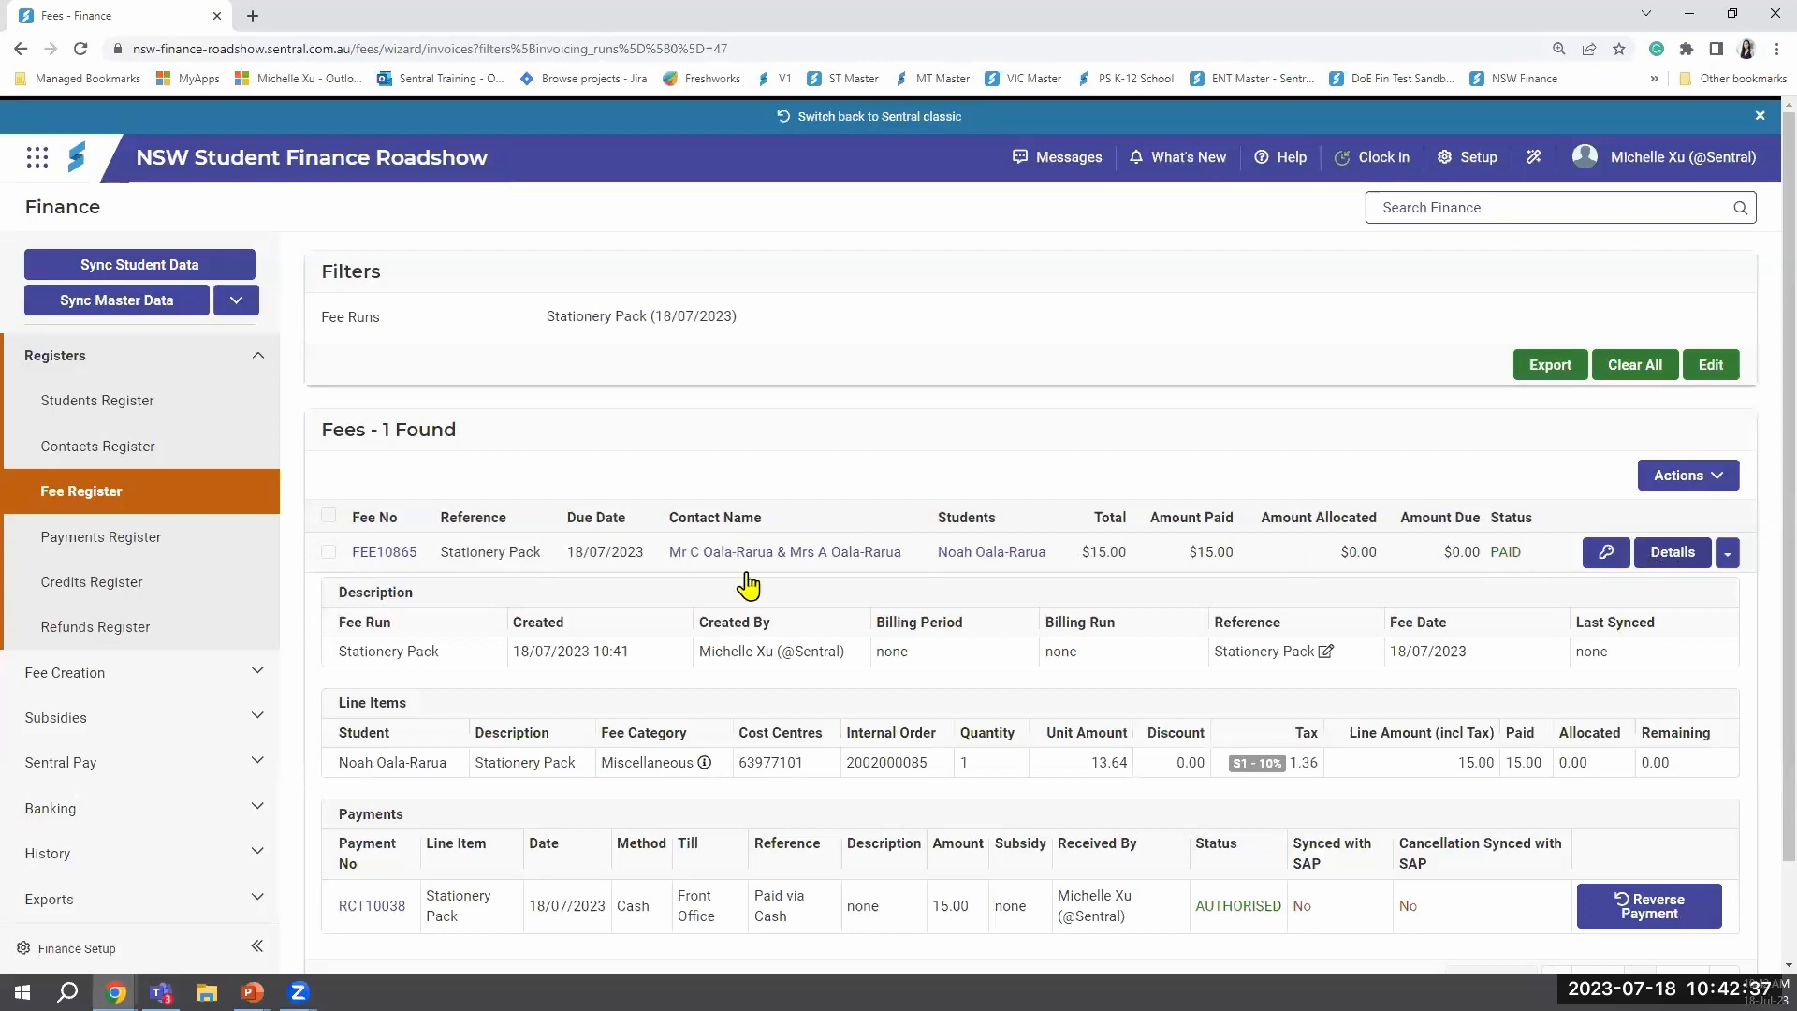
- Open a blank Fee + Receipt form and switch to the presentation to show the Standalone Fee row on the Fee Creation Types slide
left_click(235, 674)
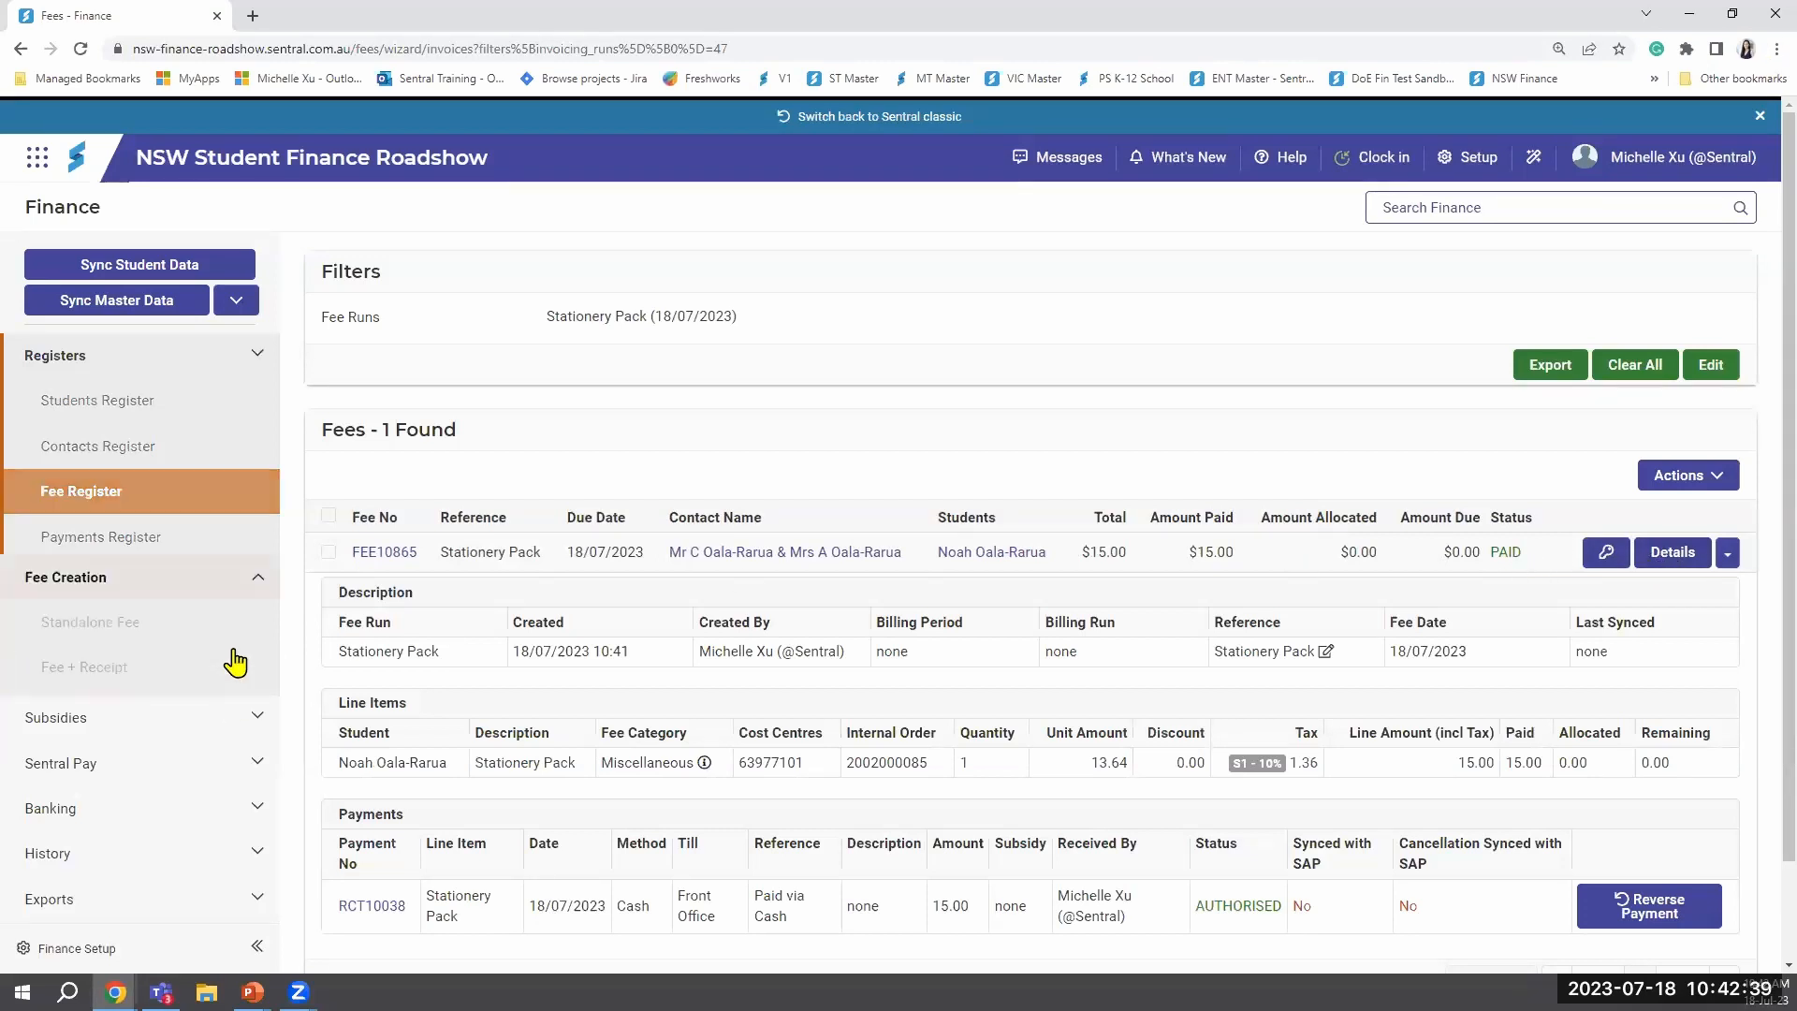
left_click(97, 509)
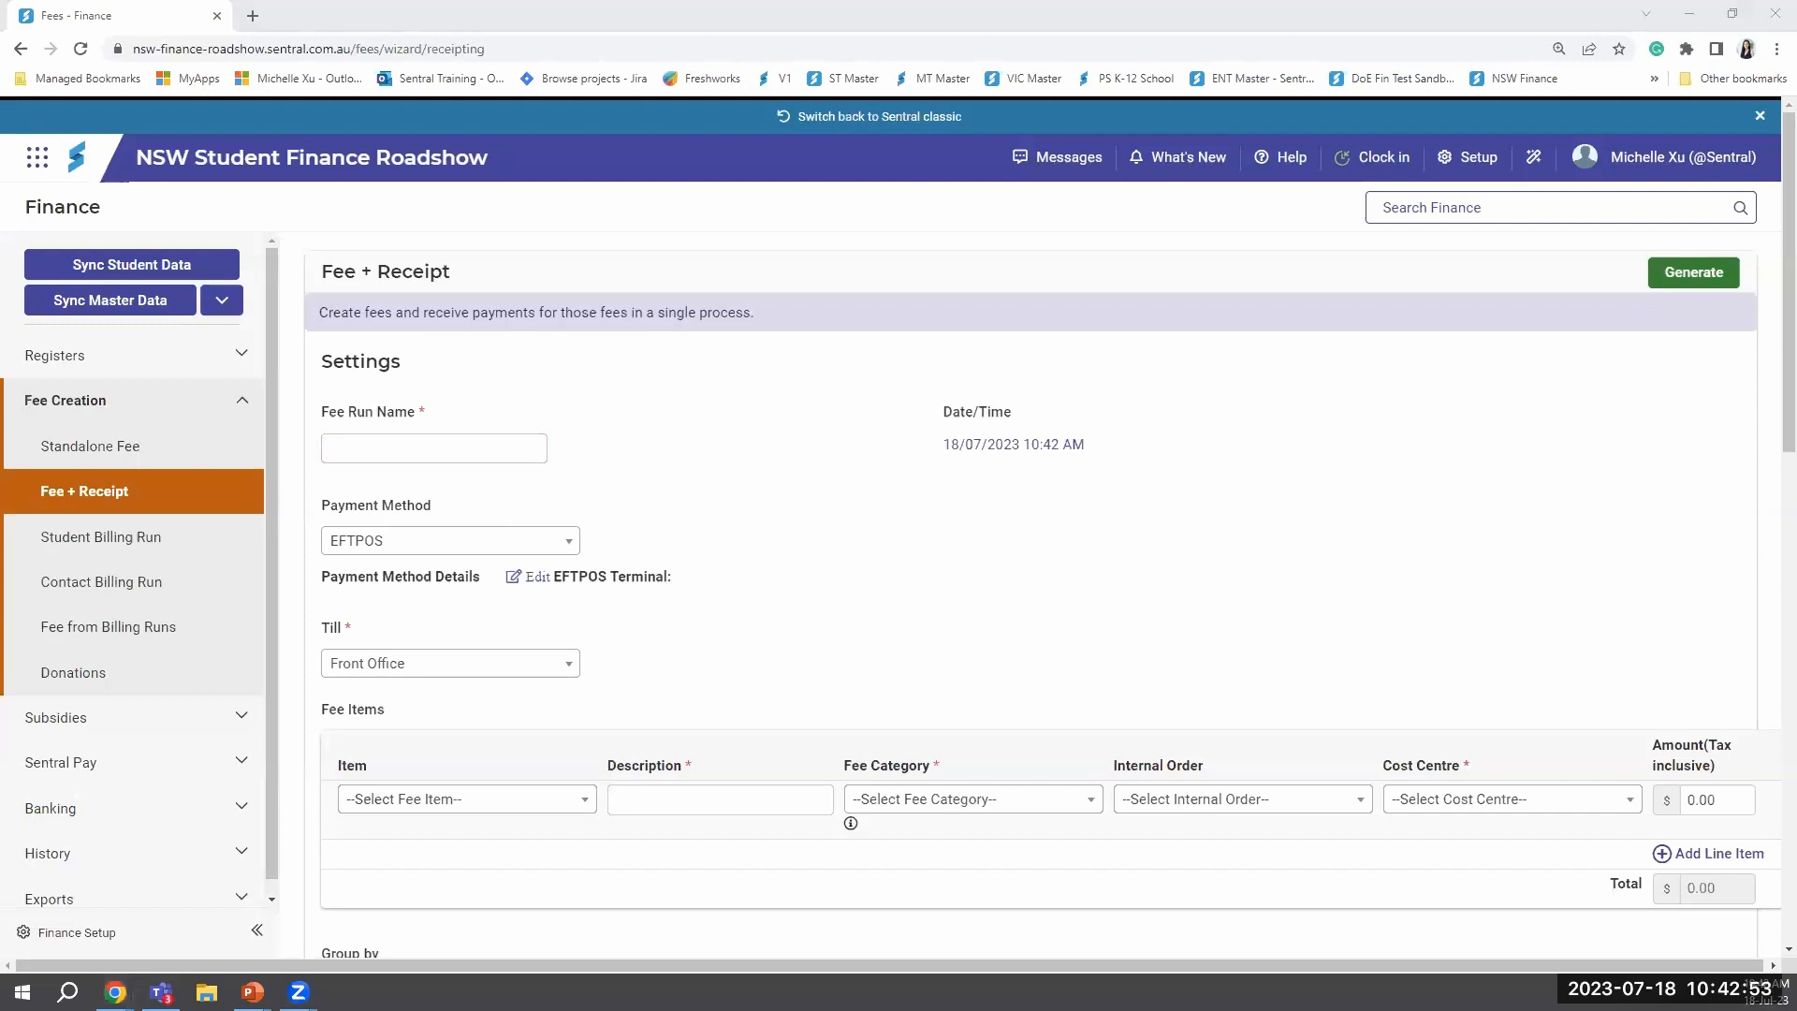
key("alt+Tab")
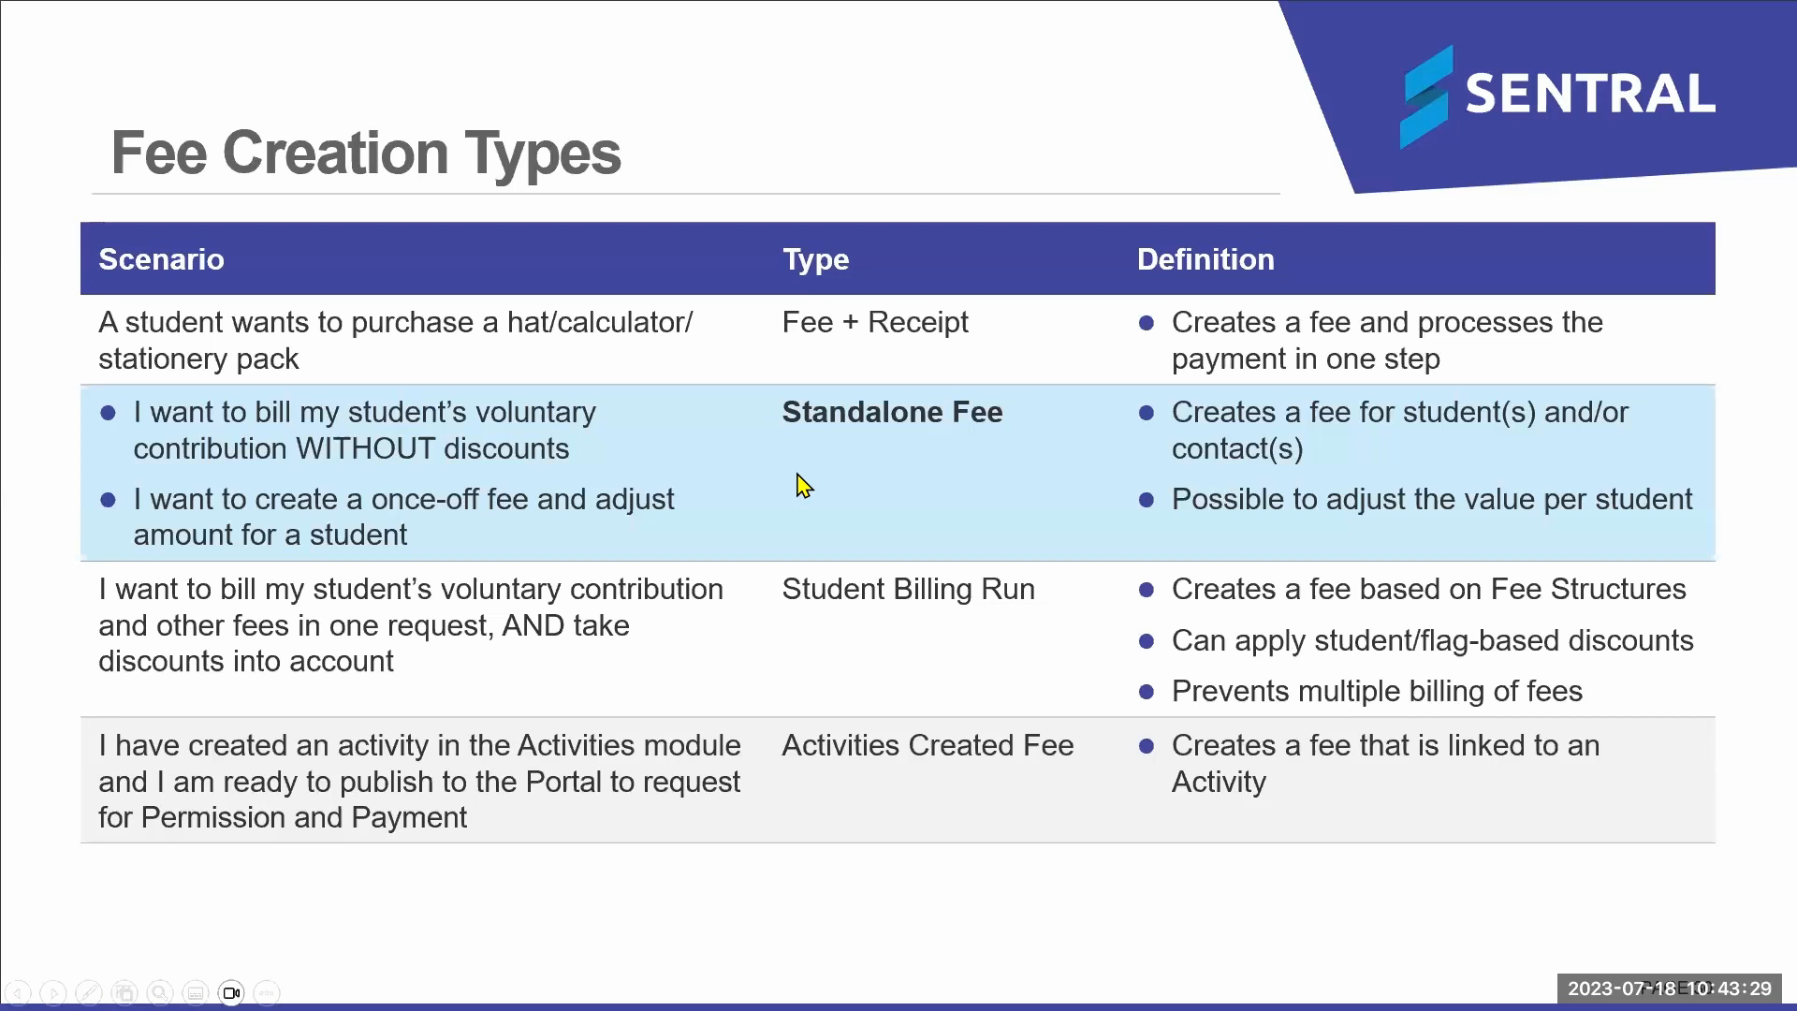
- Switch back to Sentral in the browser and start a Standalone Fee run named "Voluntary Contribution (Year 2)"
key("alt+Tab")
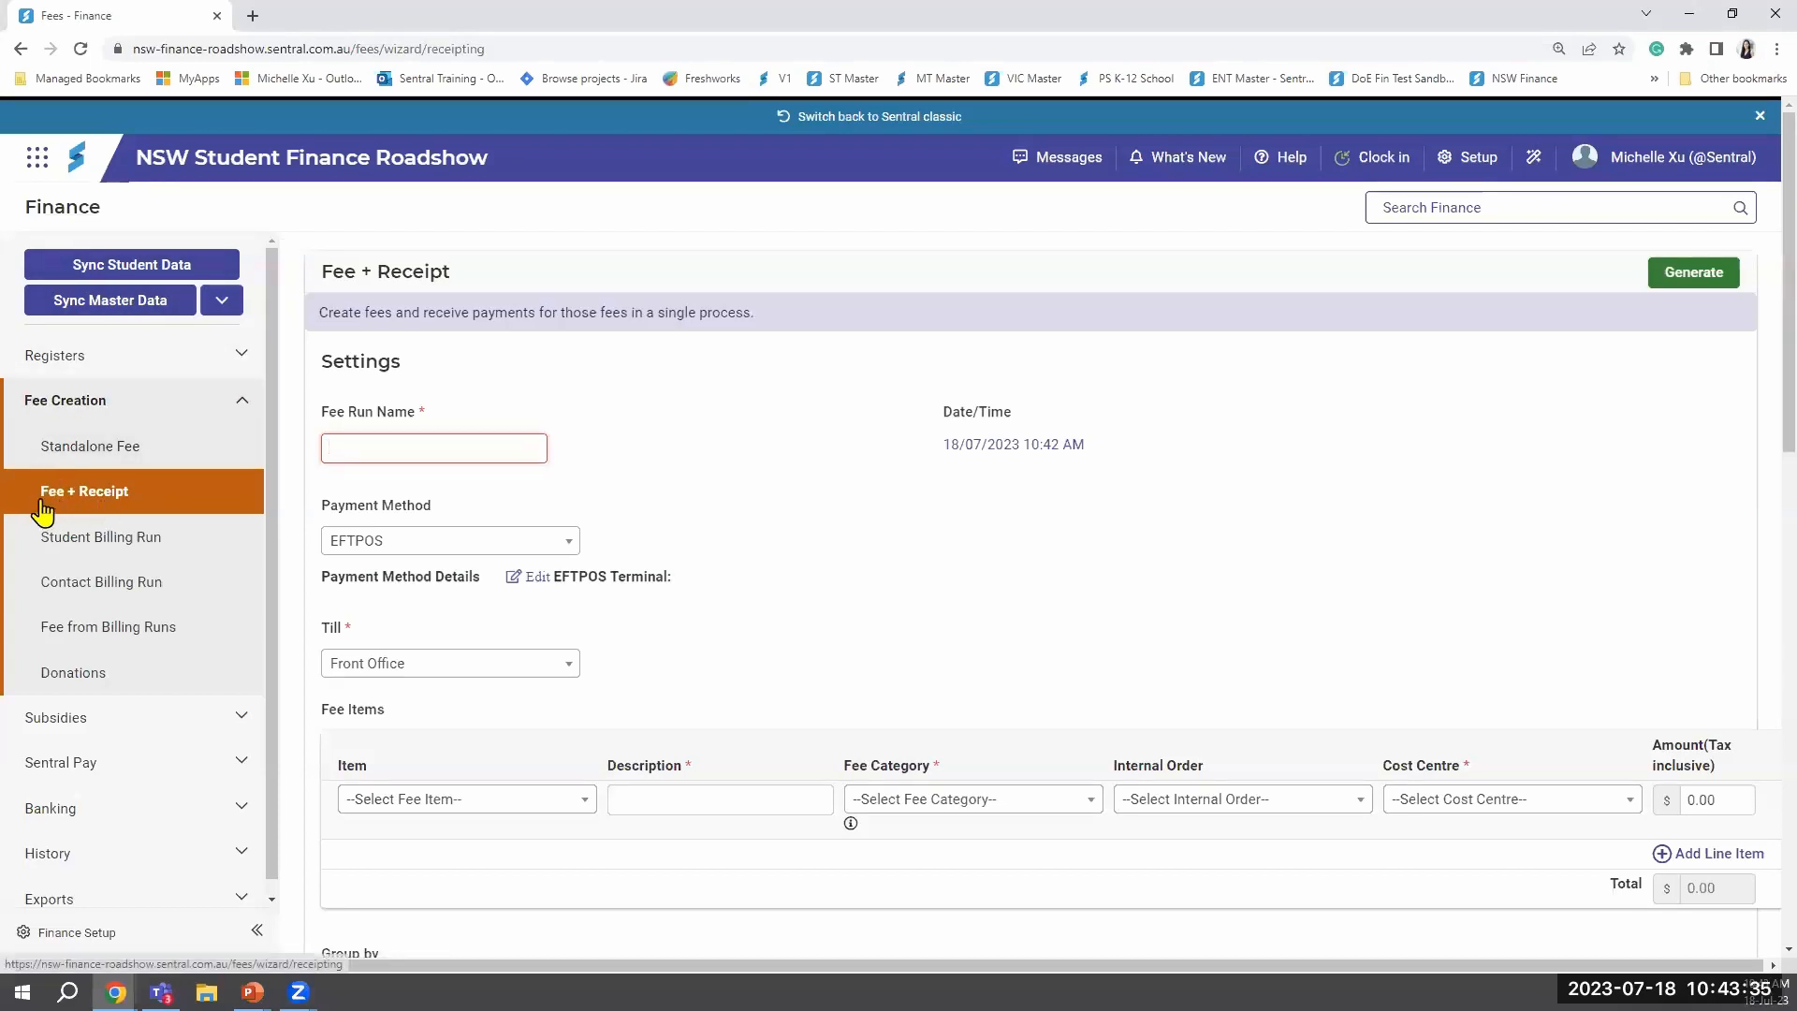
left_click(150, 456)
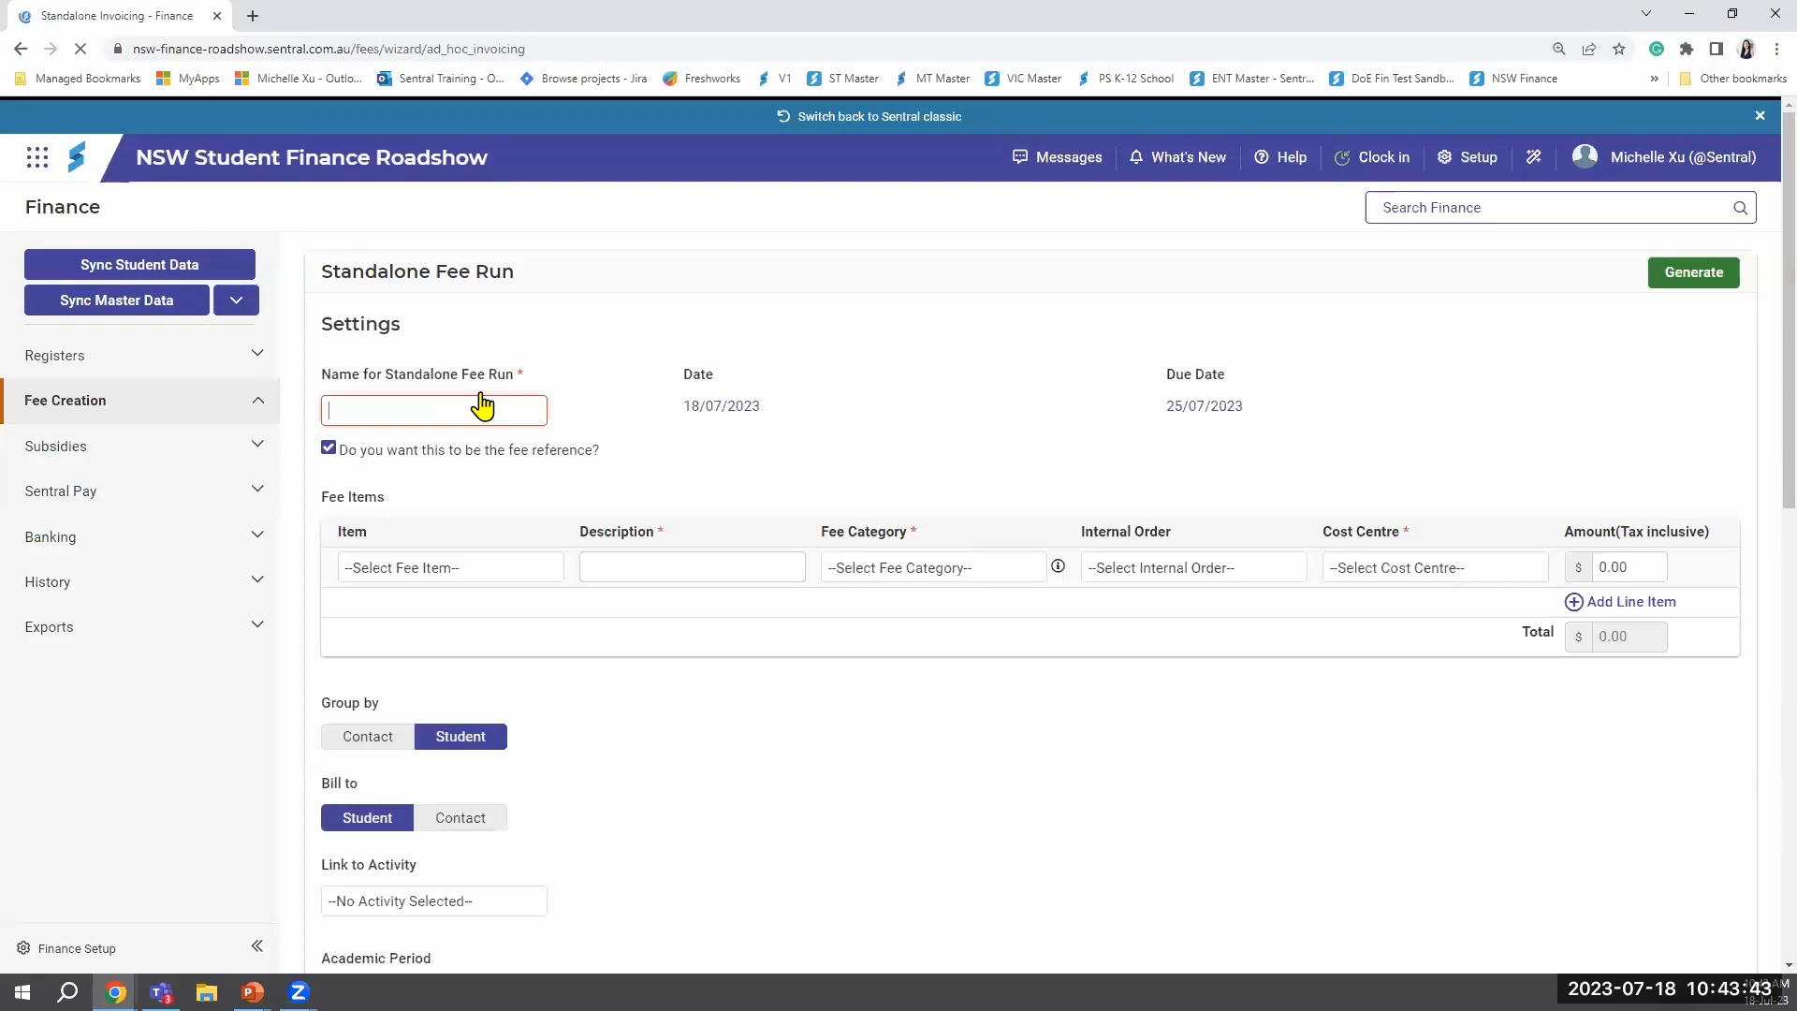
type("Voluntary Contribution")
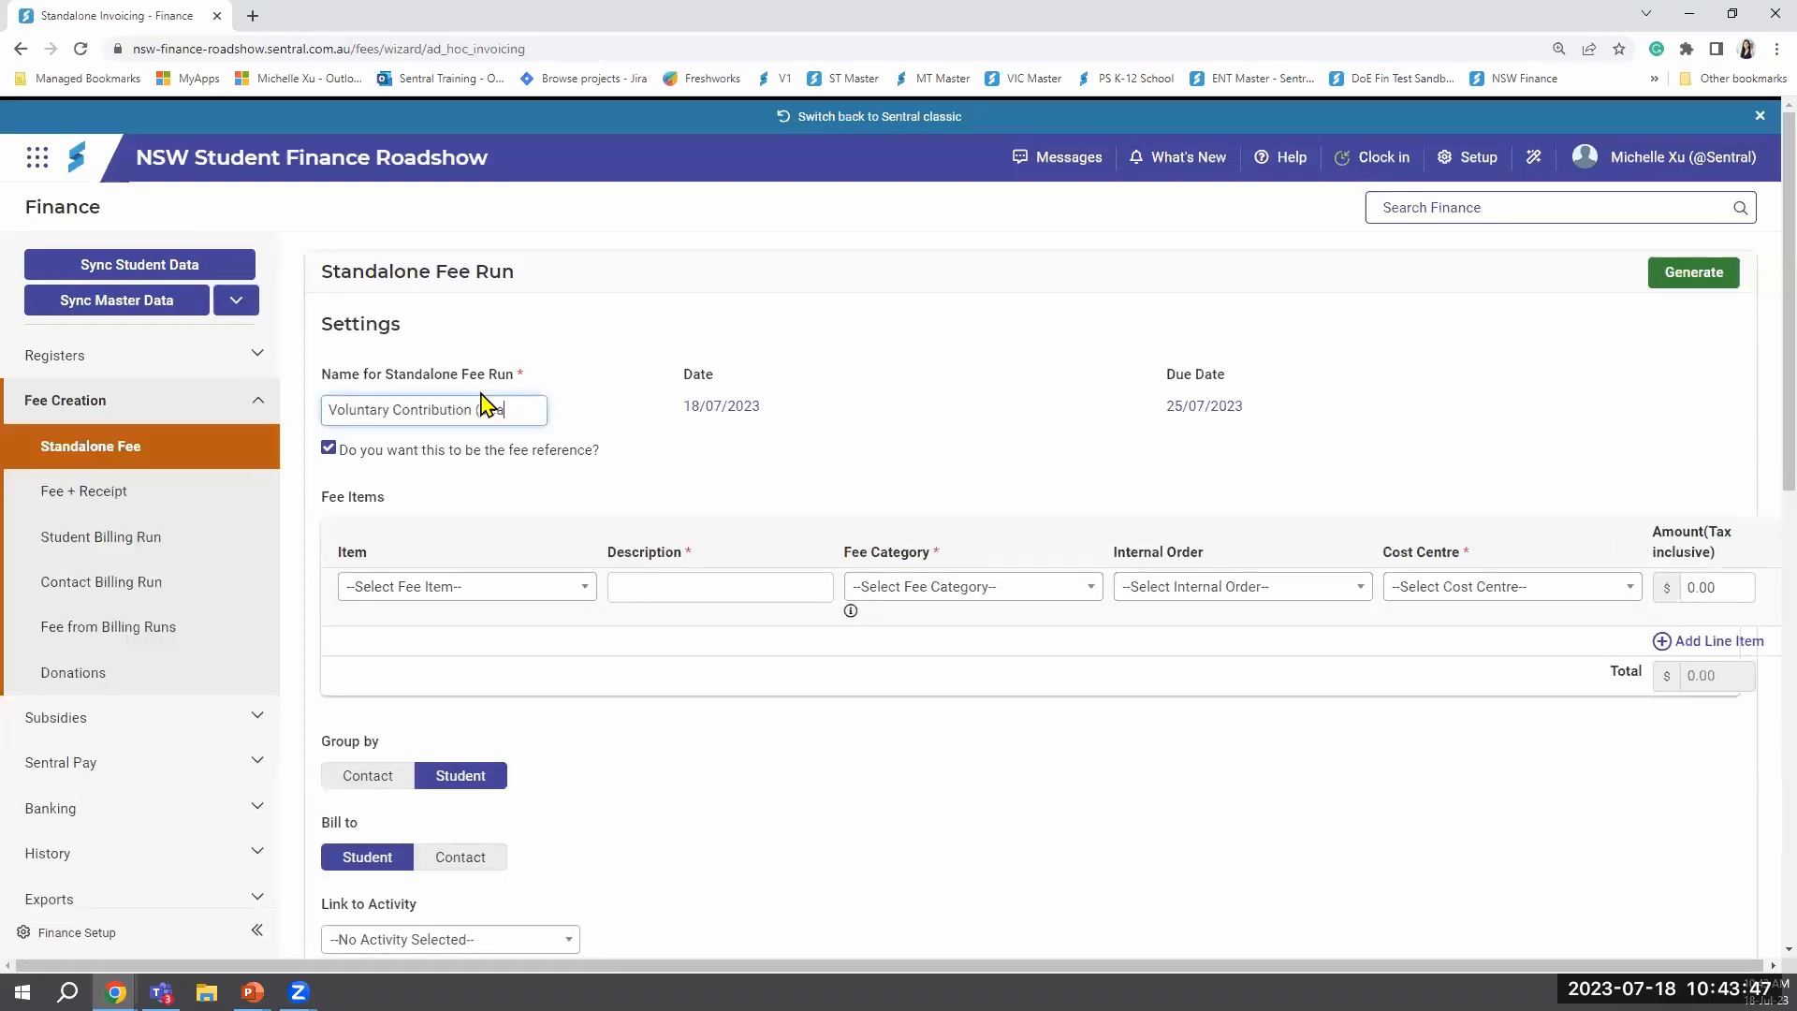
type(" (Y")
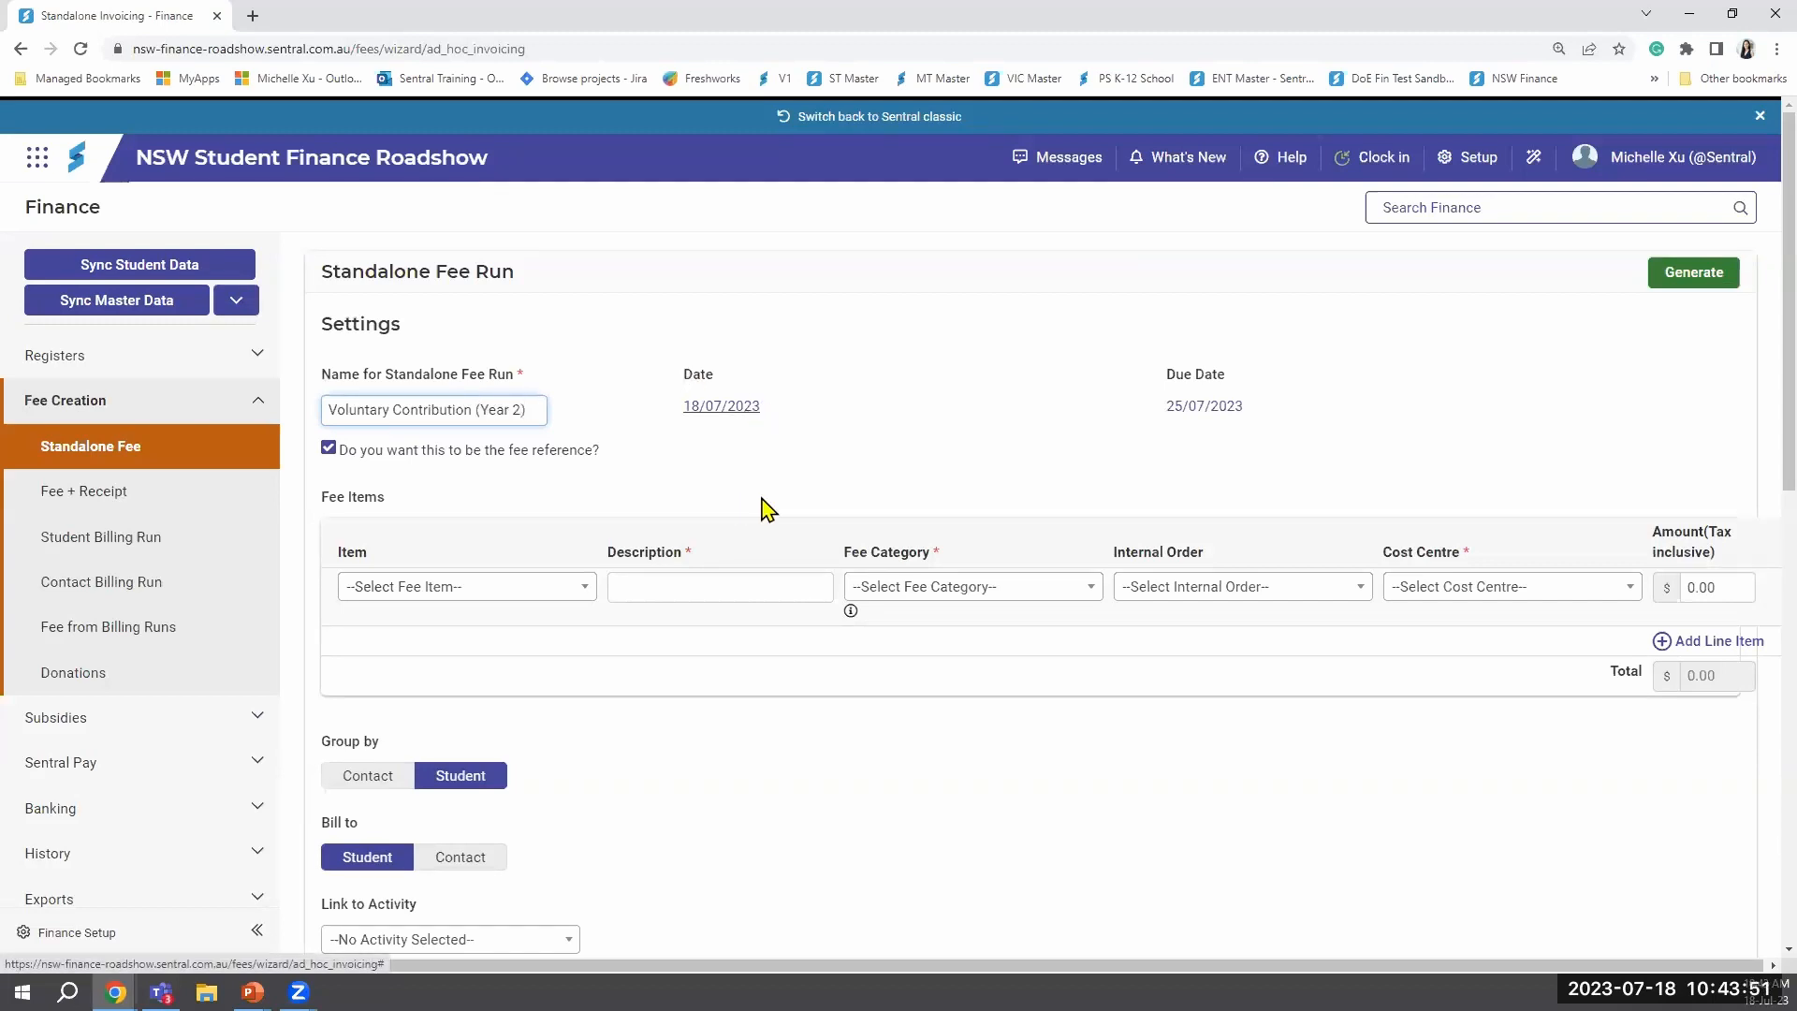
- Turn off using the run name as the fee reference to show the separate reference field, and turn it back on
left_click_drag(332, 410, 544, 423)
left_click(646, 451)
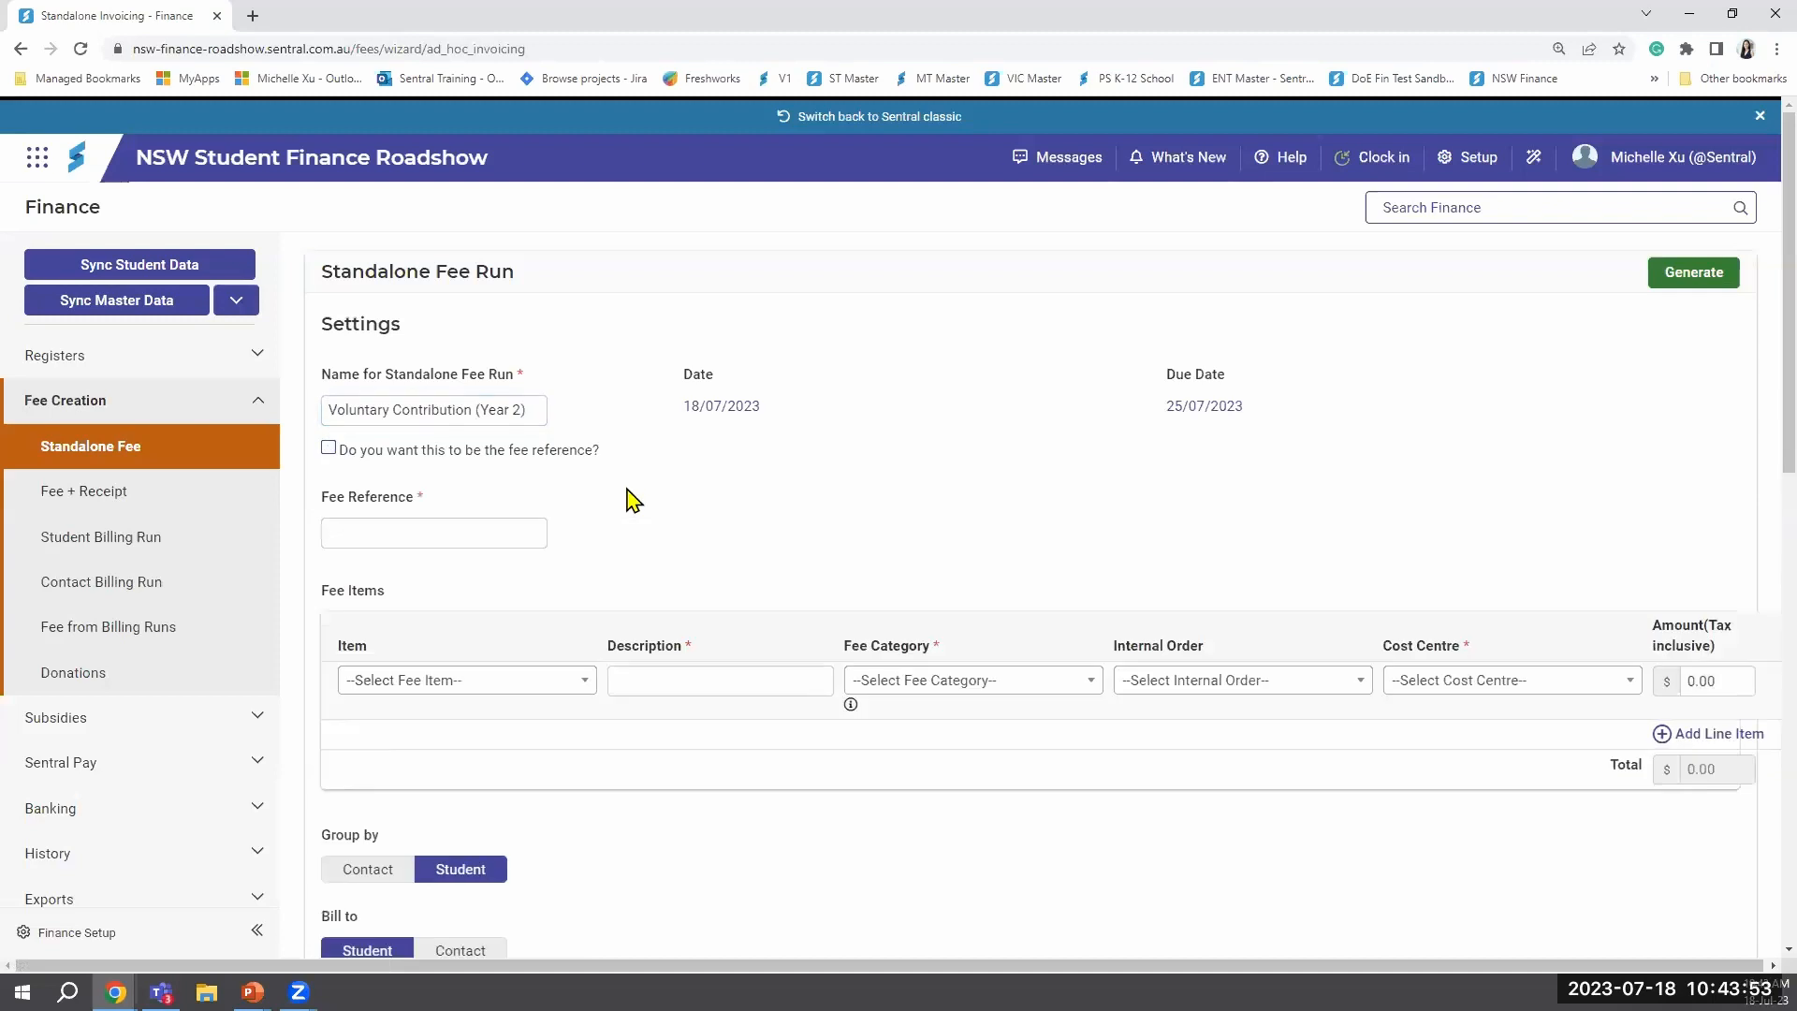
left_click(599, 451)
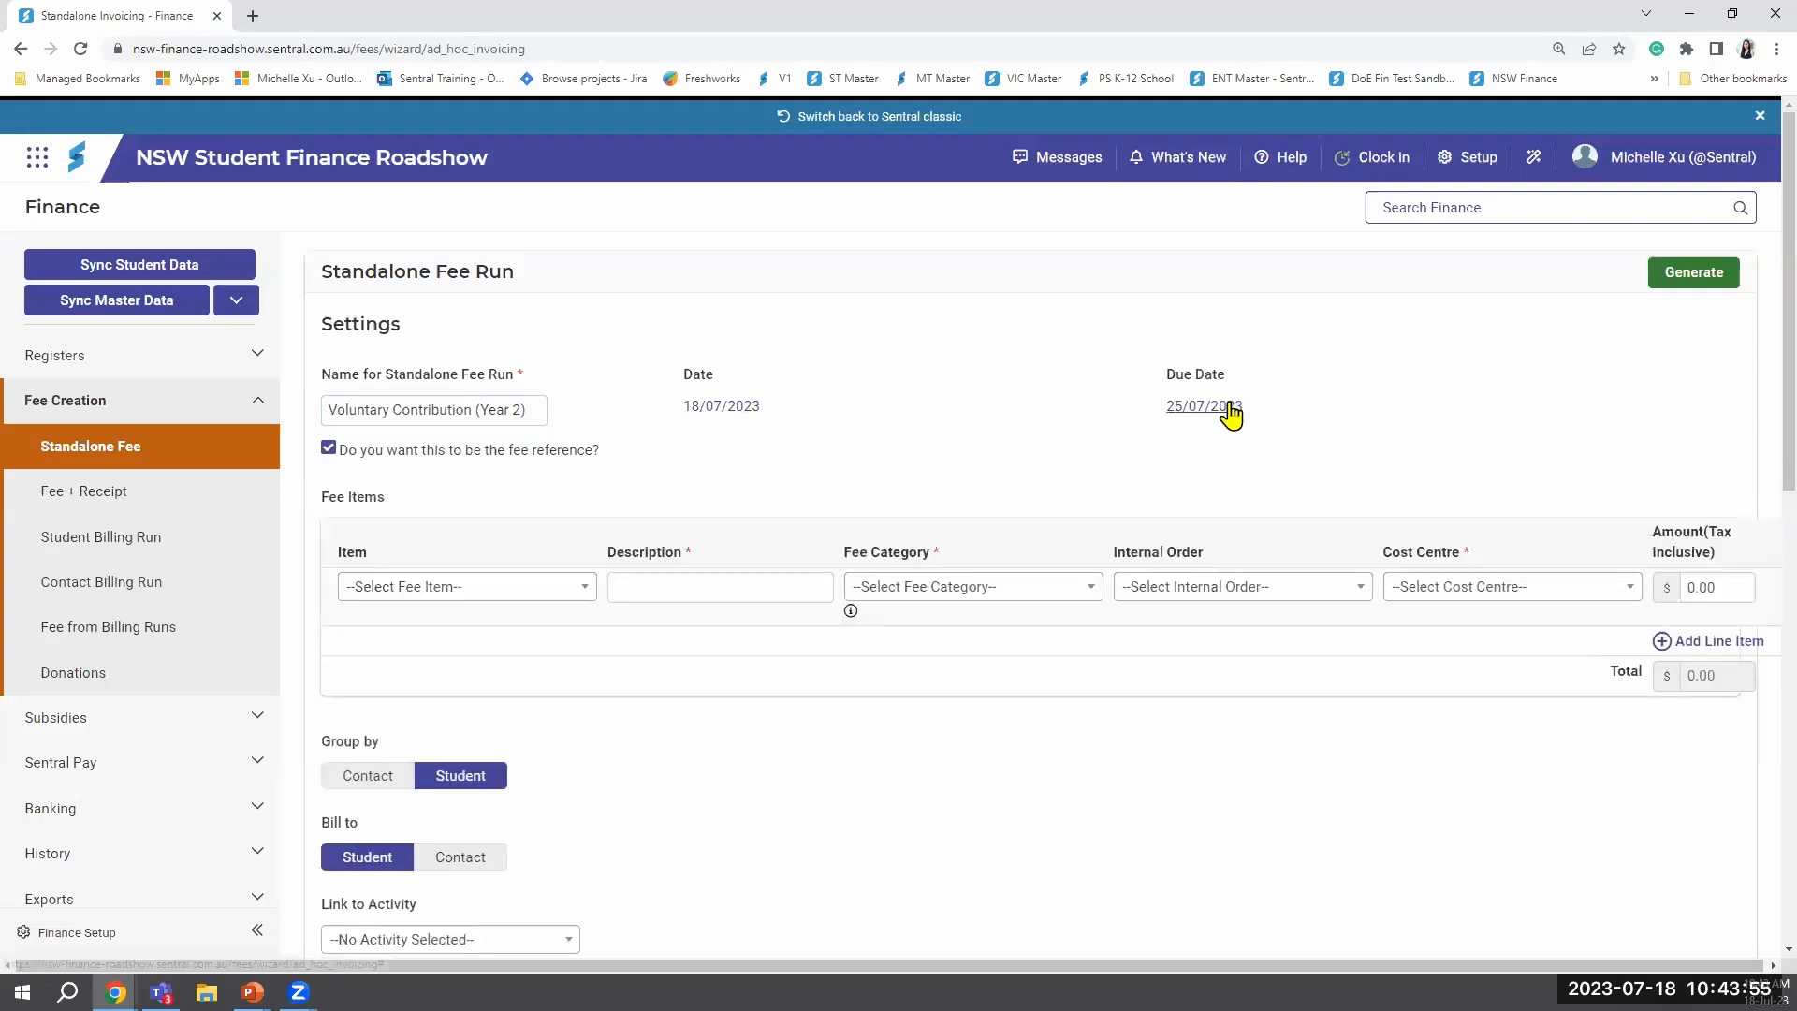
- Add the fee item "Voluntary Contribution - Year 2" and set its cost centre to 63977201 - Administration
scroll(566, 622, "down", 1)
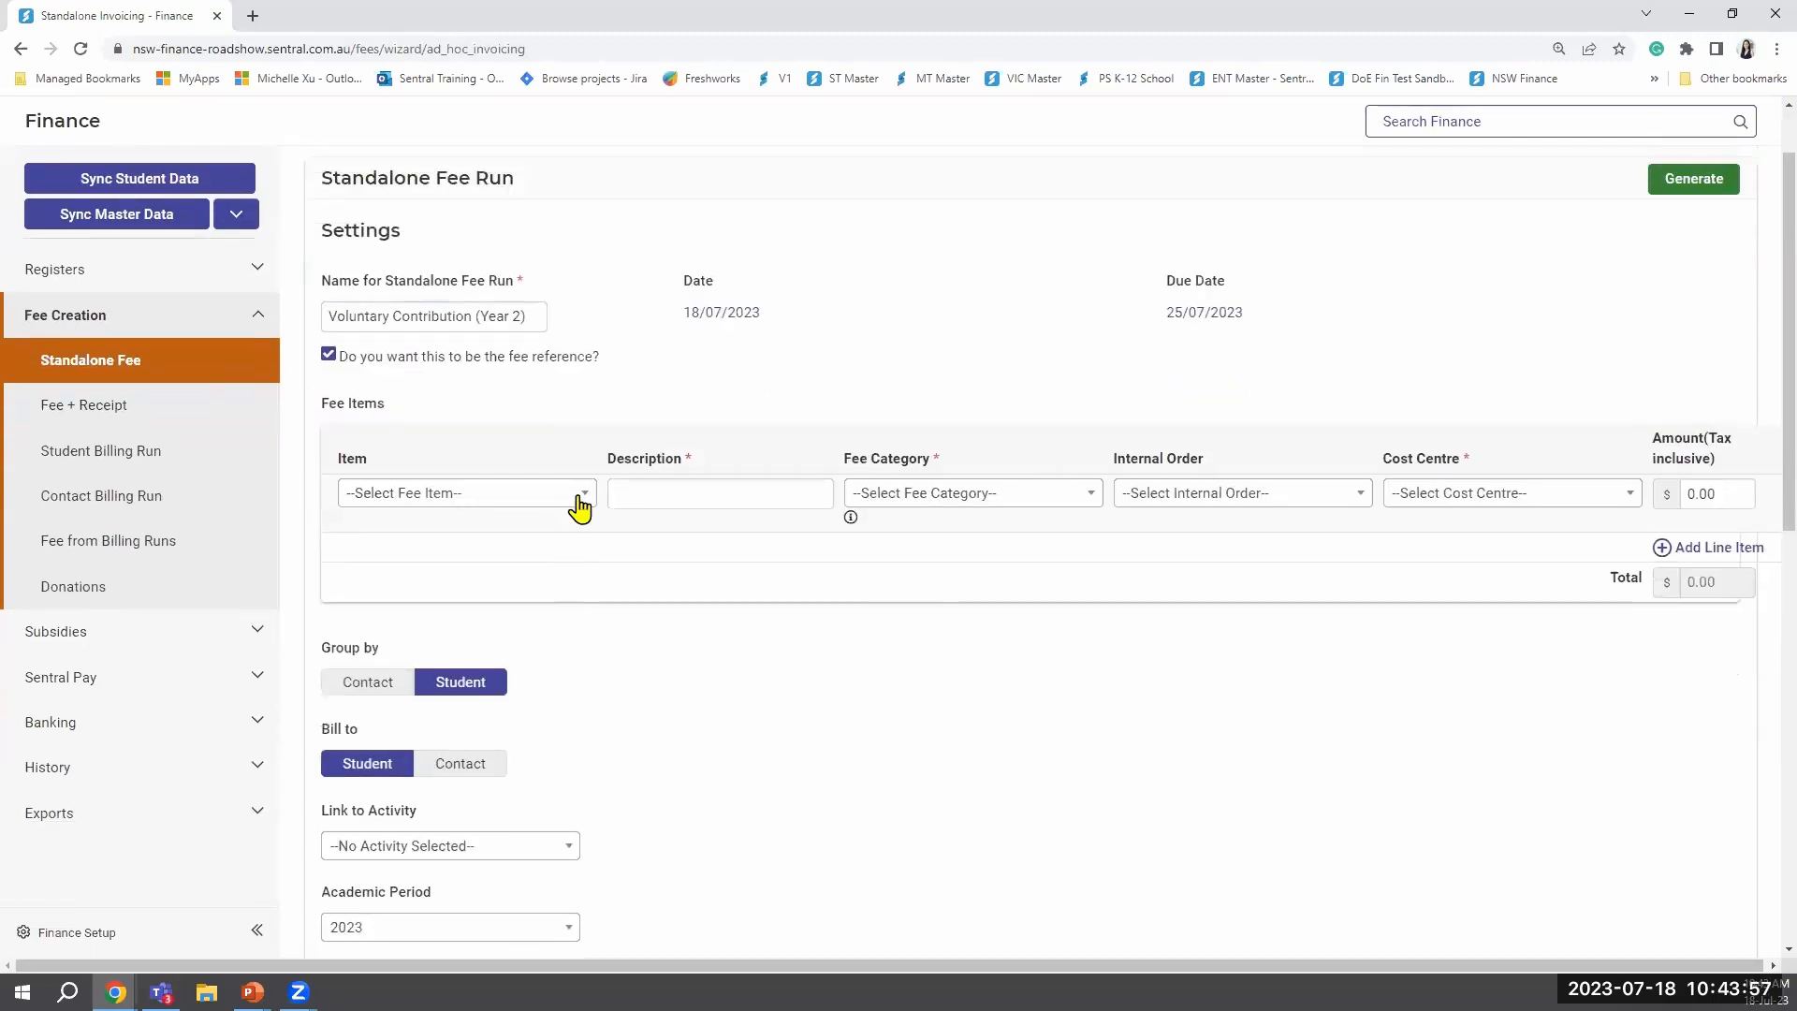
left_click(581, 499)
left_click_drag(590, 588, 498, 521)
type("s")
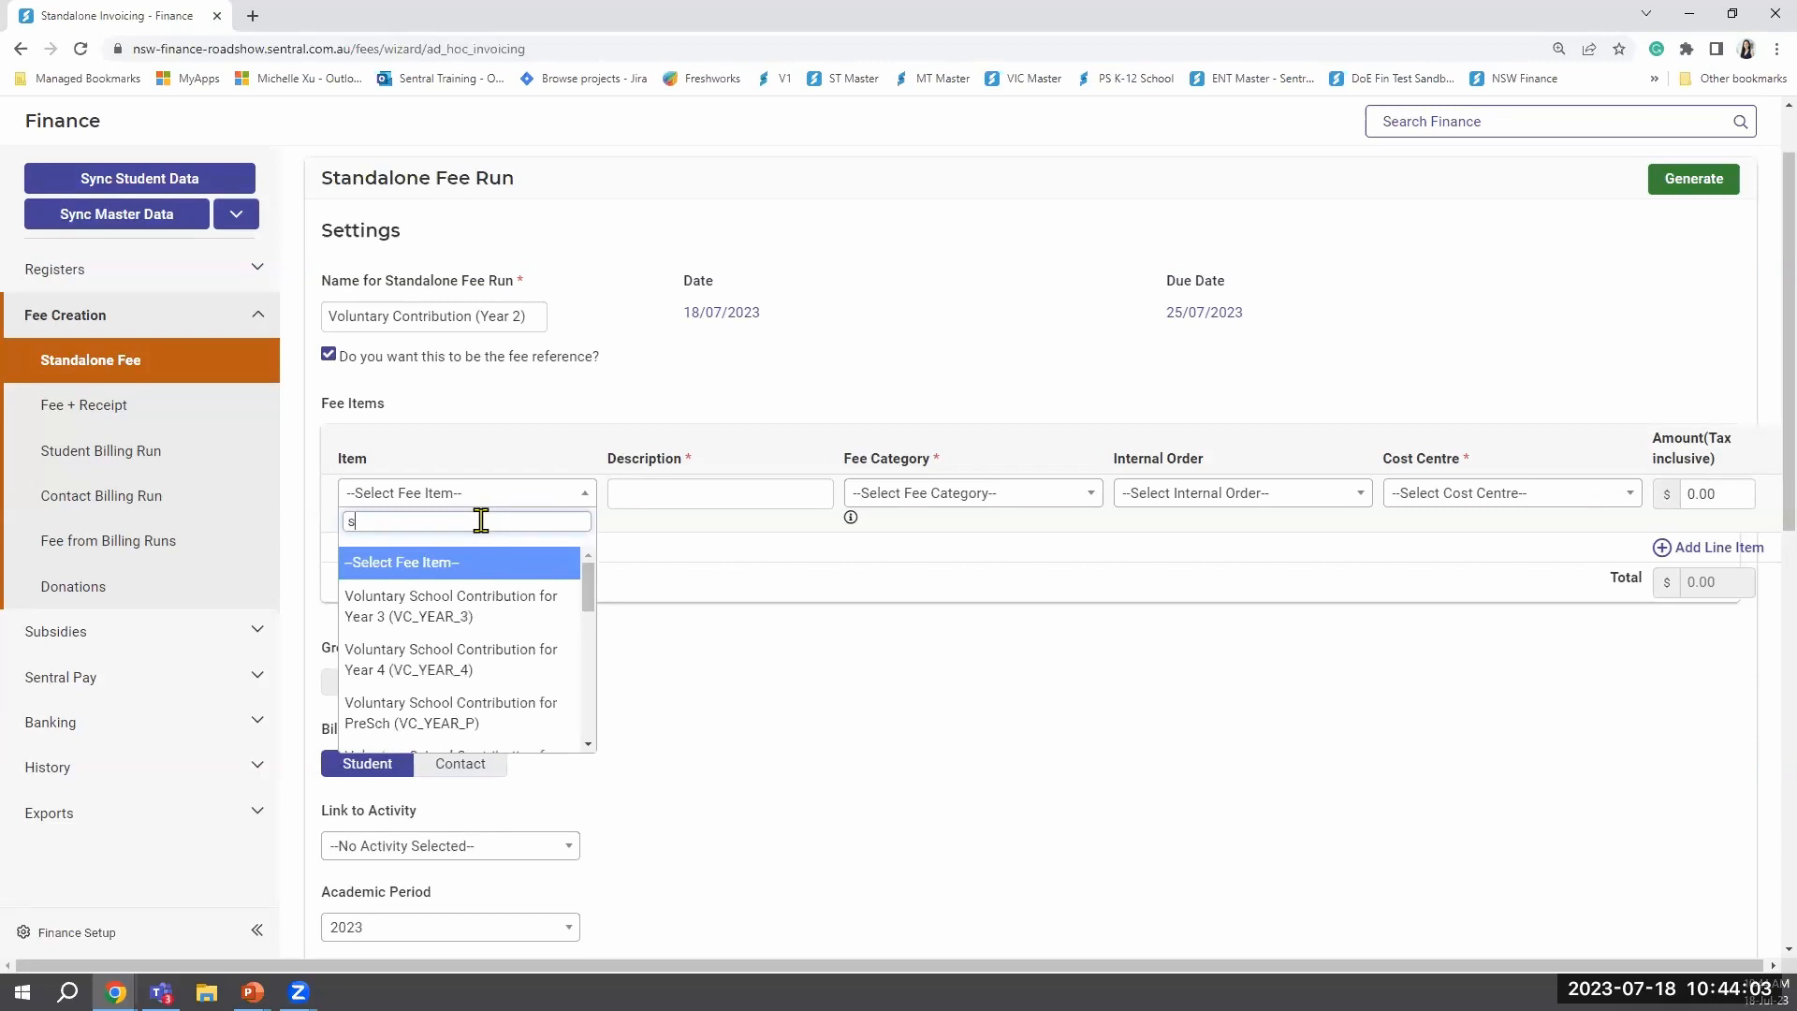
key("BackSpace")
type("2")
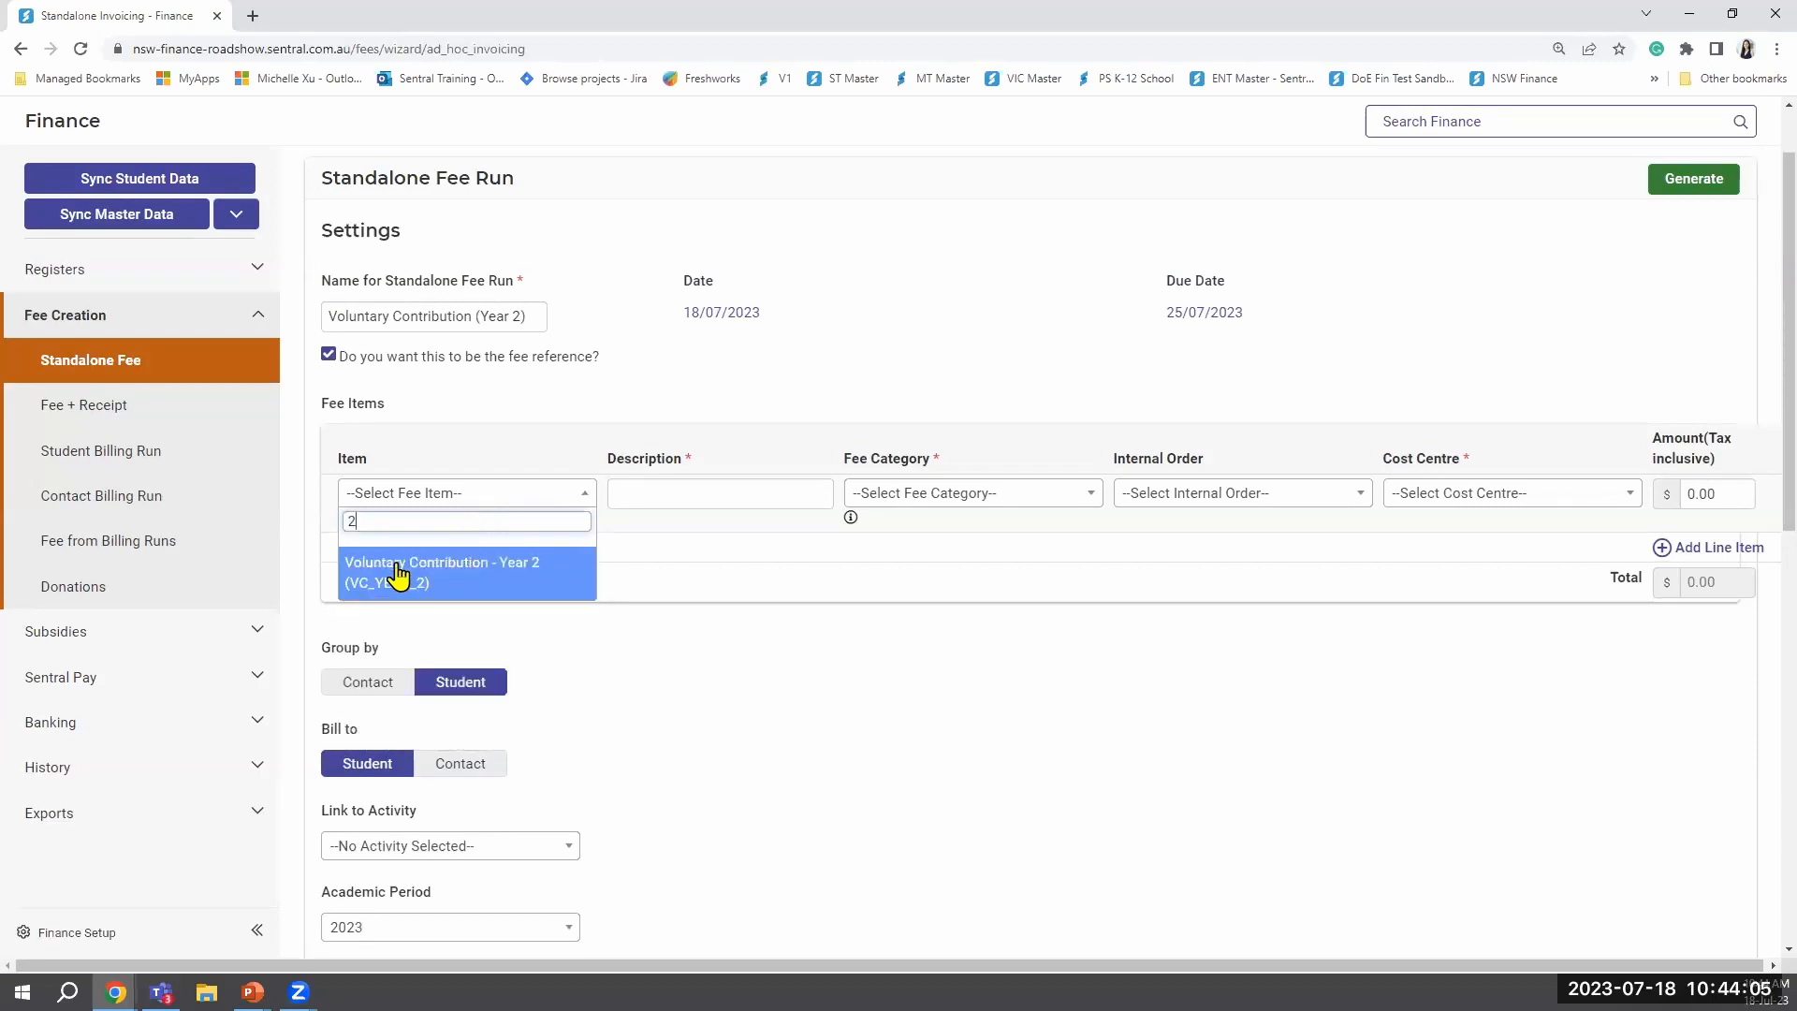
left_click(493, 590)
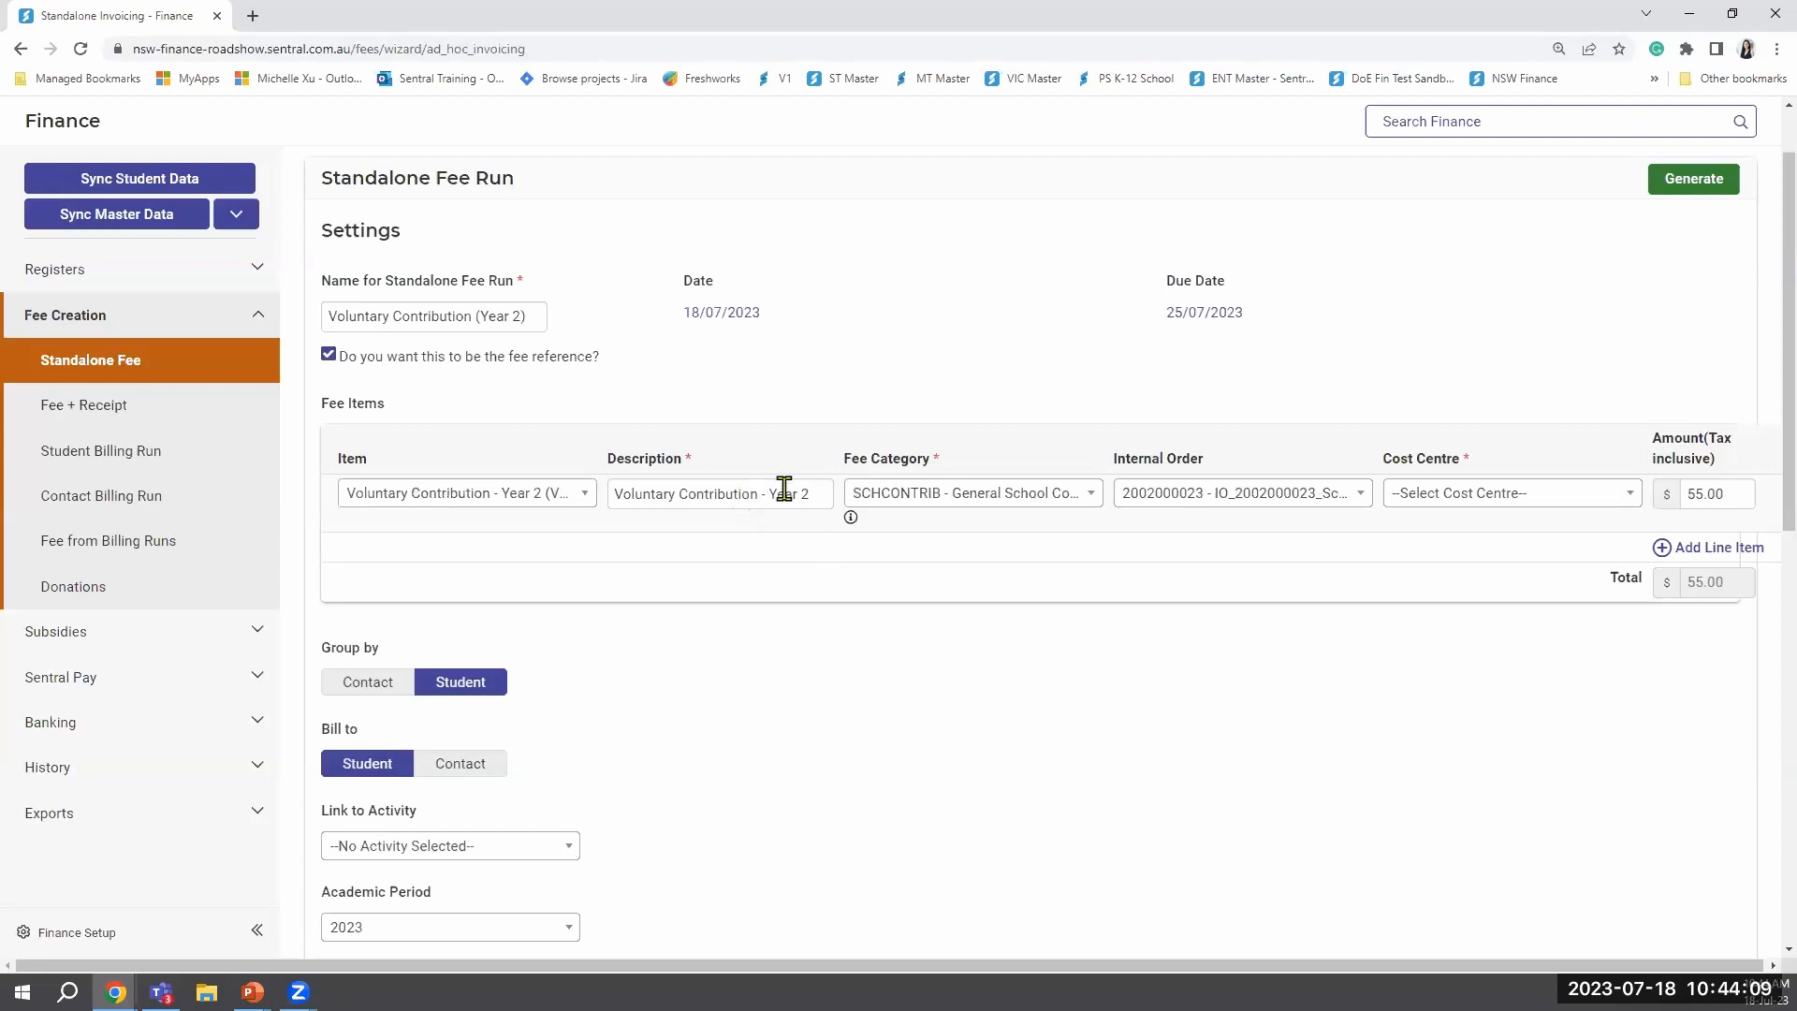
left_click(1481, 506)
left_click(1492, 590)
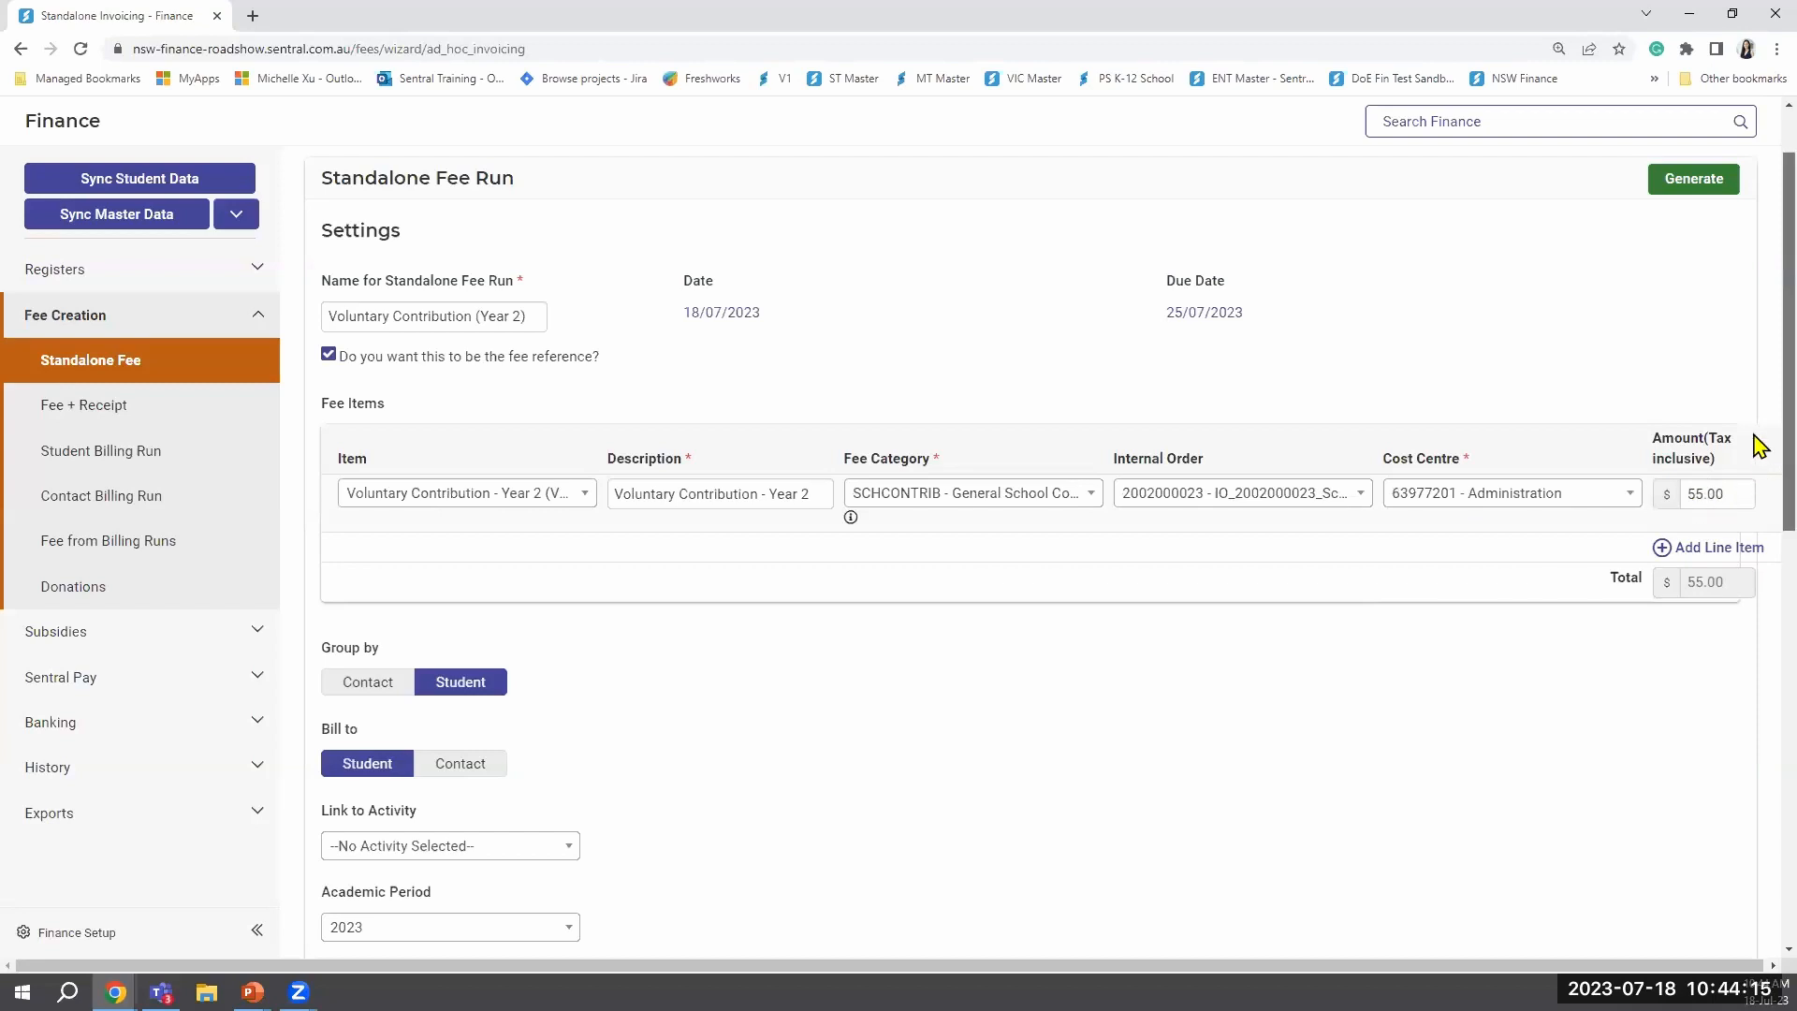
- Search for students in school year 2 and add all of them to the list of students billed
scroll(1757, 448, "down", 3)
scroll(1759, 554, "down", 9)
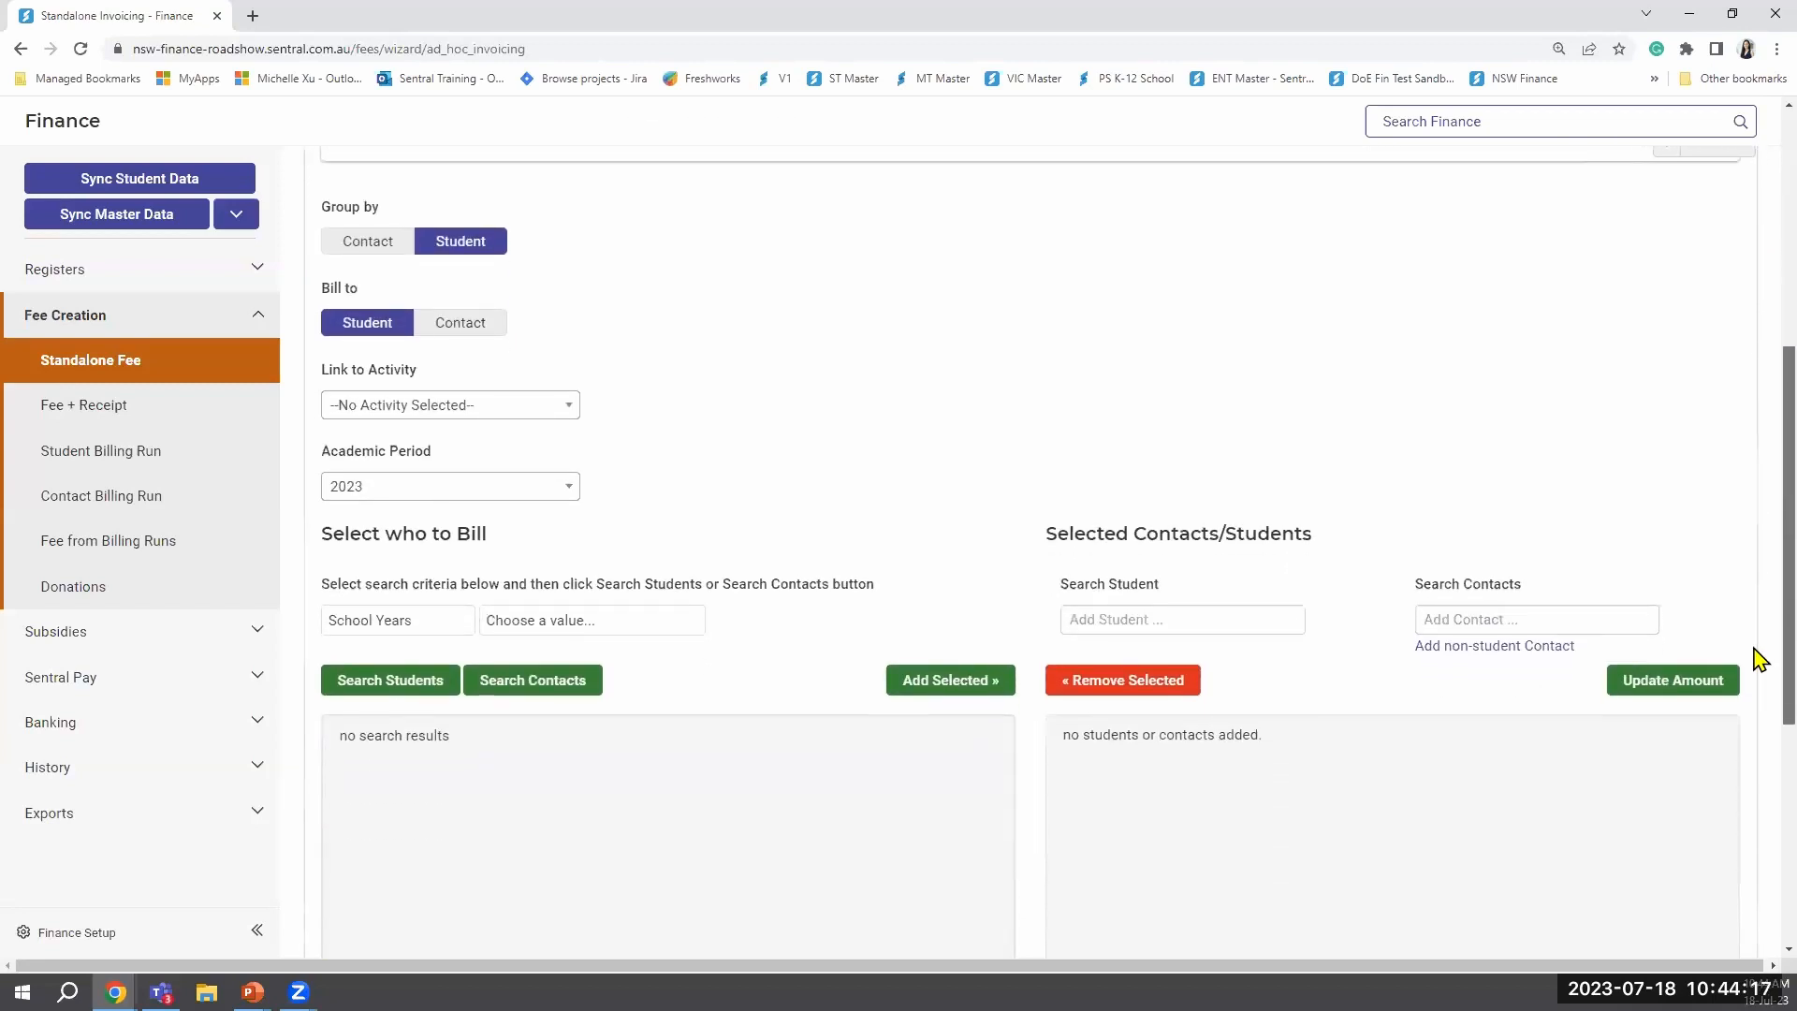
scroll(1756, 767, "down", 2)
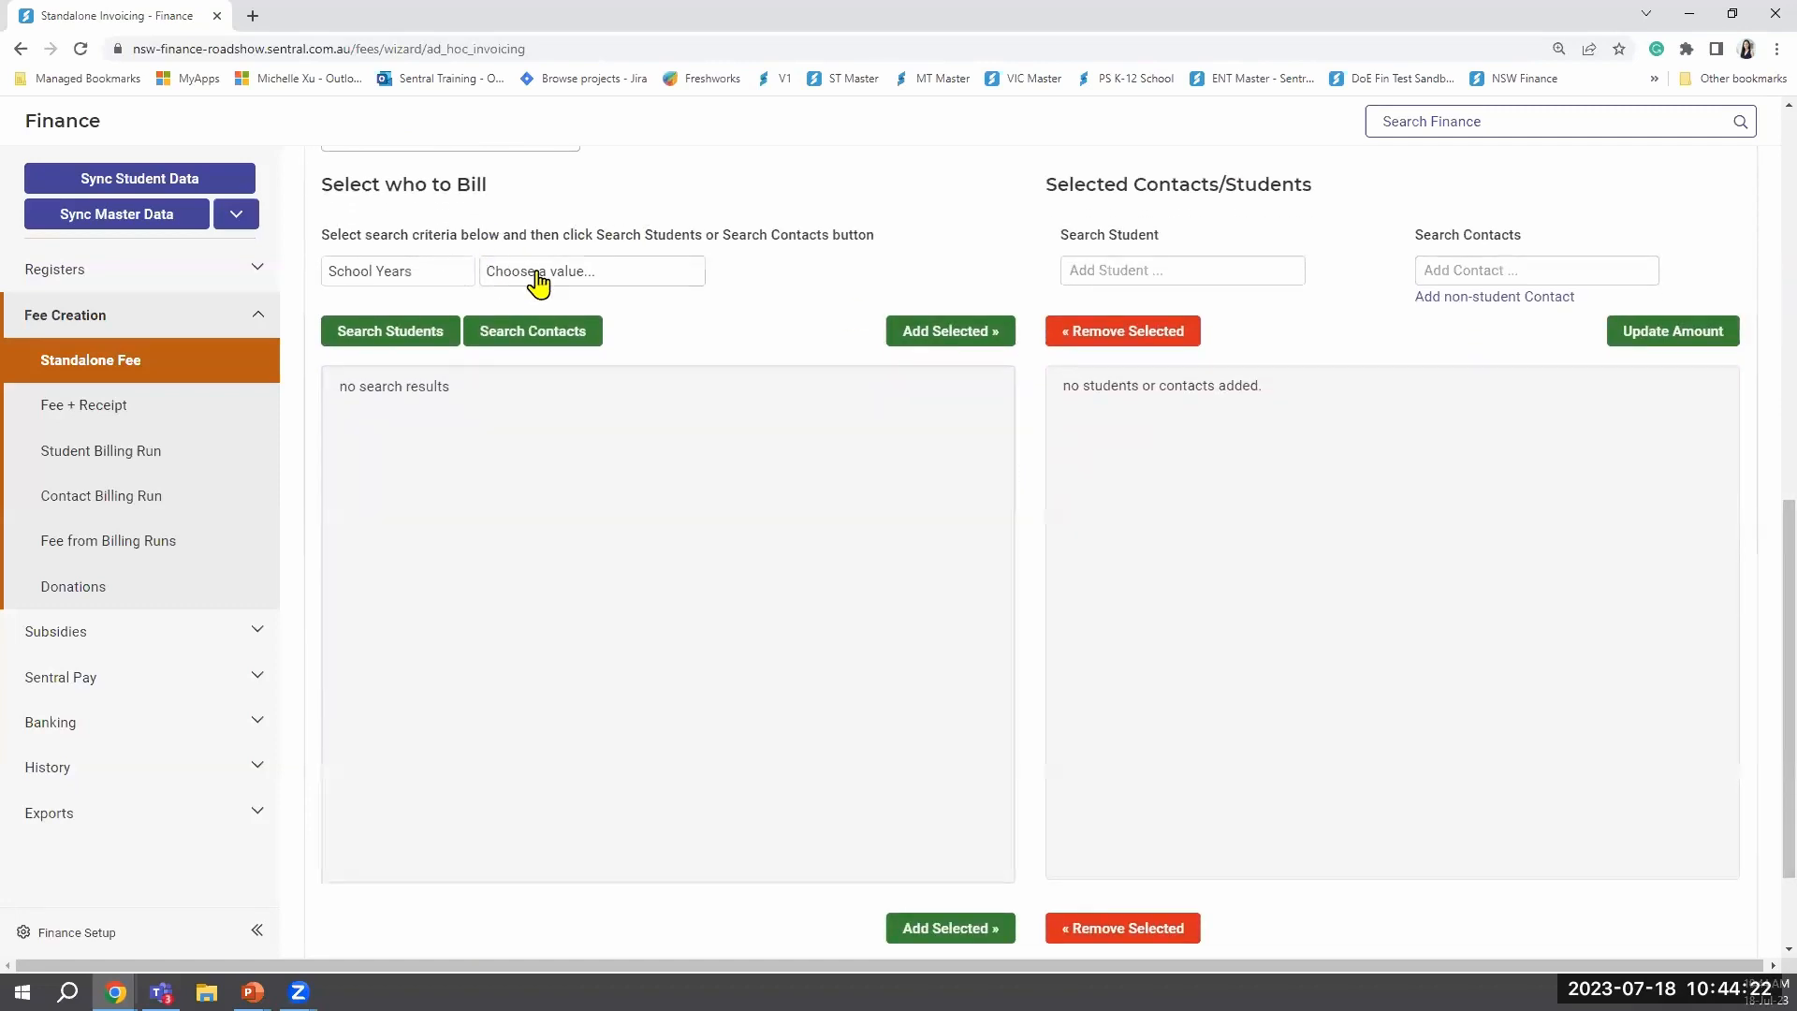
left_click(423, 273)
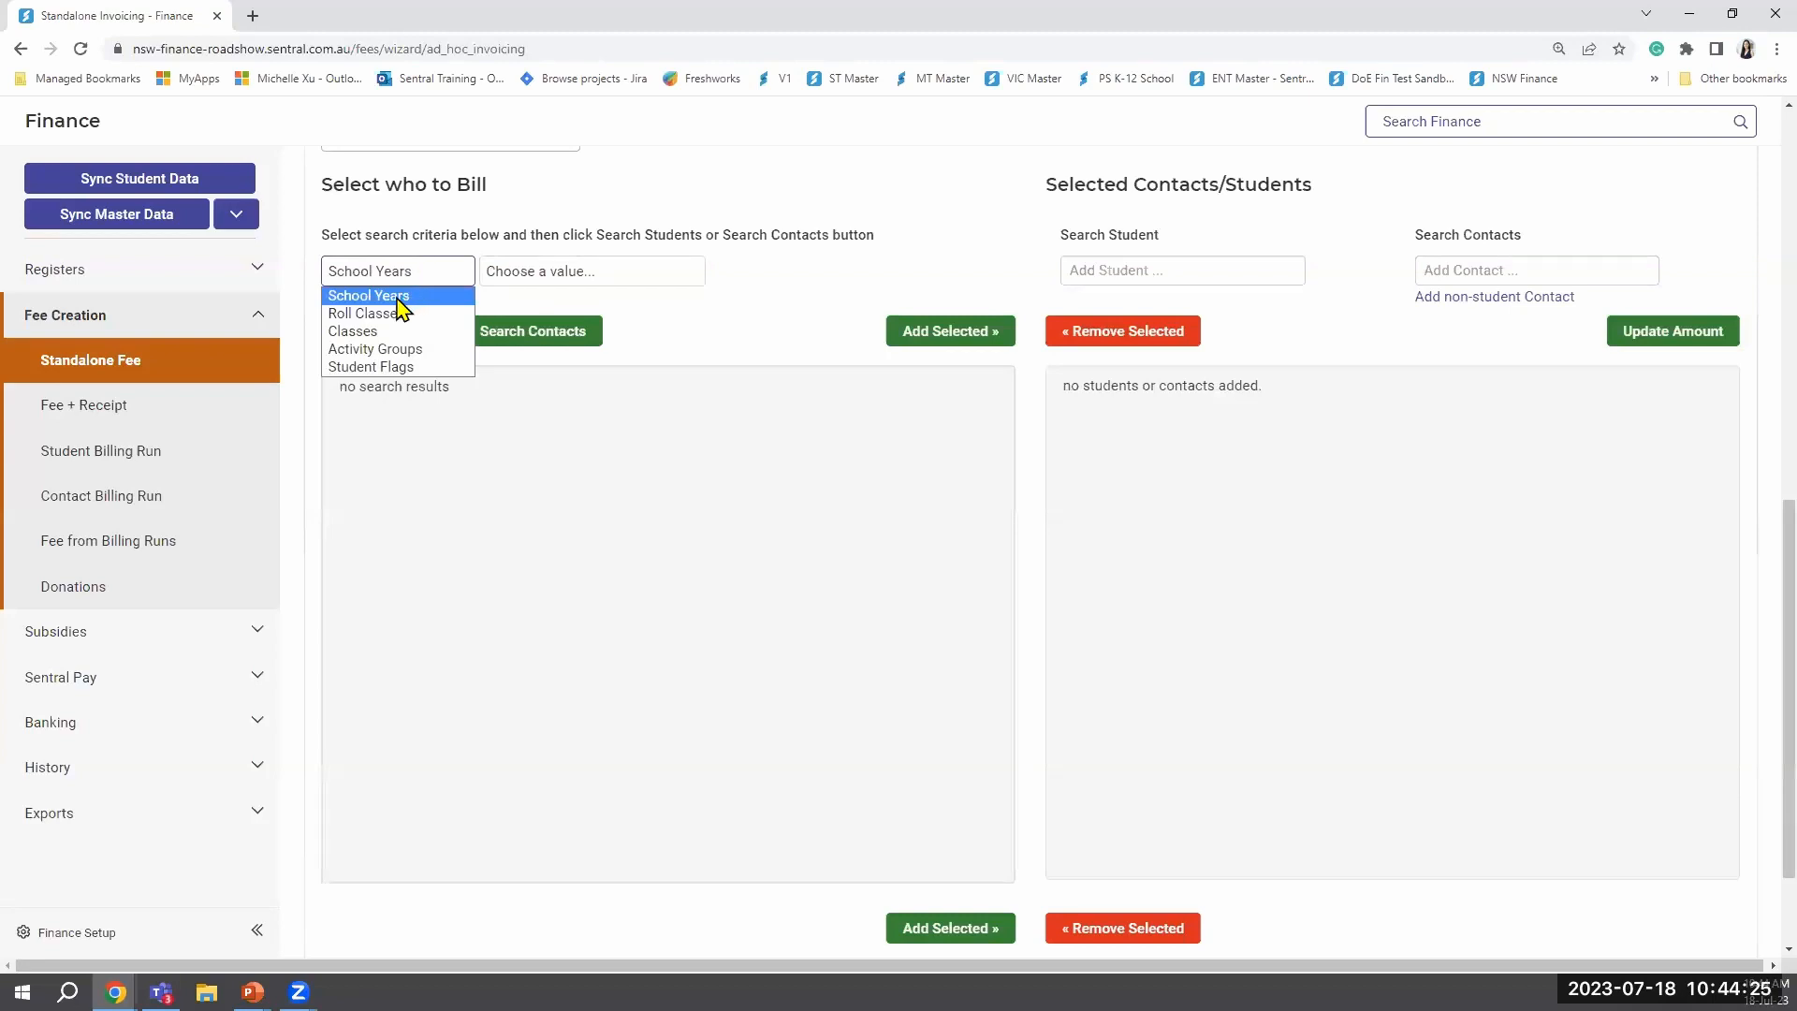
left_click(488, 279)
left_click(514, 283)
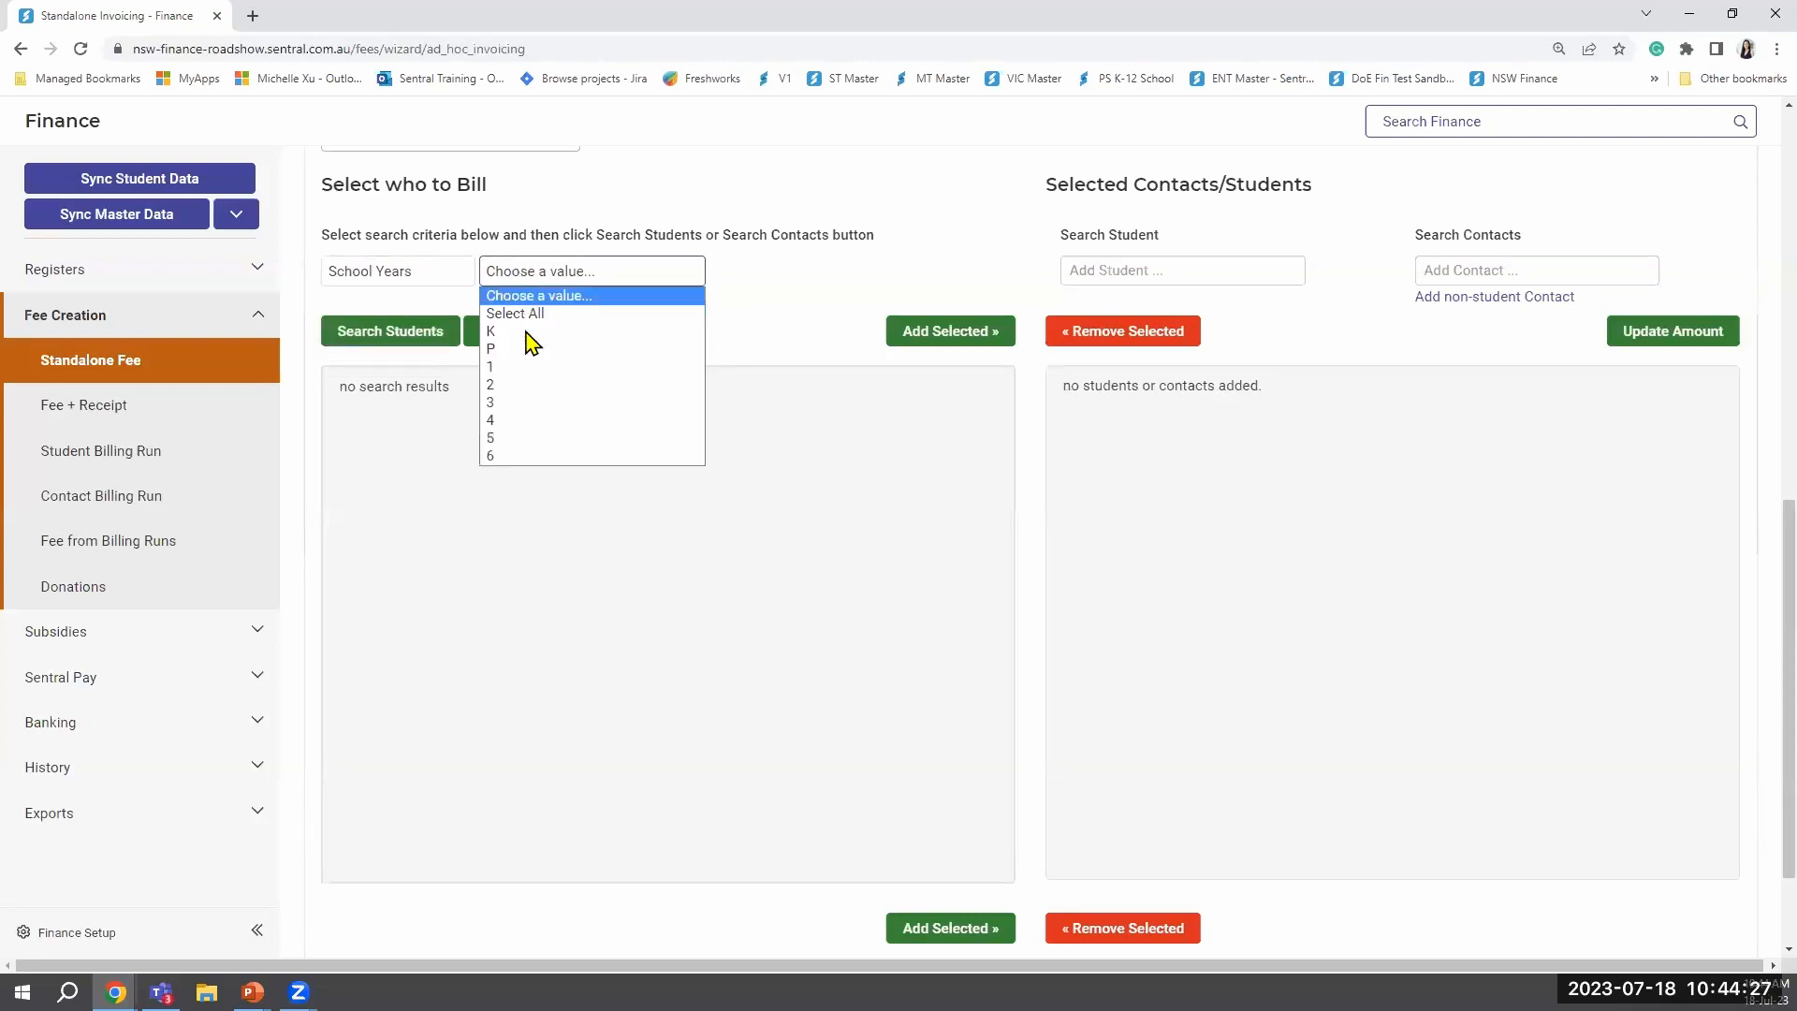
left_click(533, 393)
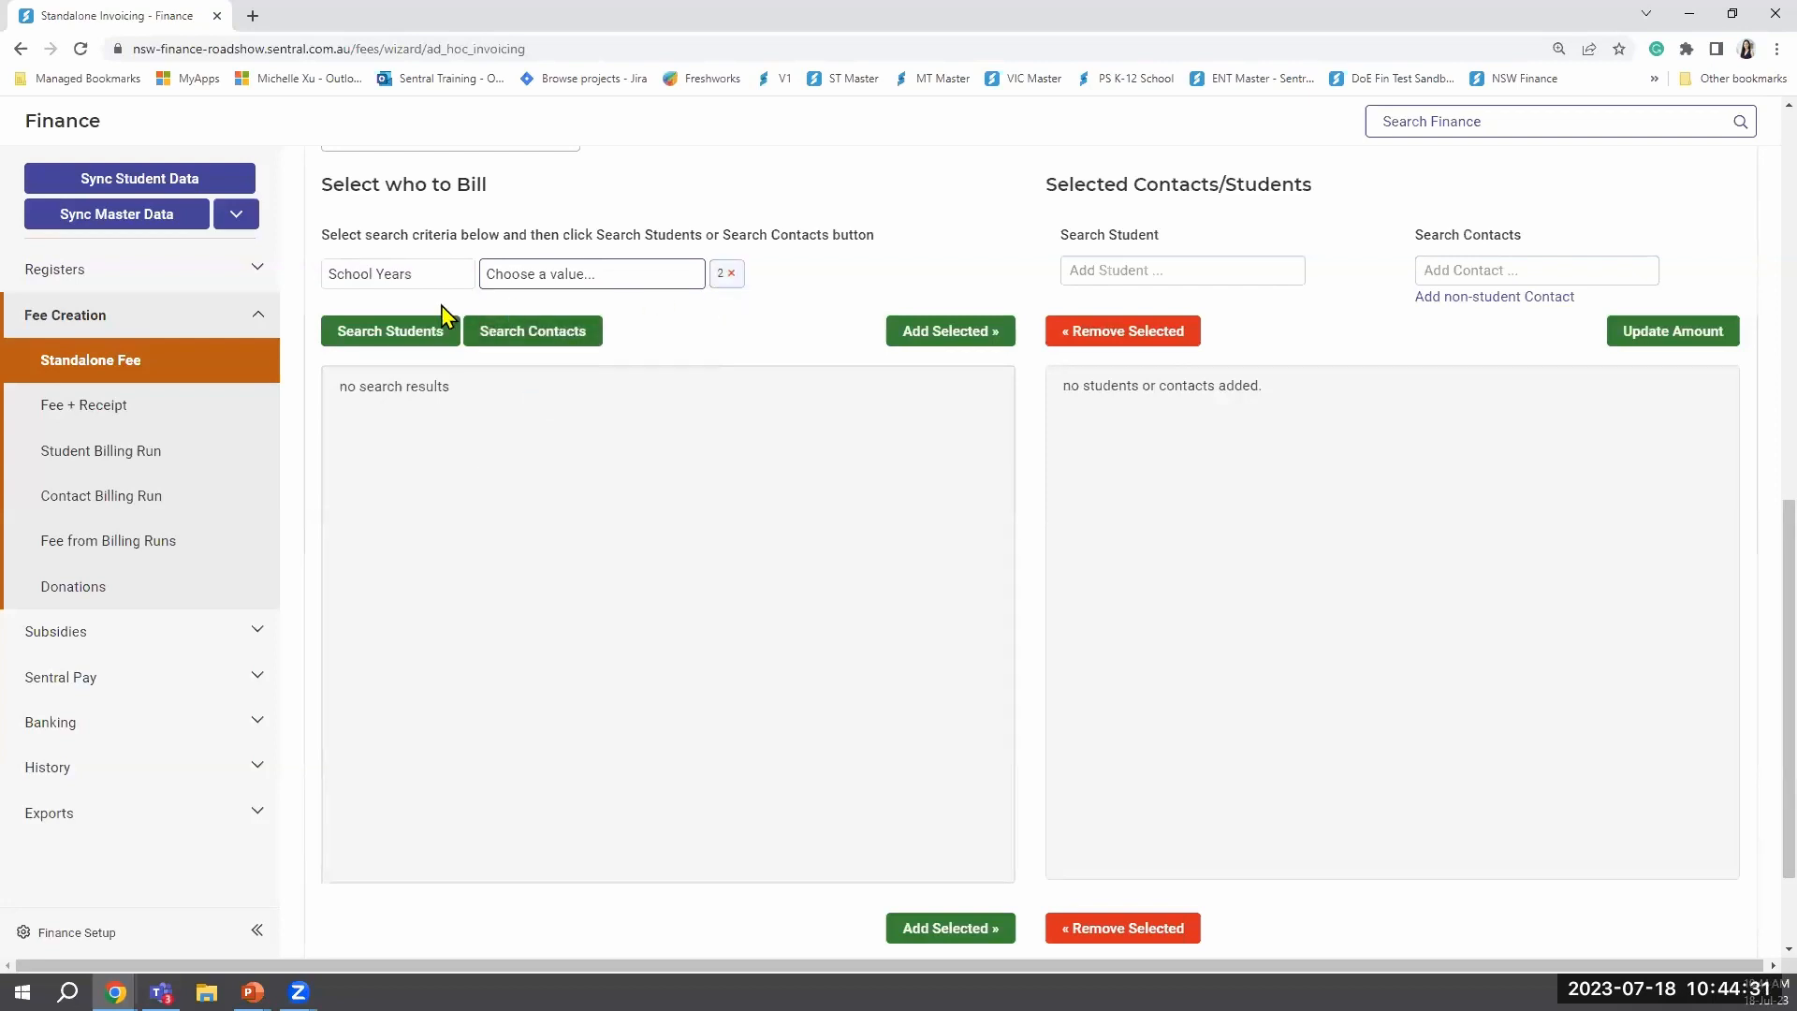
left_click(398, 345)
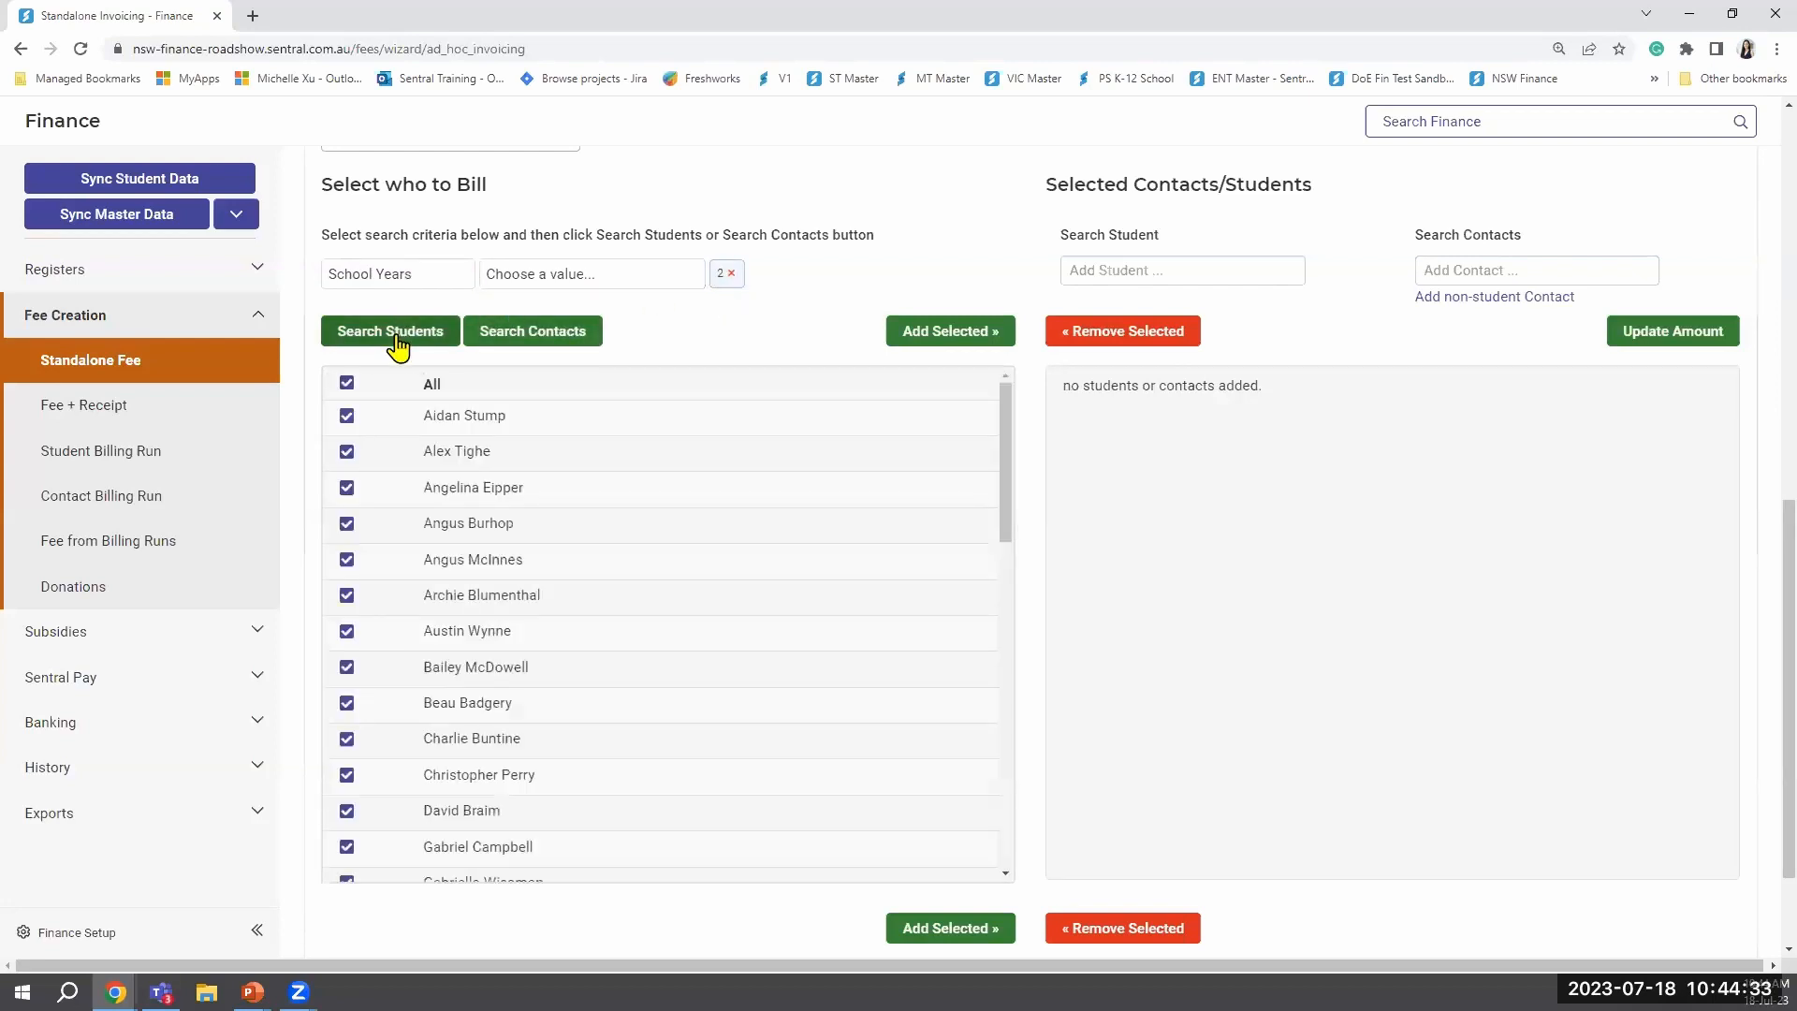
left_click(960, 341)
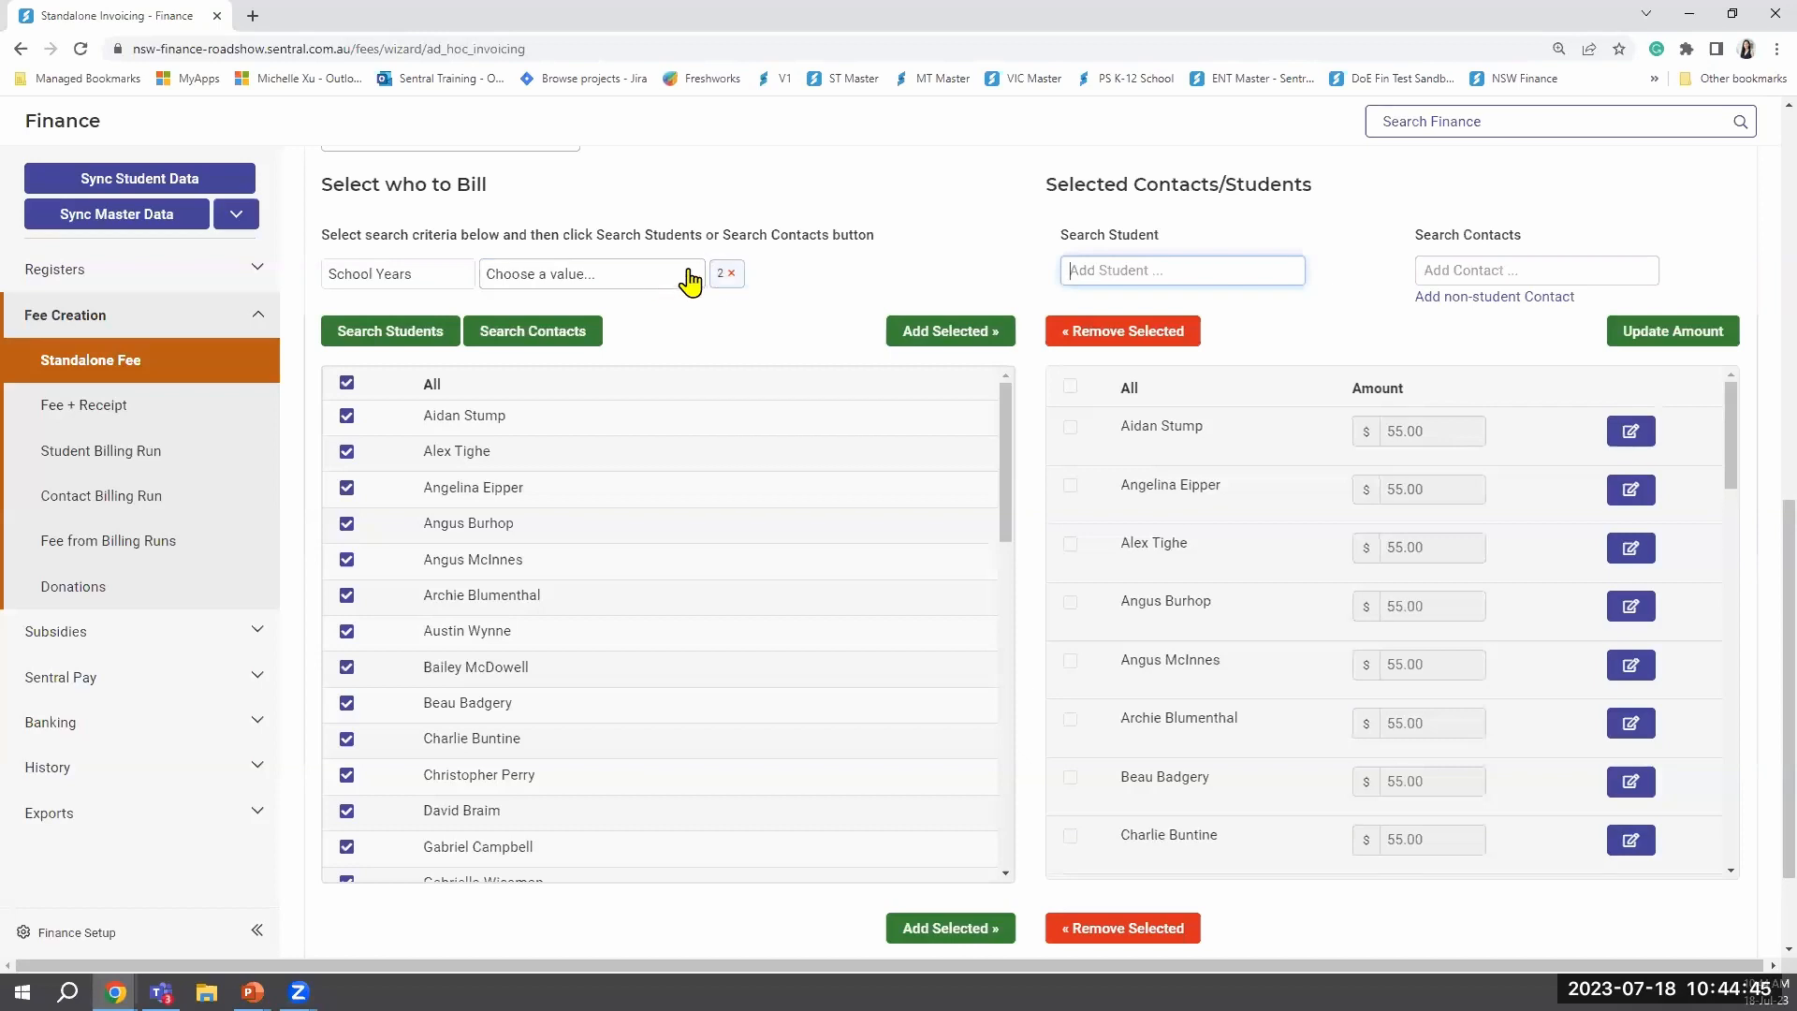
- Add school year 3 to the student search criteria and remove it again
left_click(639, 278)
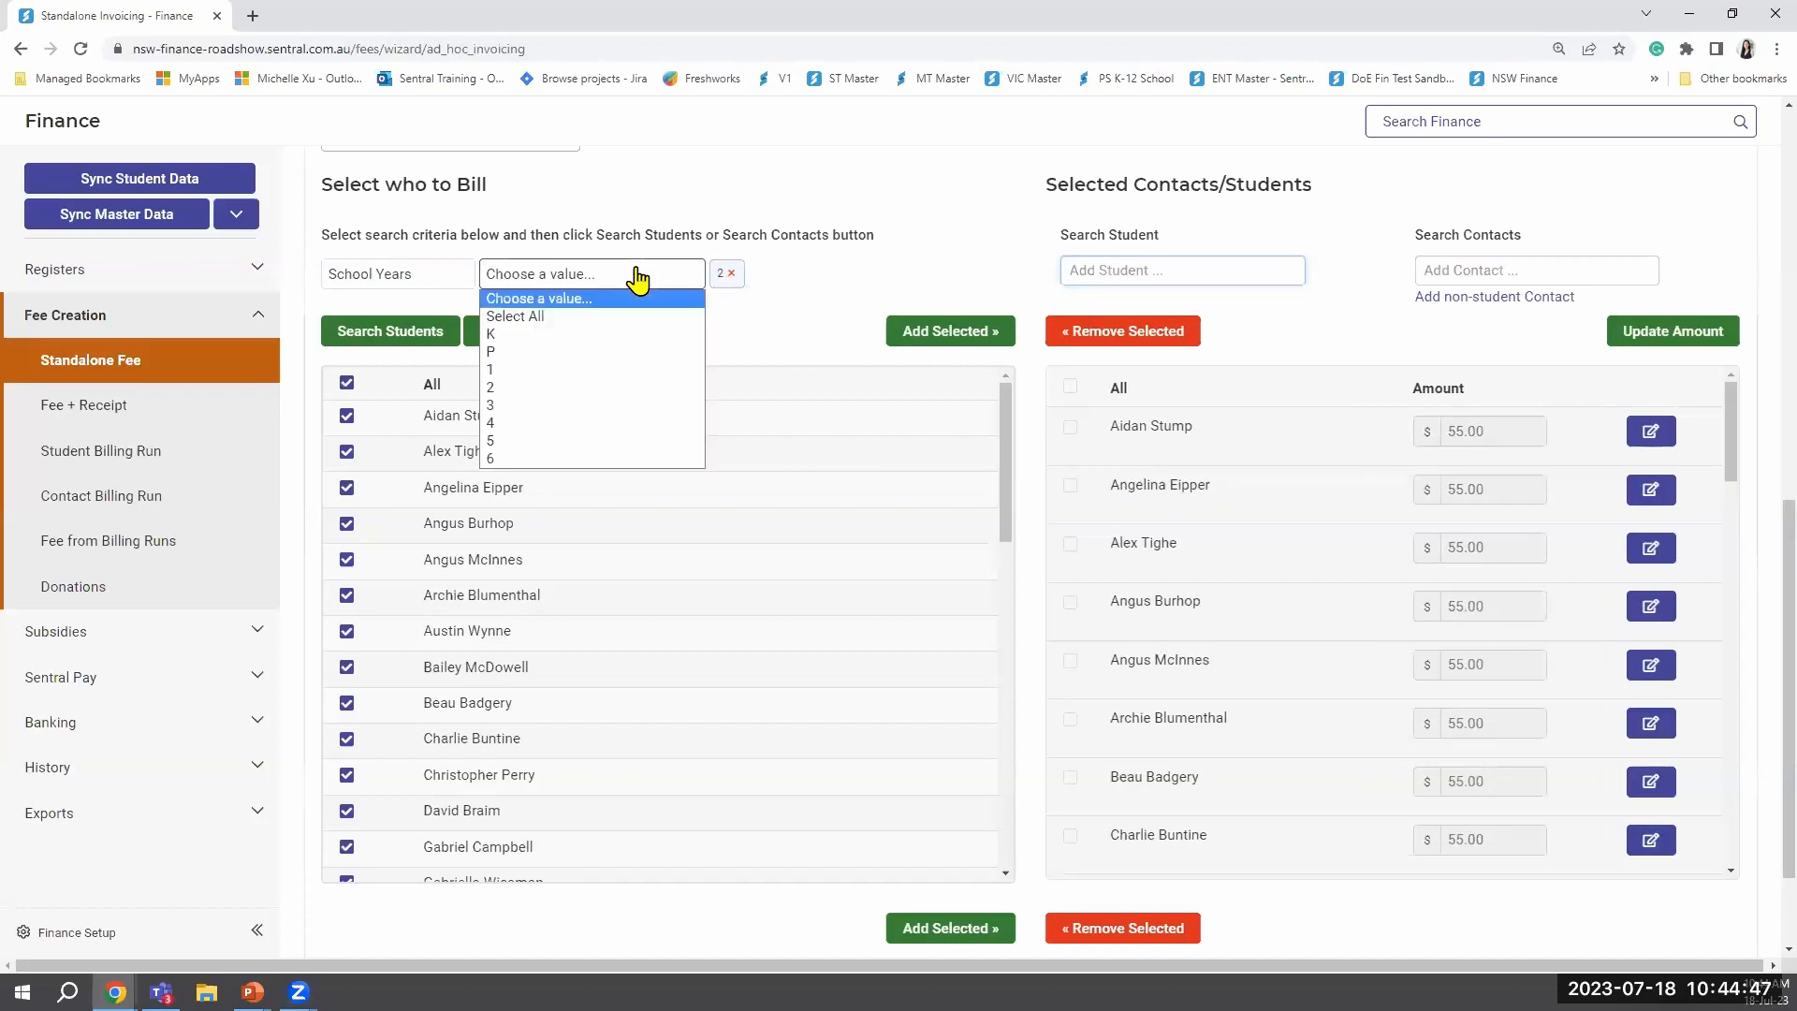
left_click(564, 416)
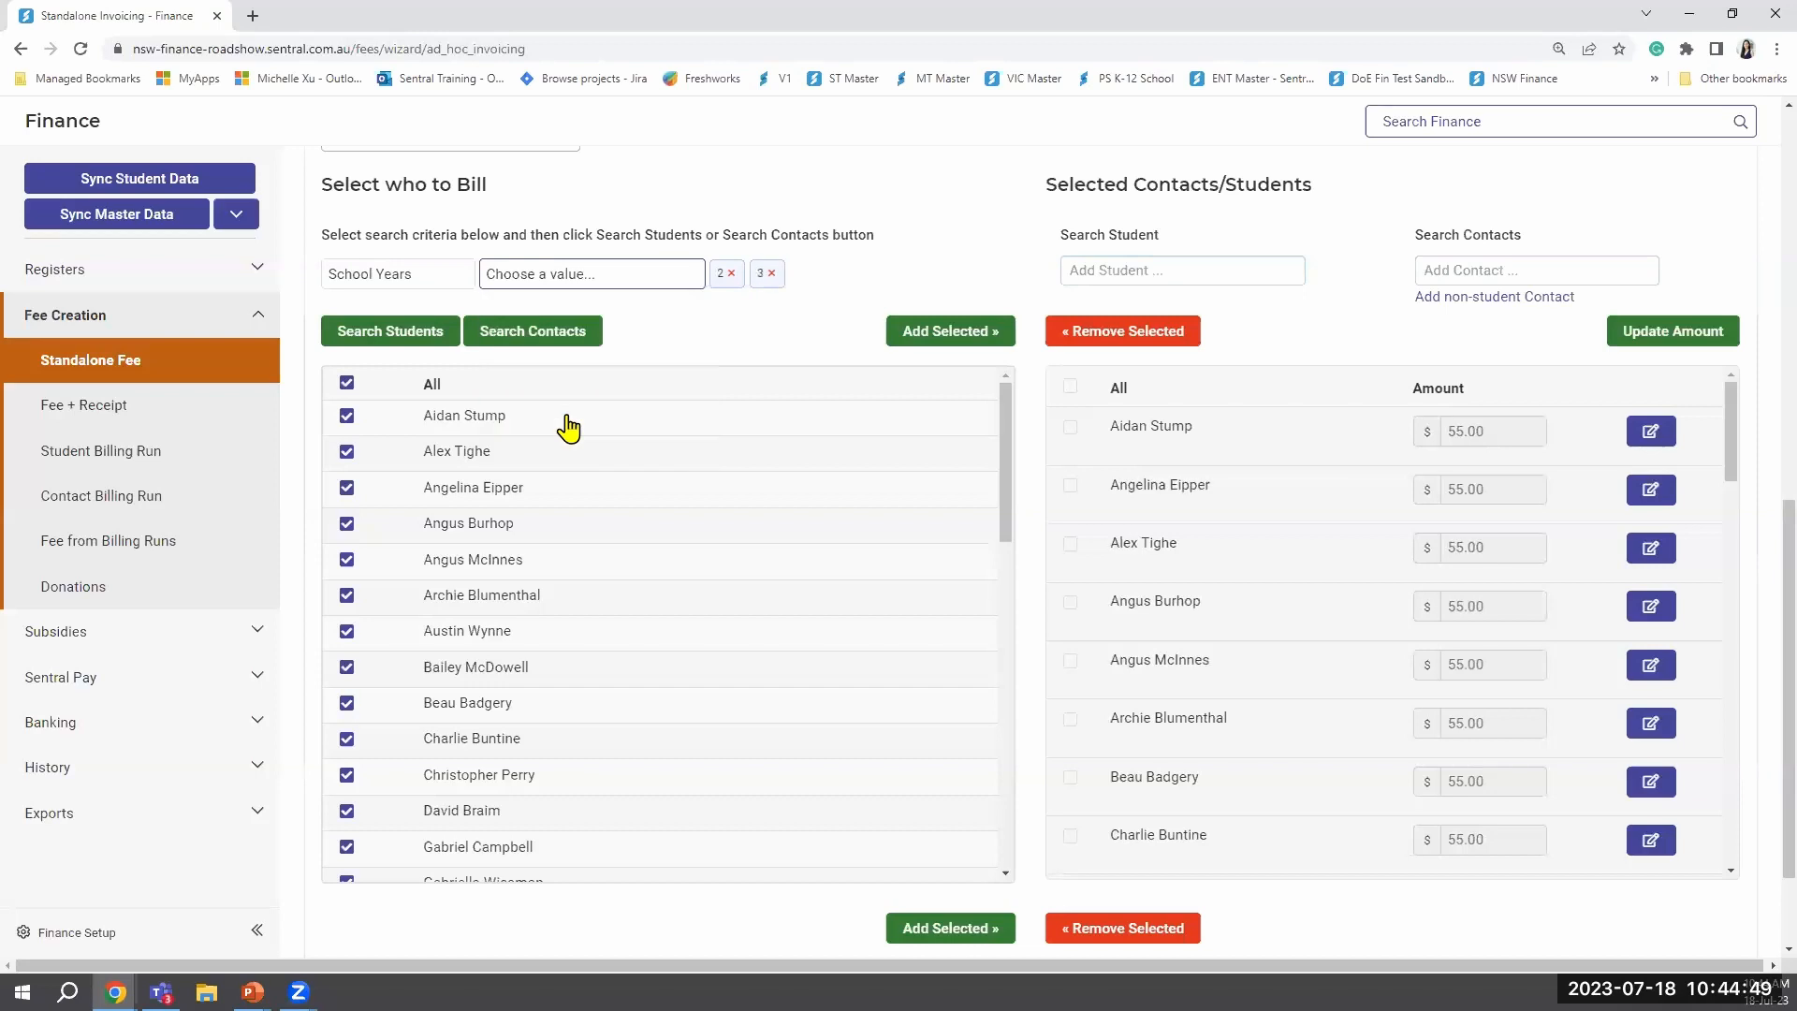
left_click(772, 274)
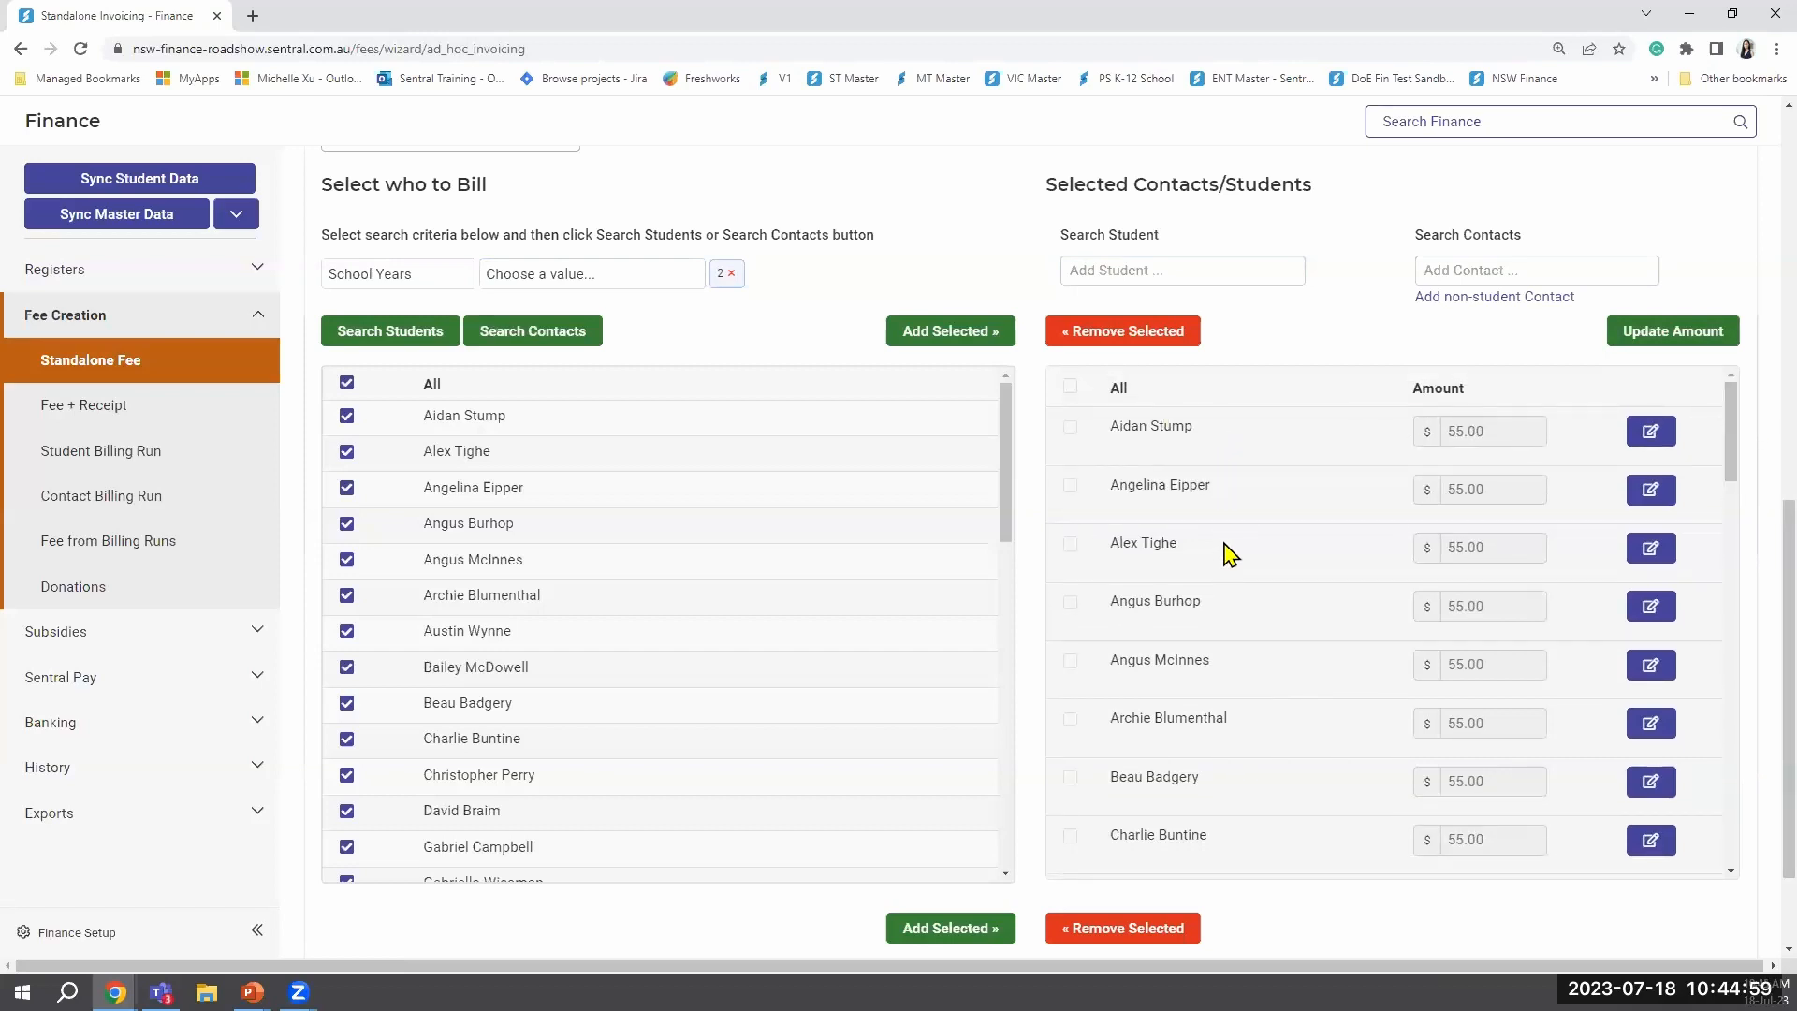
- Override the individual fee amounts, setting the second selected student to 50.00 and the fifth to 45.00
left_click(1651, 493)
left_click(1463, 487)
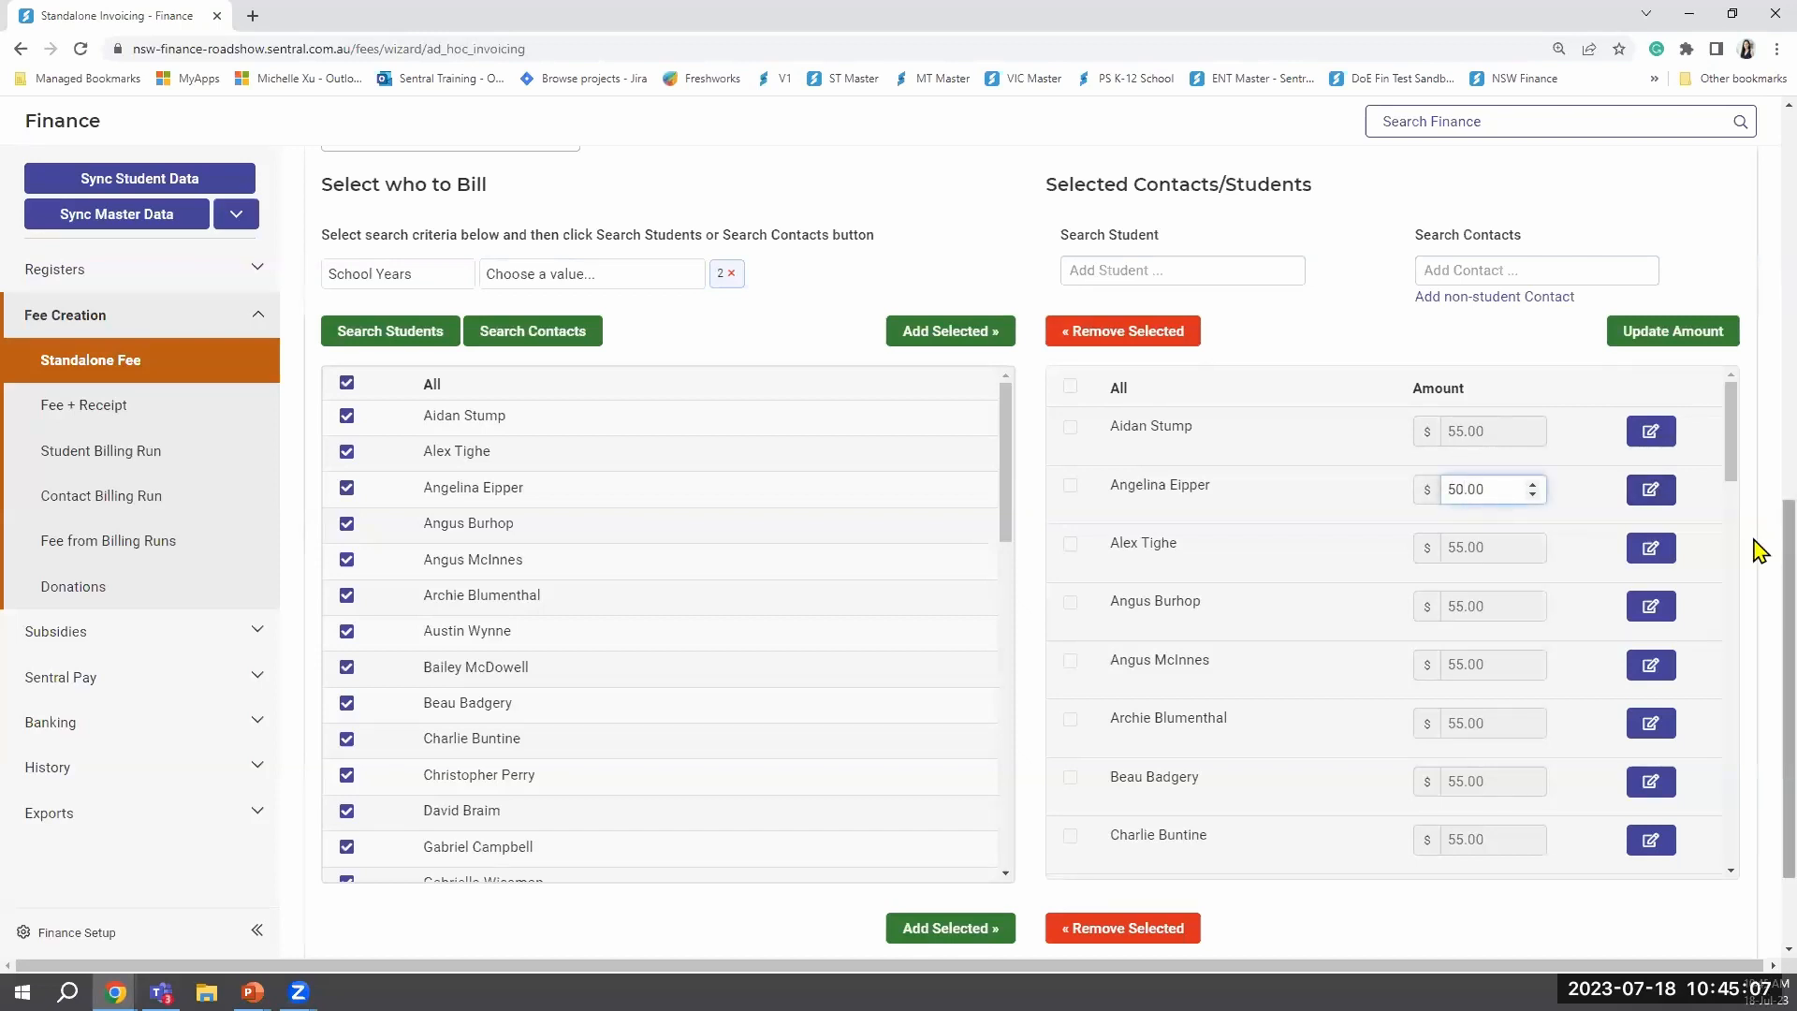
left_click(1650, 665)
double_click(1470, 663)
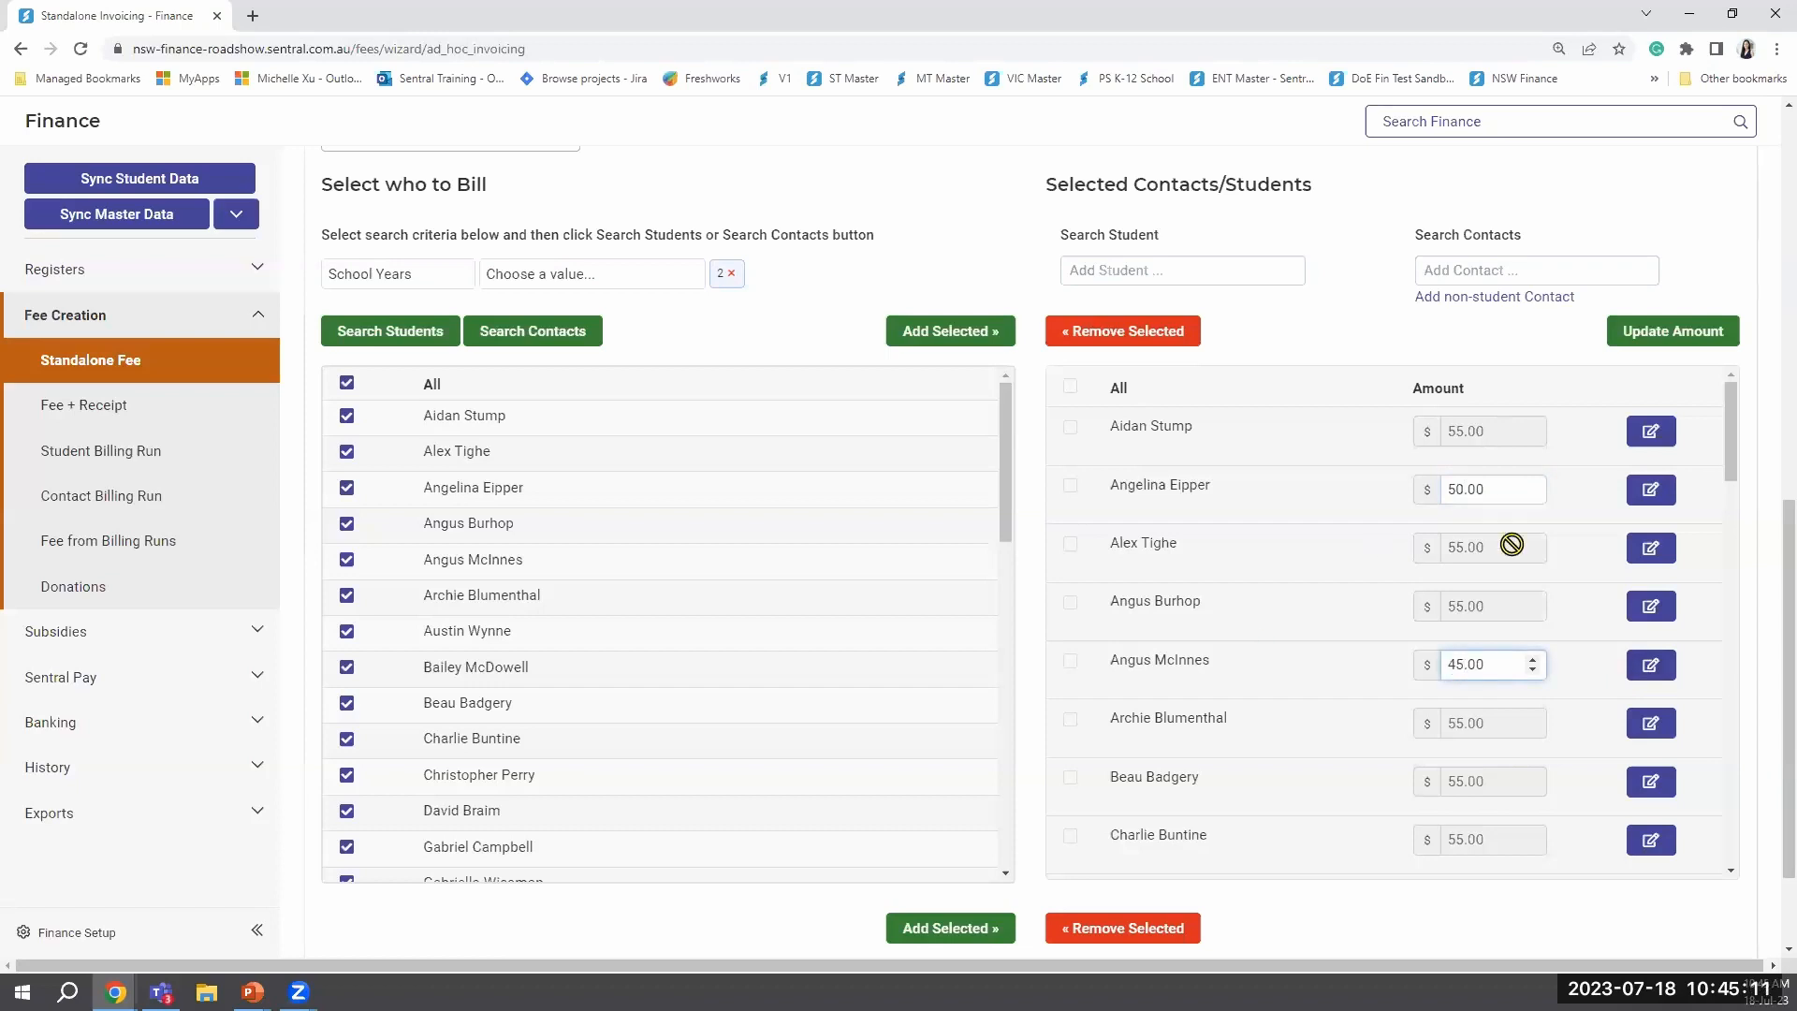
left_click(1741, 662)
- Generate the preview of the Year 2 voluntary contribution fees for the selected students
scroll(1736, 449, "down", 3)
left_click_drag(1736, 449, 1732, 385)
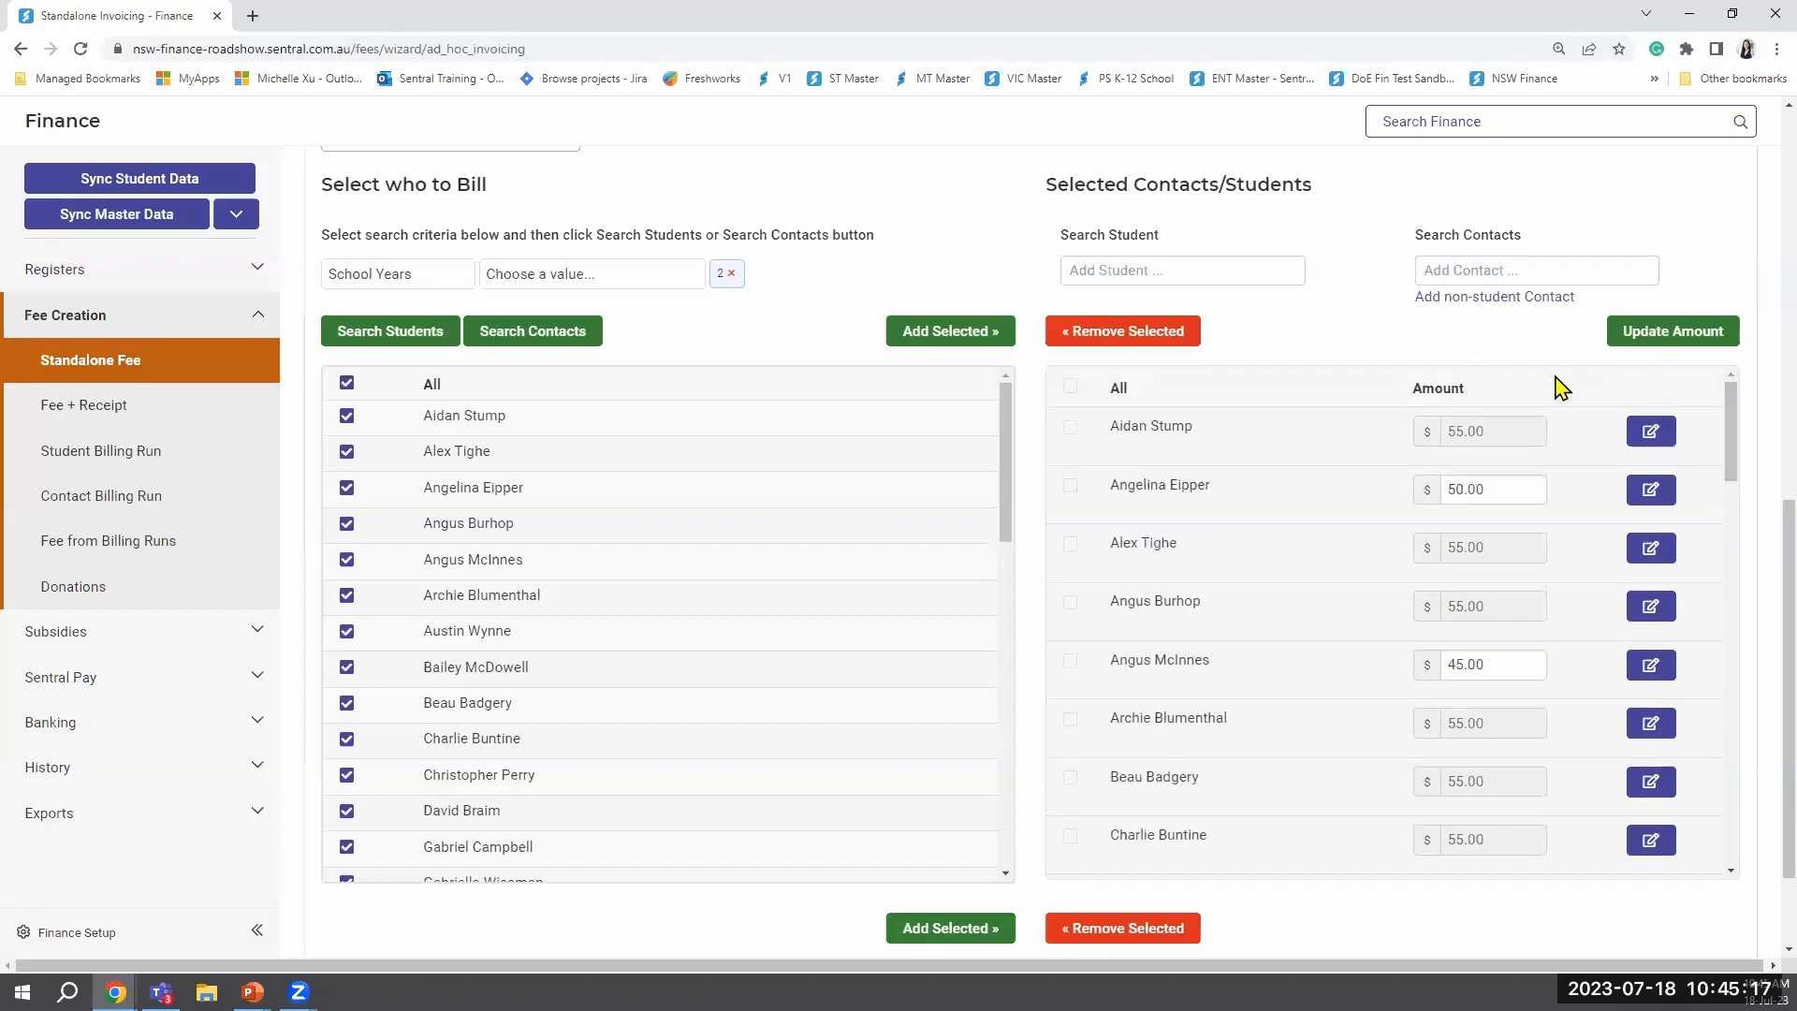
scroll(1588, 804, "down", 1)
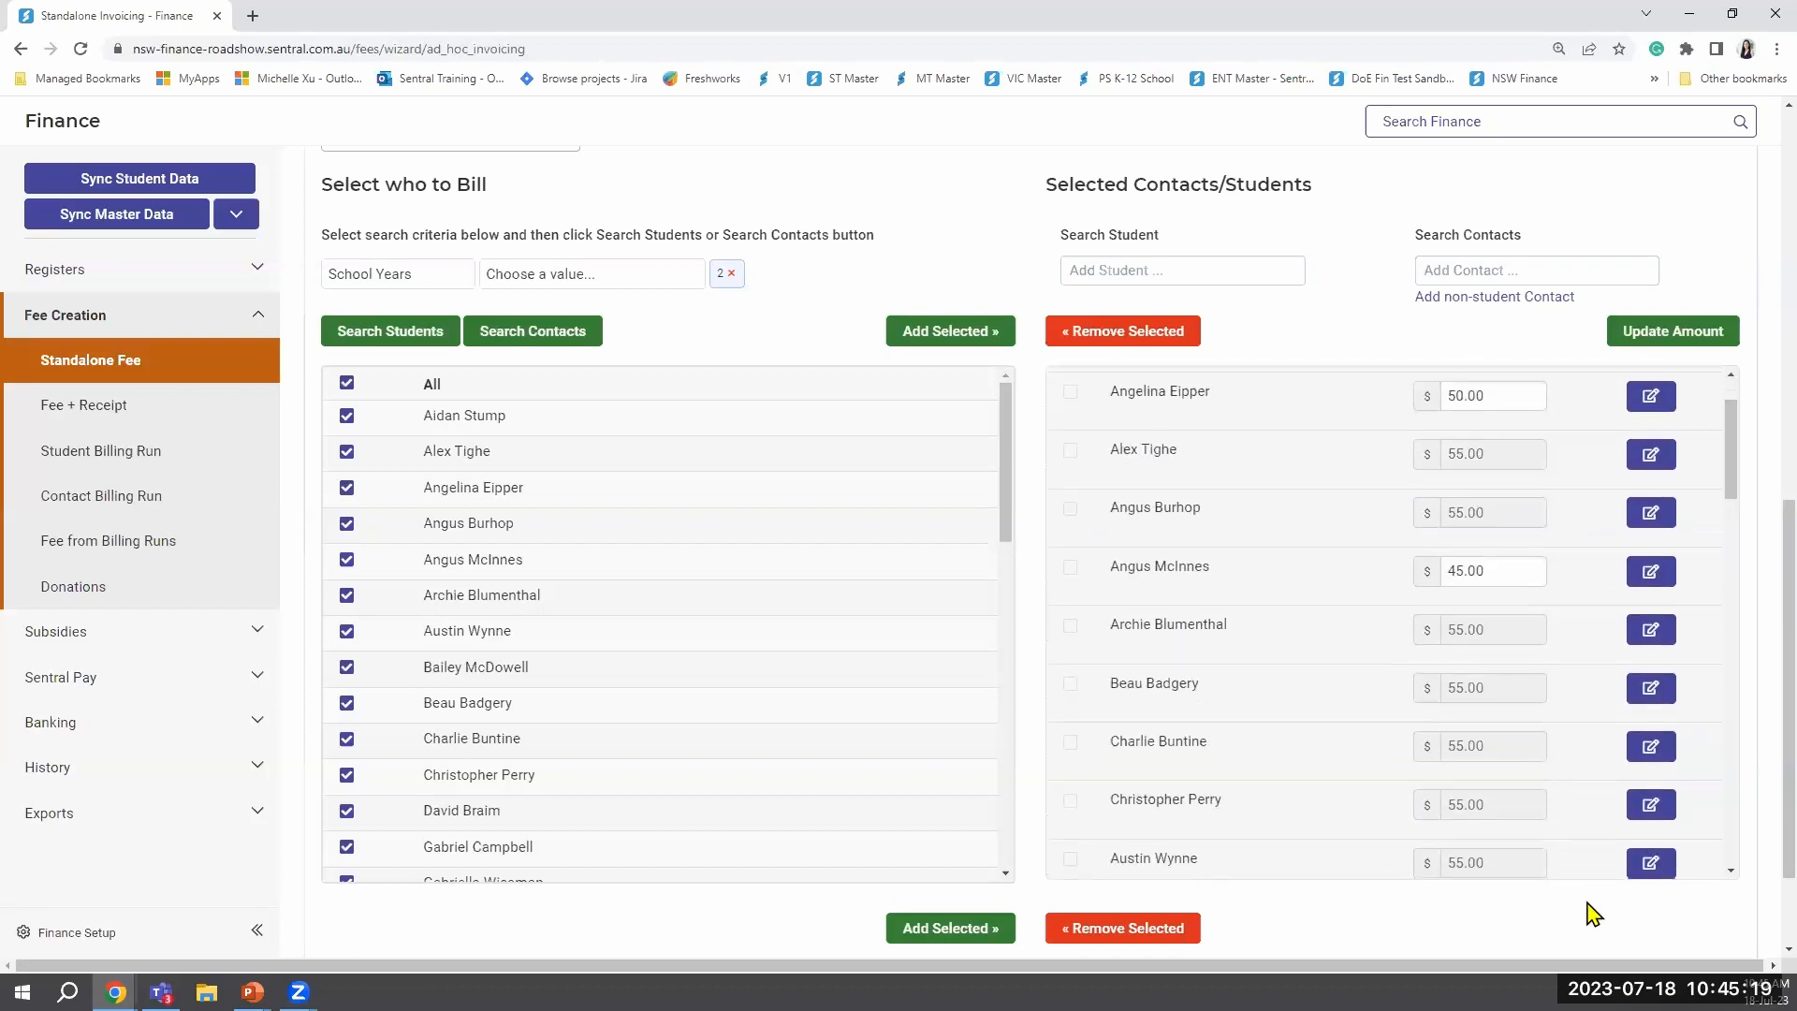
scroll(1586, 917, "down", 1)
left_click(1677, 894)
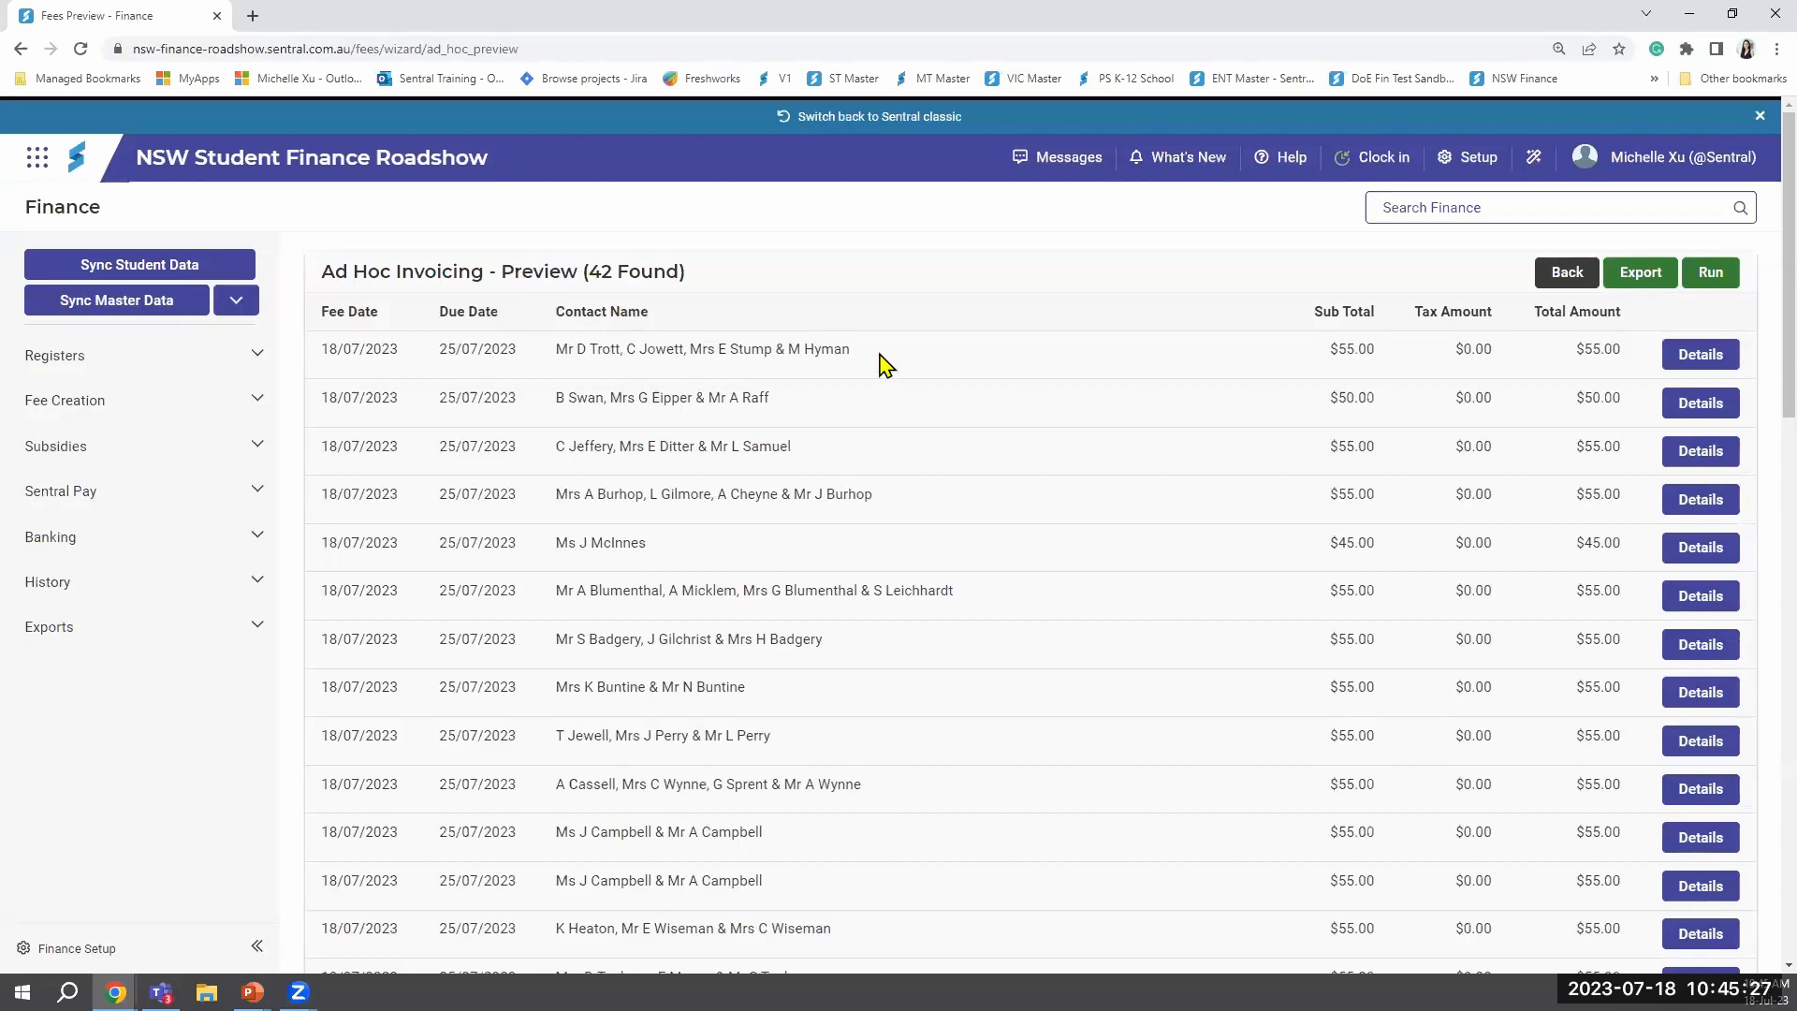
- Examine the line details of the $45.00 fee in the preview, collapse them, and look over the remaining fees
left_click(1696, 552)
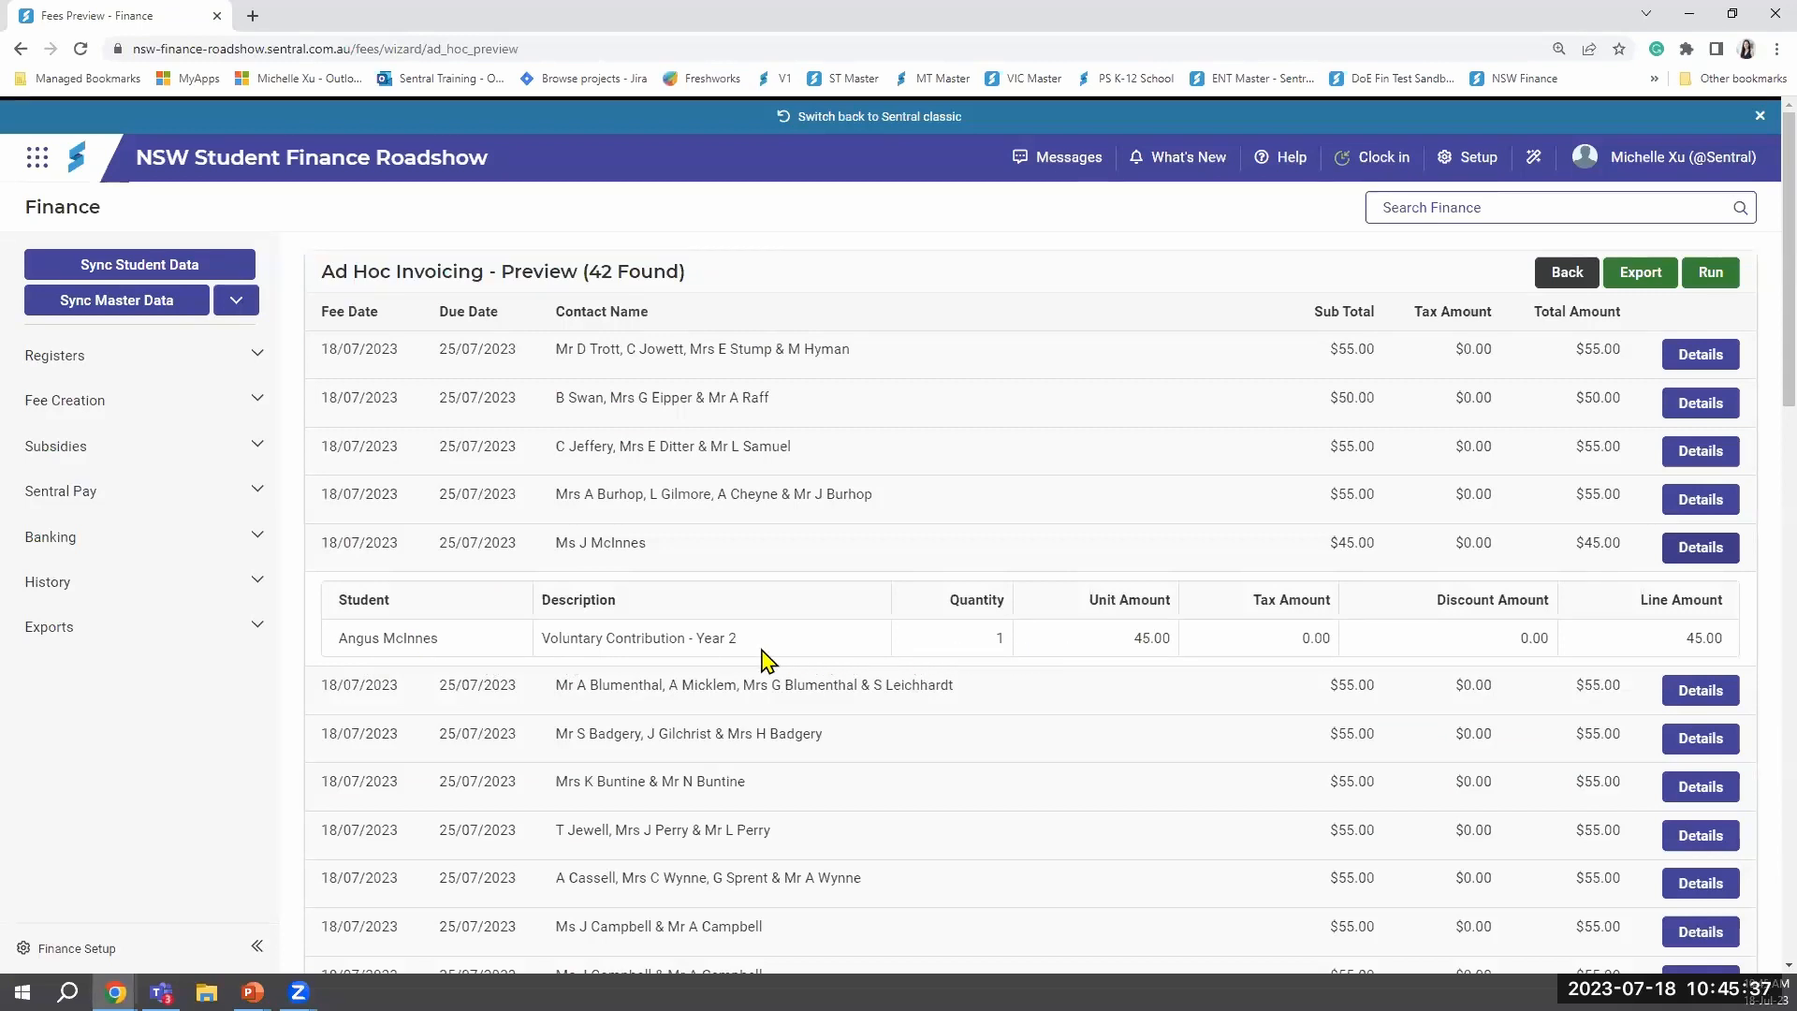
left_click(1700, 548)
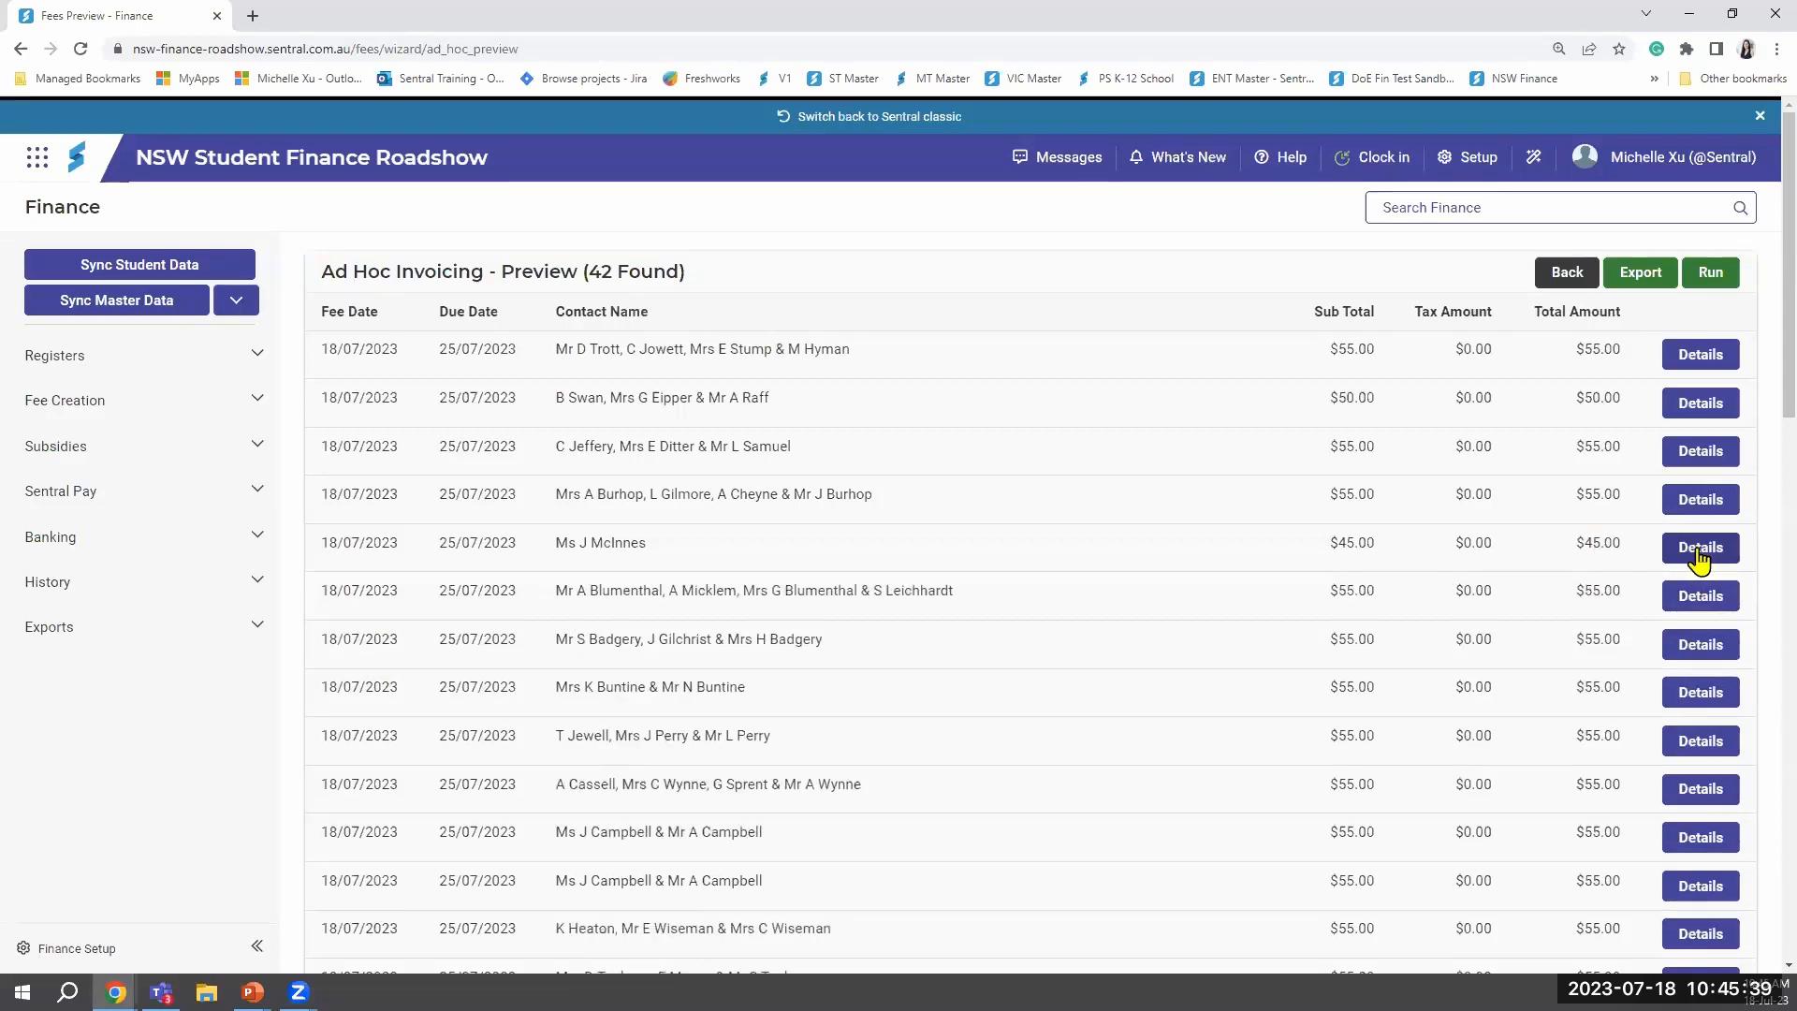
scroll(1757, 398, "down", 3)
scroll(1756, 397, "up", 3)
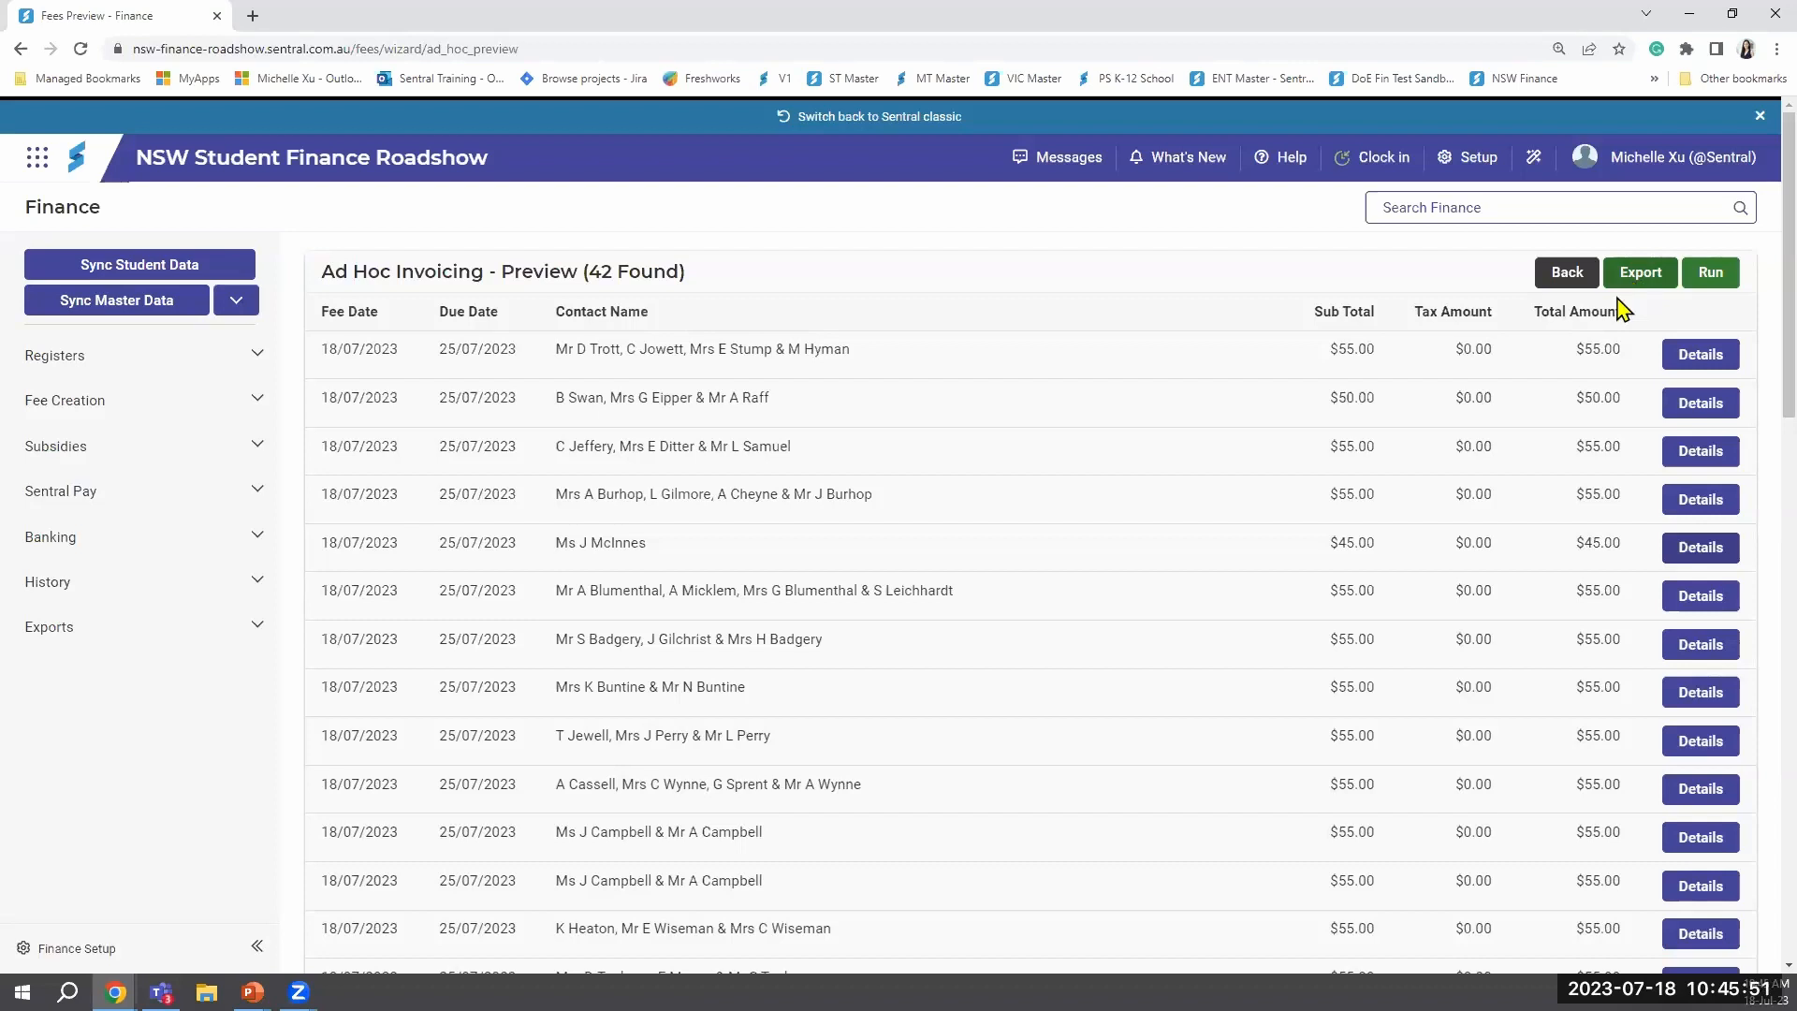
- Run the previewed standalone fees to create them and look over the resulting entries in the Fee Register
left_click(1710, 281)
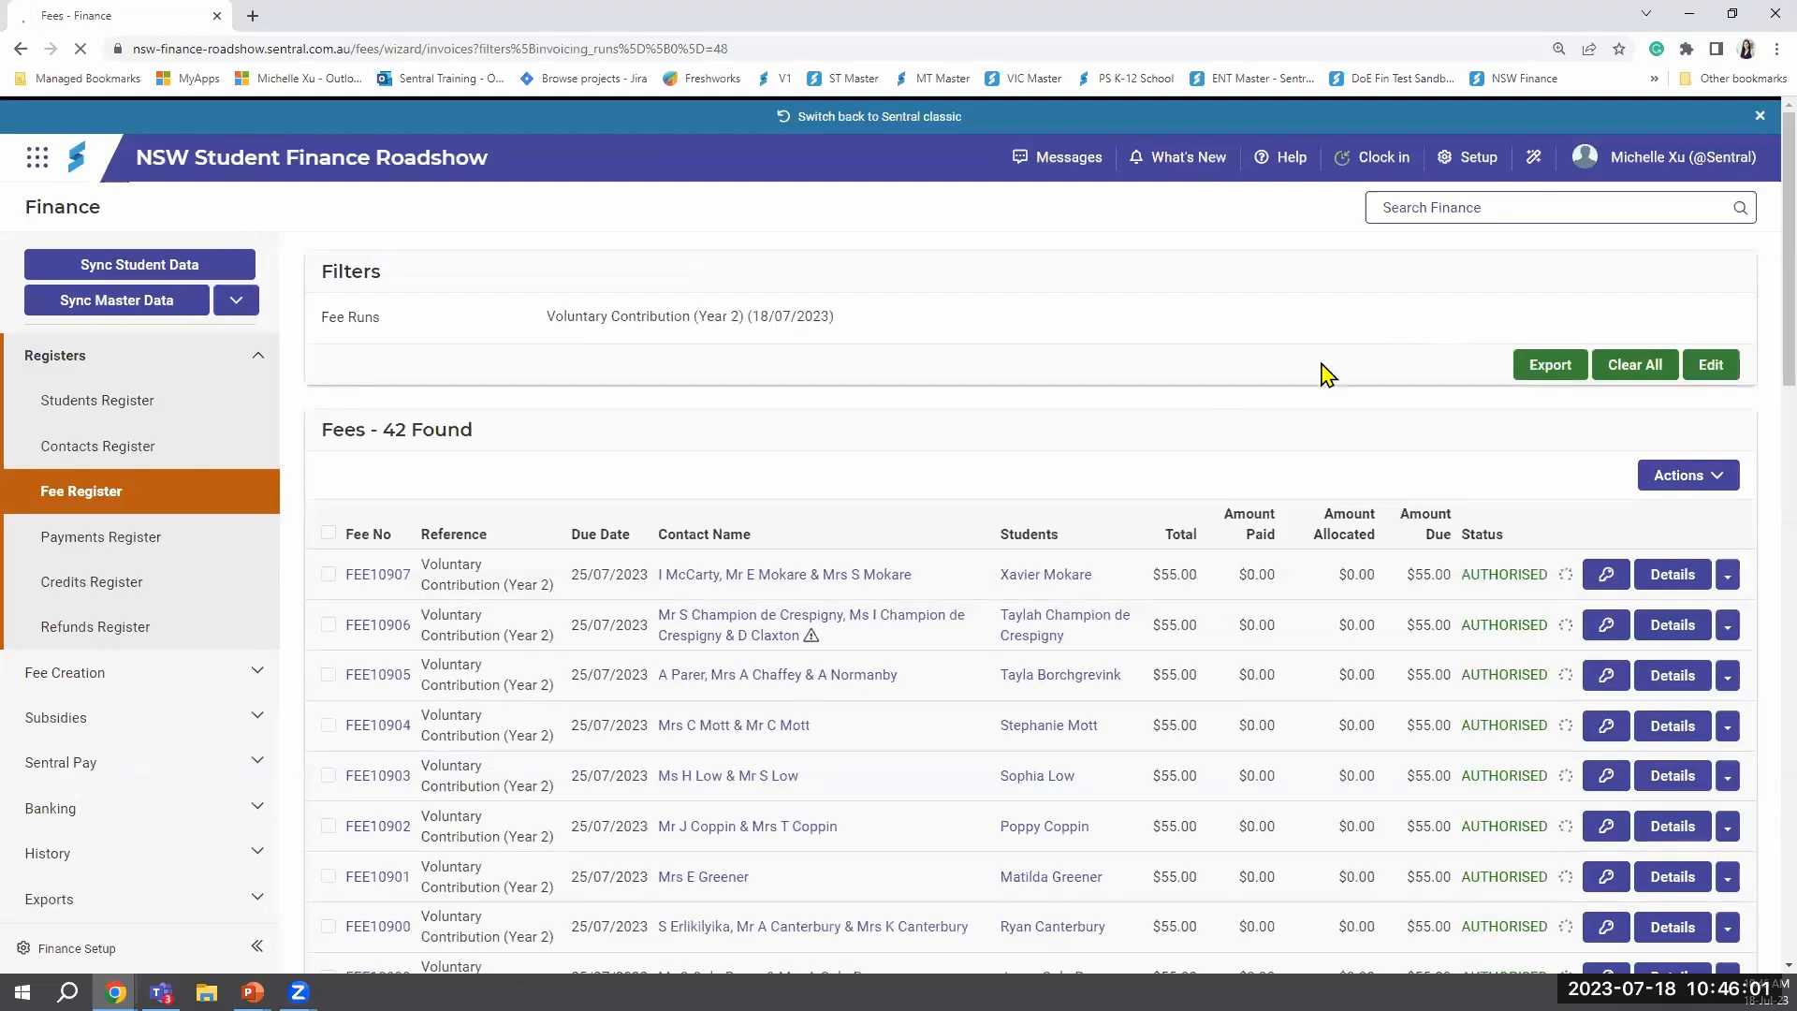
scroll(898, 439, "down", 1)
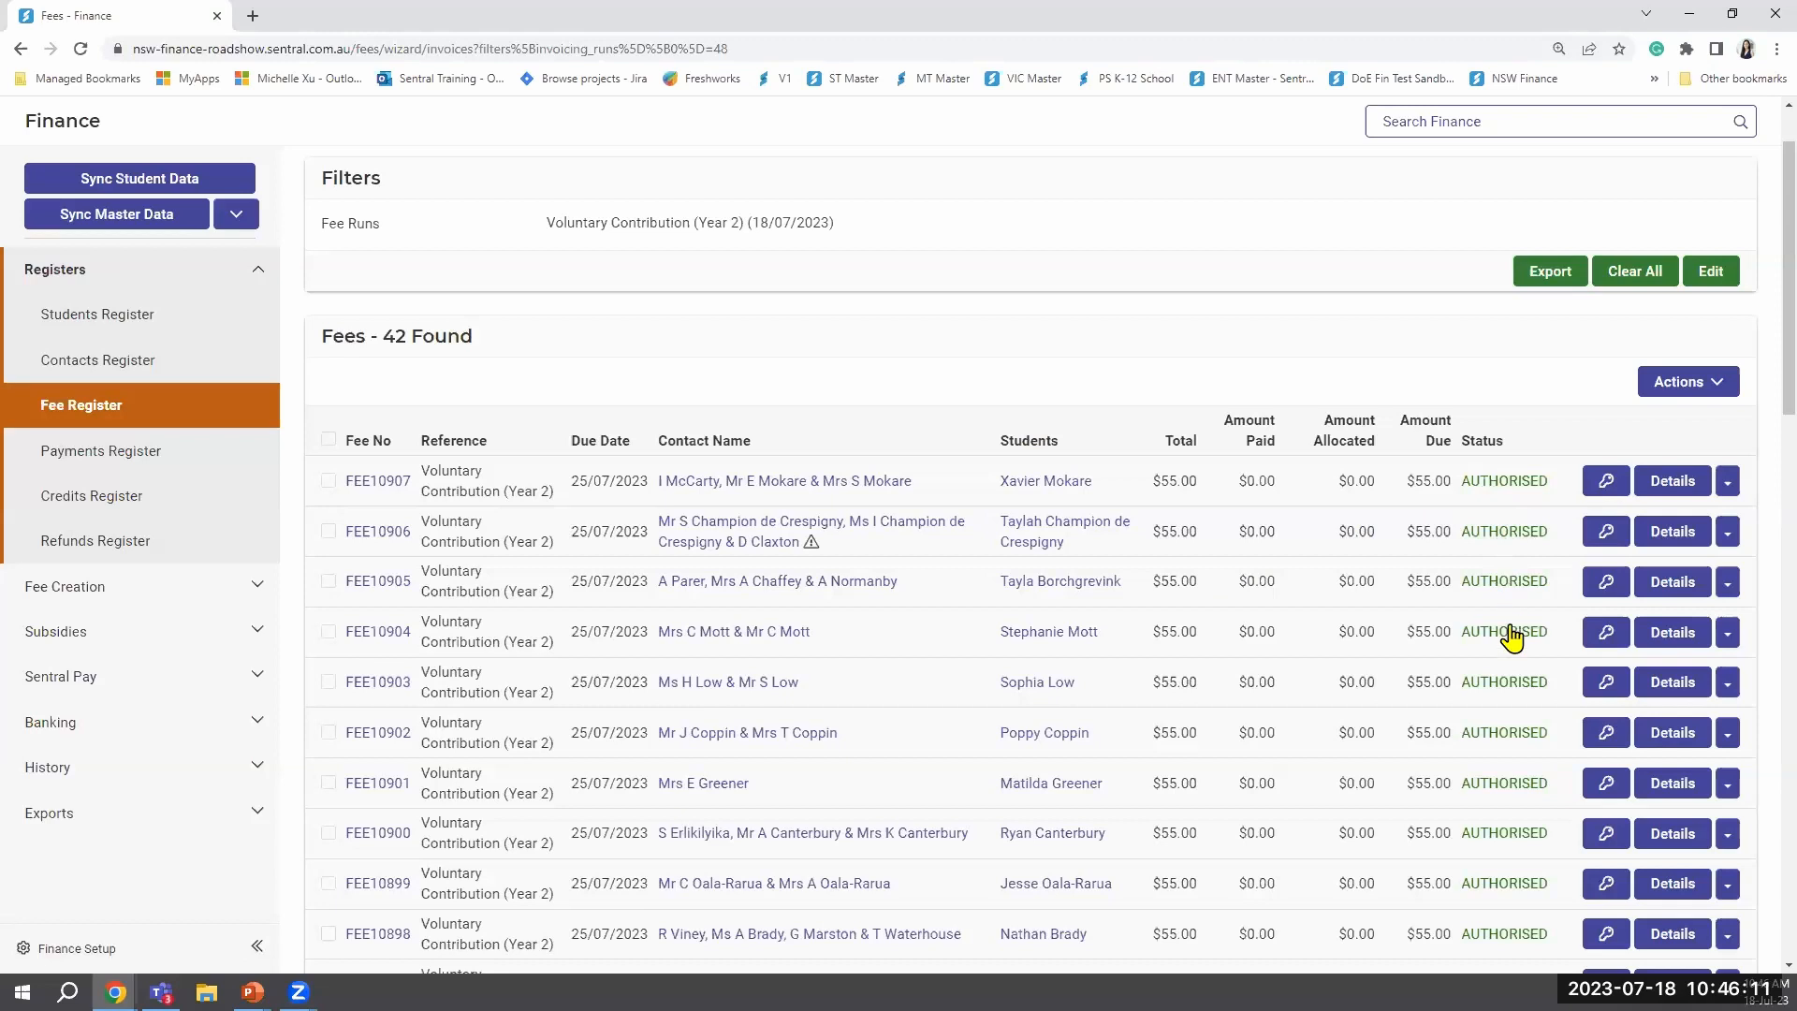
scroll(1254, 693, "down", 1)
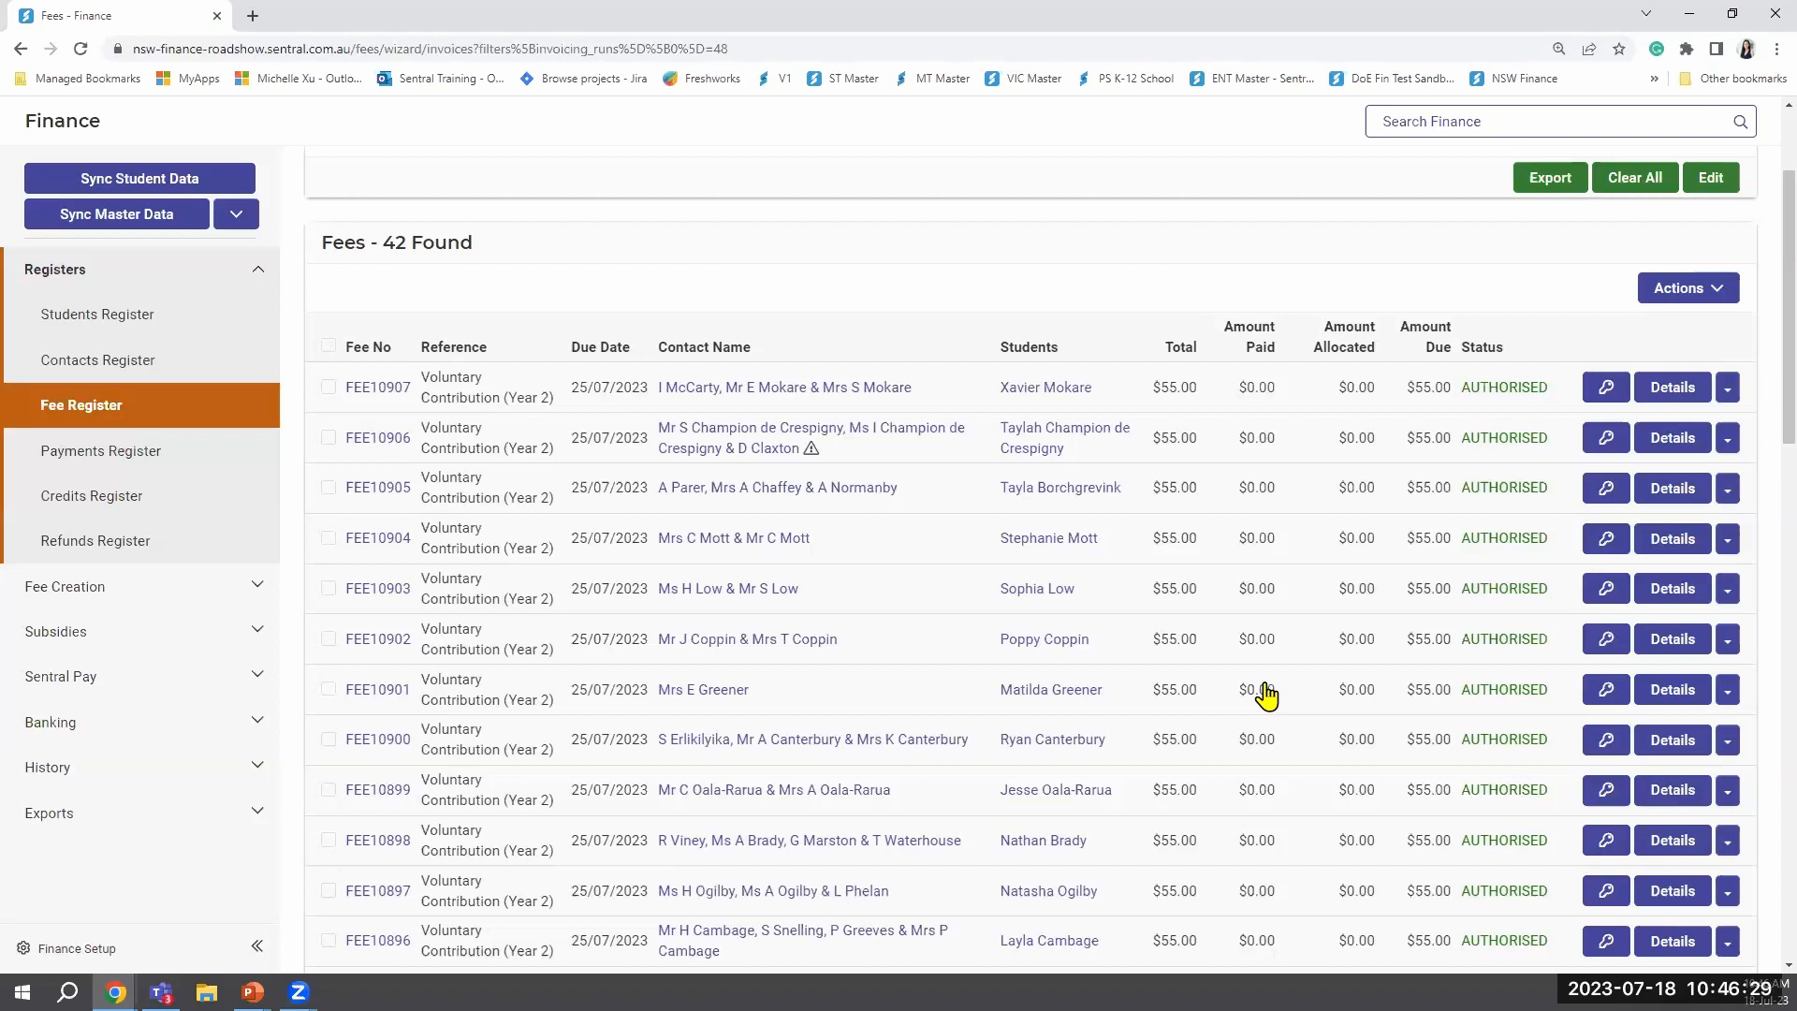
- Select all fees of the Year 2 voluntary contribution run and open the preview for publishing them to the portal
left_click(328, 345)
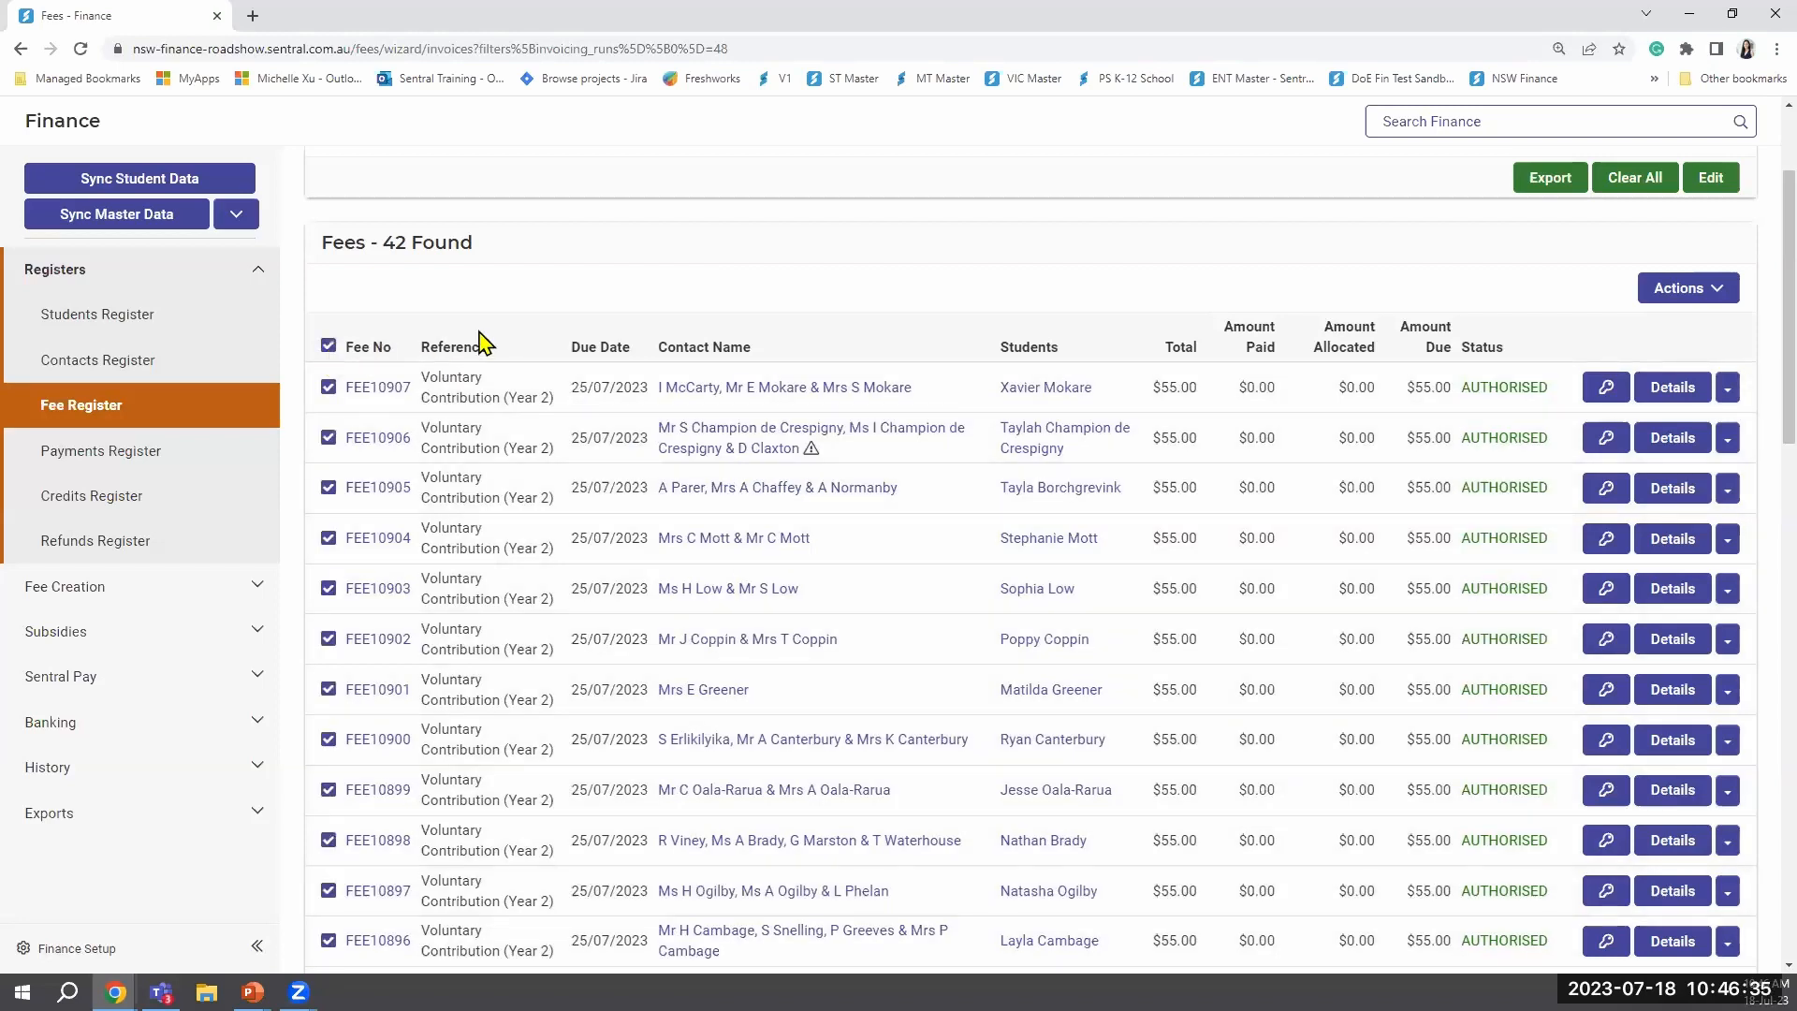
left_click(1689, 295)
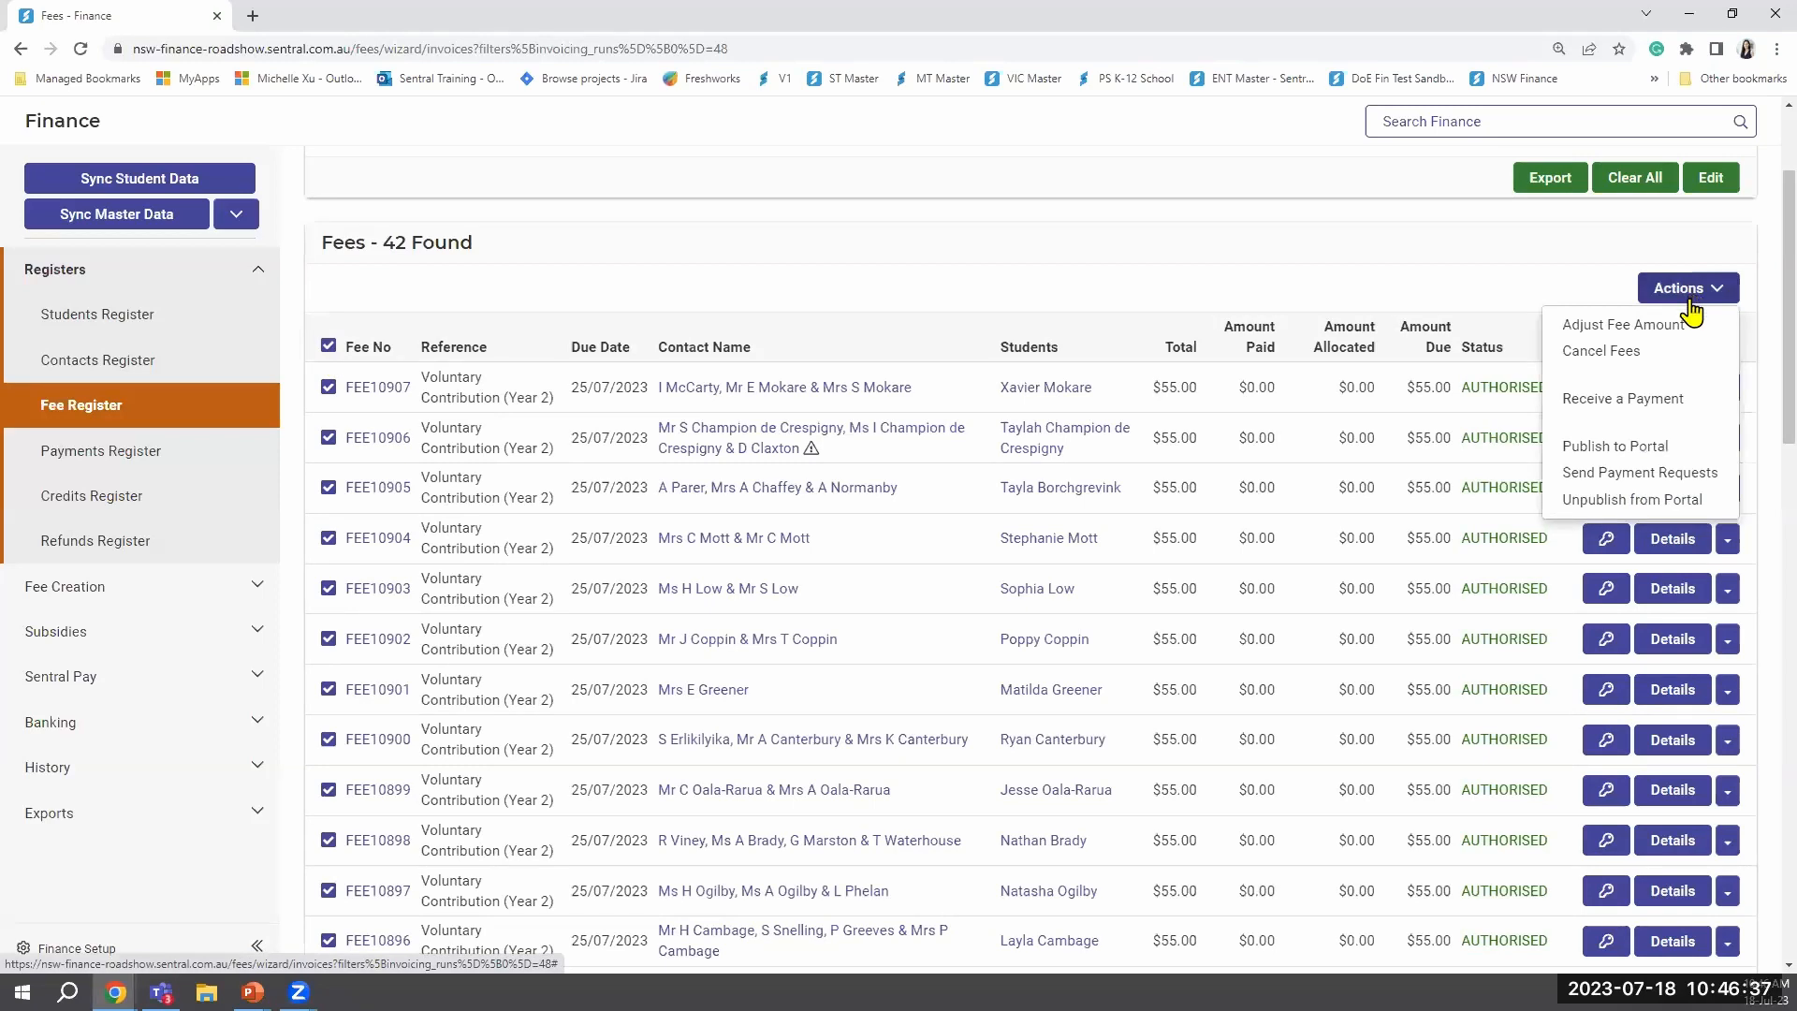
left_click(1640, 447)
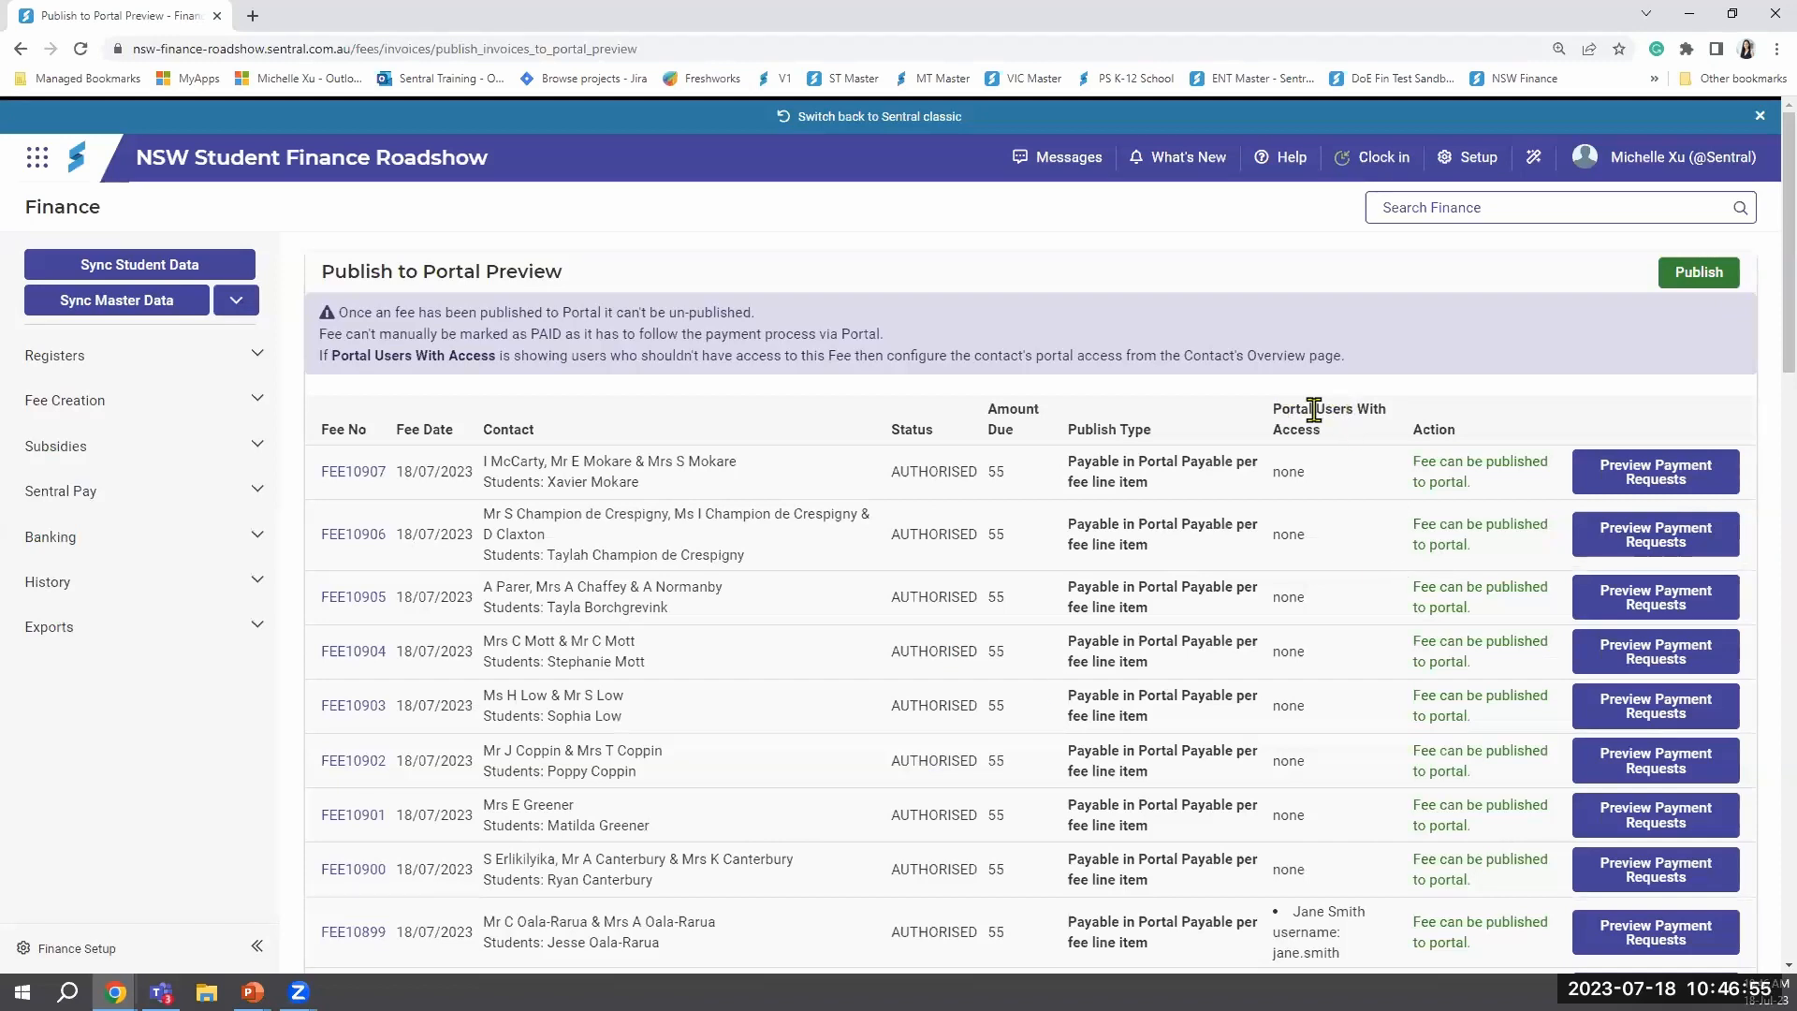
- Examine which fees have portal users with access, and preview the payment request of the fee with a linked portal user
scroll(1319, 471, "down", 1)
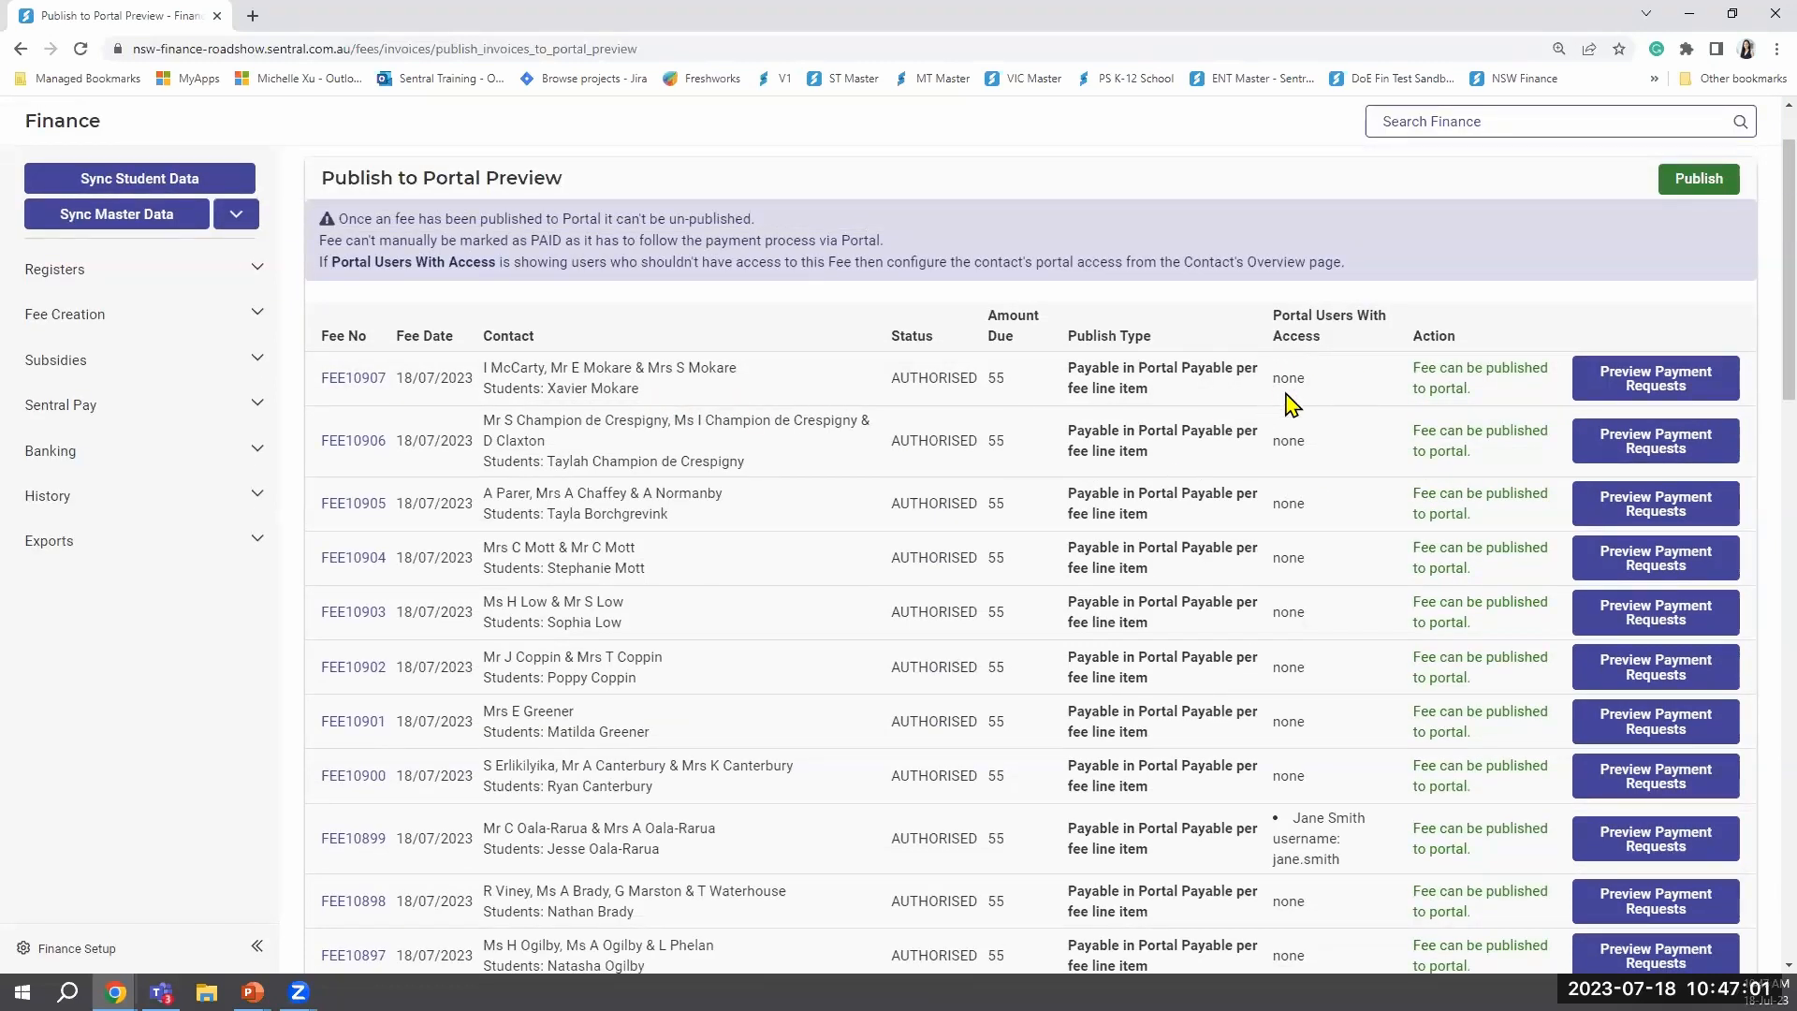
scroll(1329, 582, "down", 1)
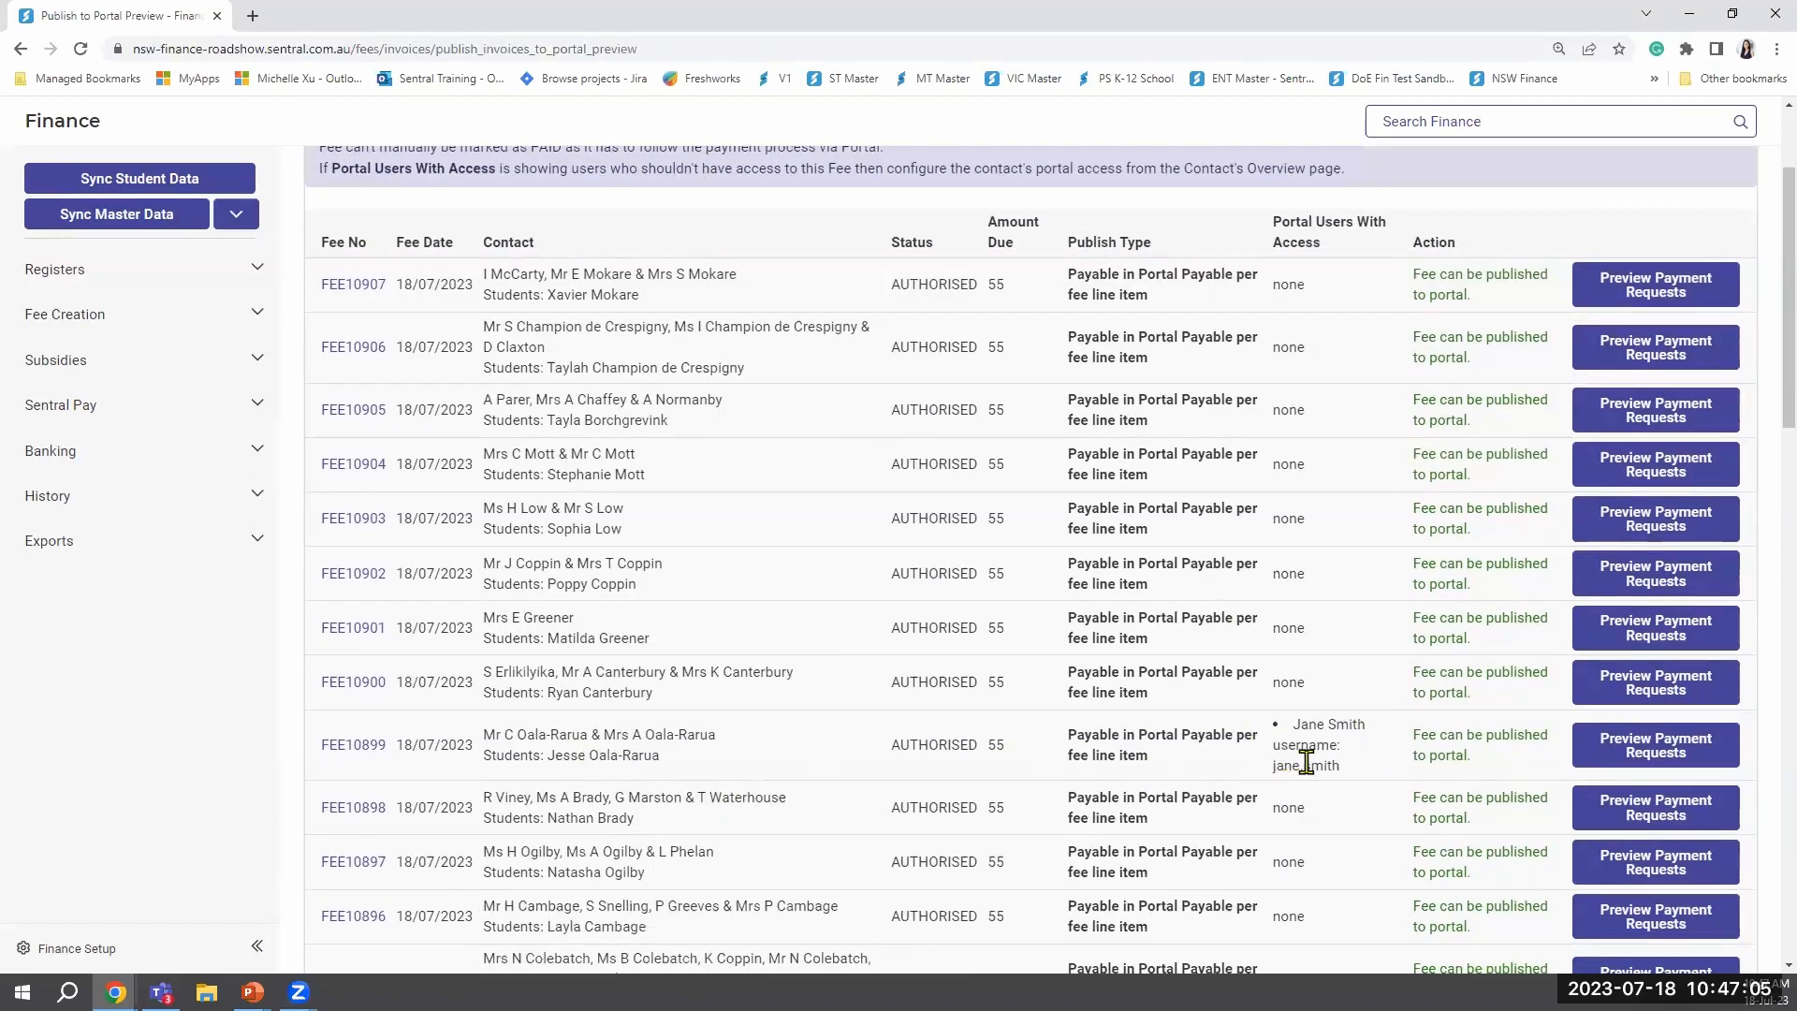
scroll(1327, 625, "down", 2)
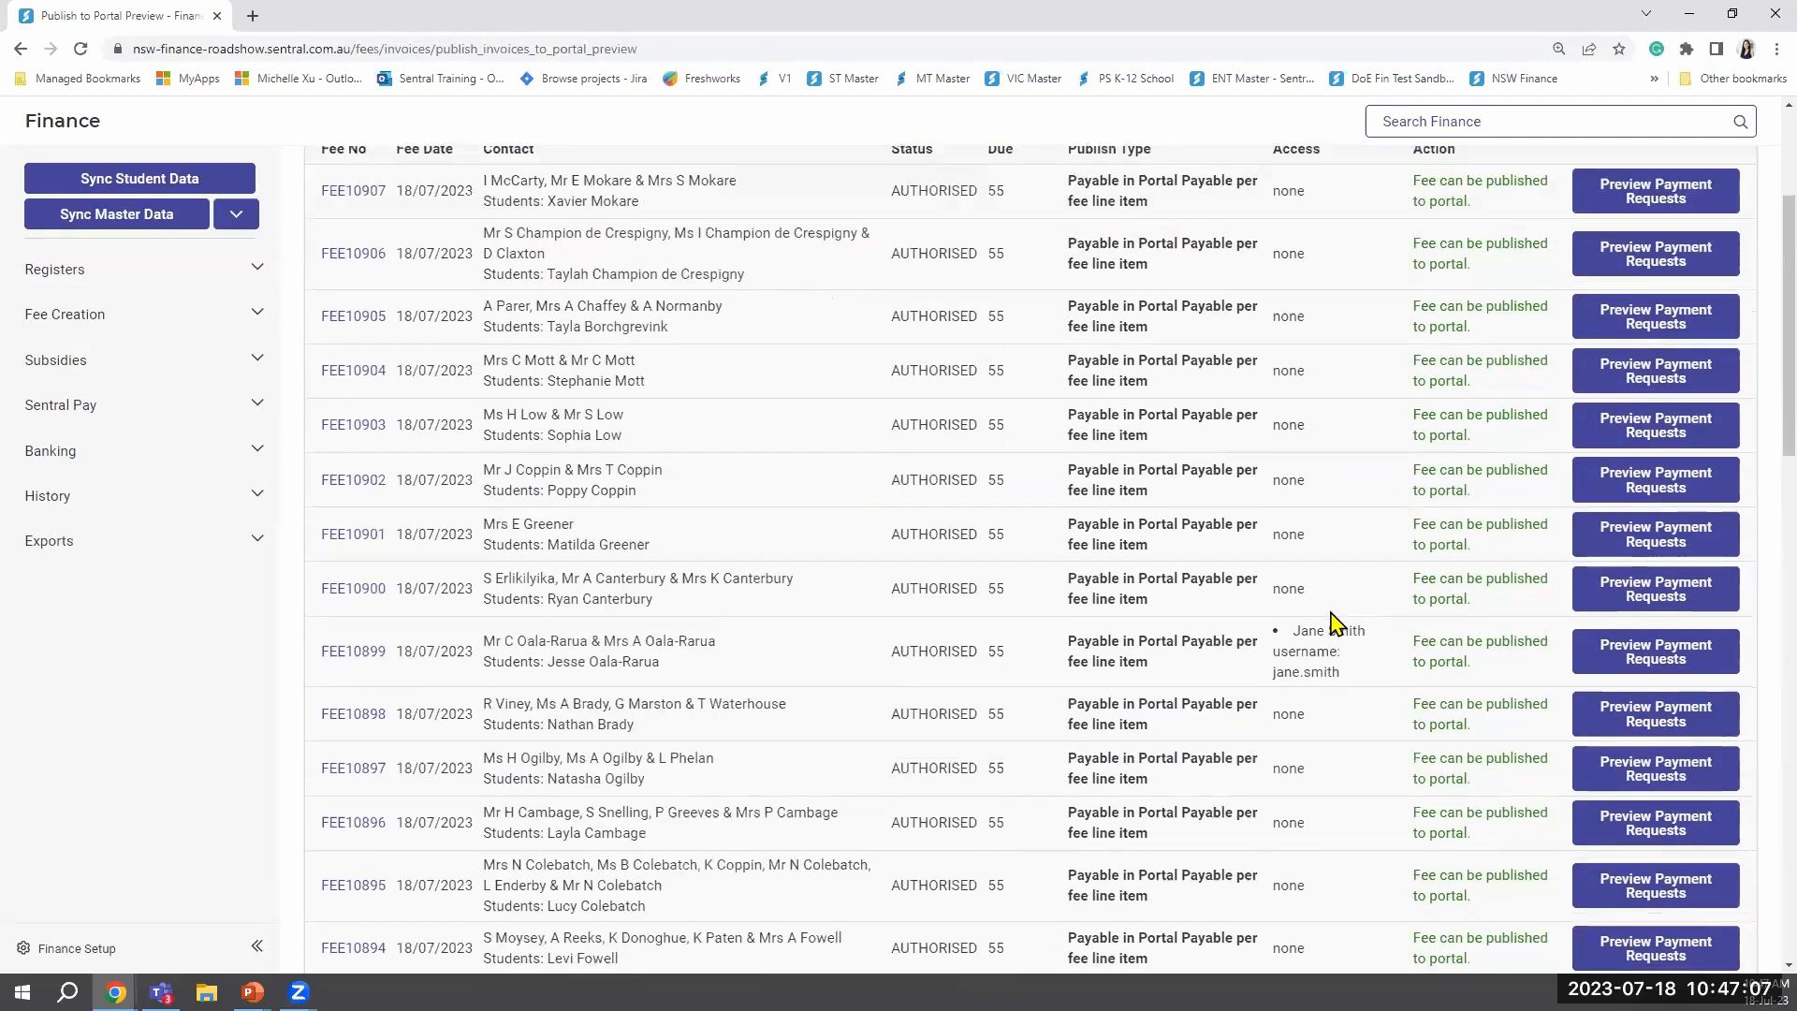
scroll(1340, 632, "up", 2)
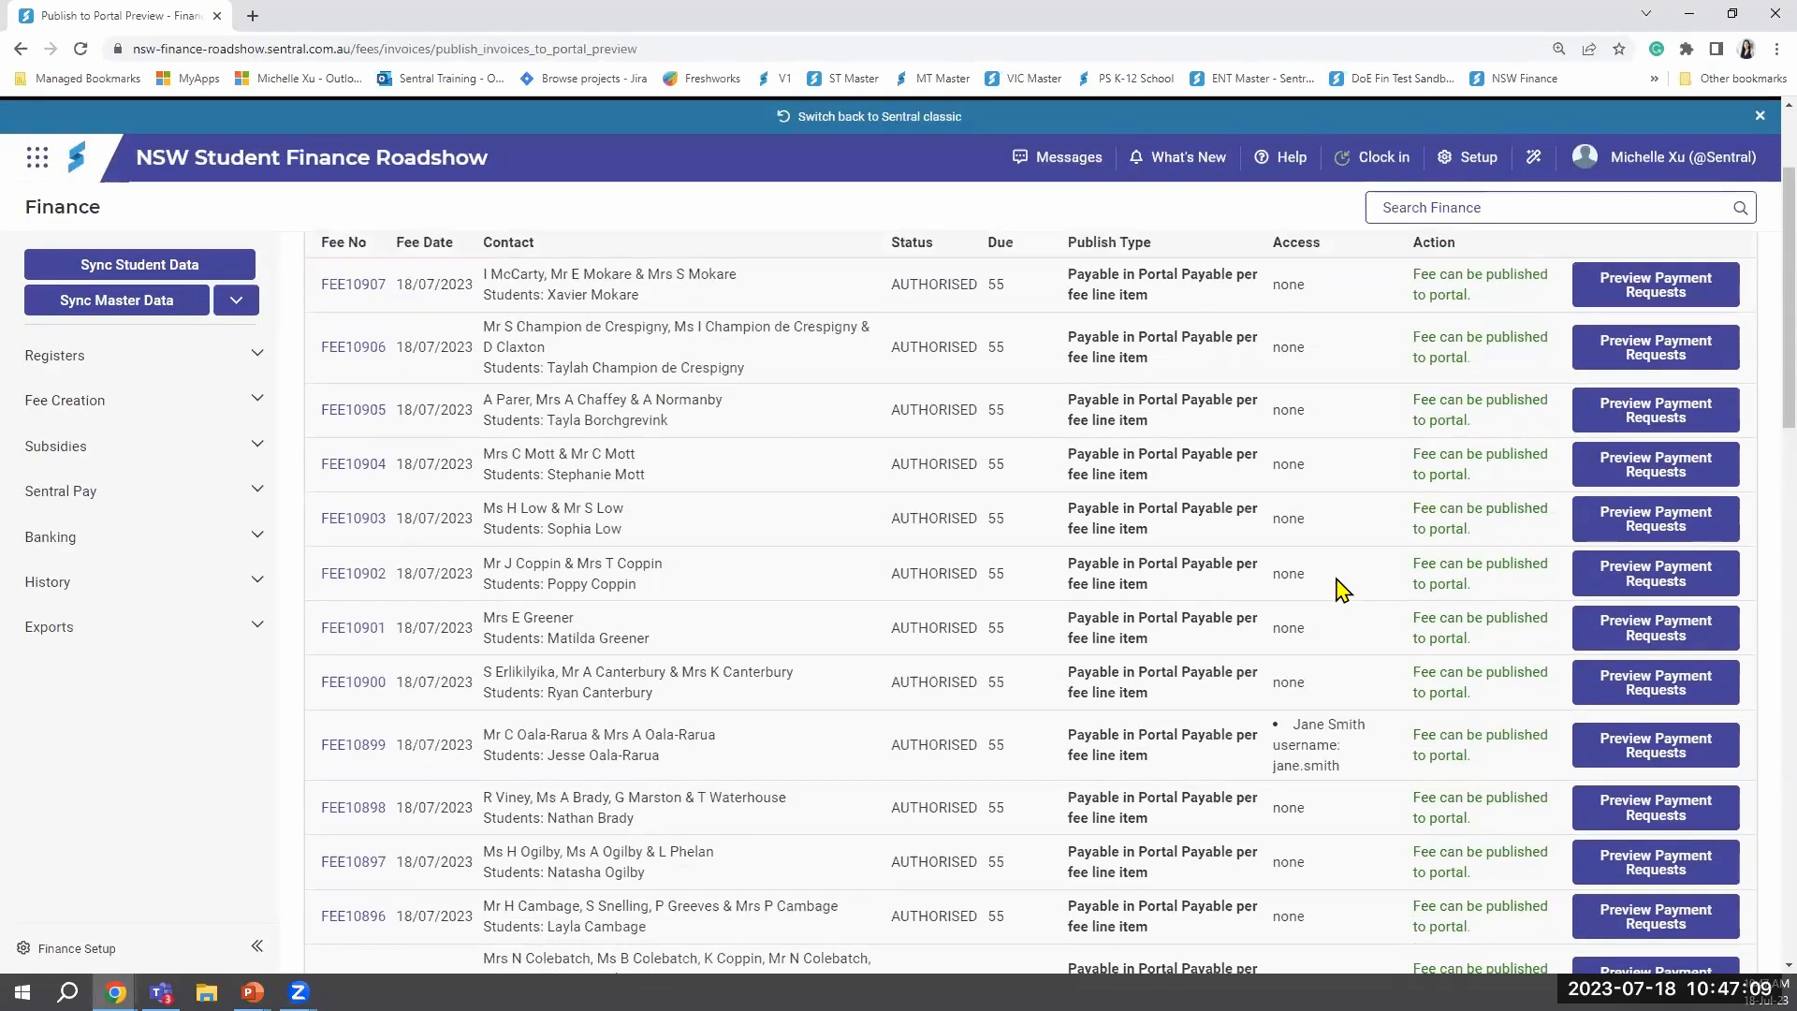
scroll(1342, 591, "up", 1)
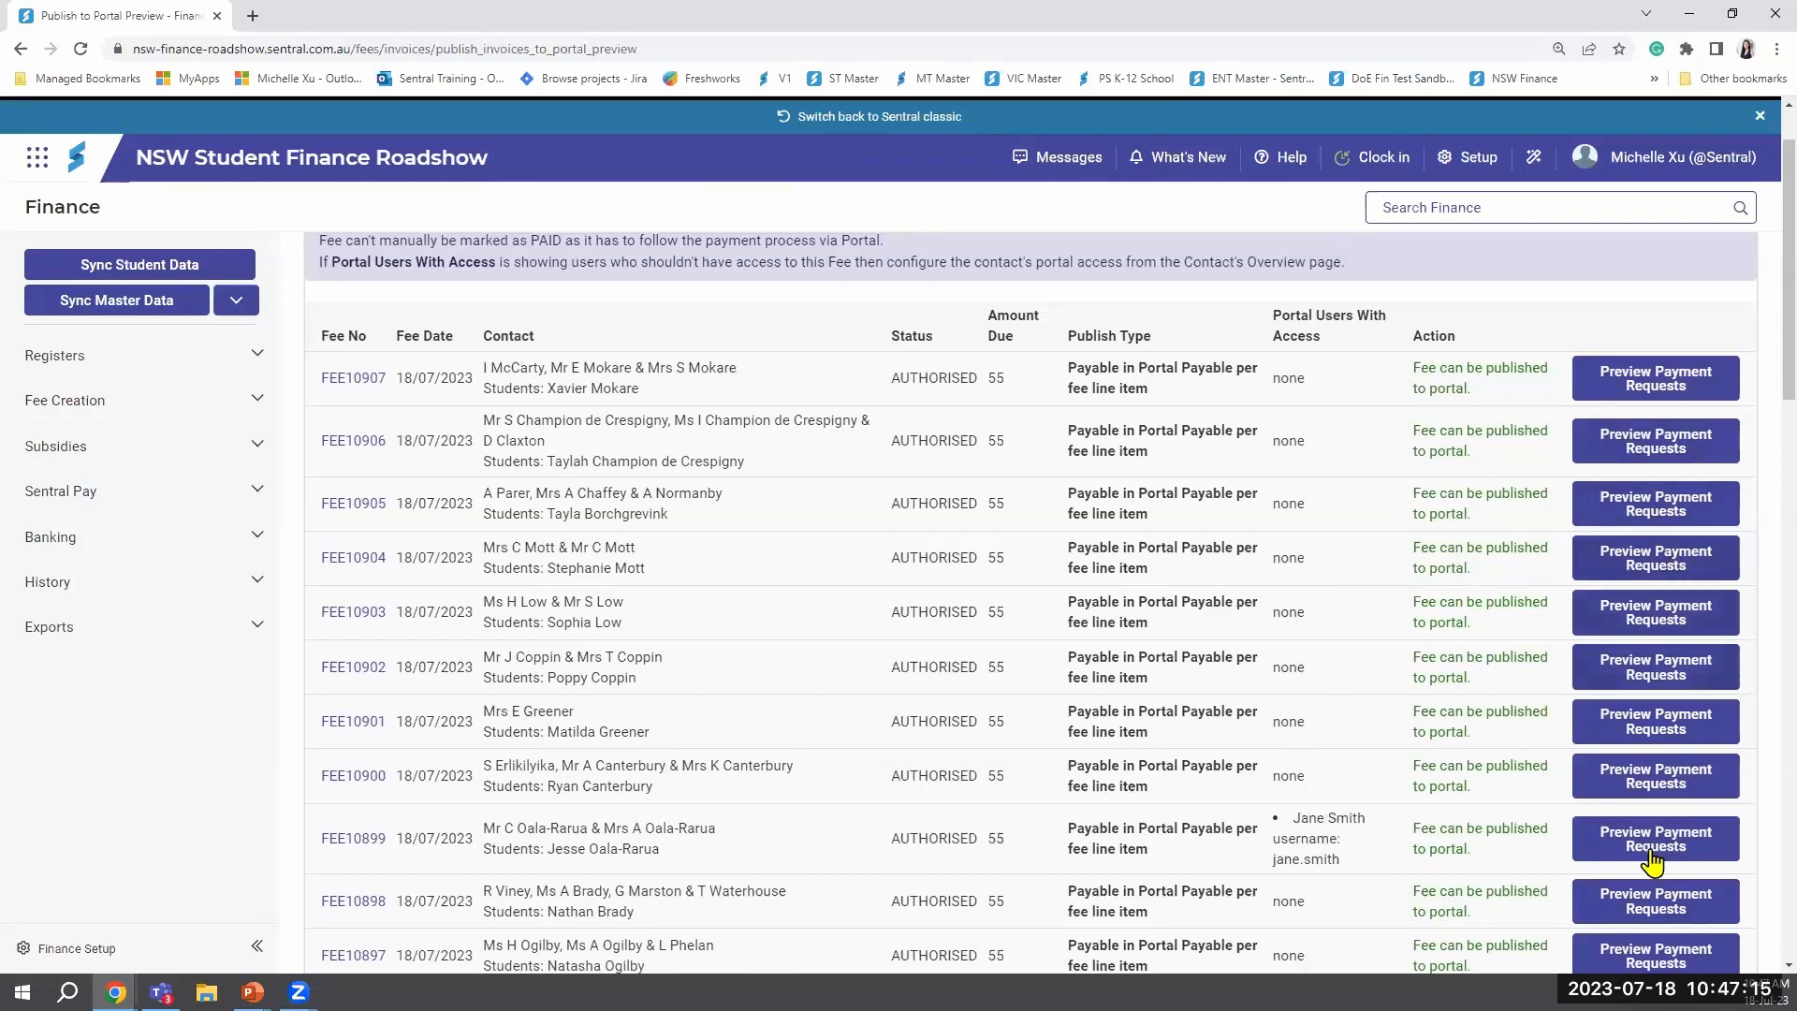
scroll(1649, 842, "down", 1)
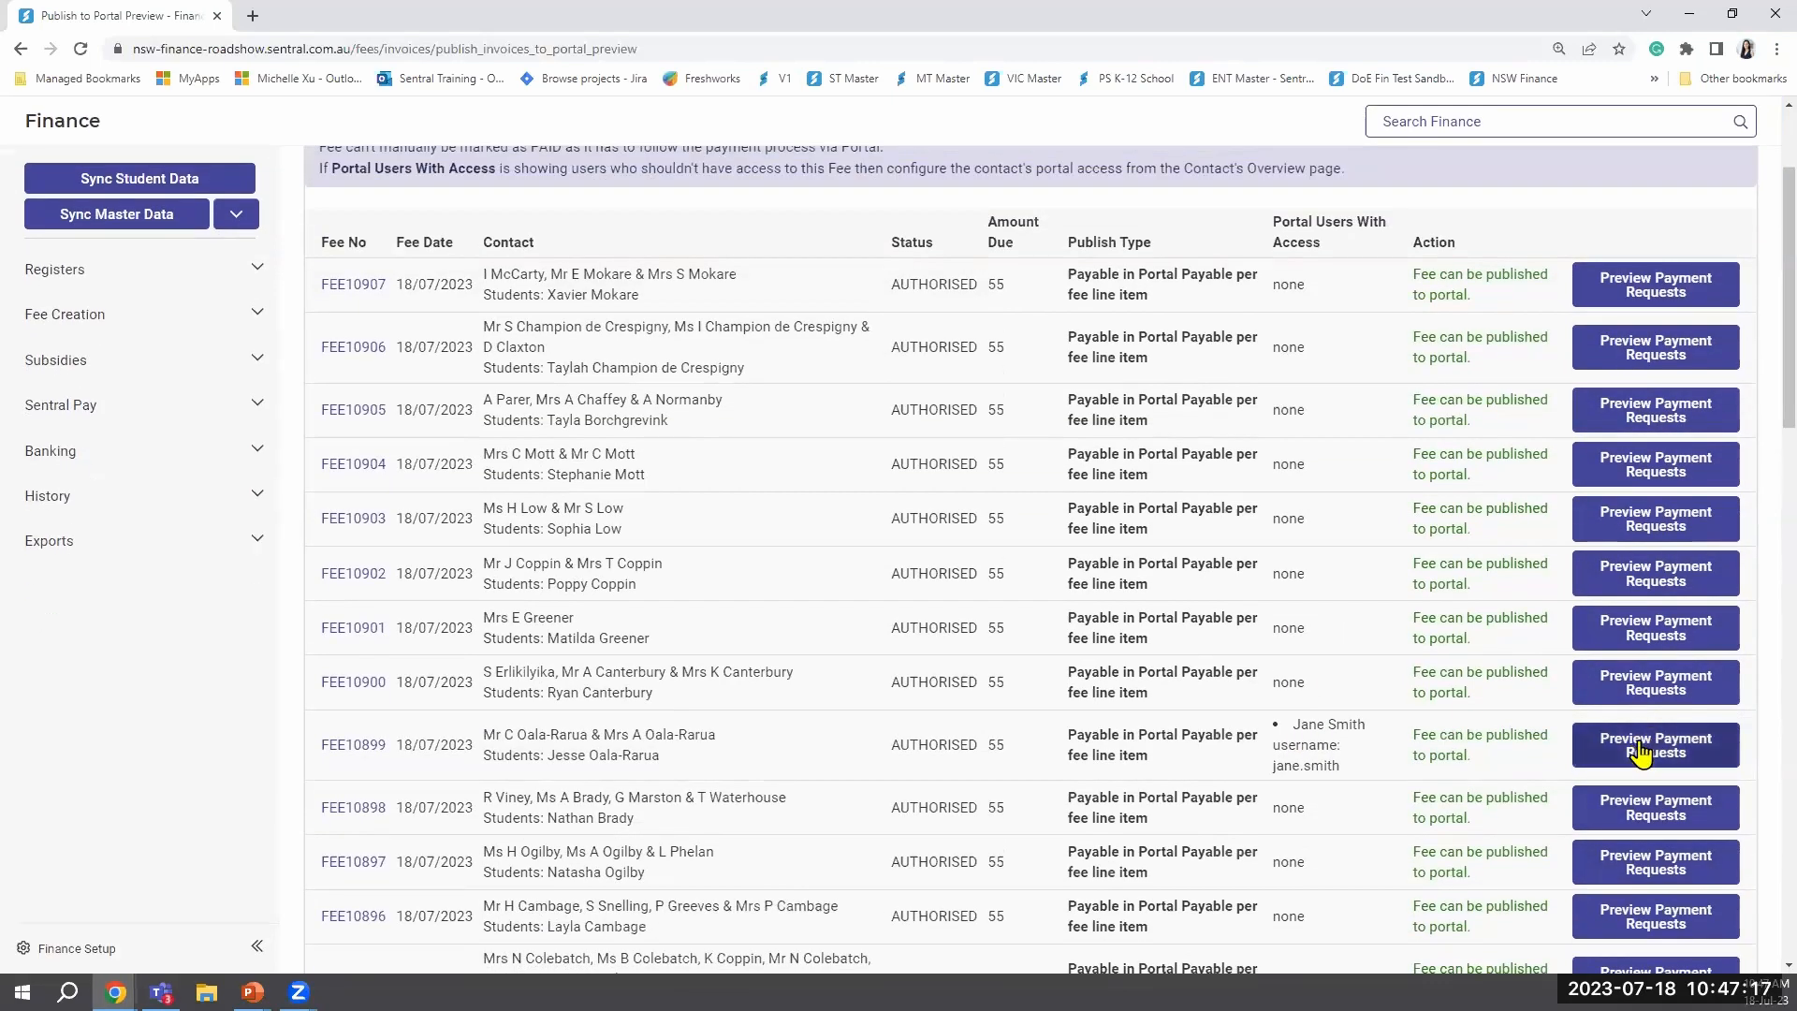
left_click(1652, 745)
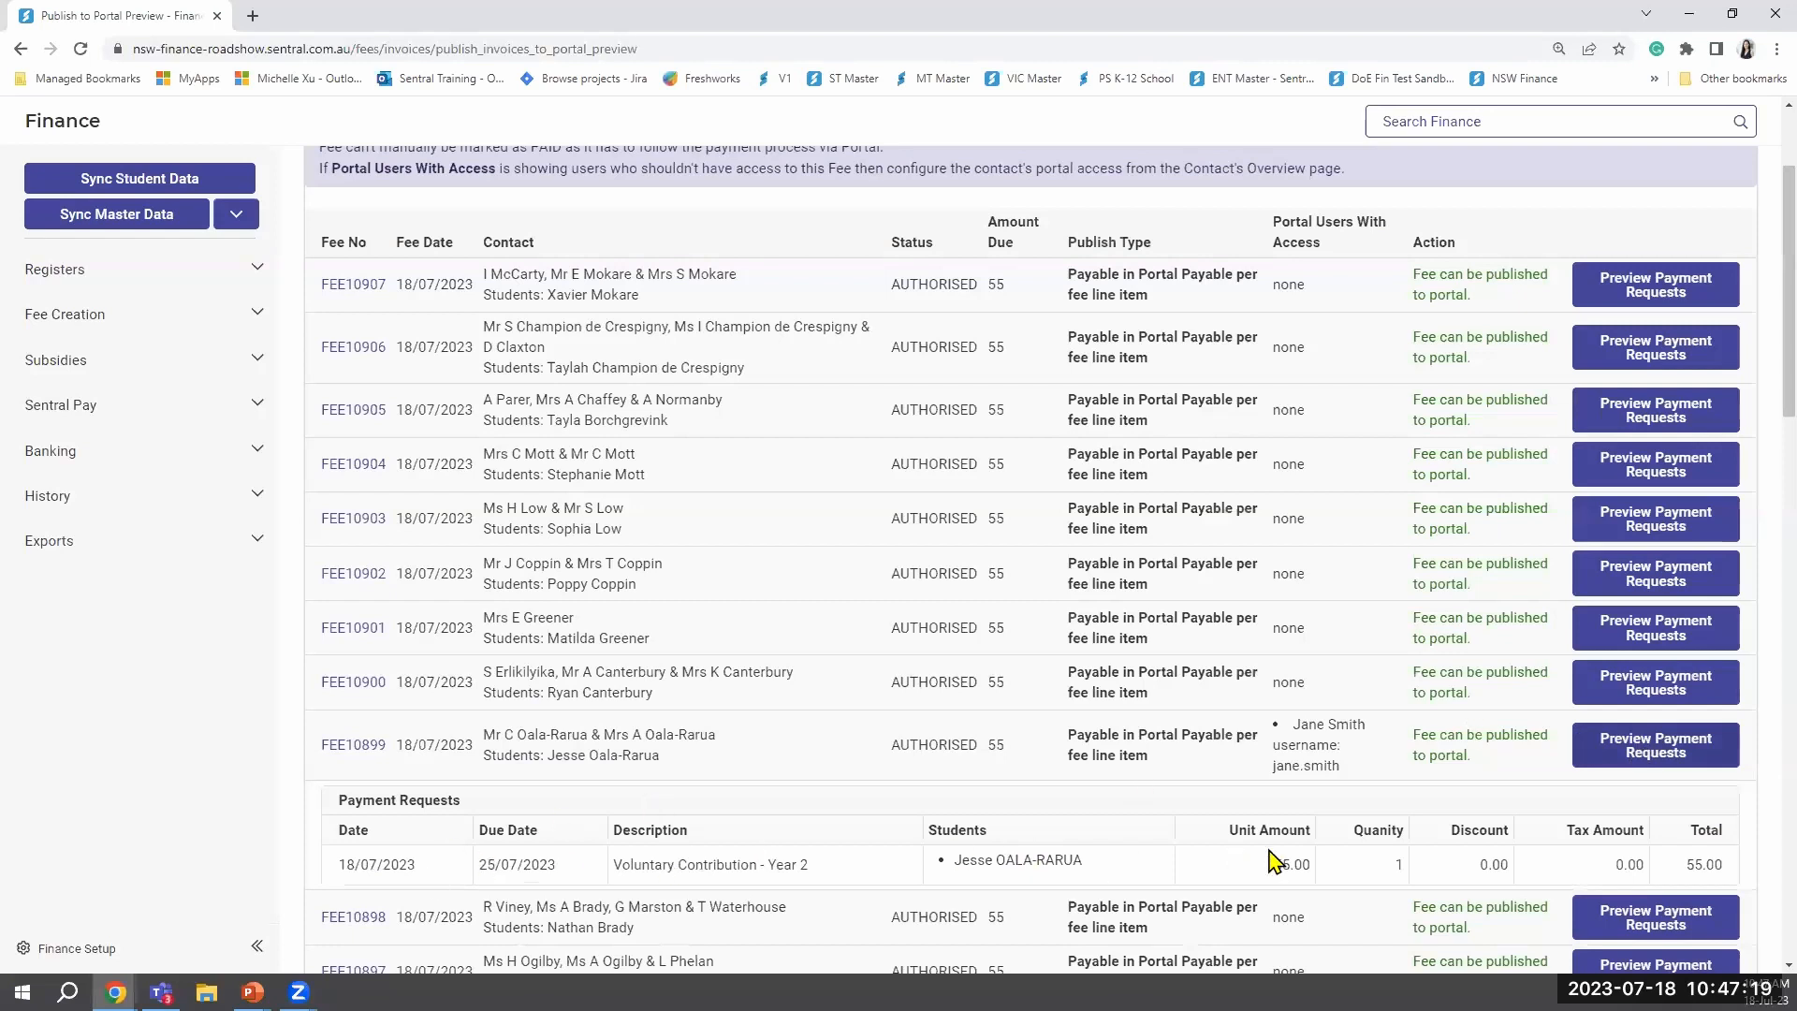
scroll(1689, 856, "up", 2)
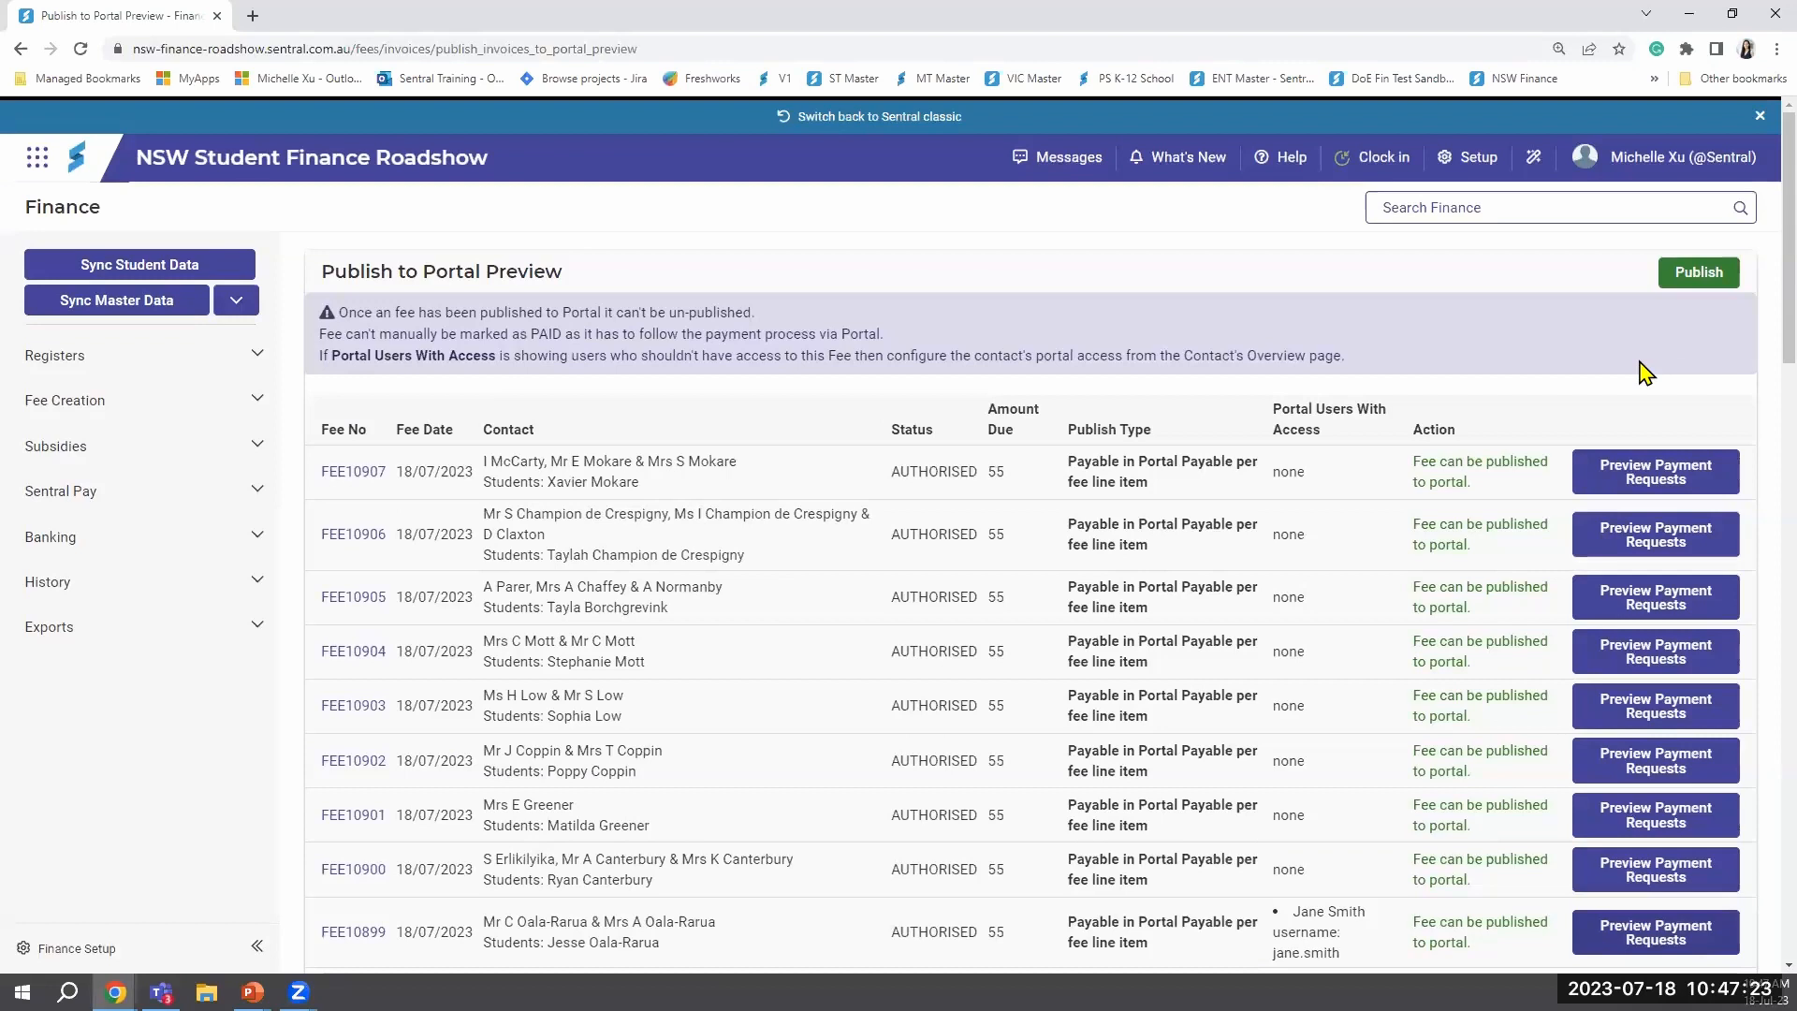
- Publish the selected fees to the portal and check their portal and email statuses in the Fee Register
left_click(1682, 281)
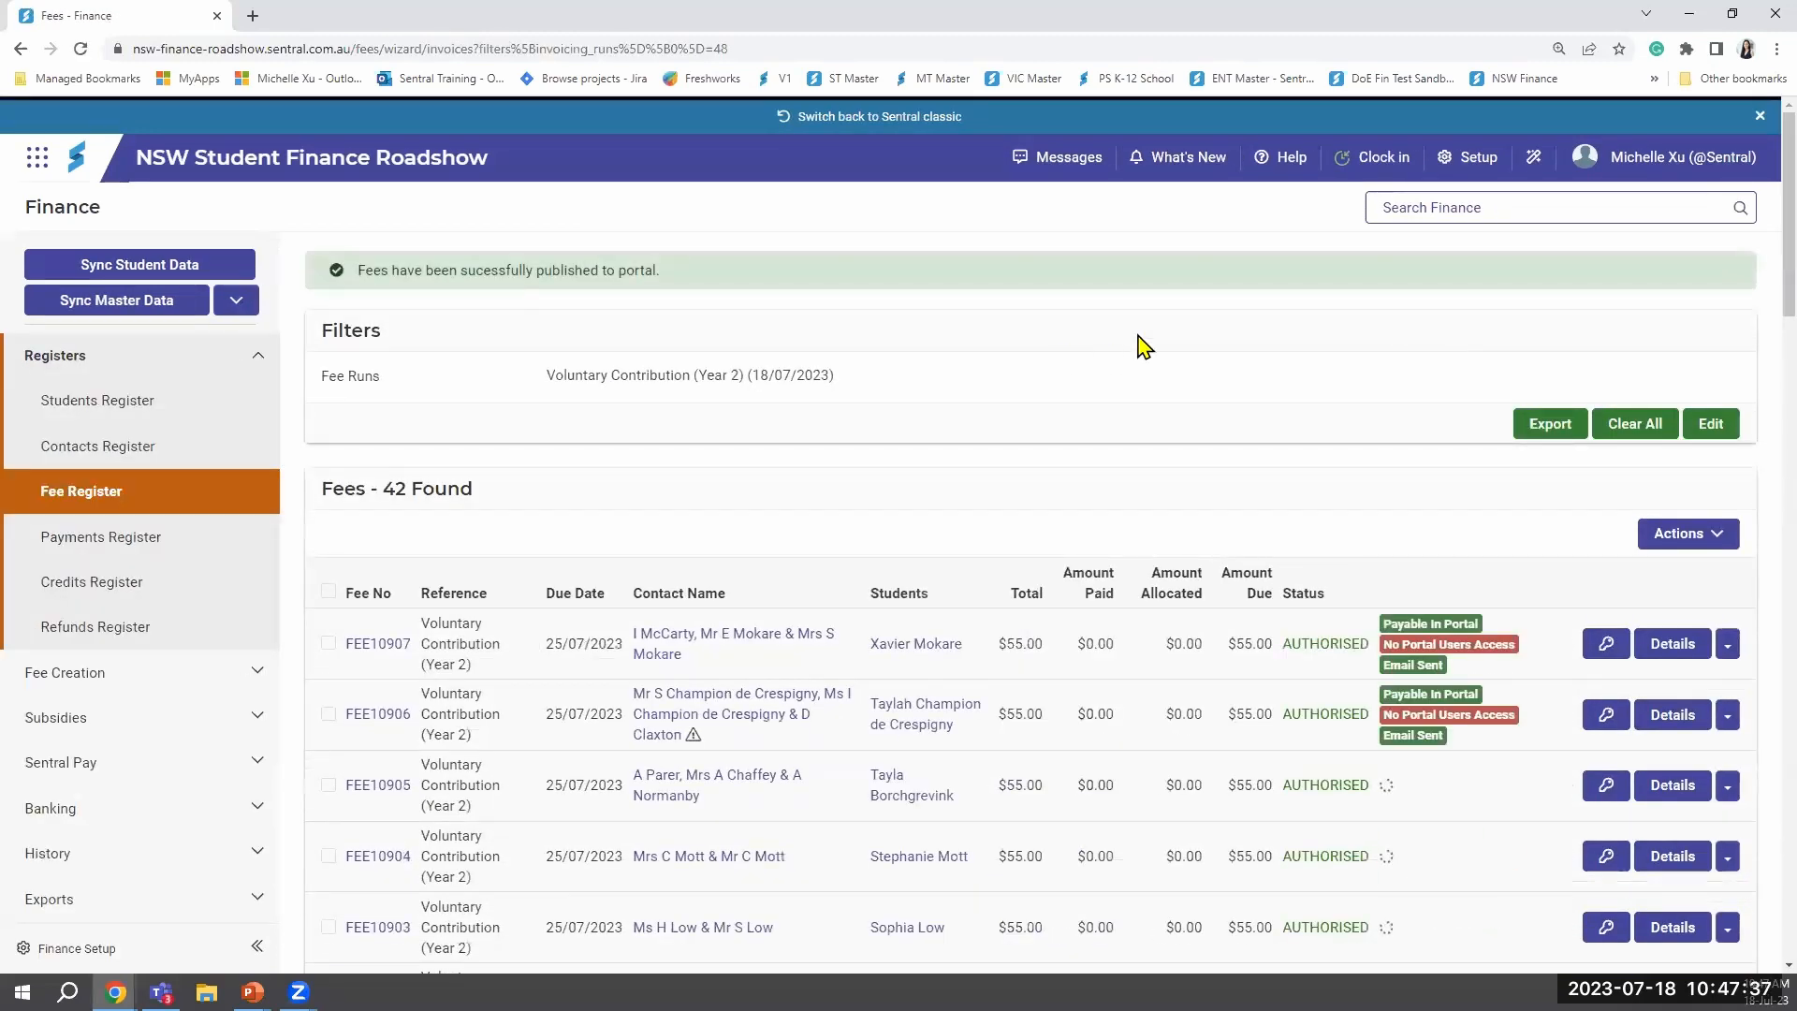
scroll(1217, 374, "down", 1)
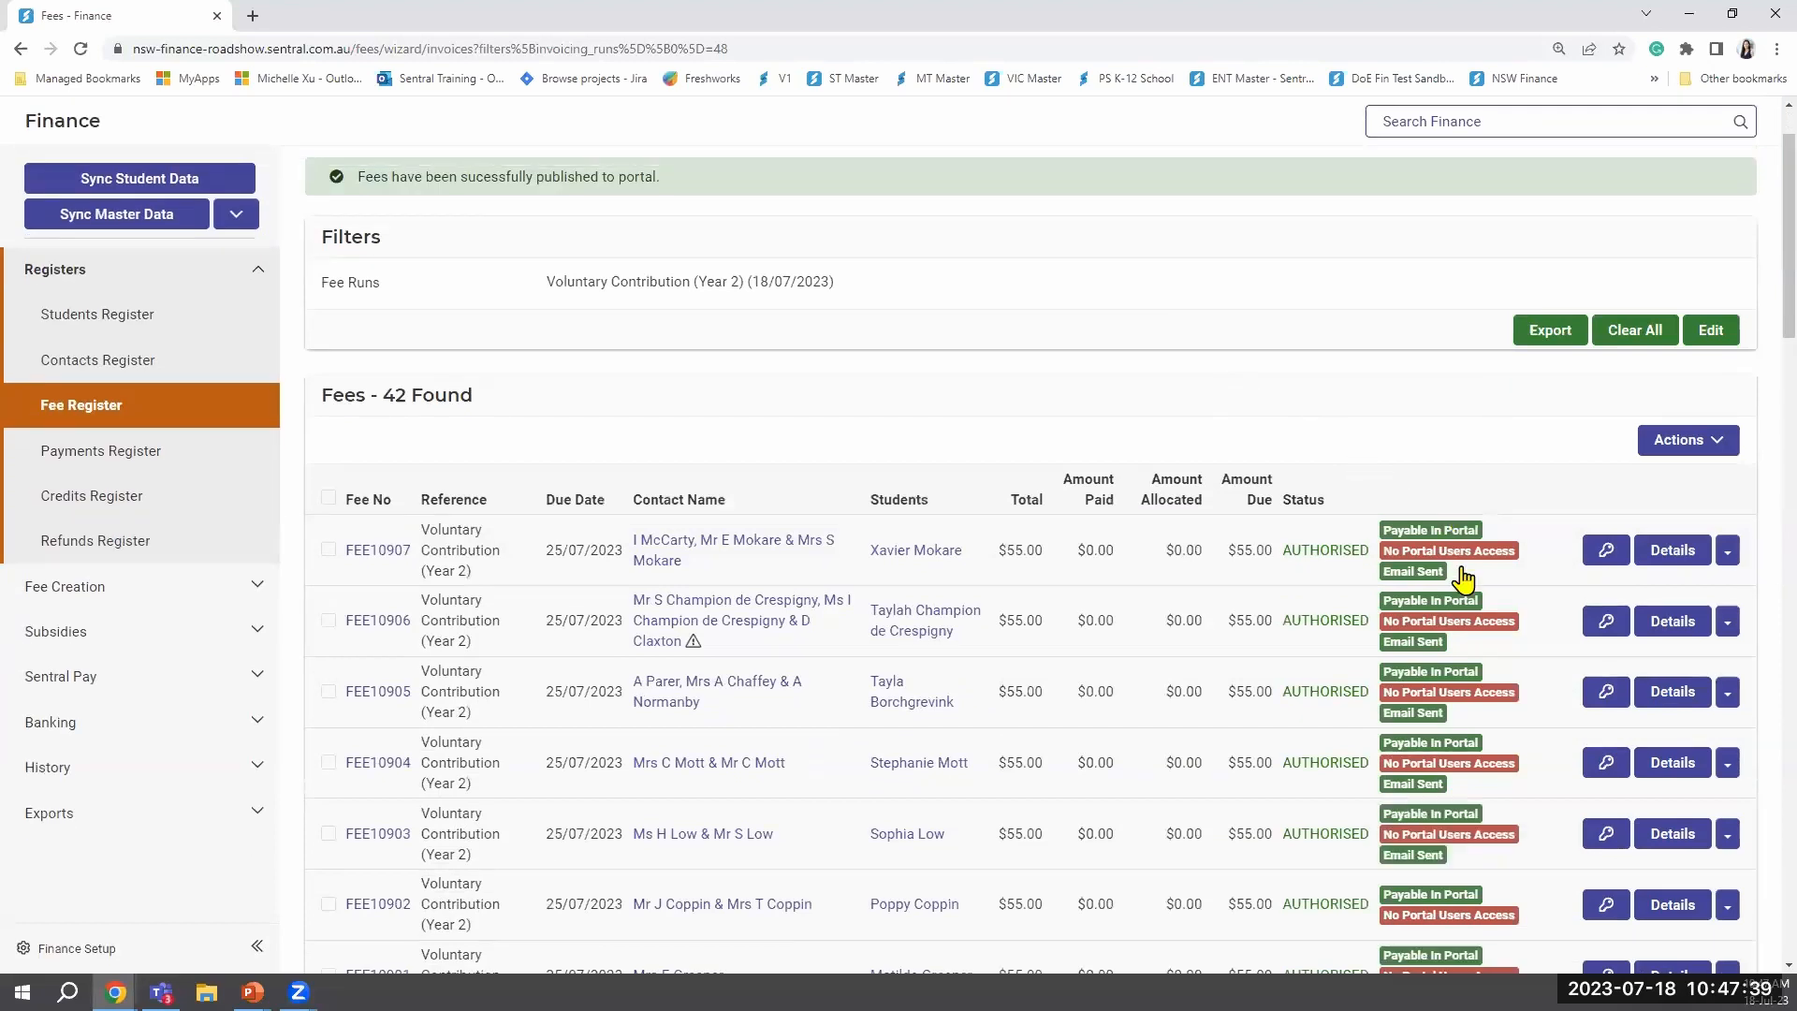
scroll(1462, 580, "down", 3)
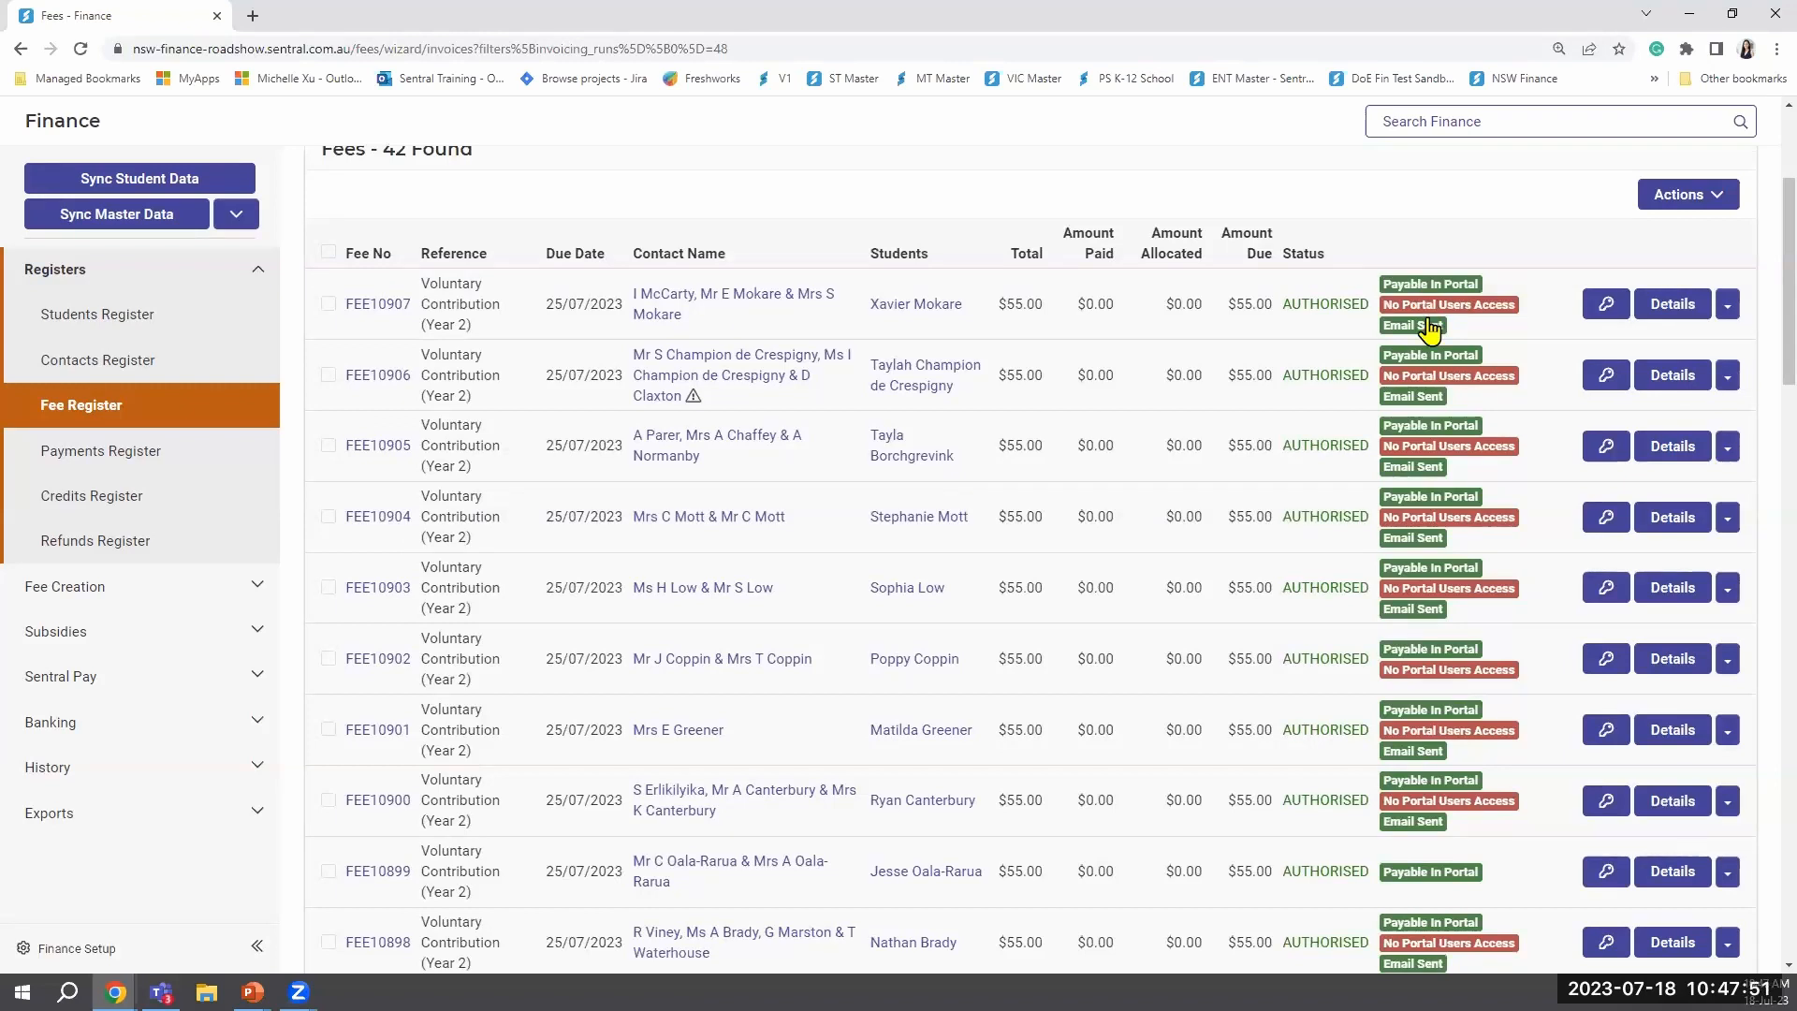
- Examine the portal and email status labels of the Year 2 voluntary contribution fees, and view the description and line items of an emailed fee
mouse_move(1421, 346)
mouse_move(1416, 346)
scroll(1462, 464, "down", 1)
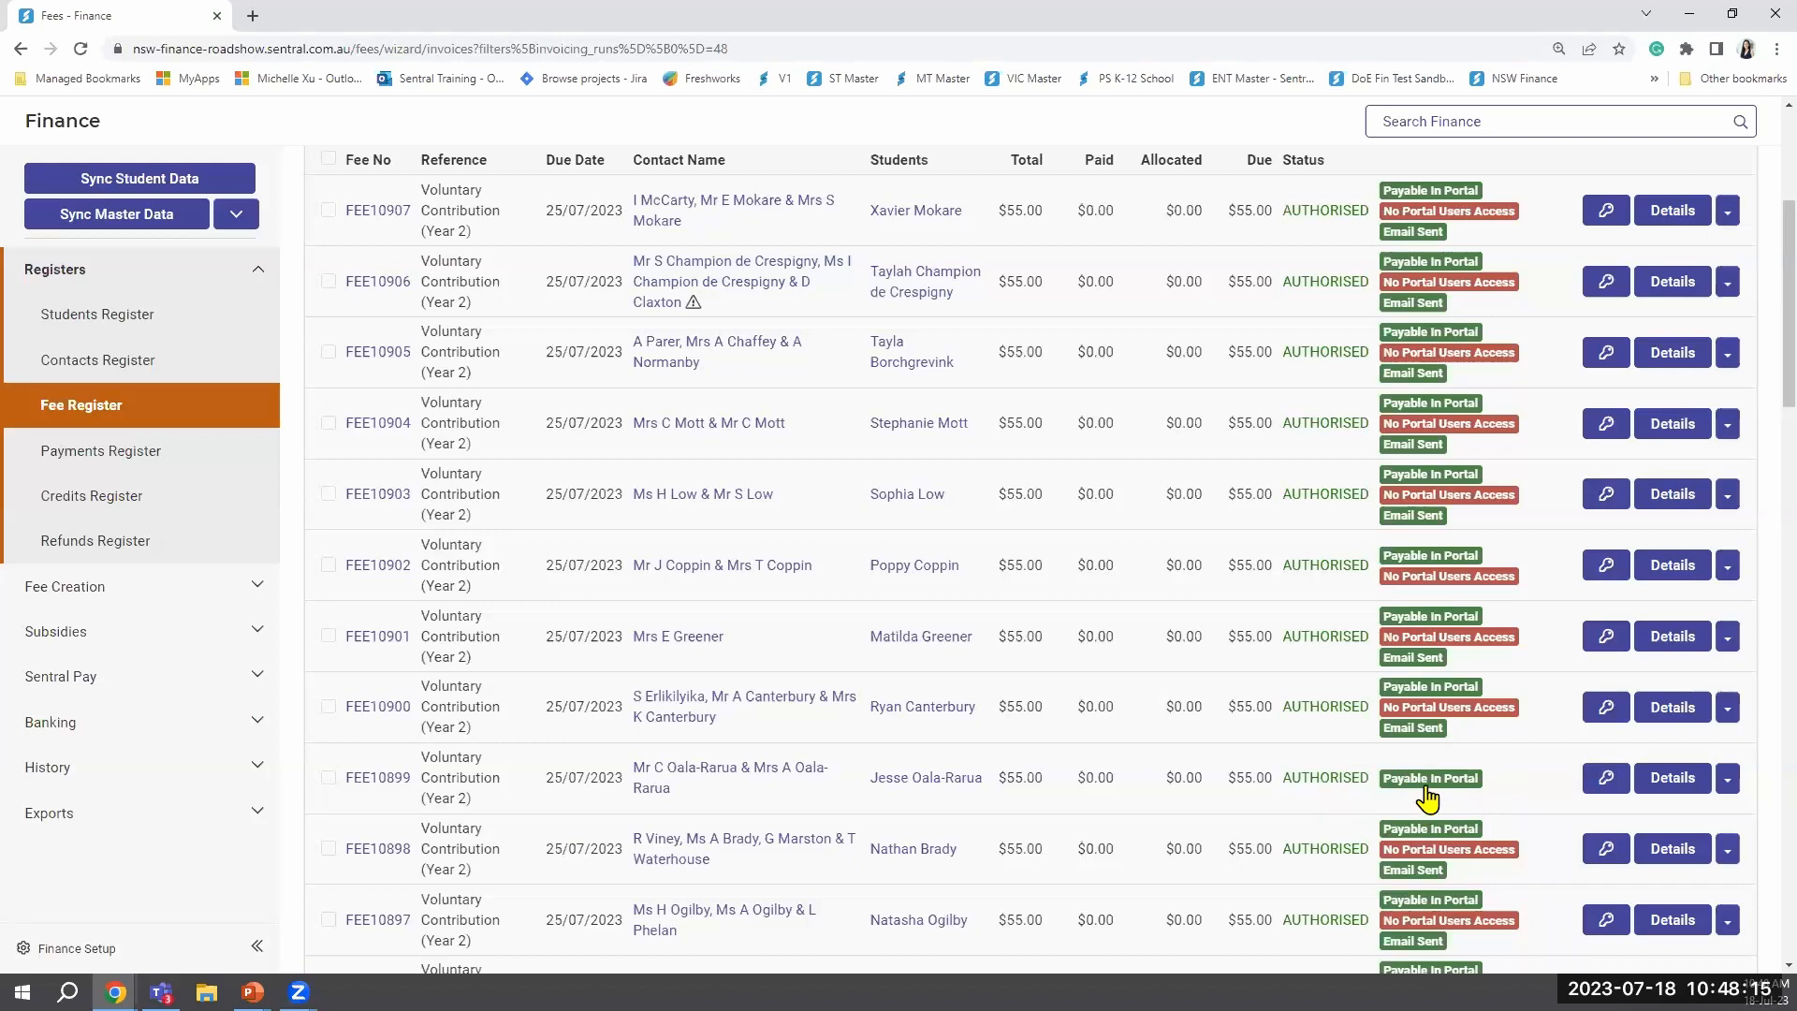
scroll(1422, 800, "up", 4)
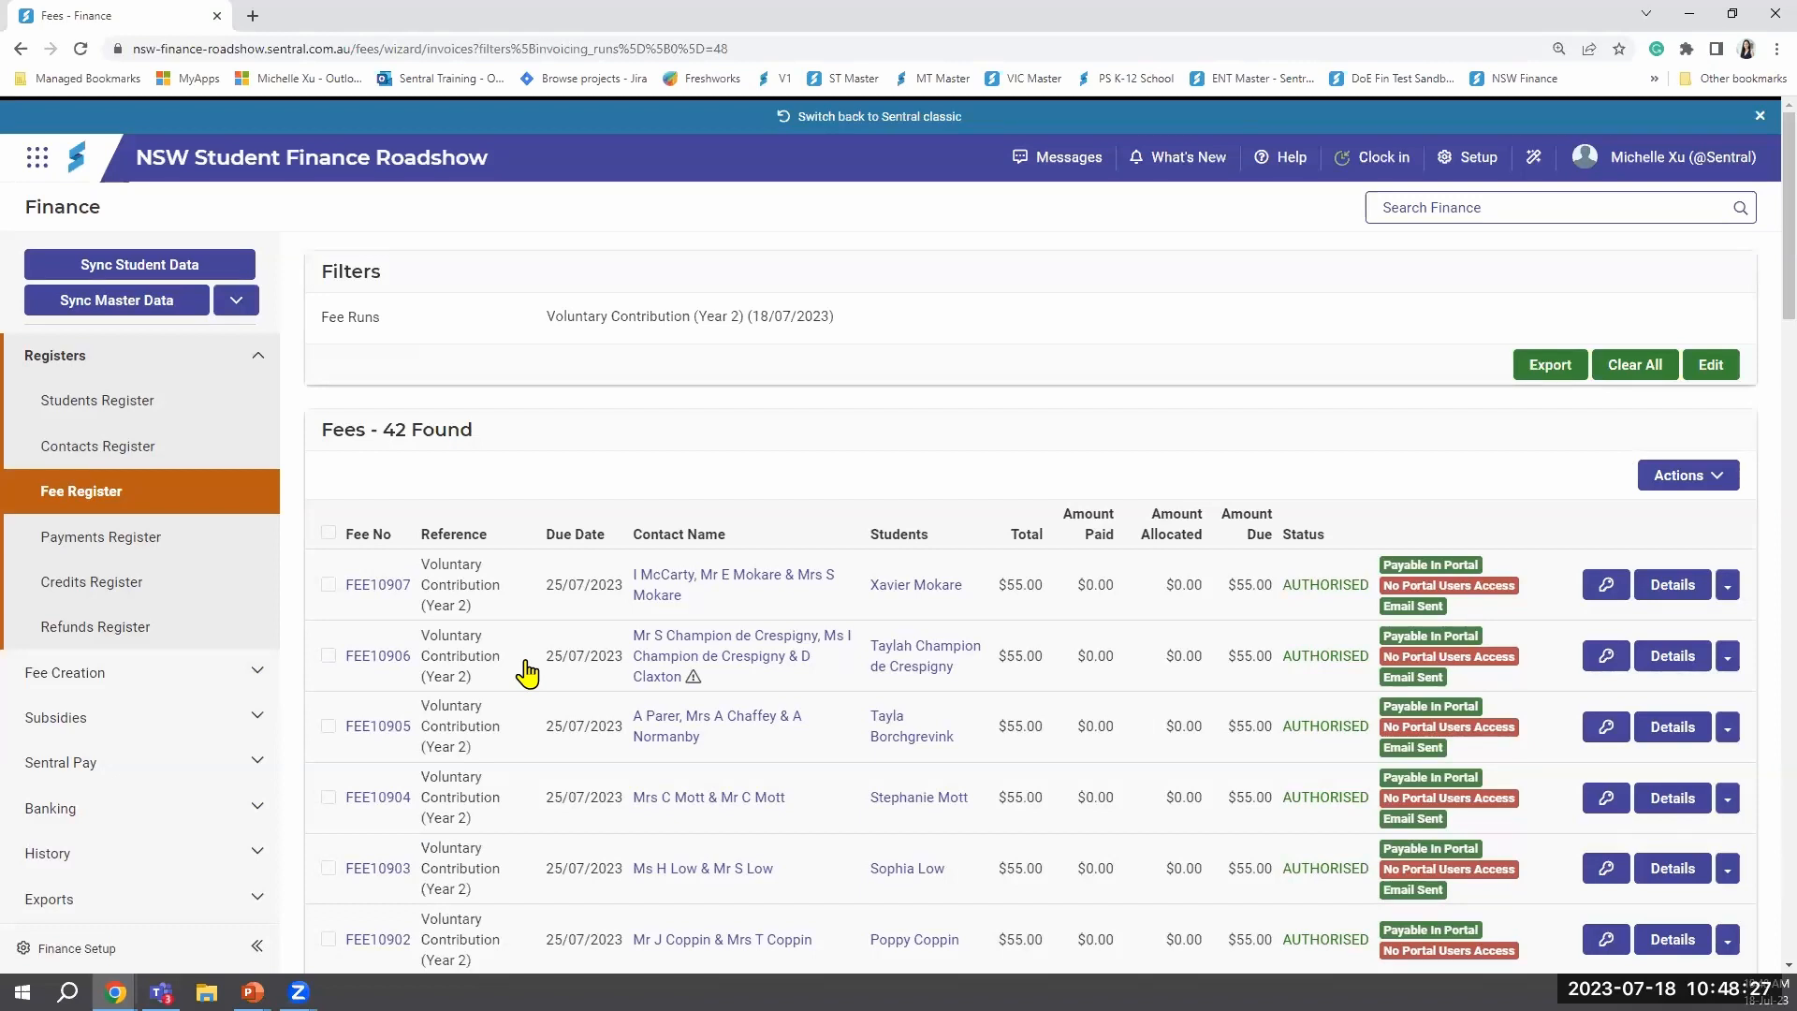
scroll(1217, 745, "down", 3)
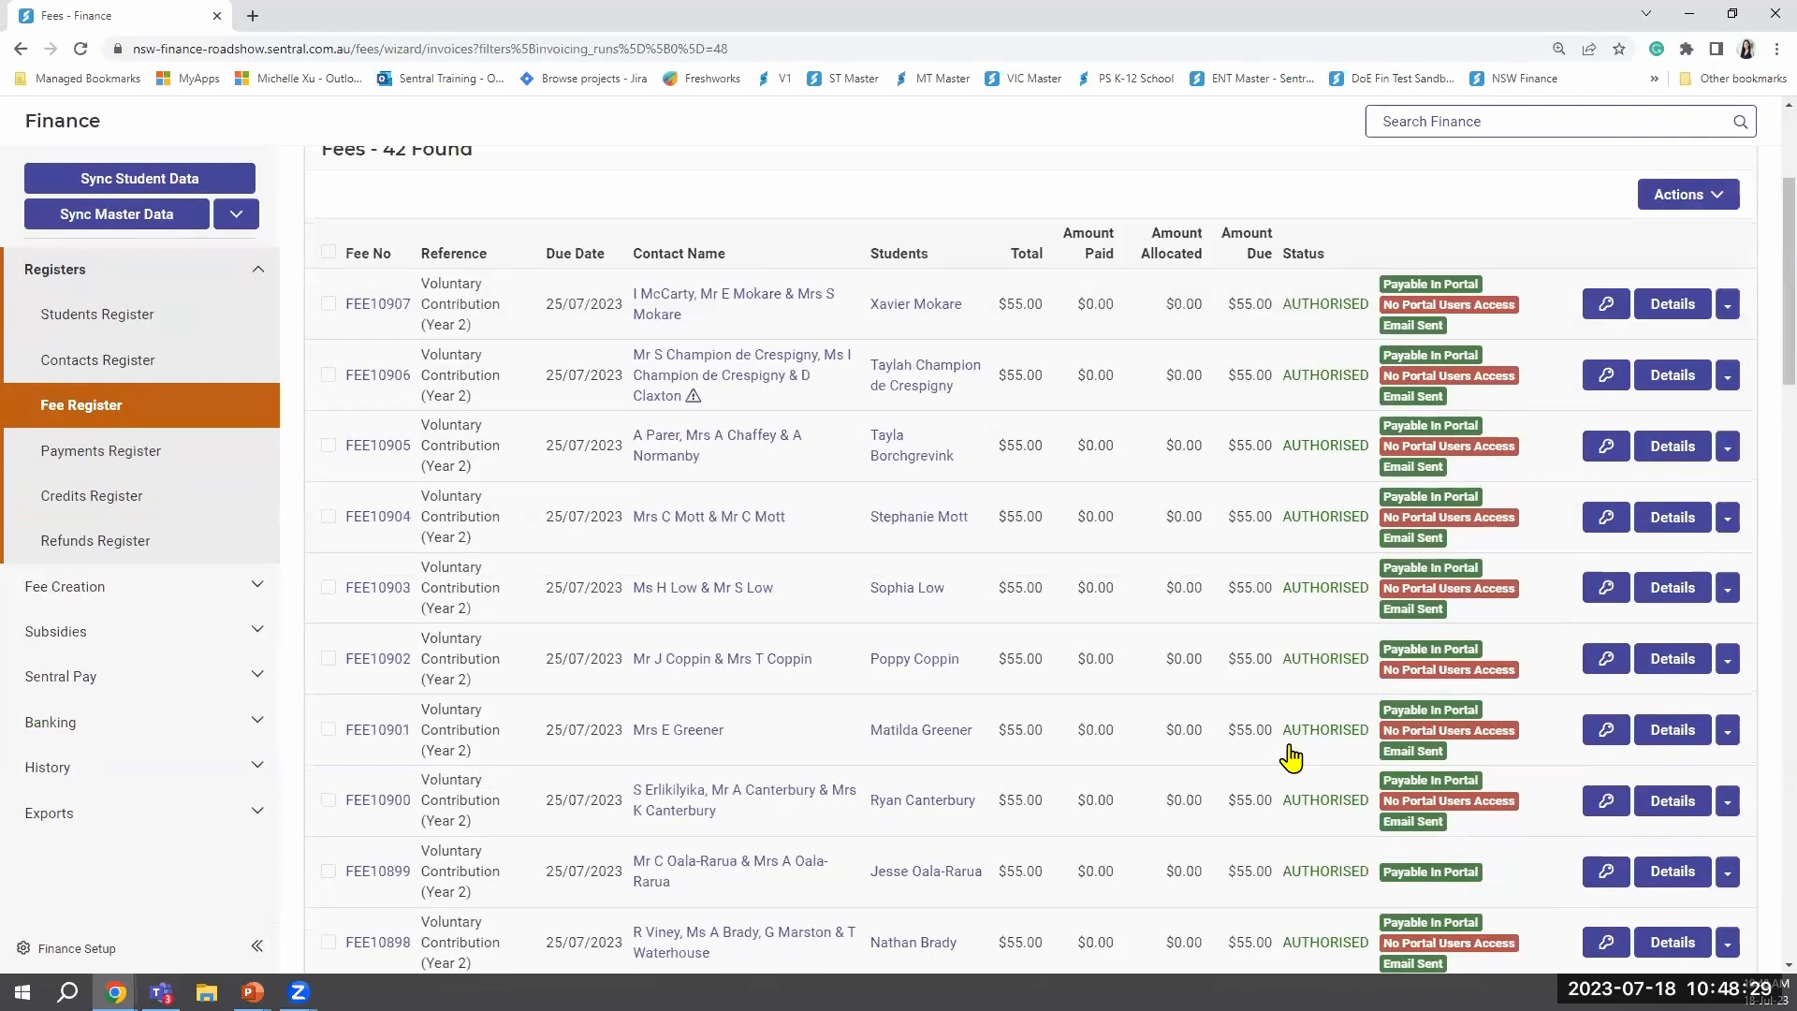
scroll(1292, 758, "down", 1)
left_click(1659, 713)
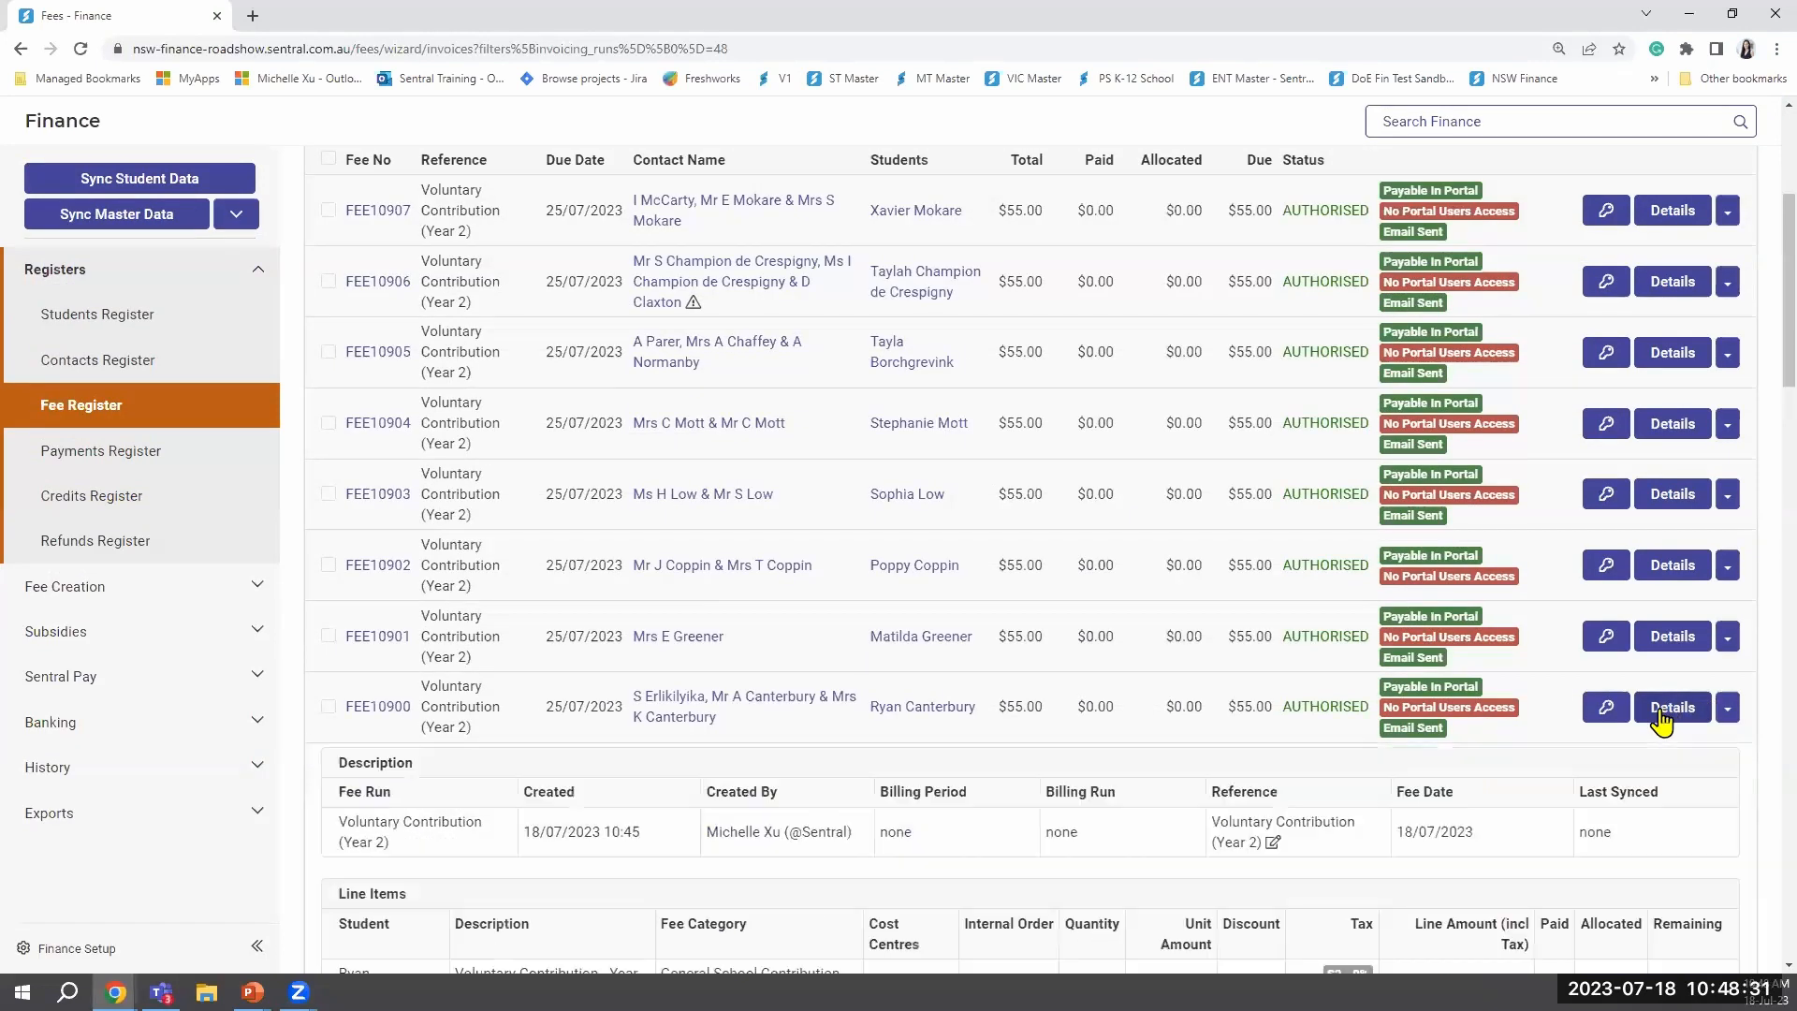
scroll(1002, 822, "down", 3)
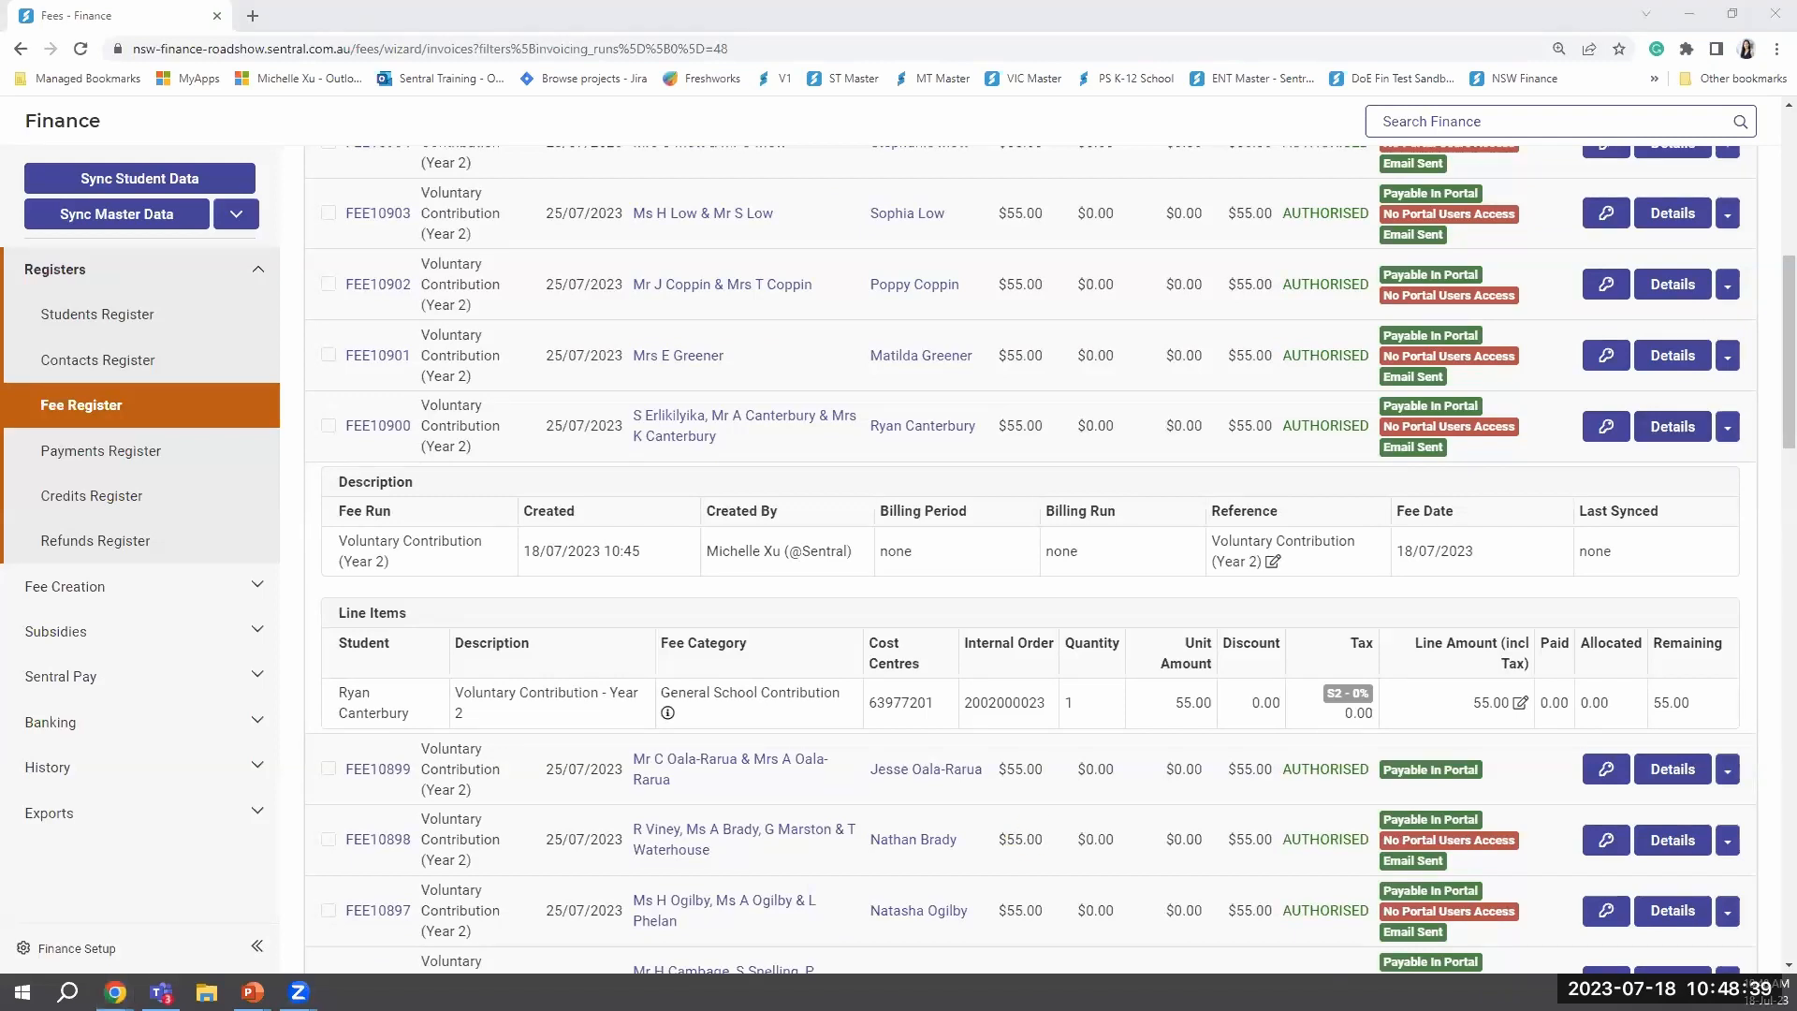
- Switch to the presentation, advance the Fee Creation Types slide to Student Billing Run, and return to the Finance browser window
key("alt+Tab")
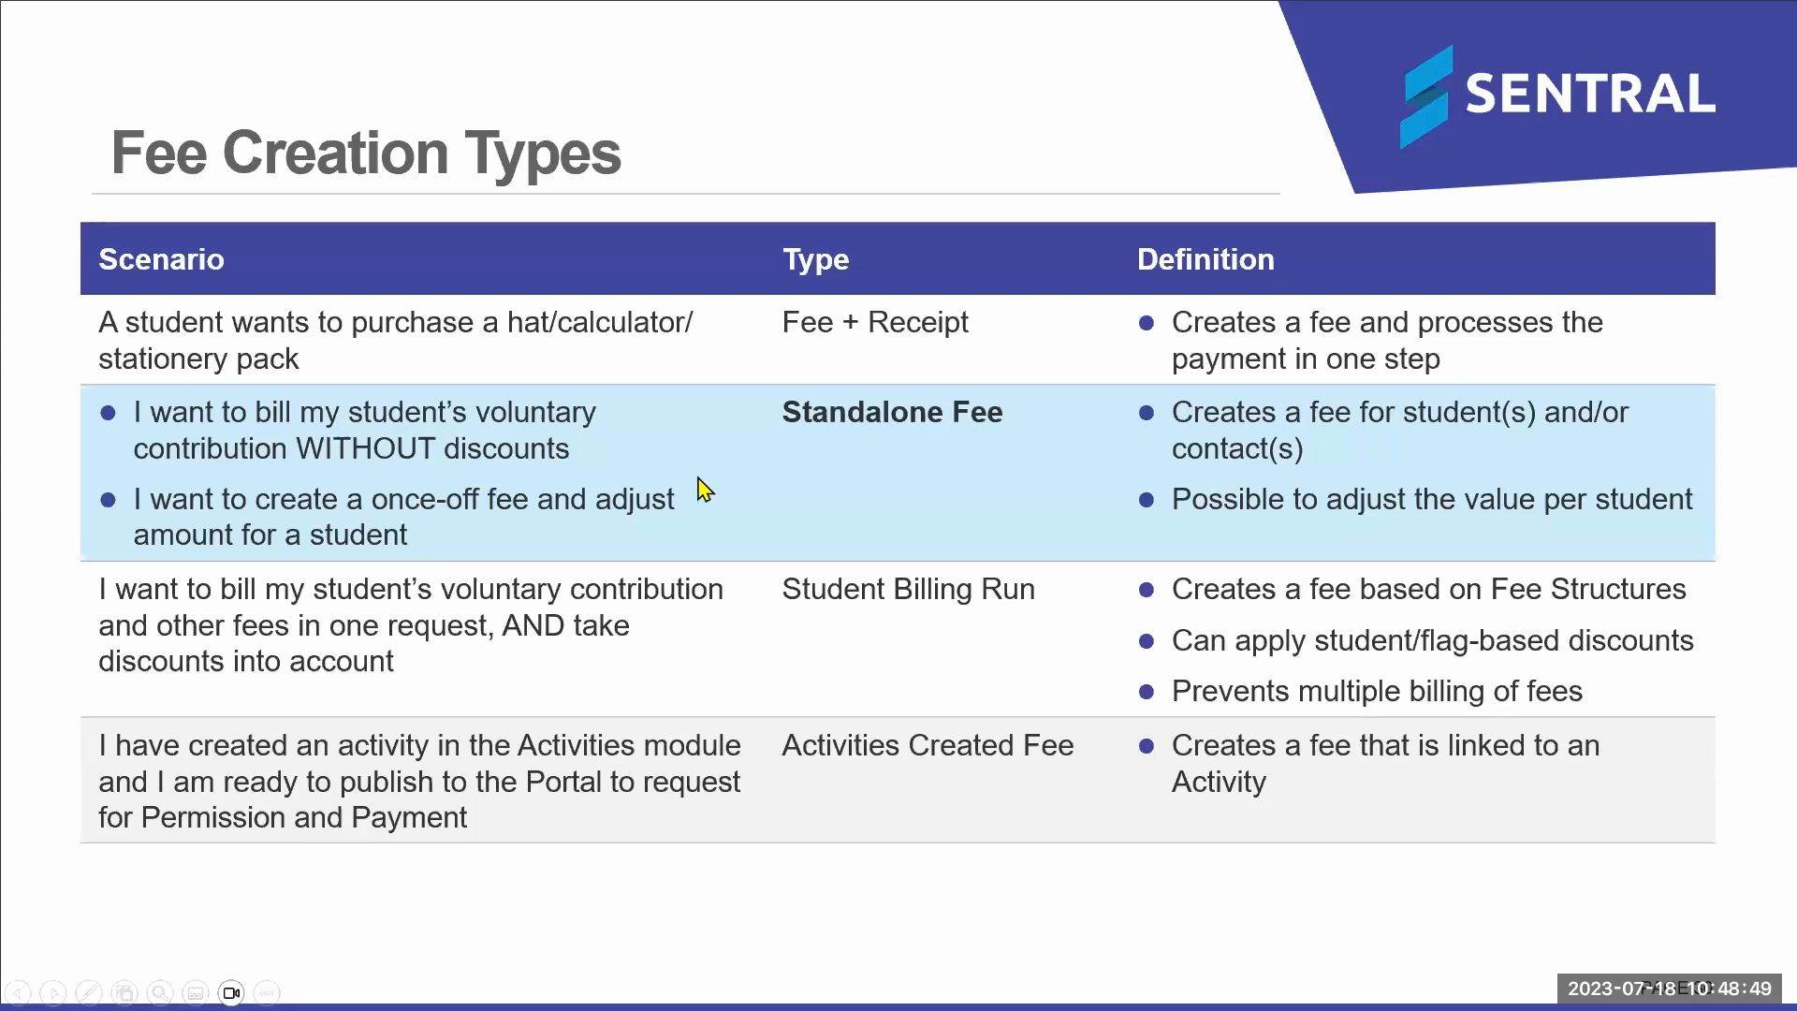
left_click(864, 647)
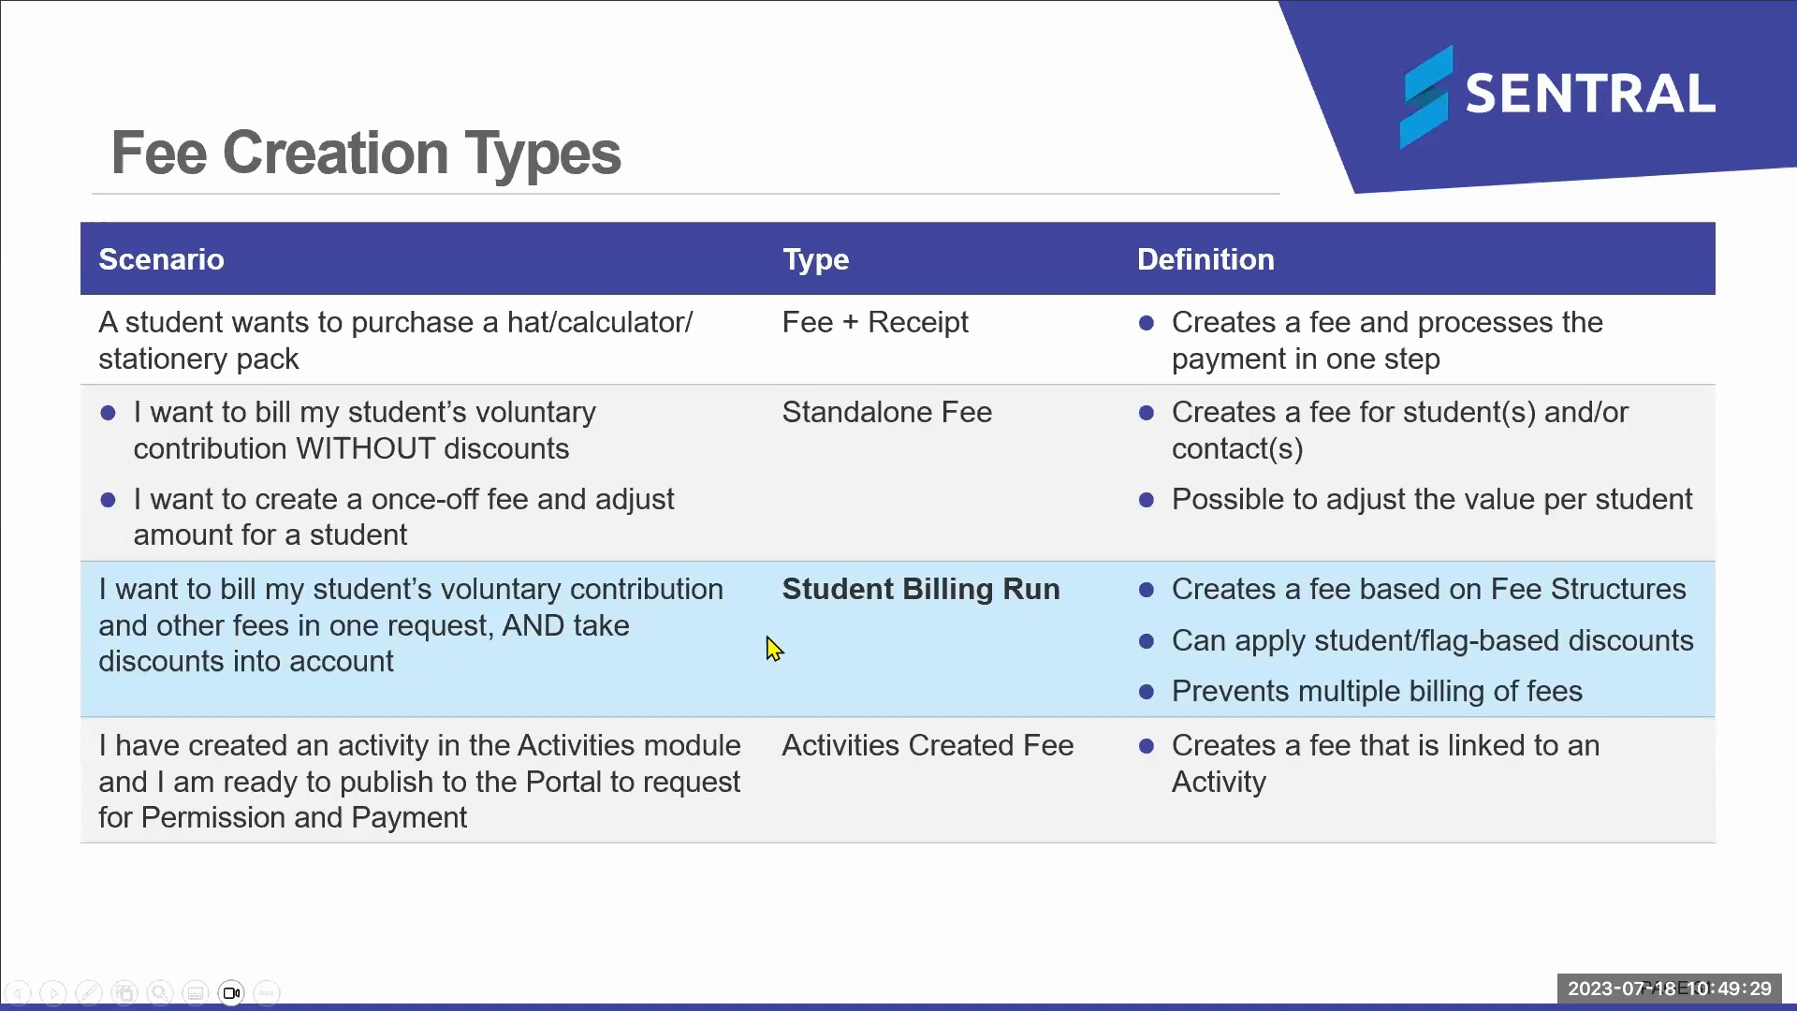
key("alt+Tab")
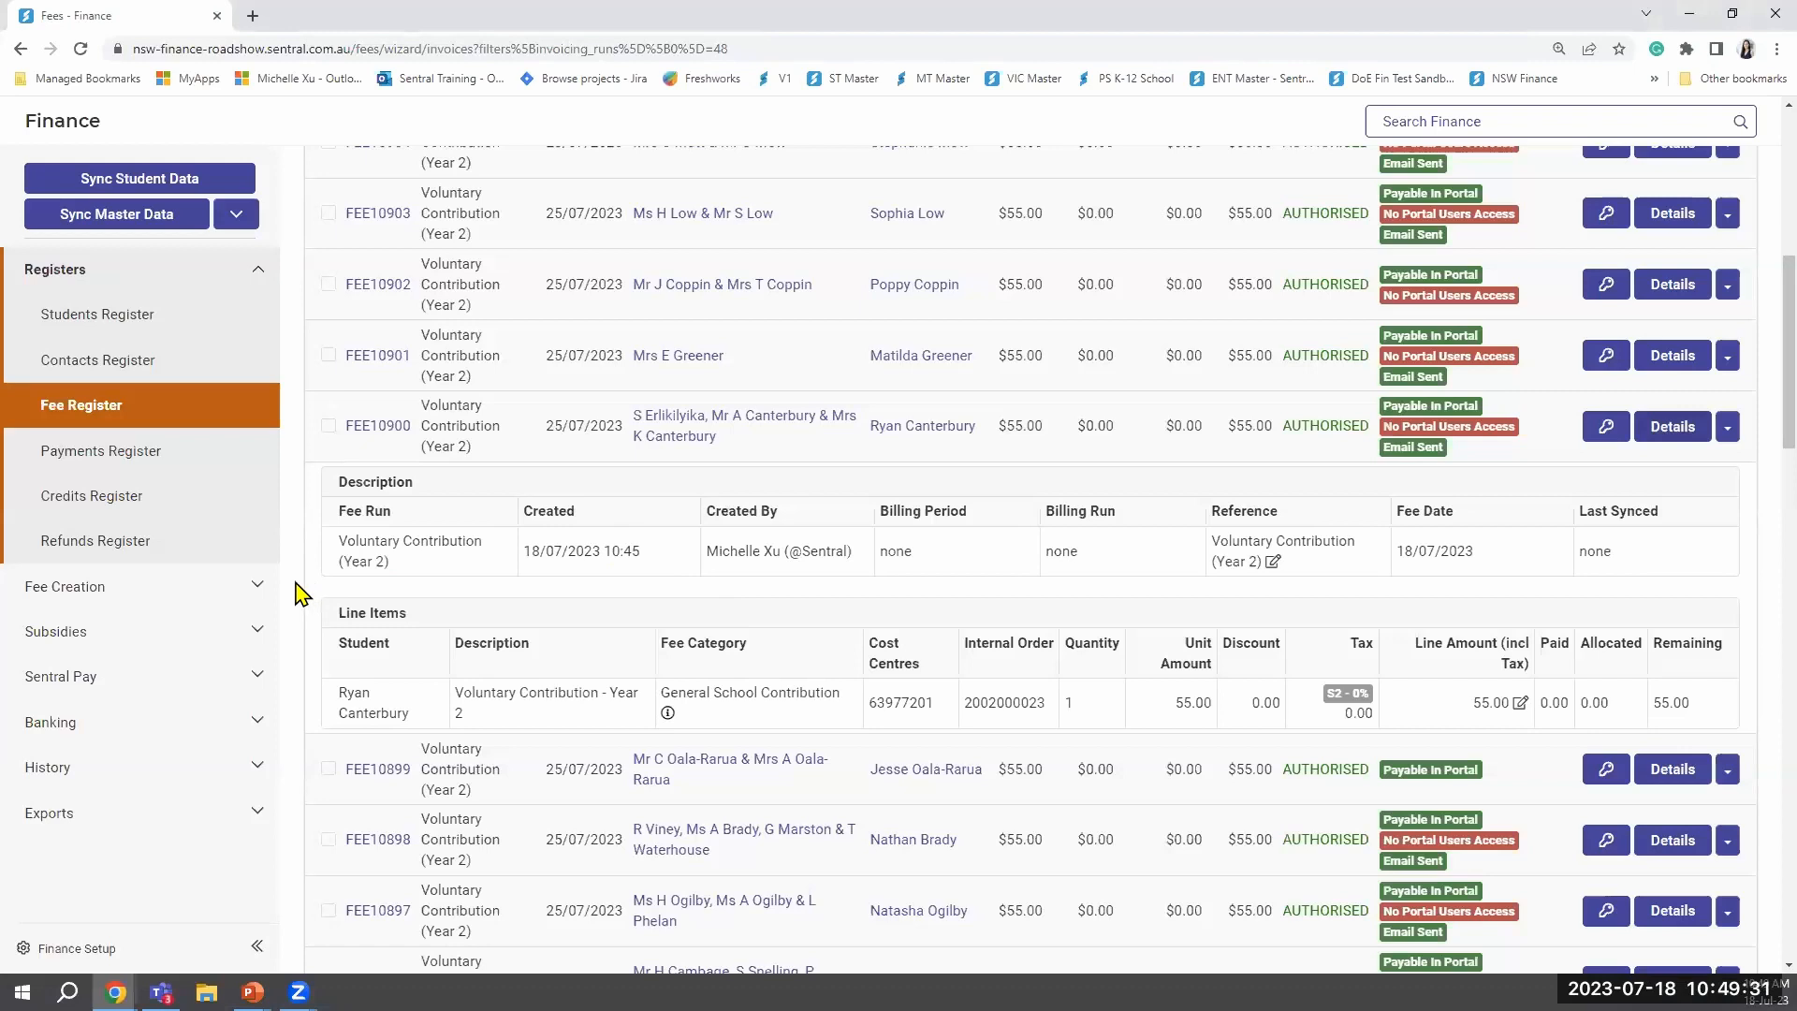
- Start a new Student Billing Run and set its billing run period to 2023
left_click(228, 597)
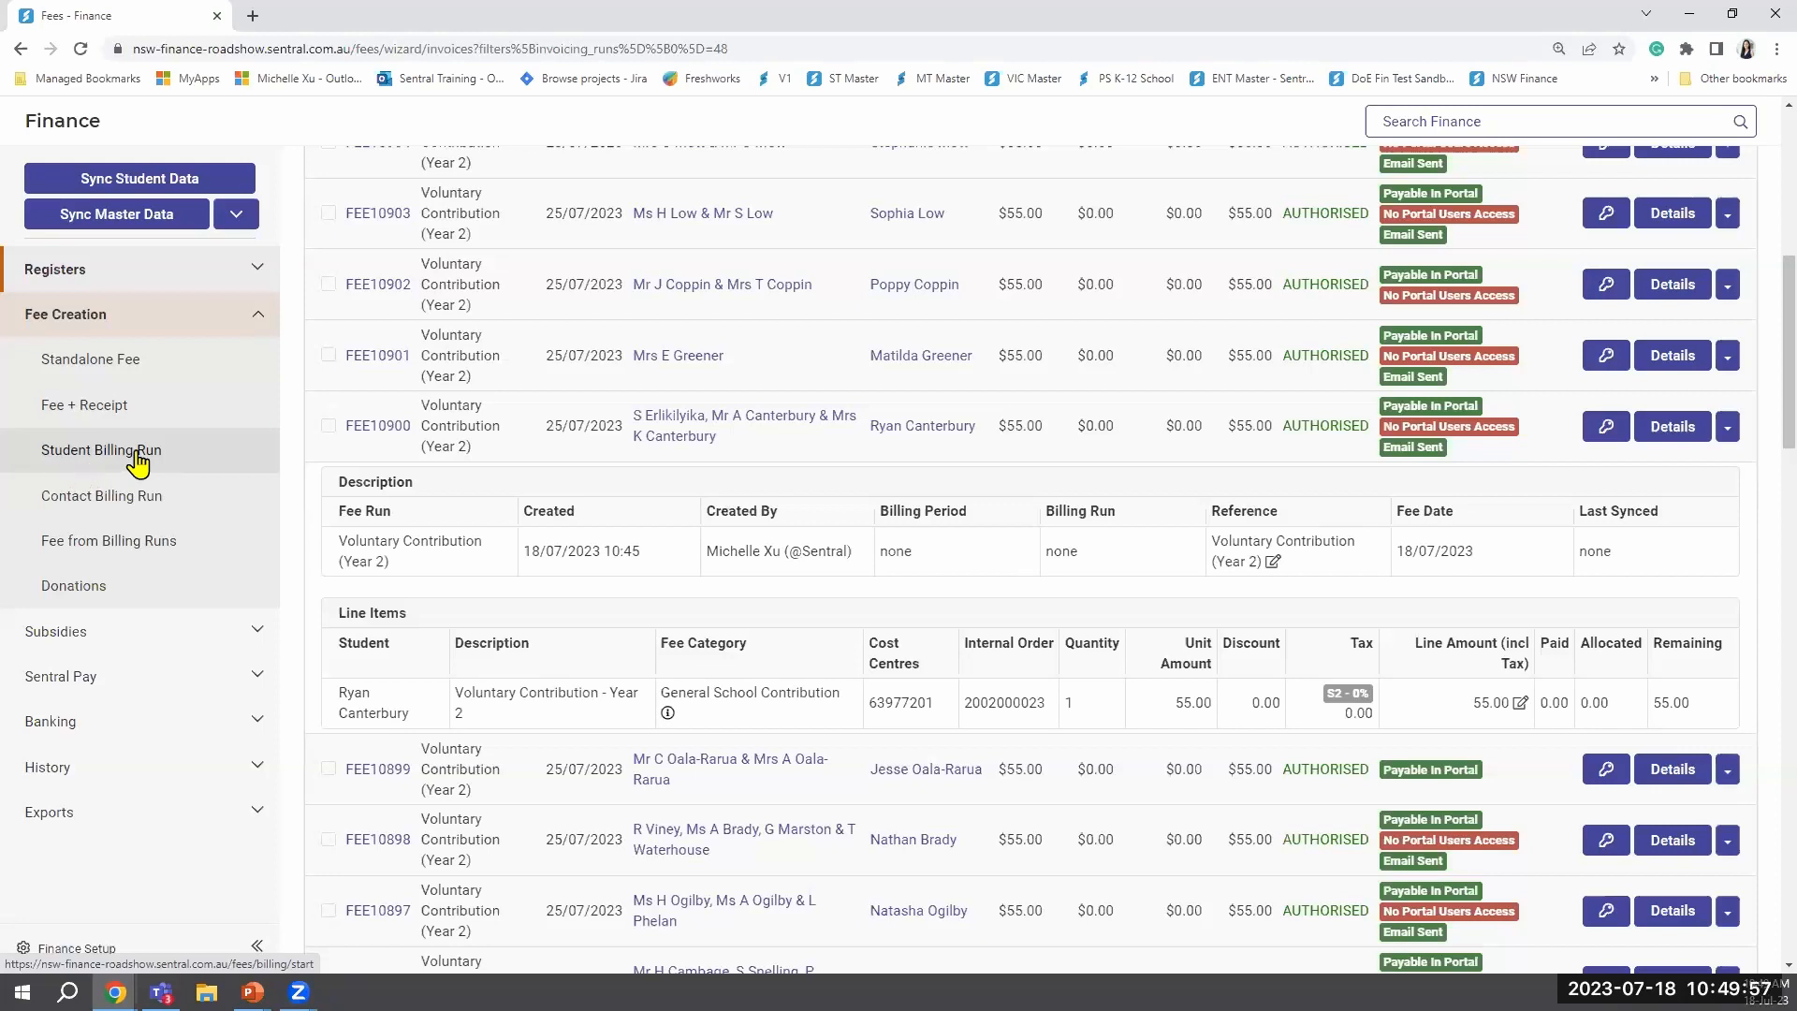
left_click(211, 462)
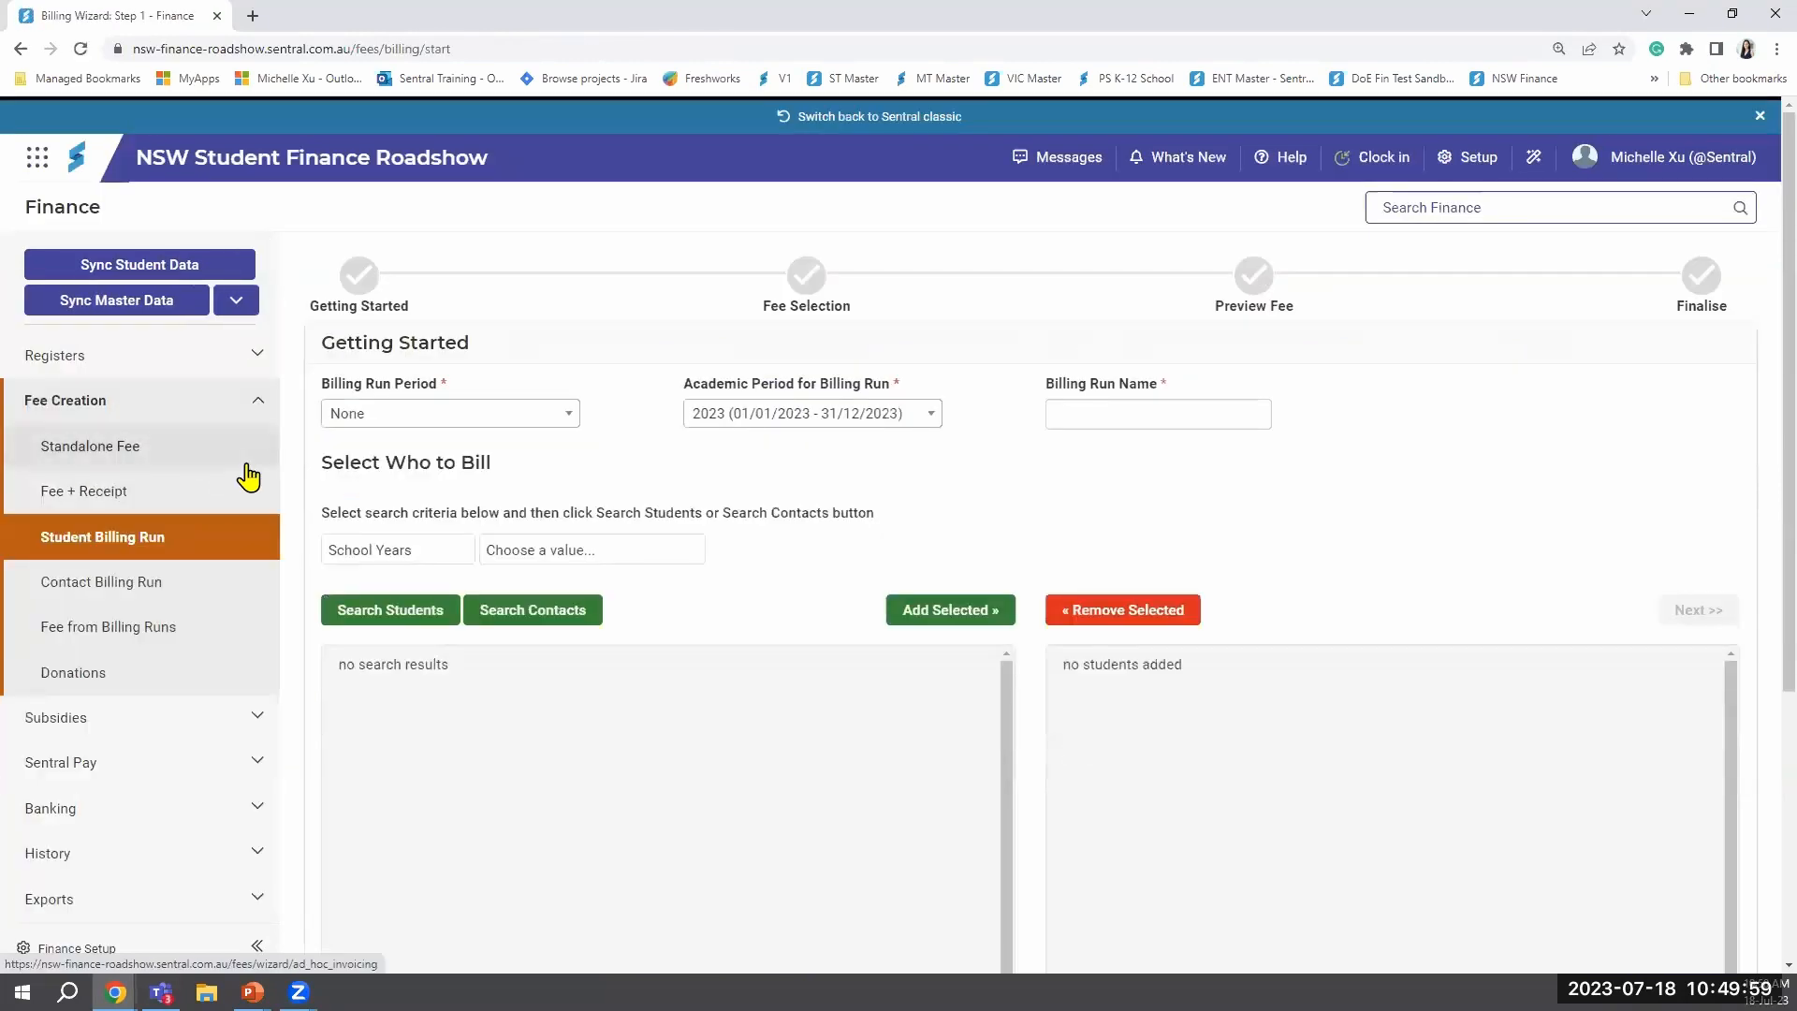
left_click(441, 421)
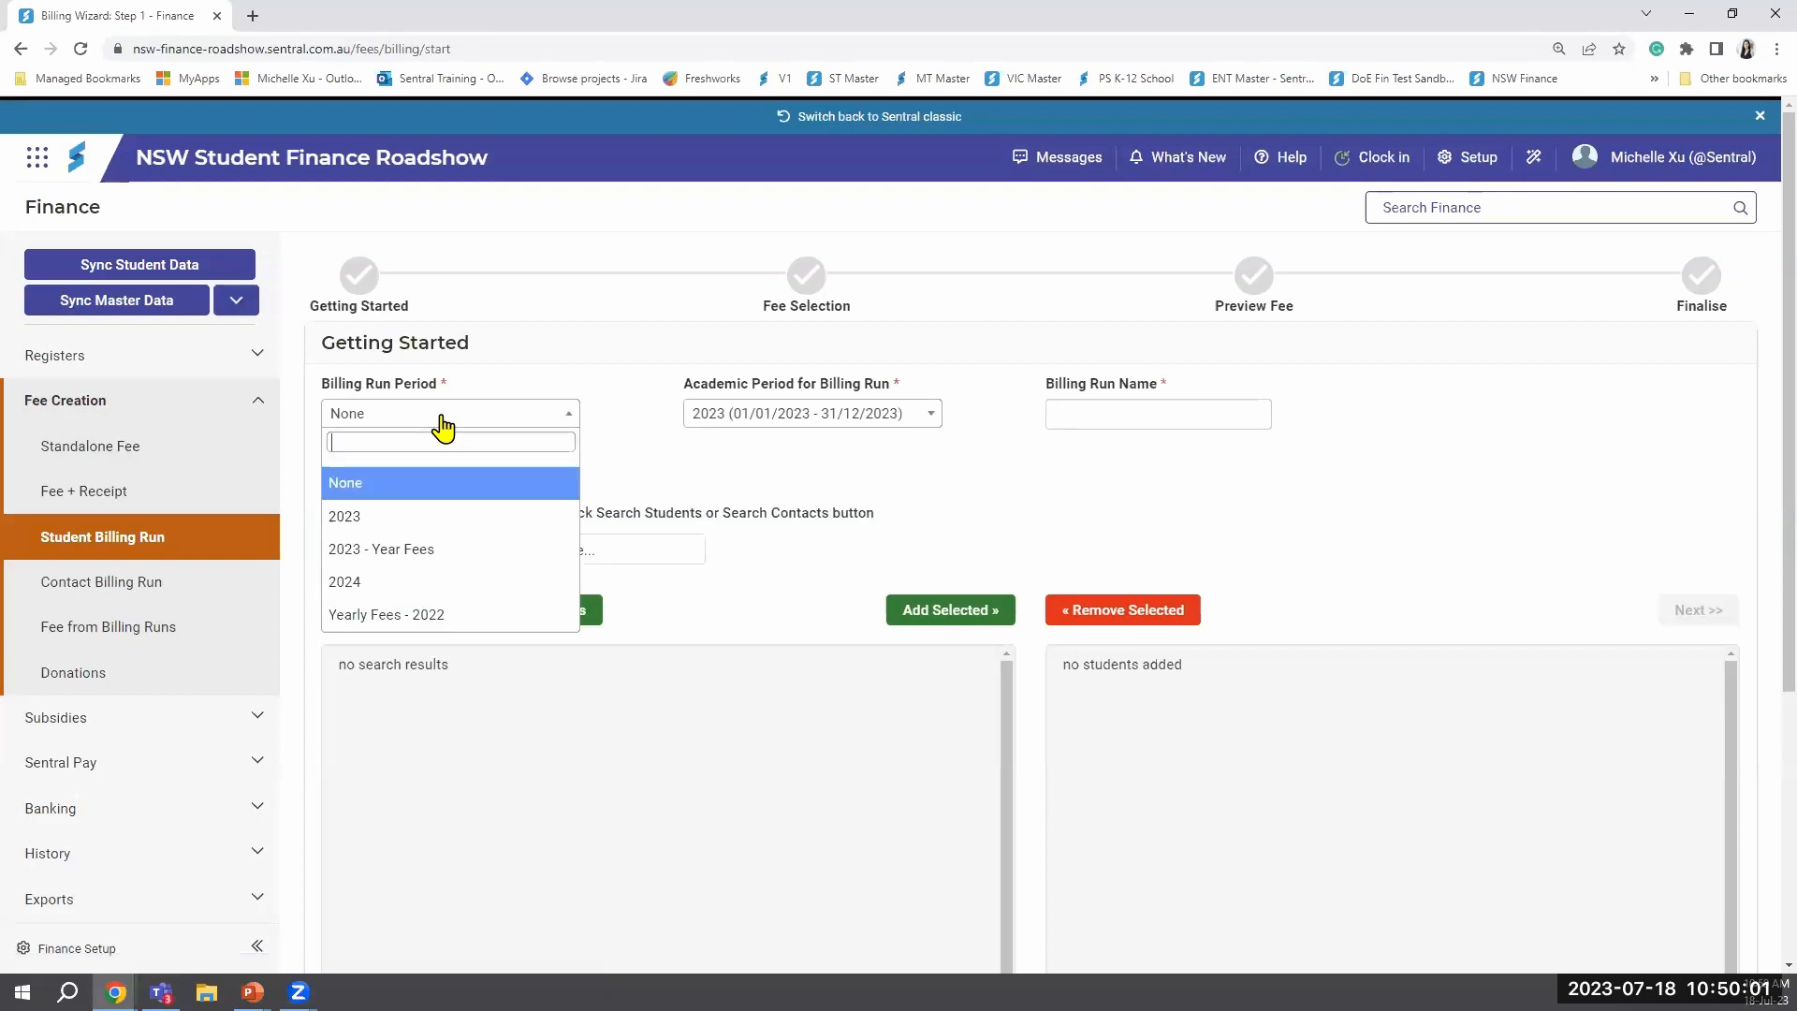
left_click(435, 531)
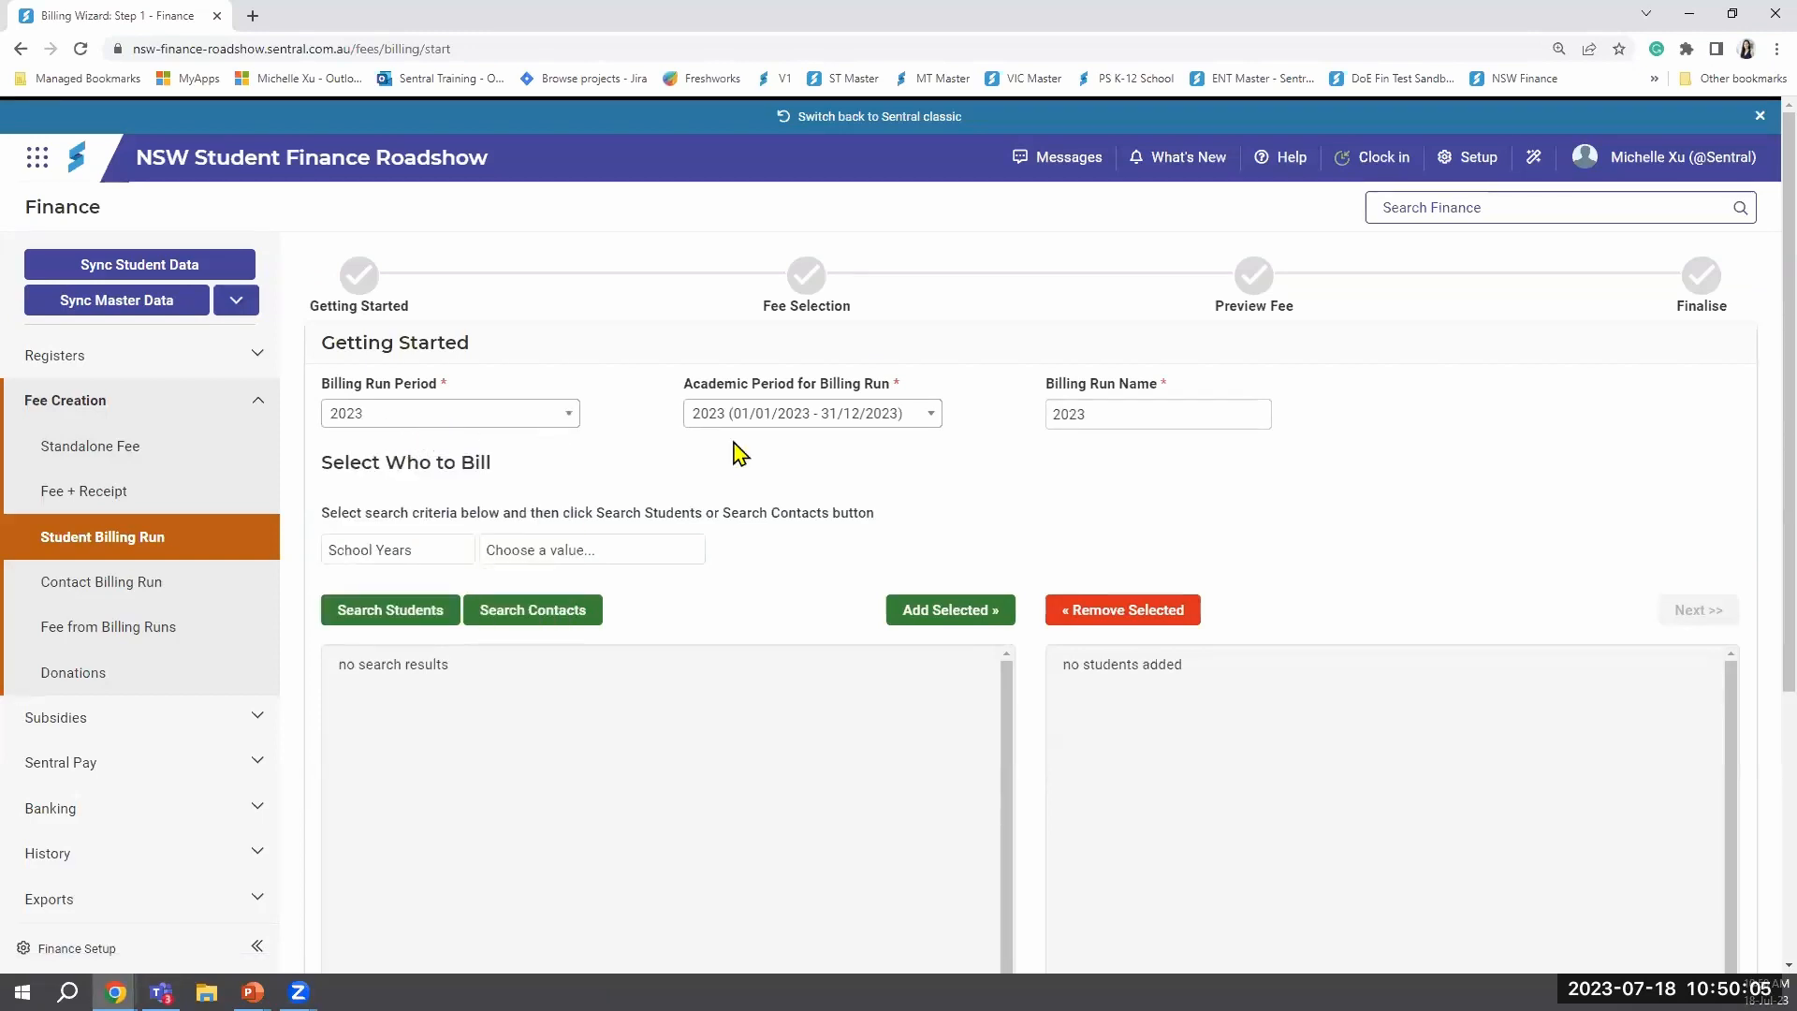
- Search for the students in School Year 1 and add all of them to the billing run
scroll(459, 463, "down", 1)
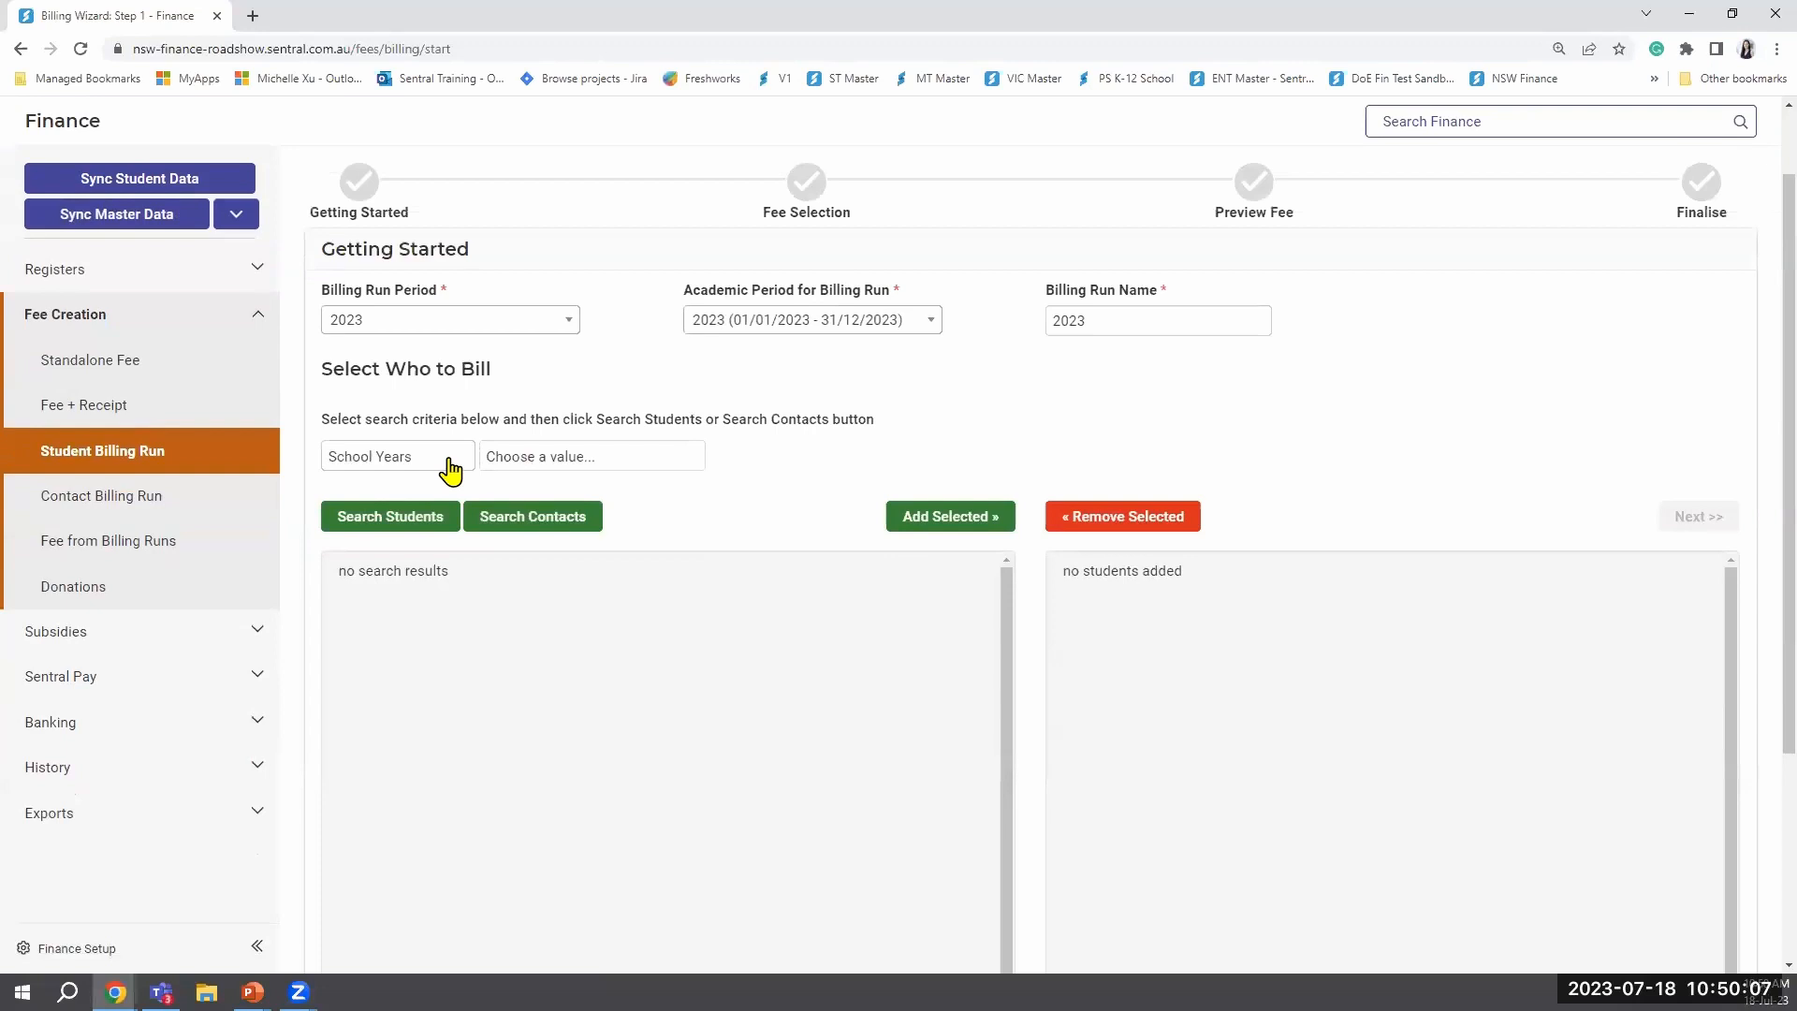
left_click(450, 471)
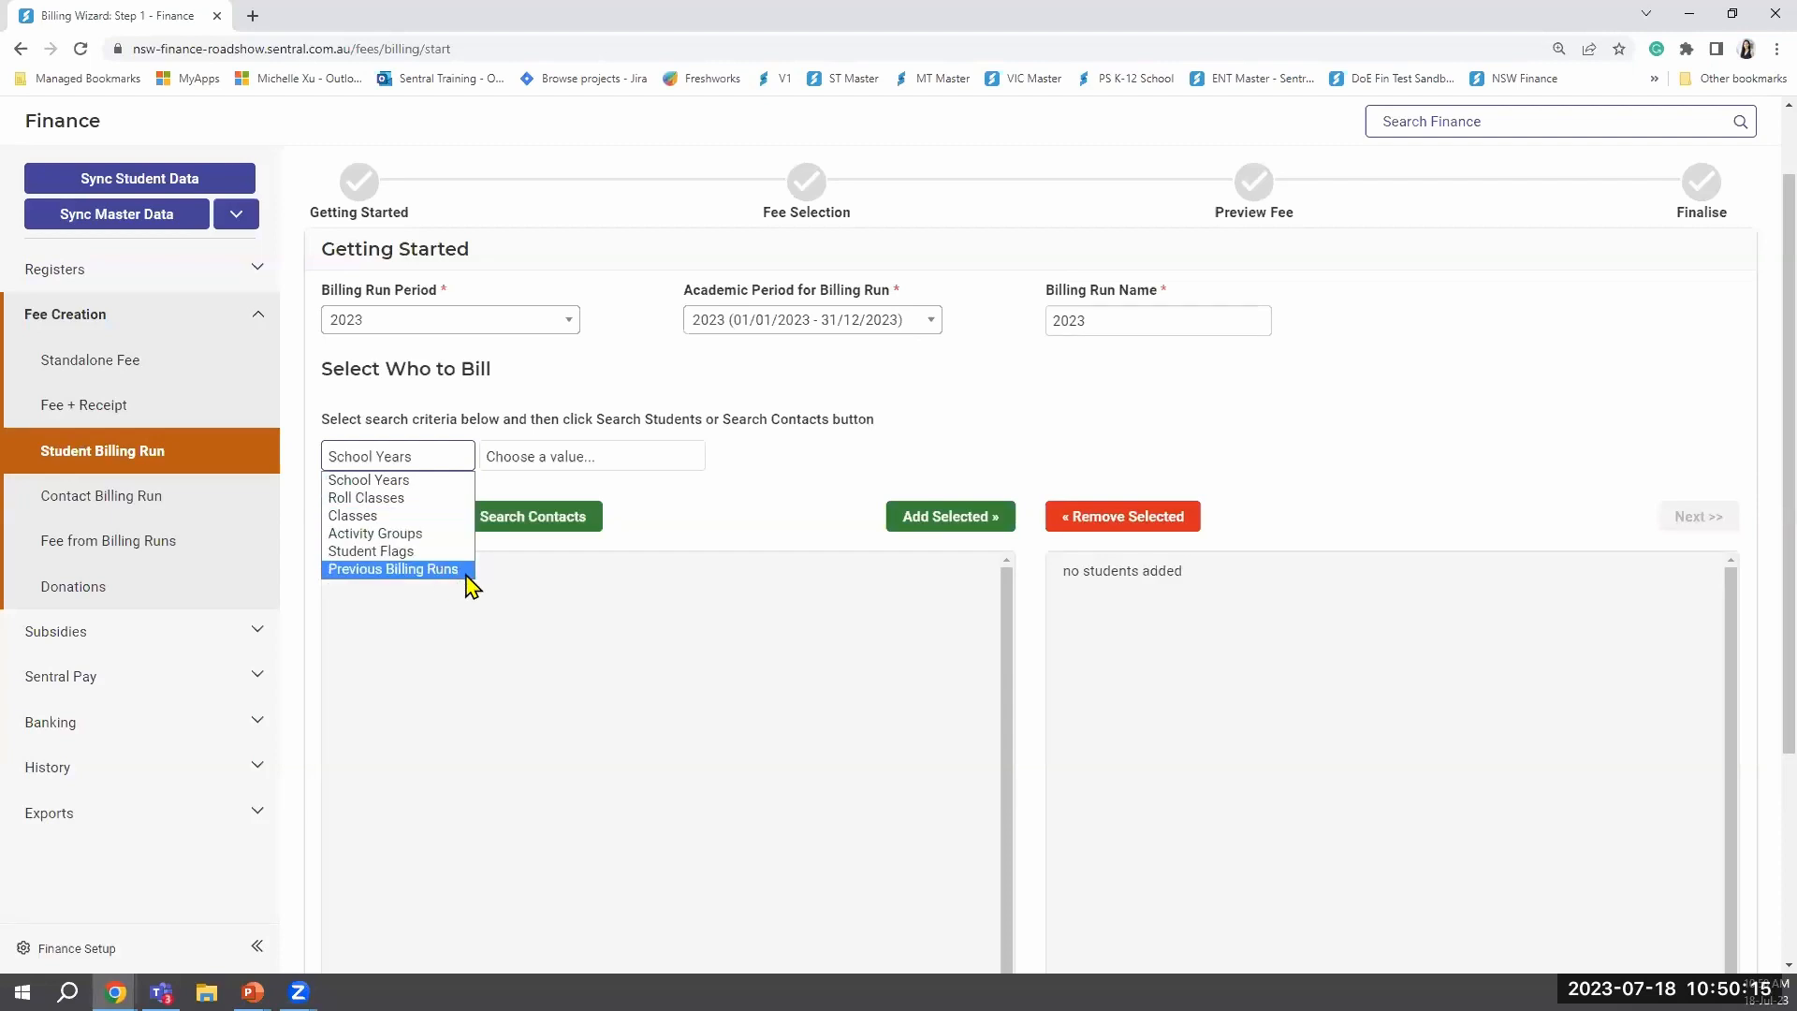
left_click(369, 479)
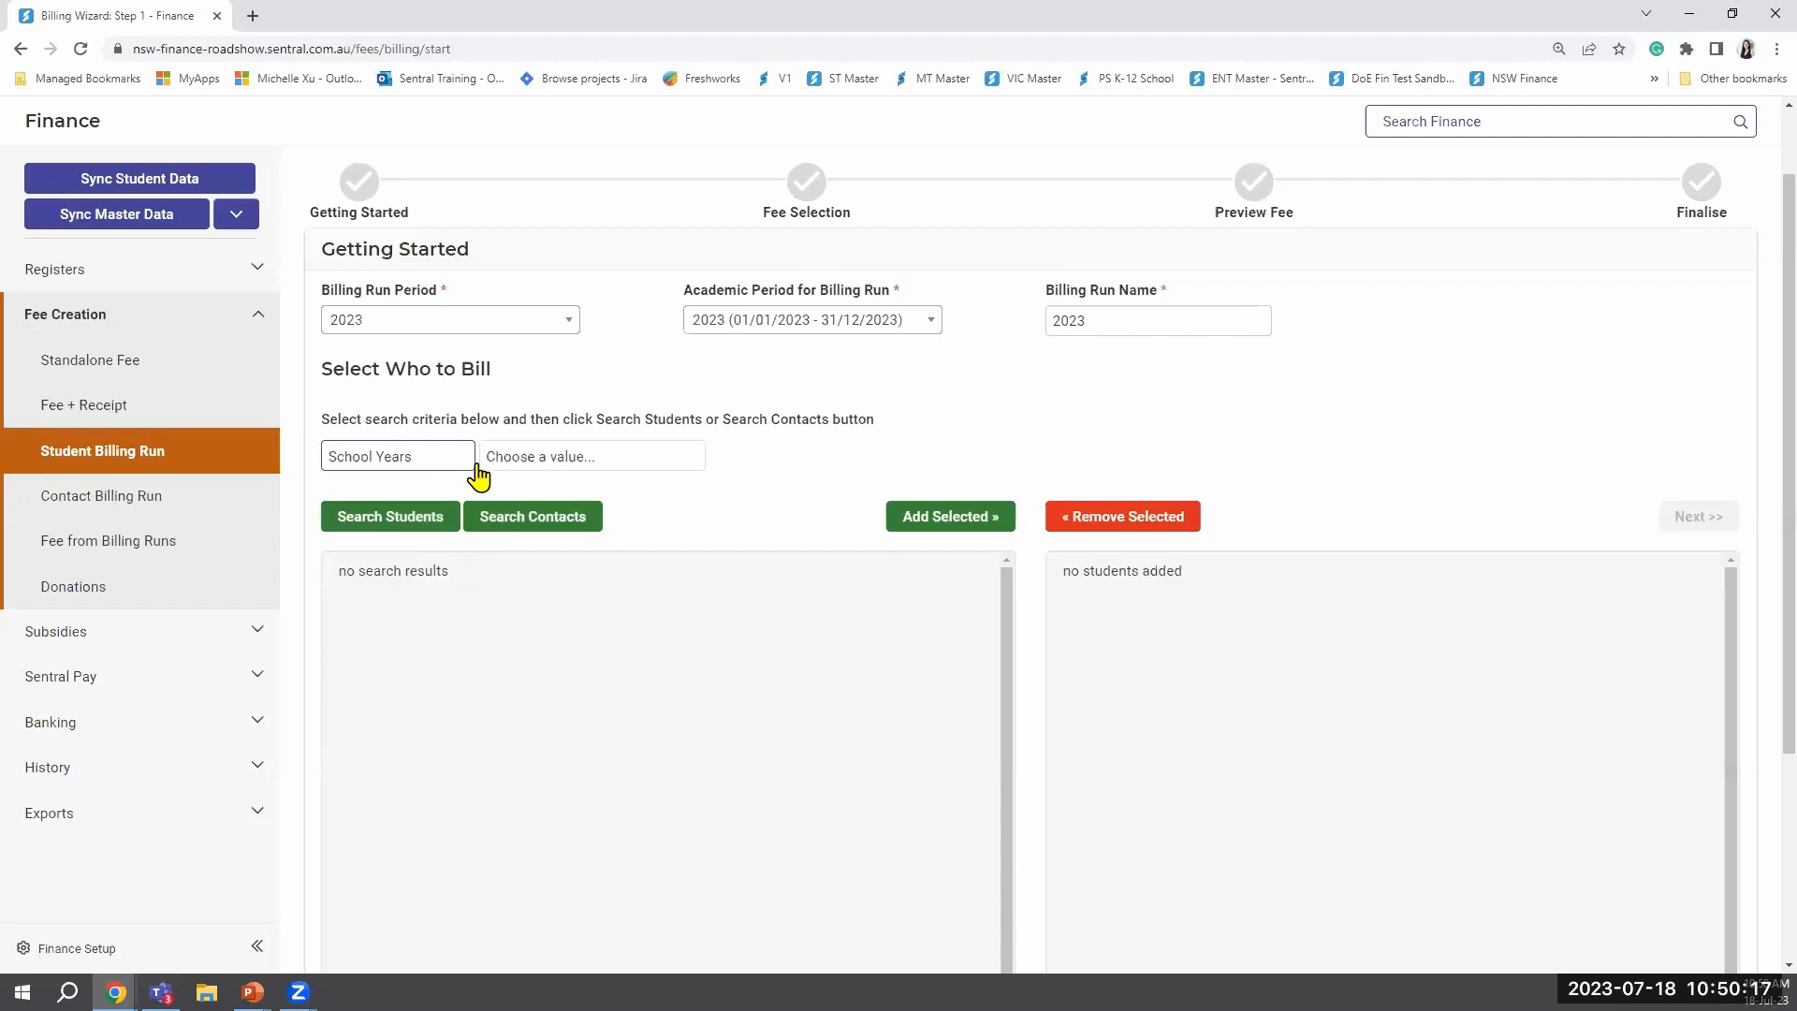
left_click(564, 457)
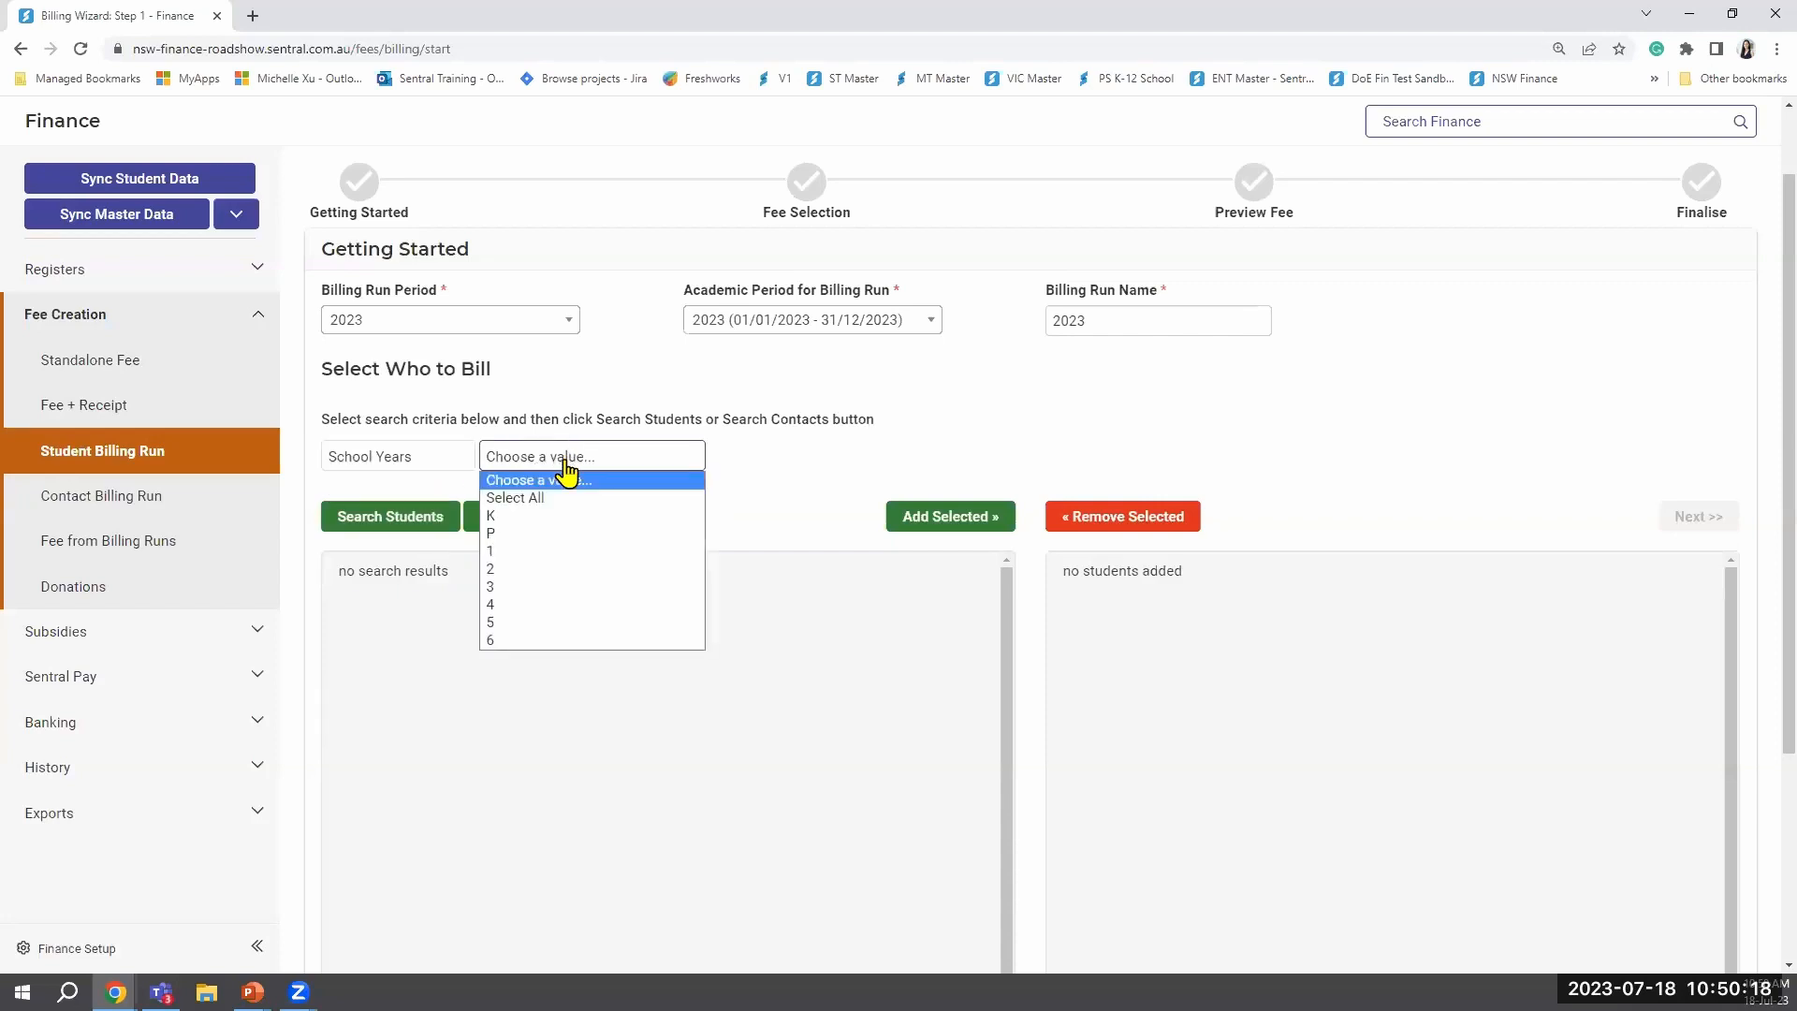
left_click(574, 550)
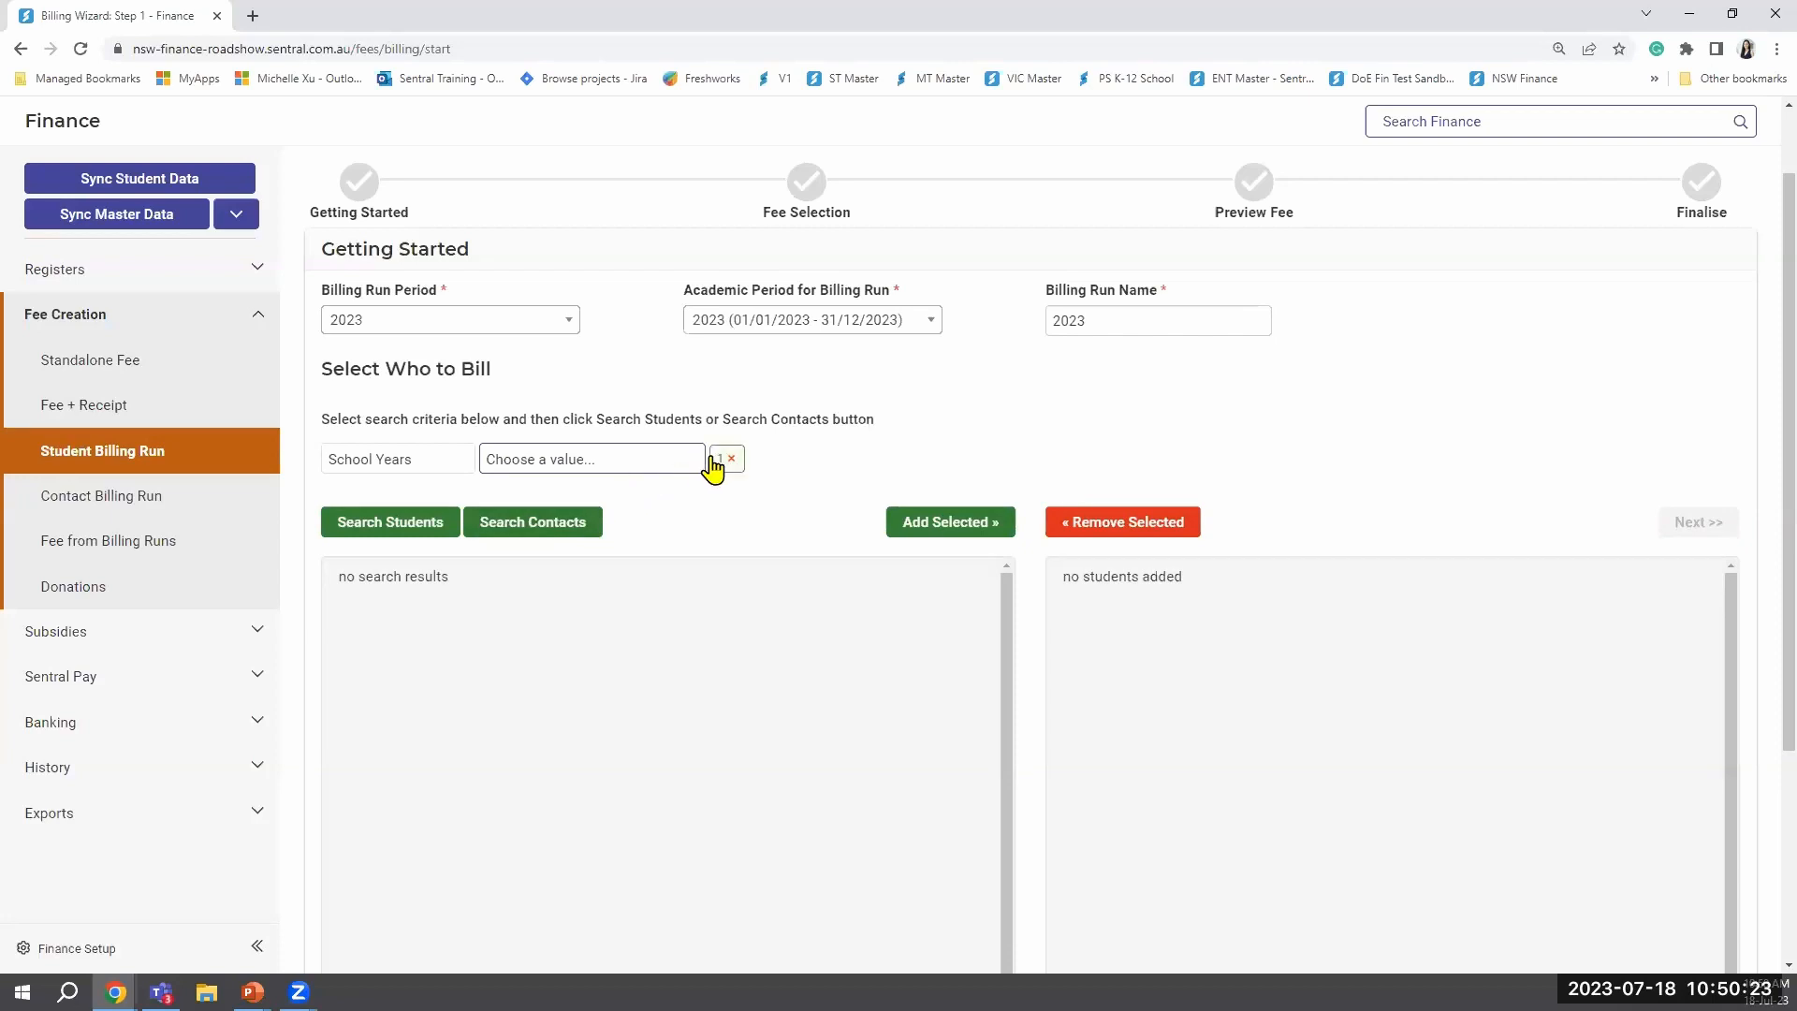
left_click(370, 531)
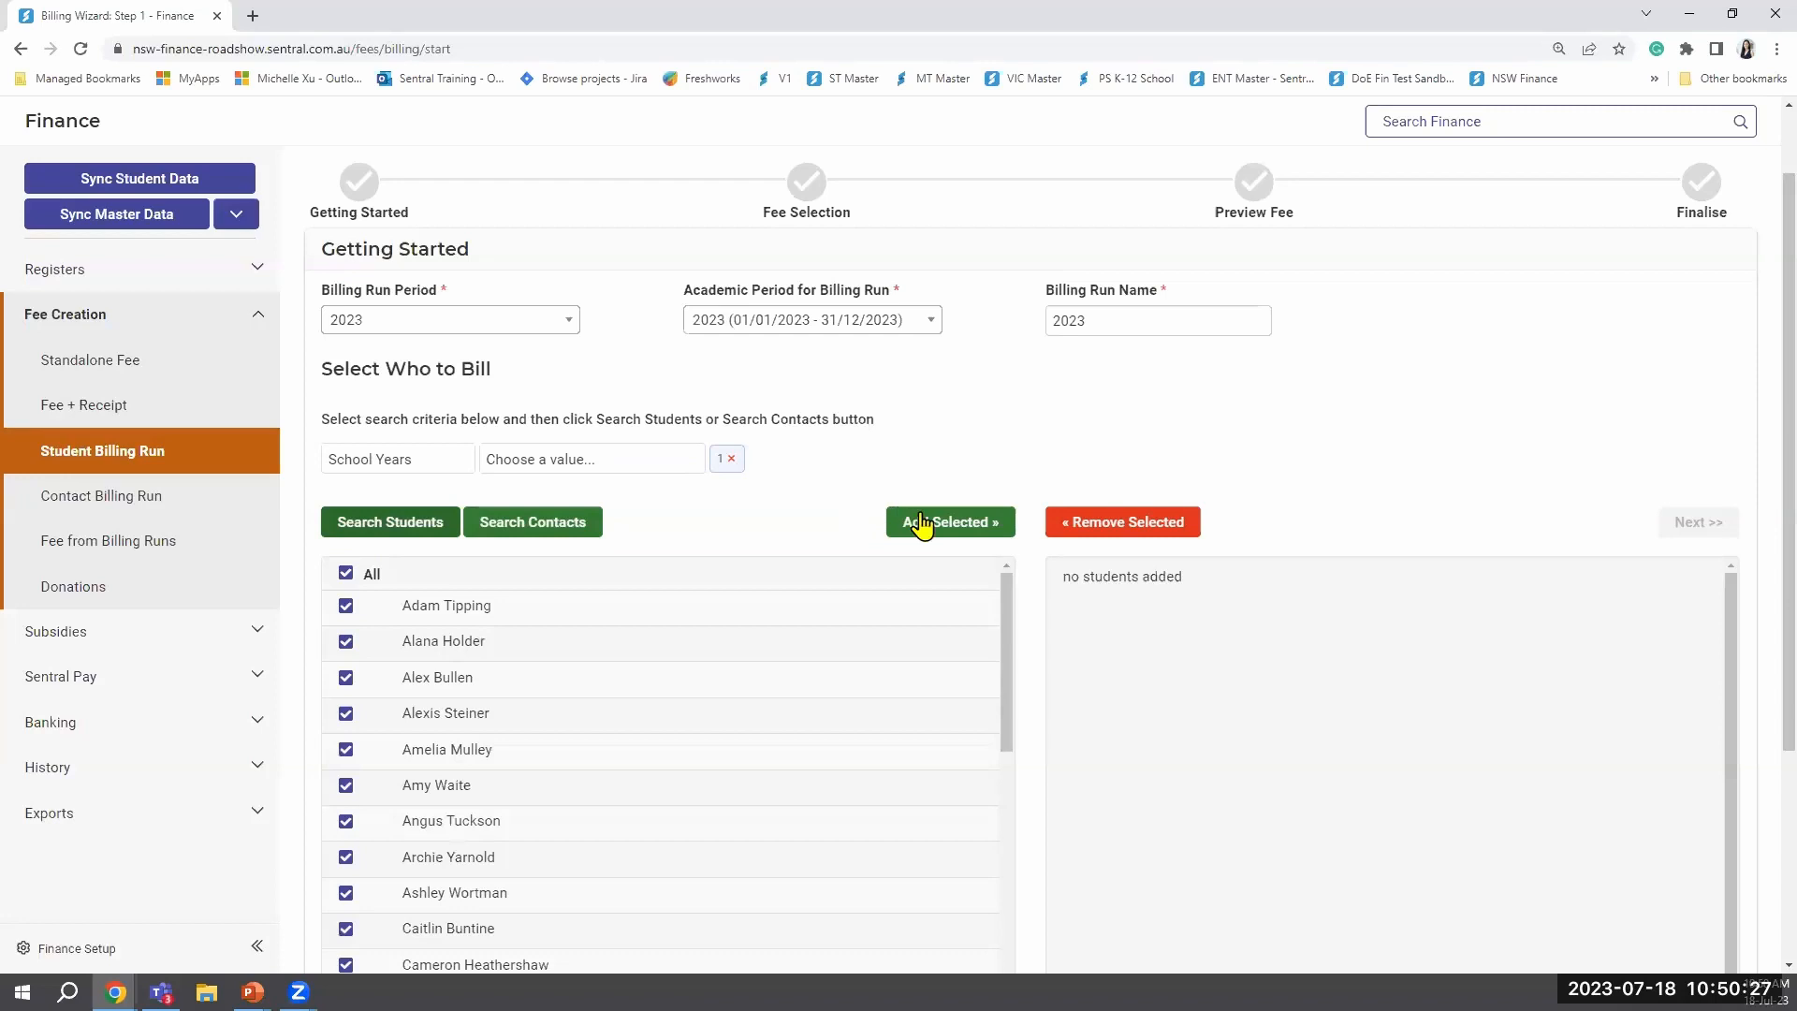
left_click(986, 533)
- Continue to fee selection, include the Voluntary Contributions and Whole School Activities fee types, and proceed to the fee preview
scroll(1753, 466, "down", 3)
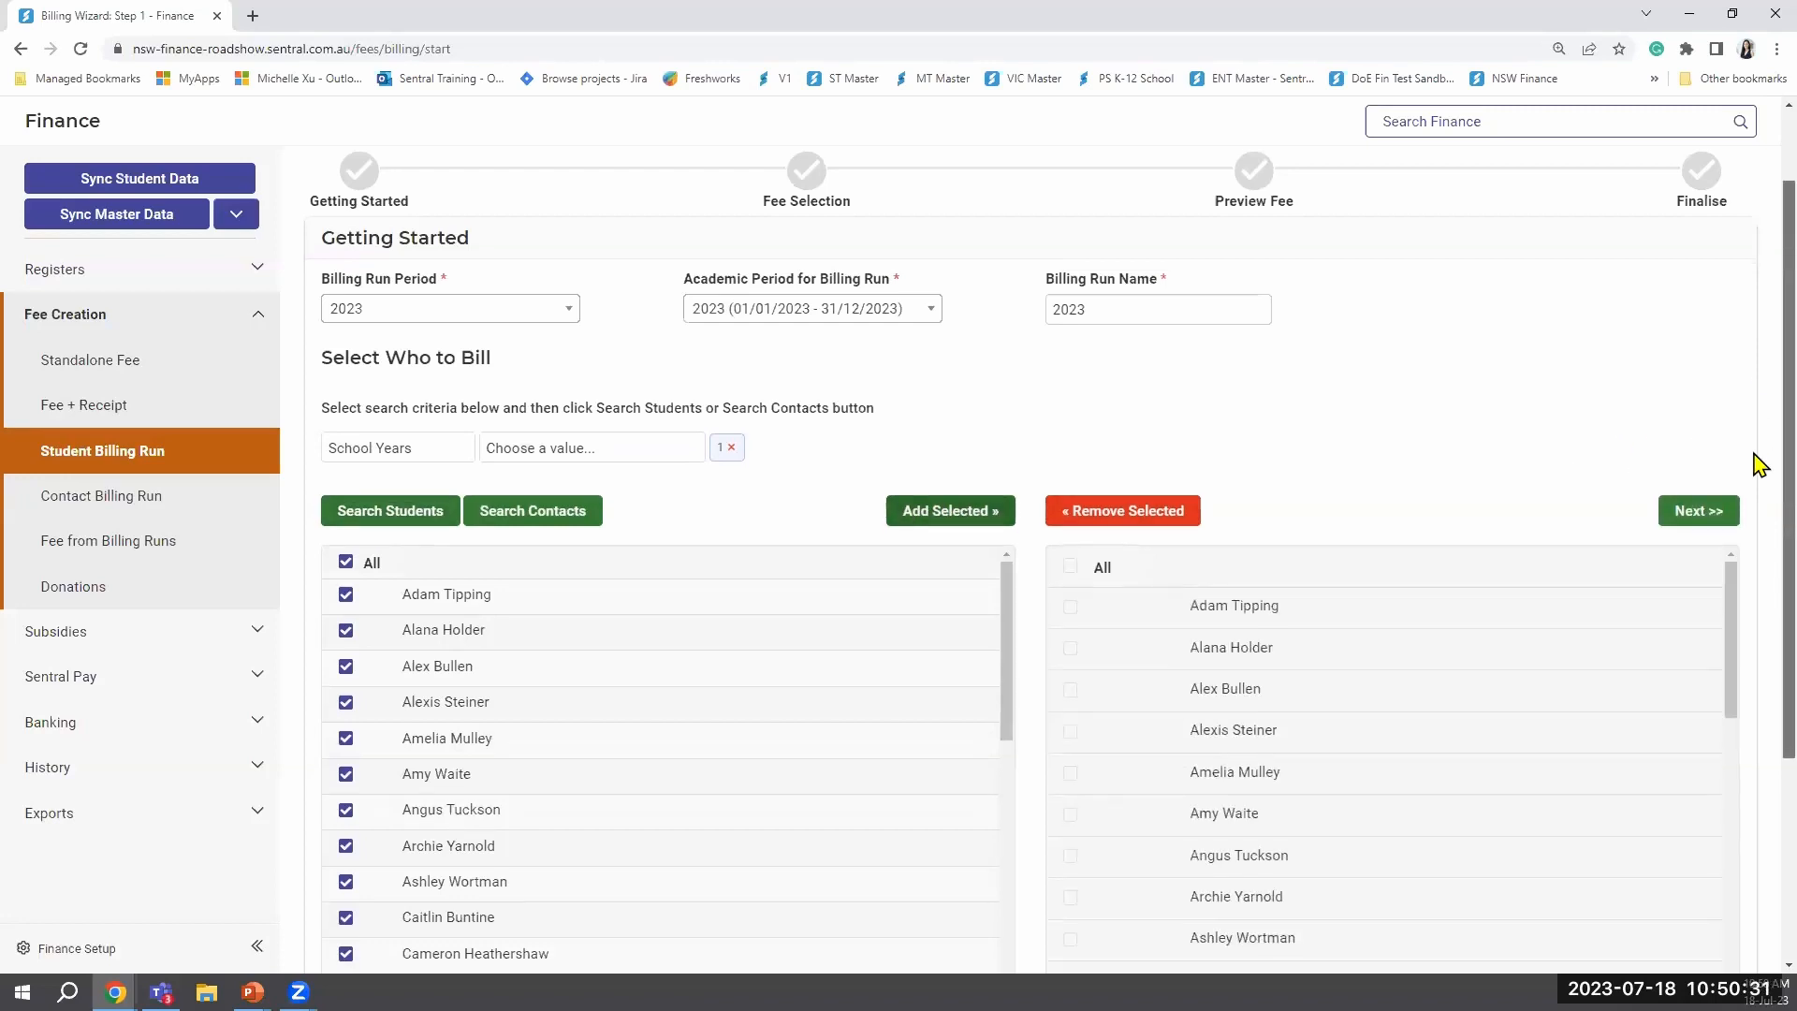
left_click(1716, 906)
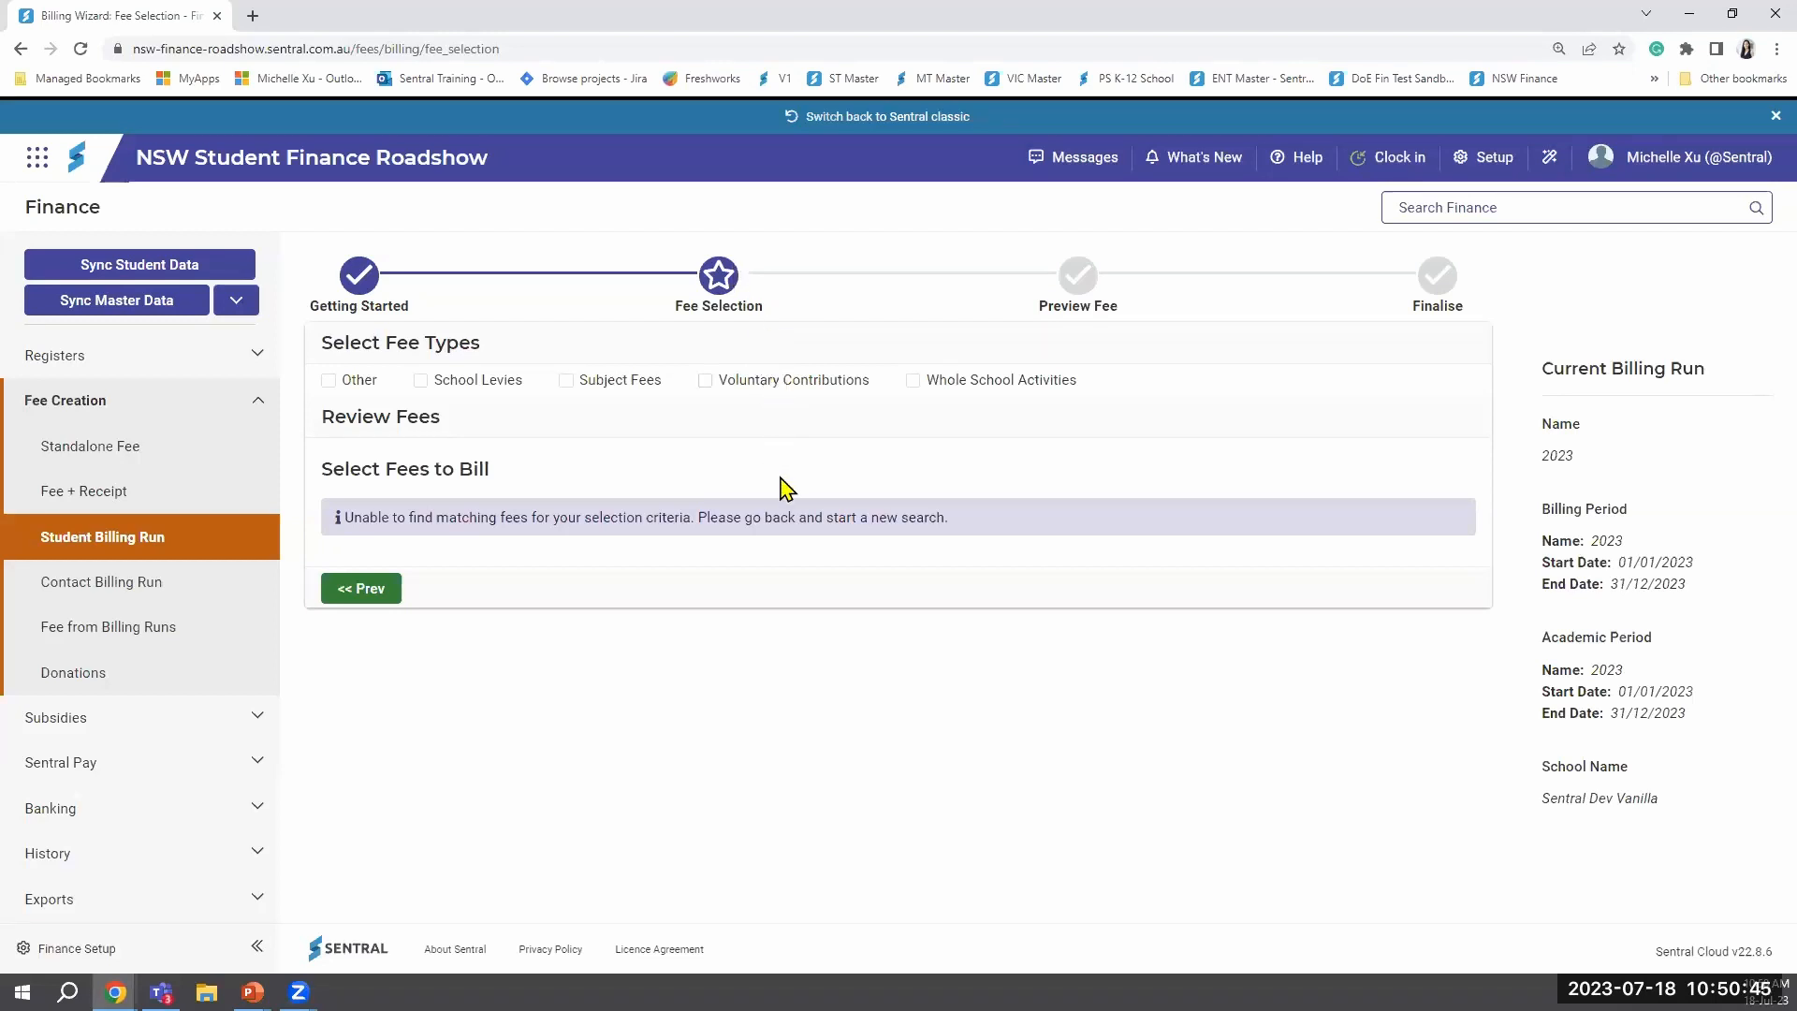
left_click(779, 383)
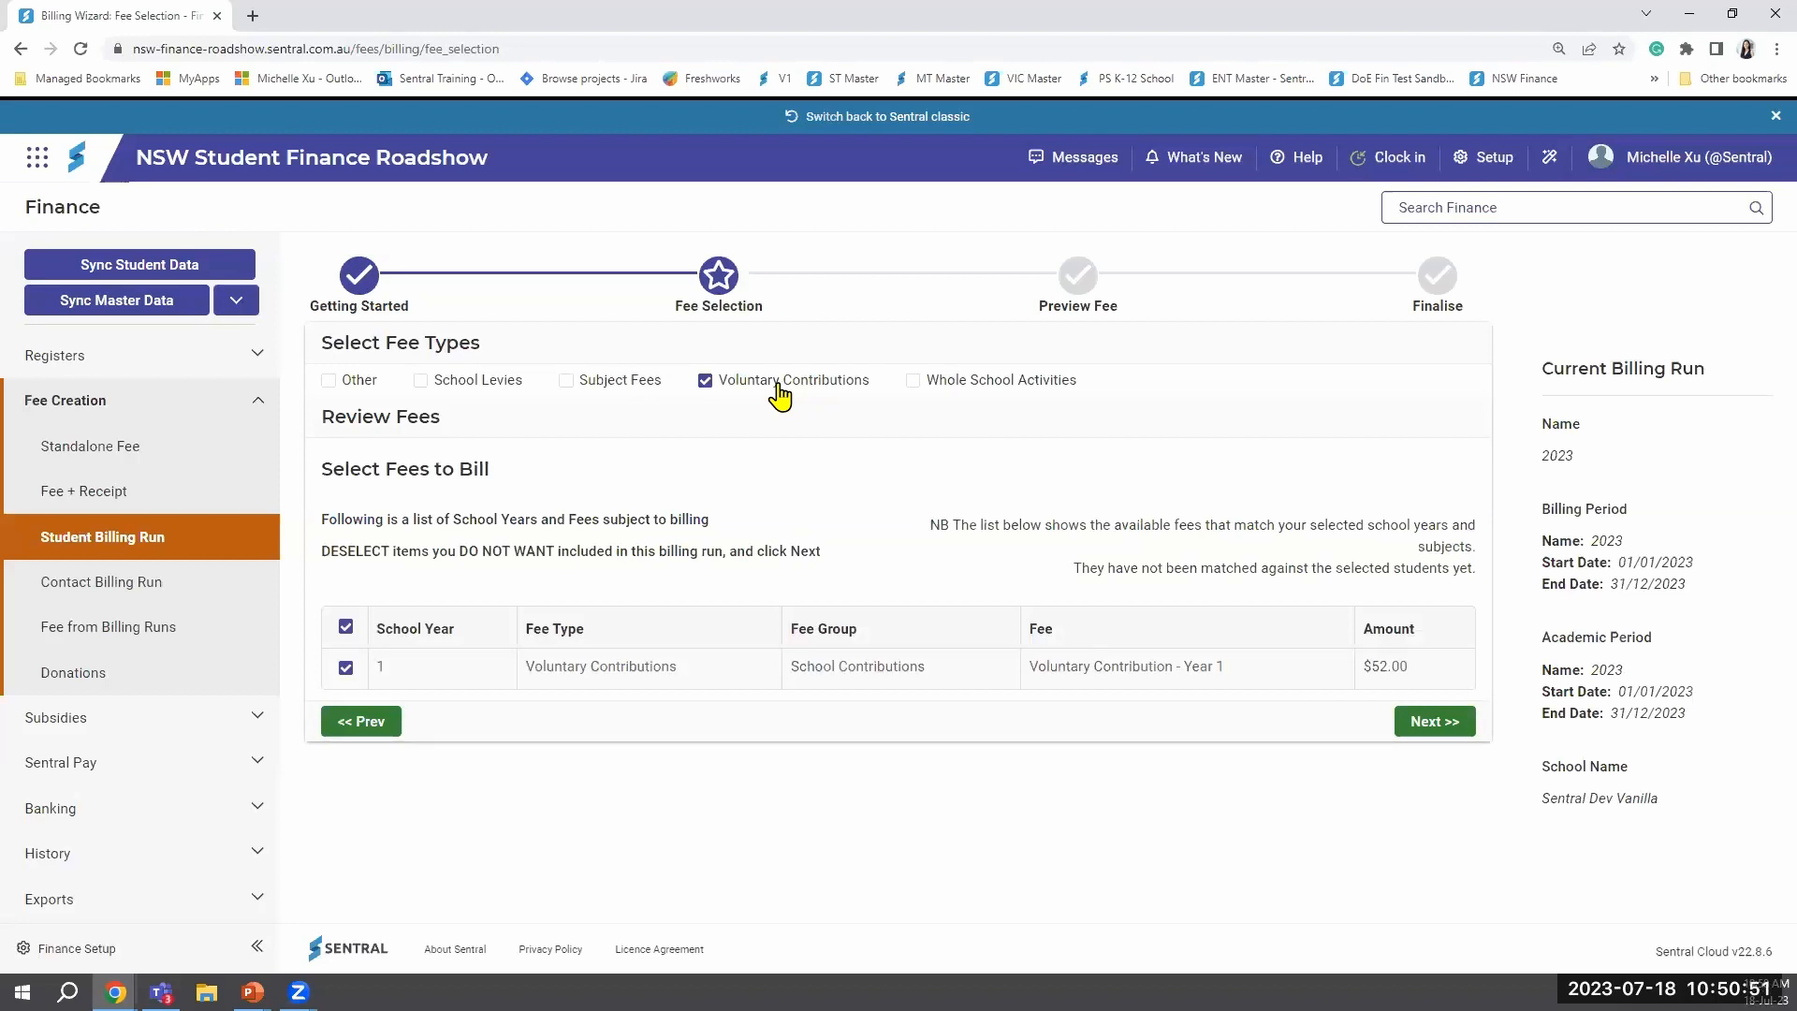
left_click(936, 396)
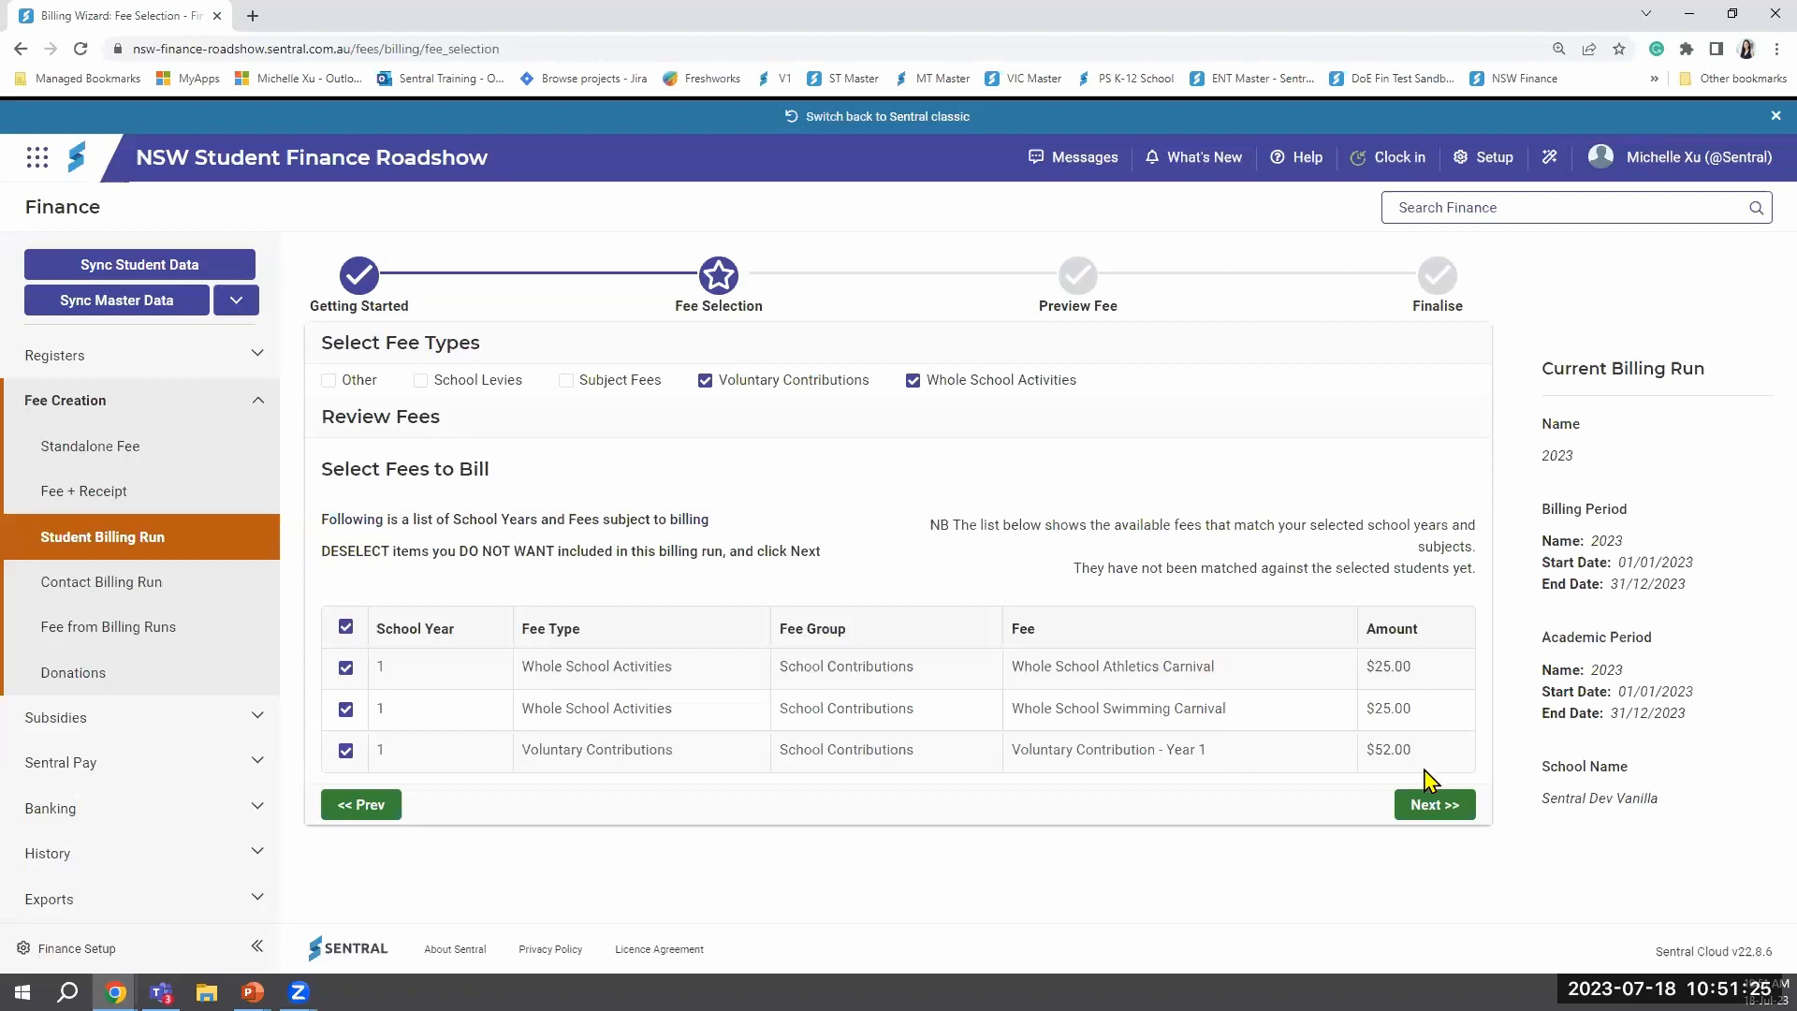
left_click(1448, 810)
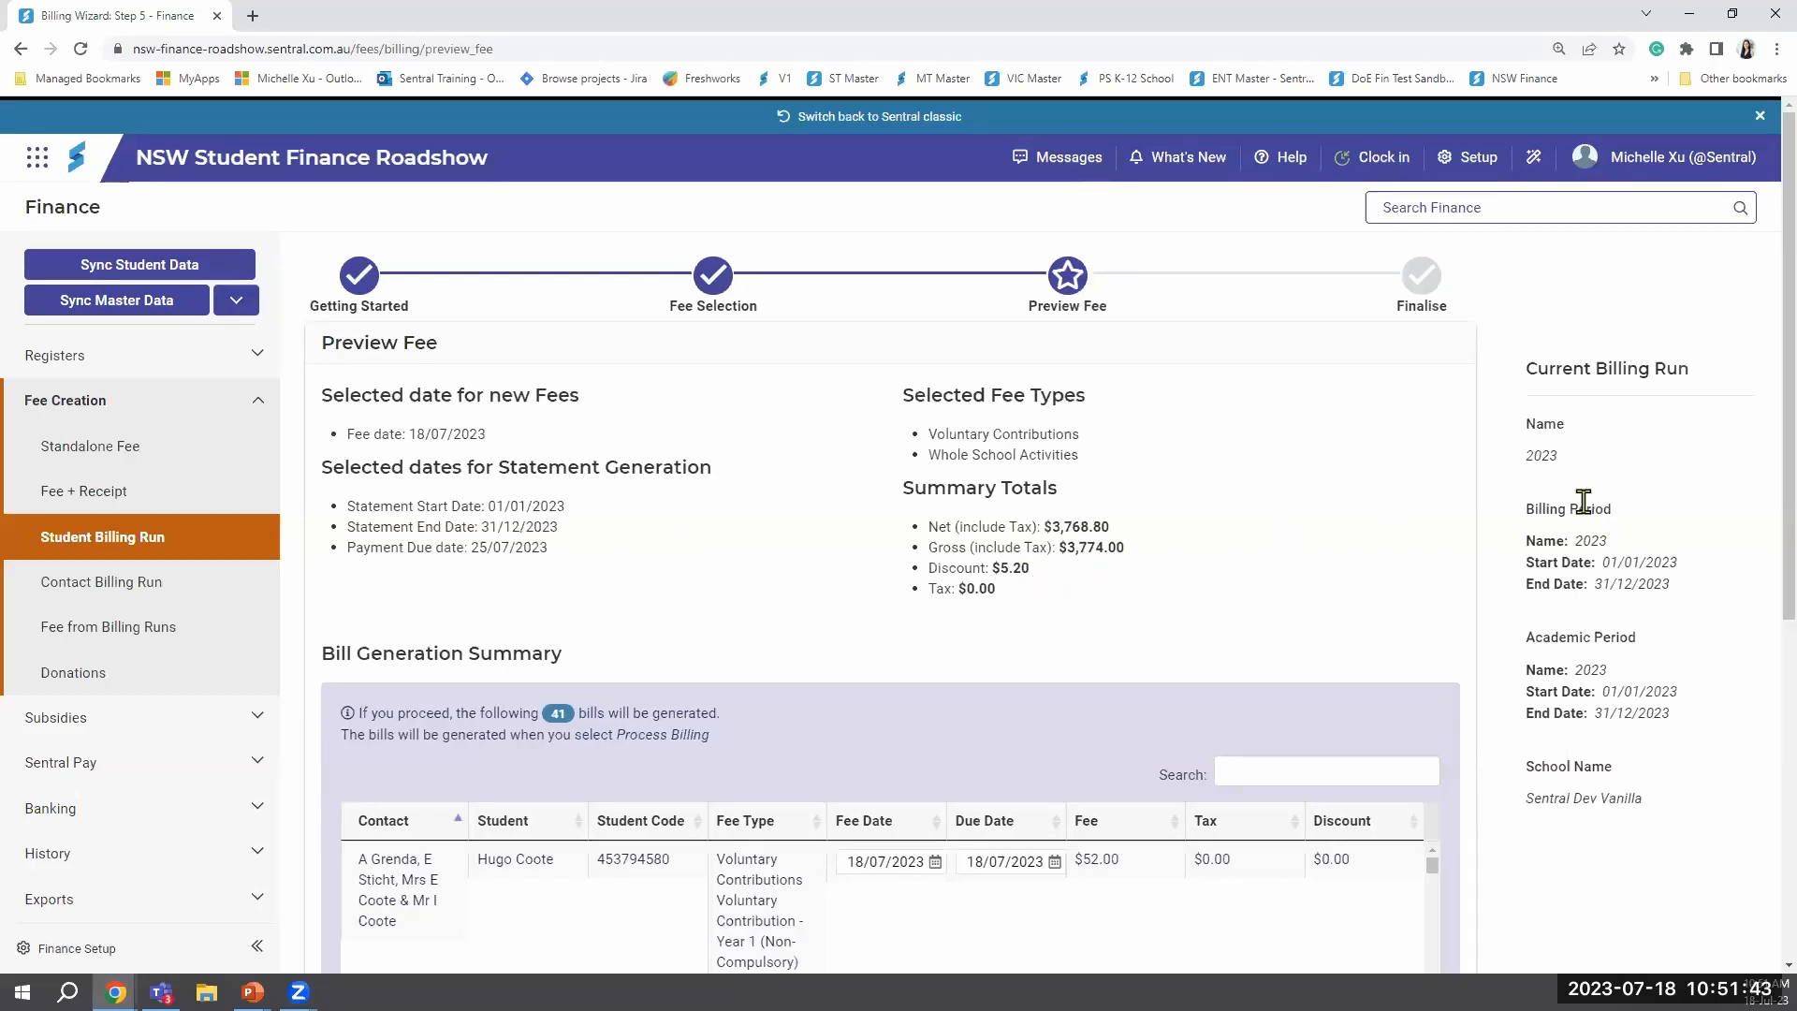
- Examine the billing run preview, including the summary totals and each student's fee types, dates, amounts and discounts in the Bill Generation Summary
scroll(1759, 391, "down", 1)
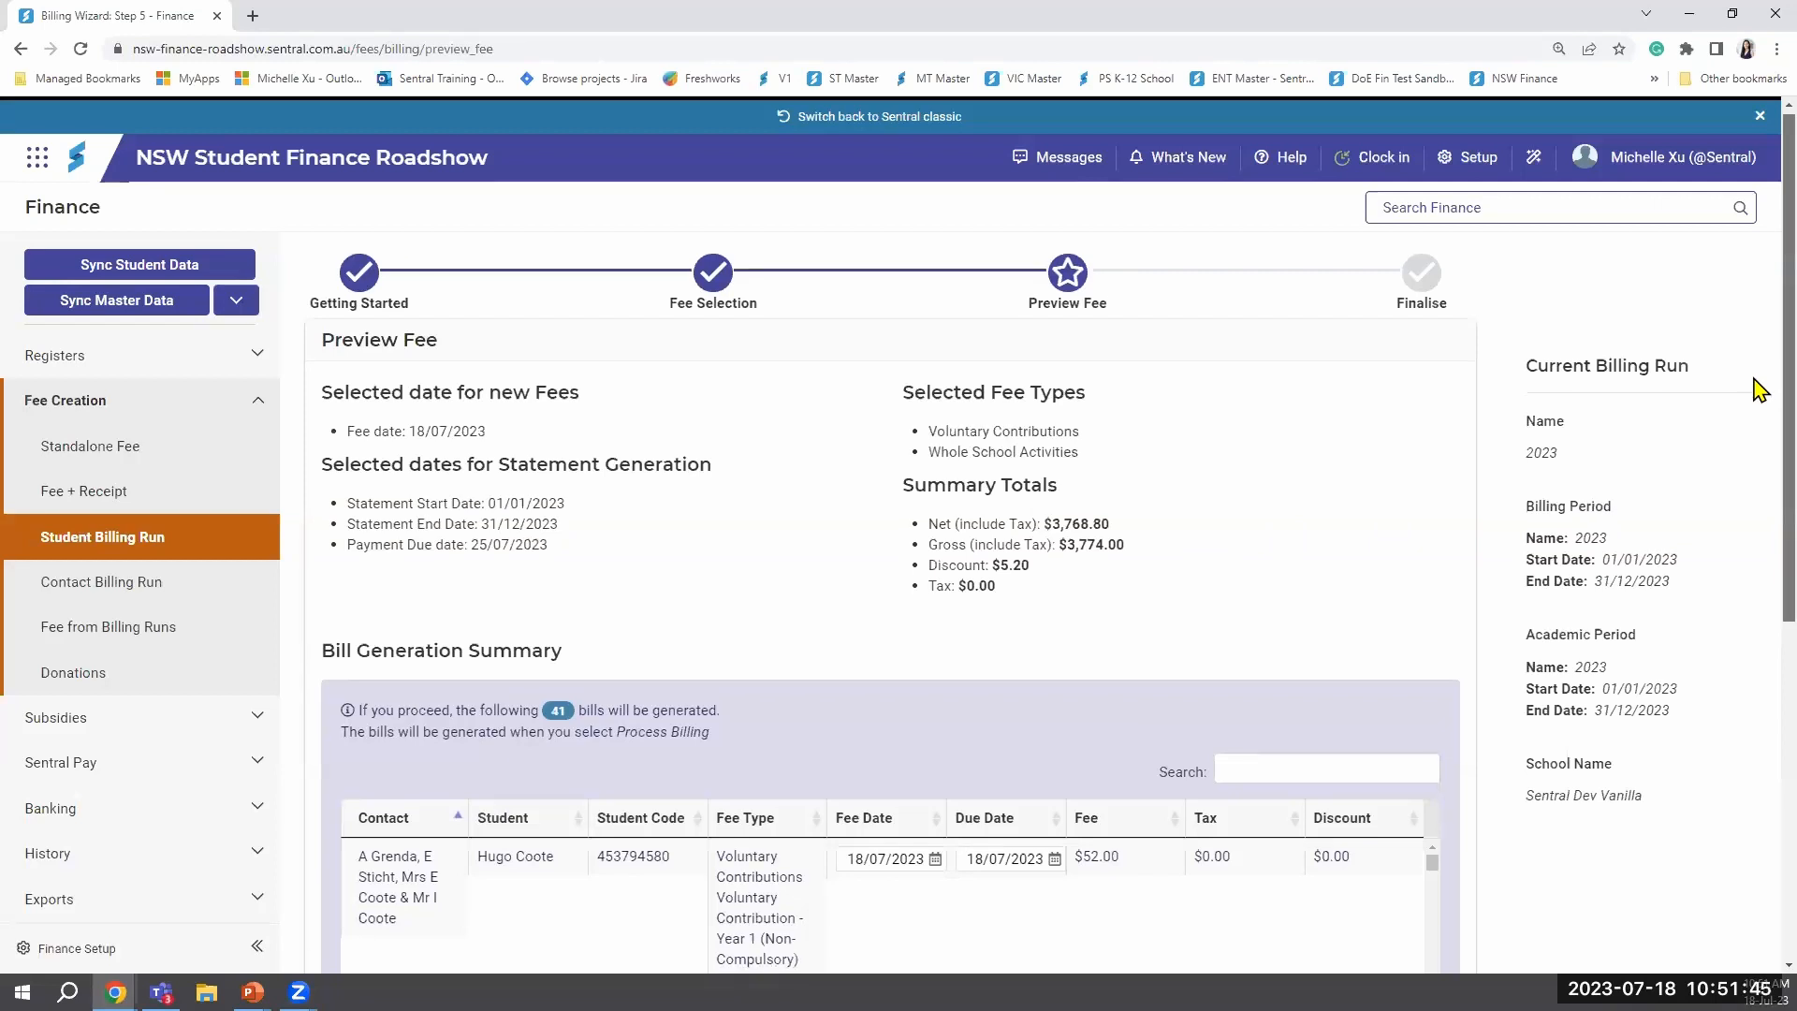
scroll(1757, 412, "down", 4)
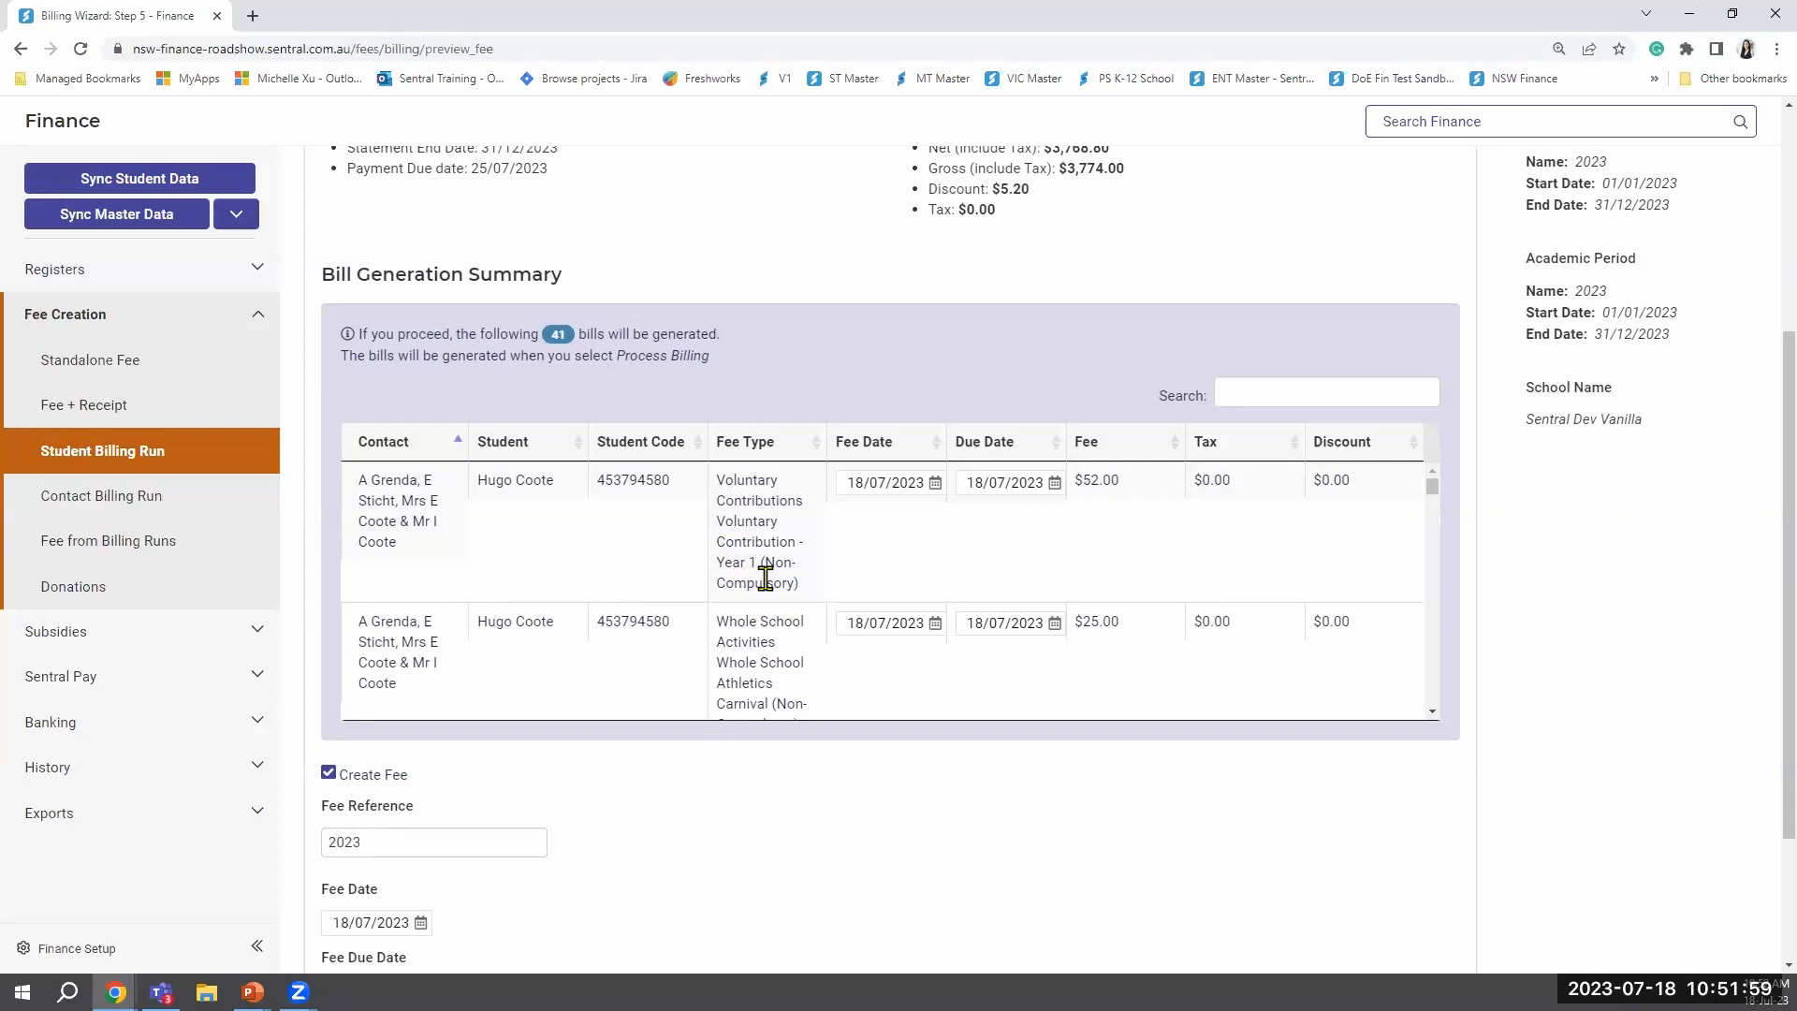
left_click(1430, 713)
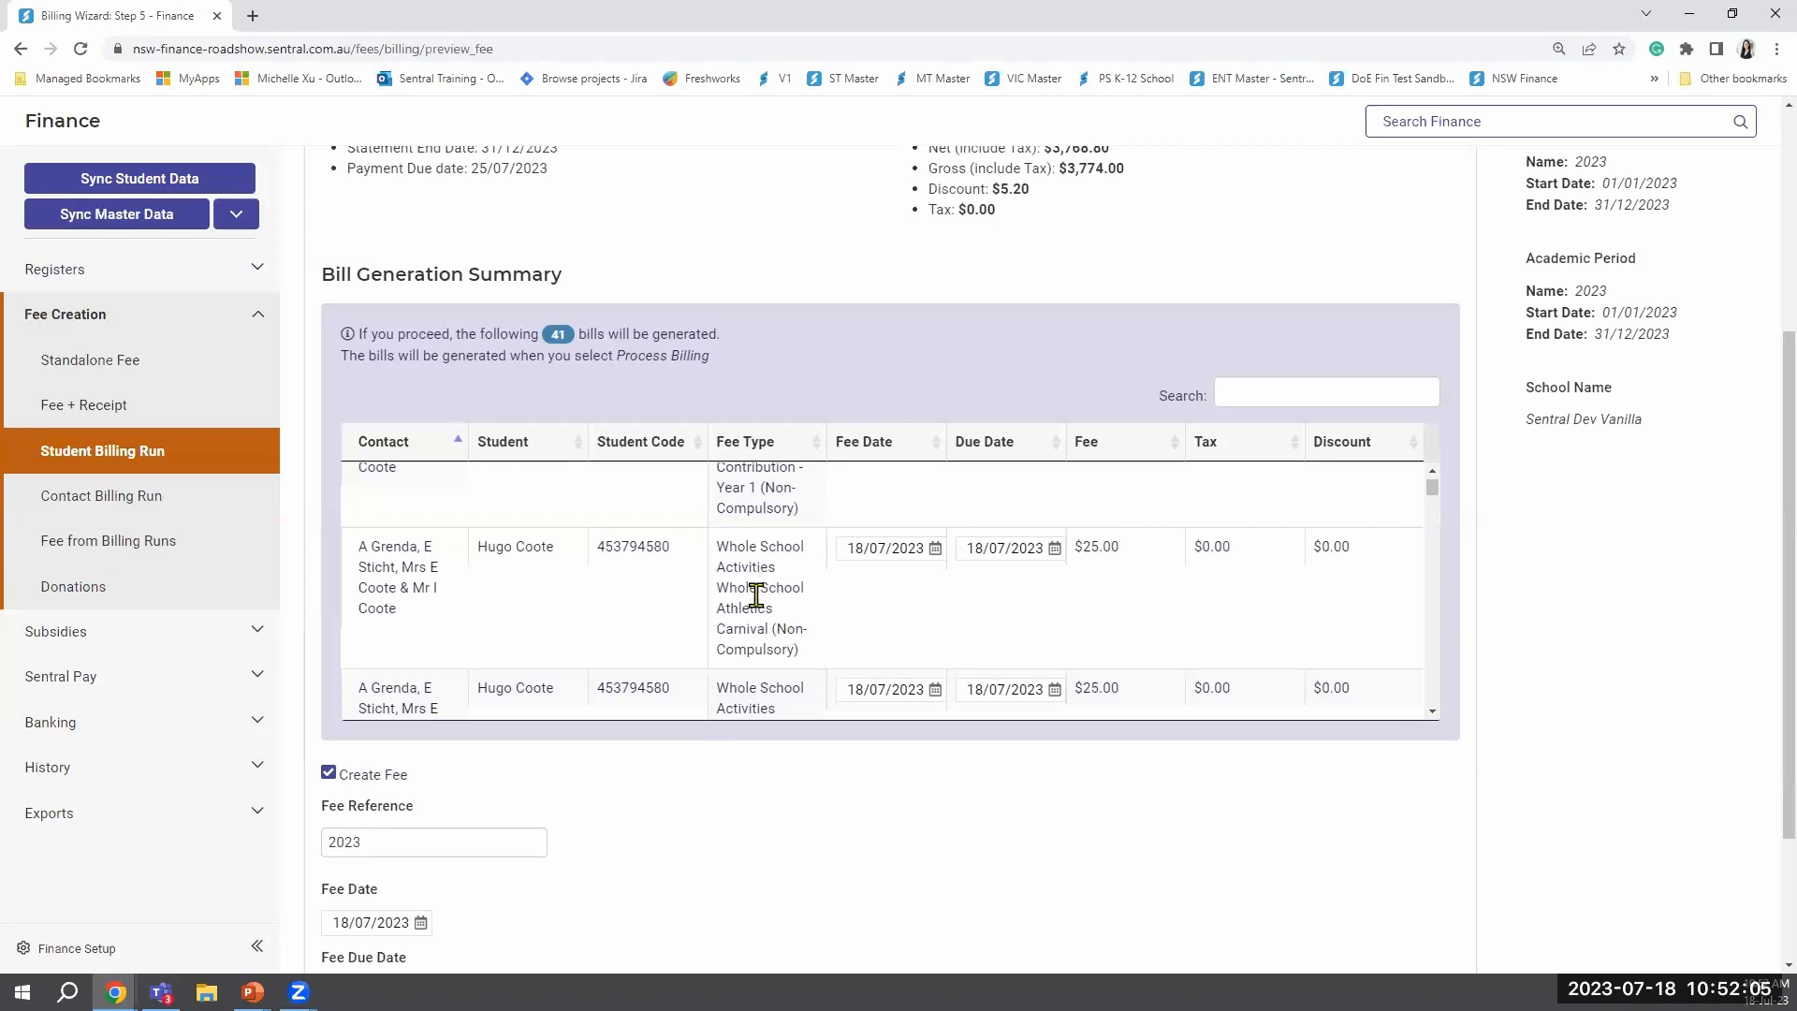
scroll(784, 625, "down", 1)
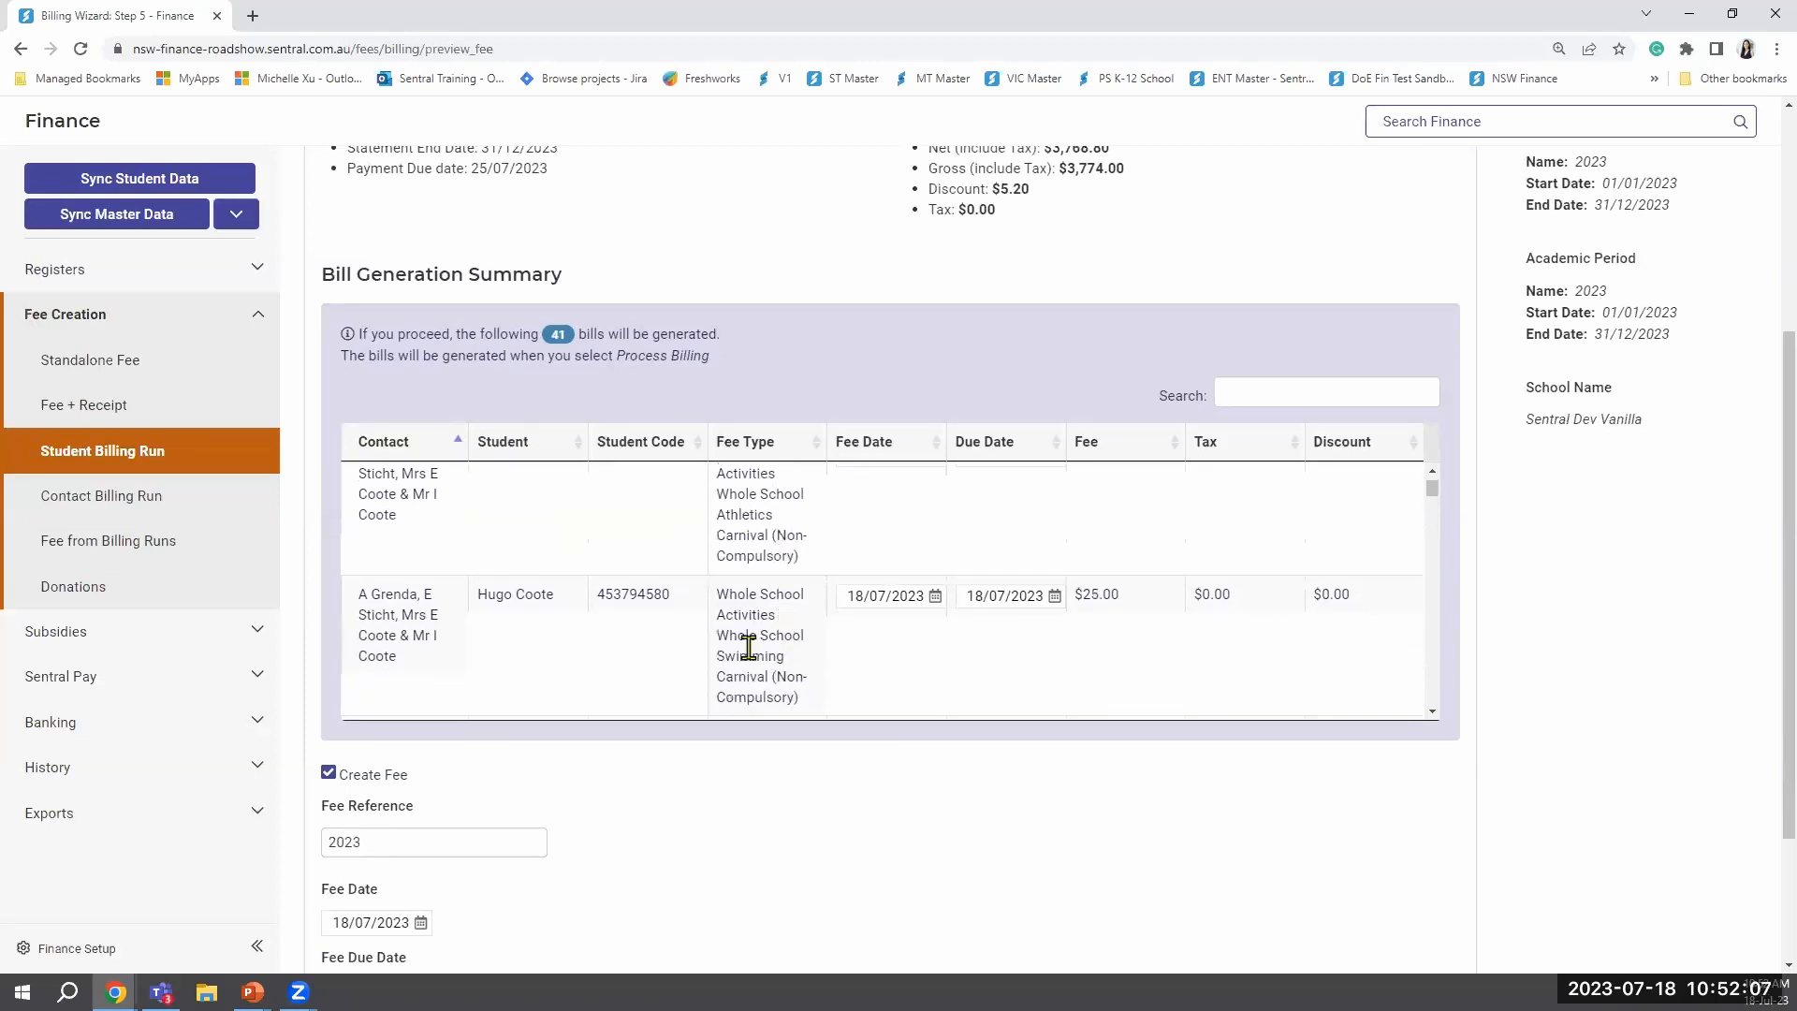
scroll(1104, 613, "down", 1)
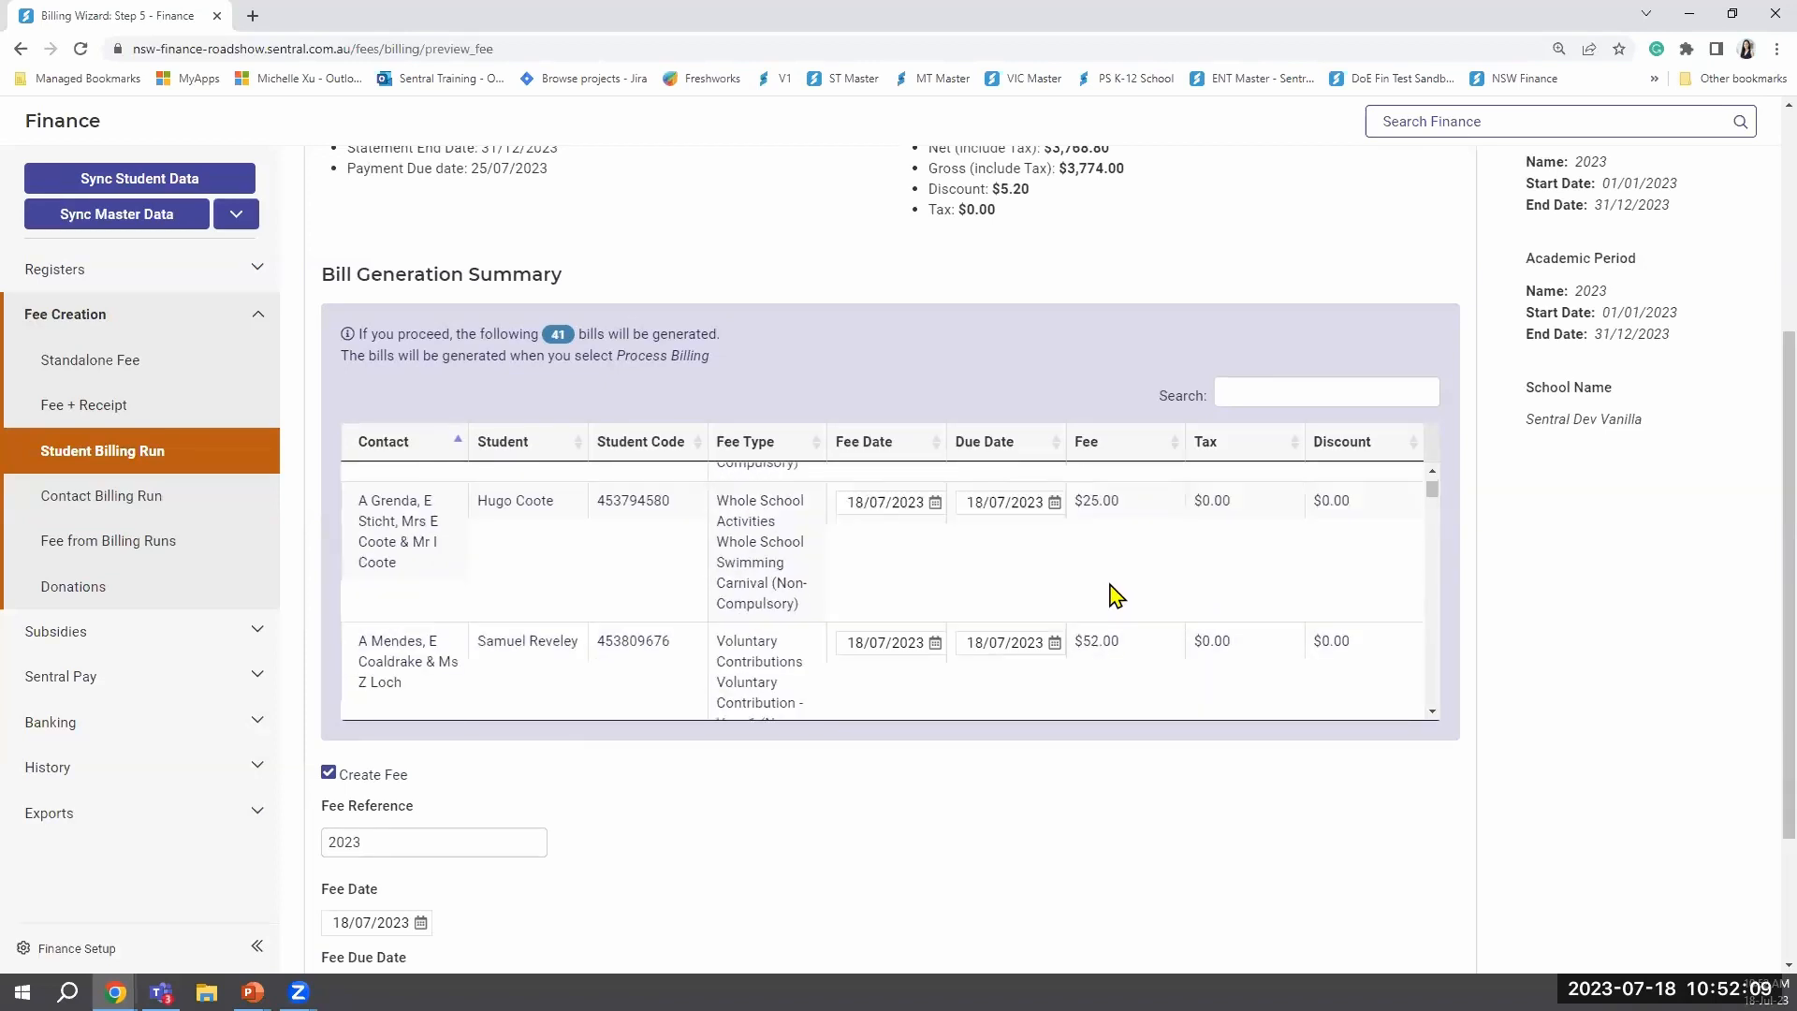
scroll(1132, 597, "down", 1)
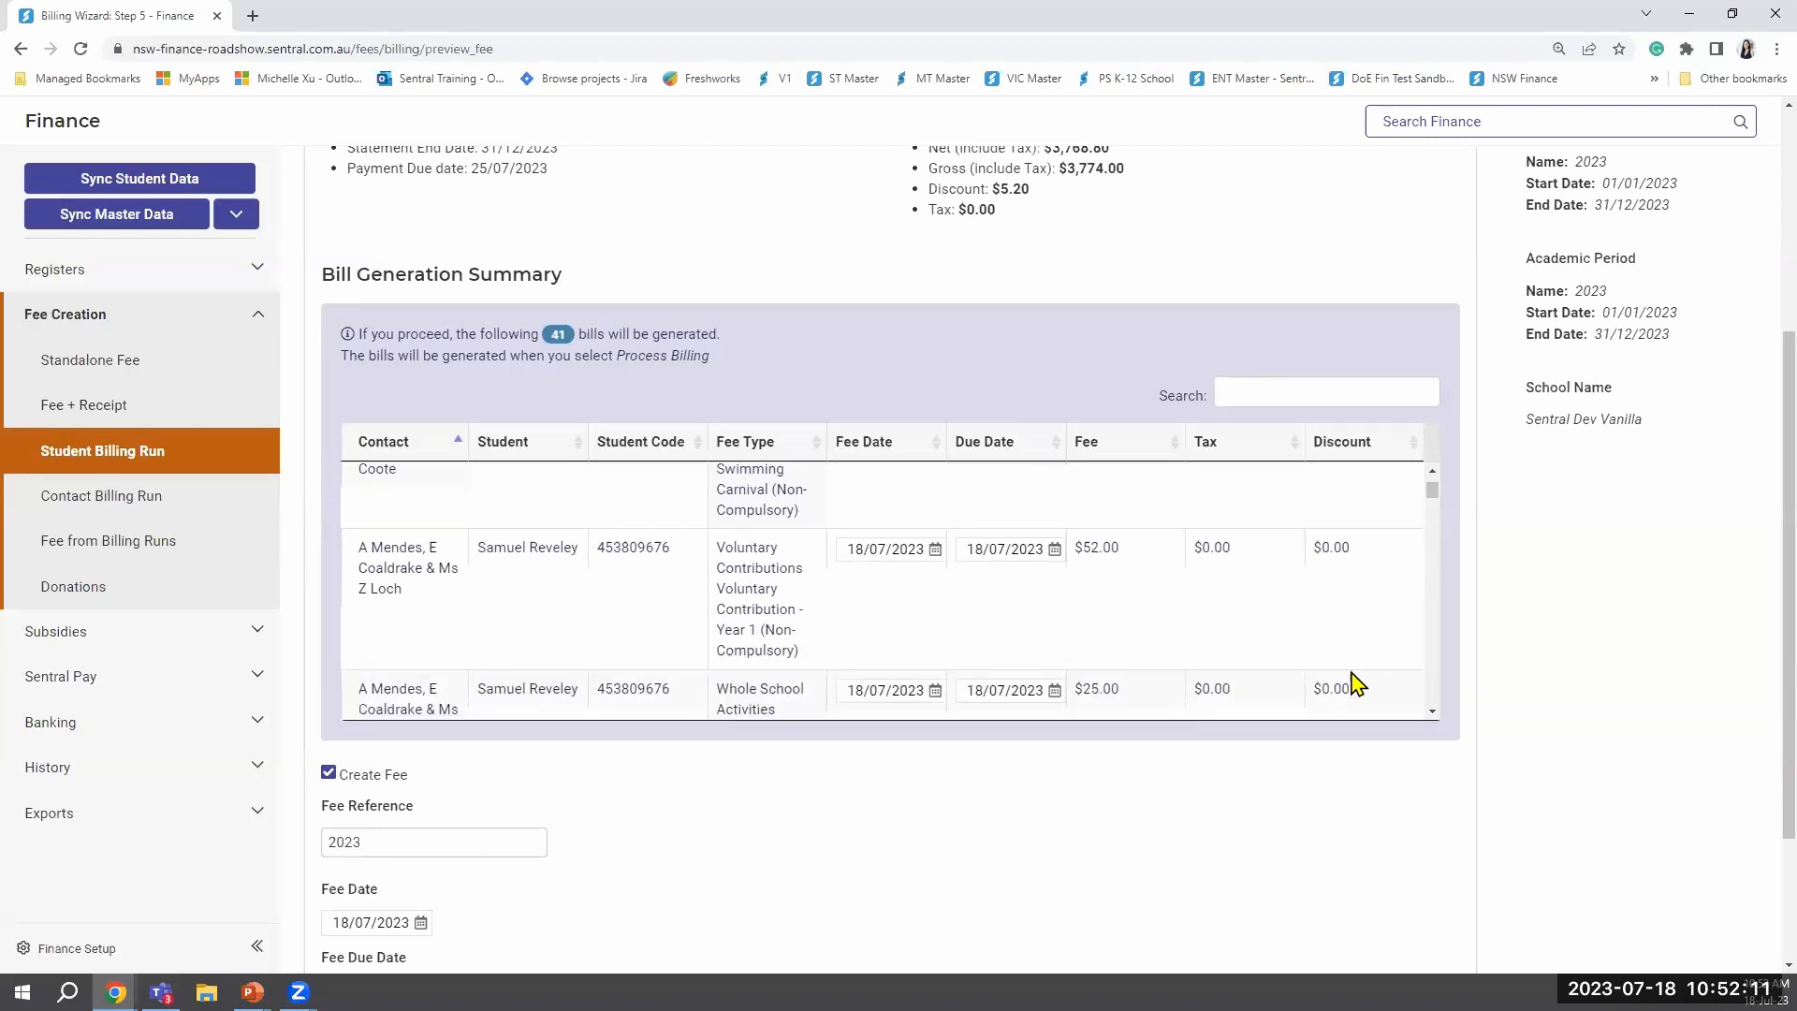
scroll(1363, 639, "down", 1)
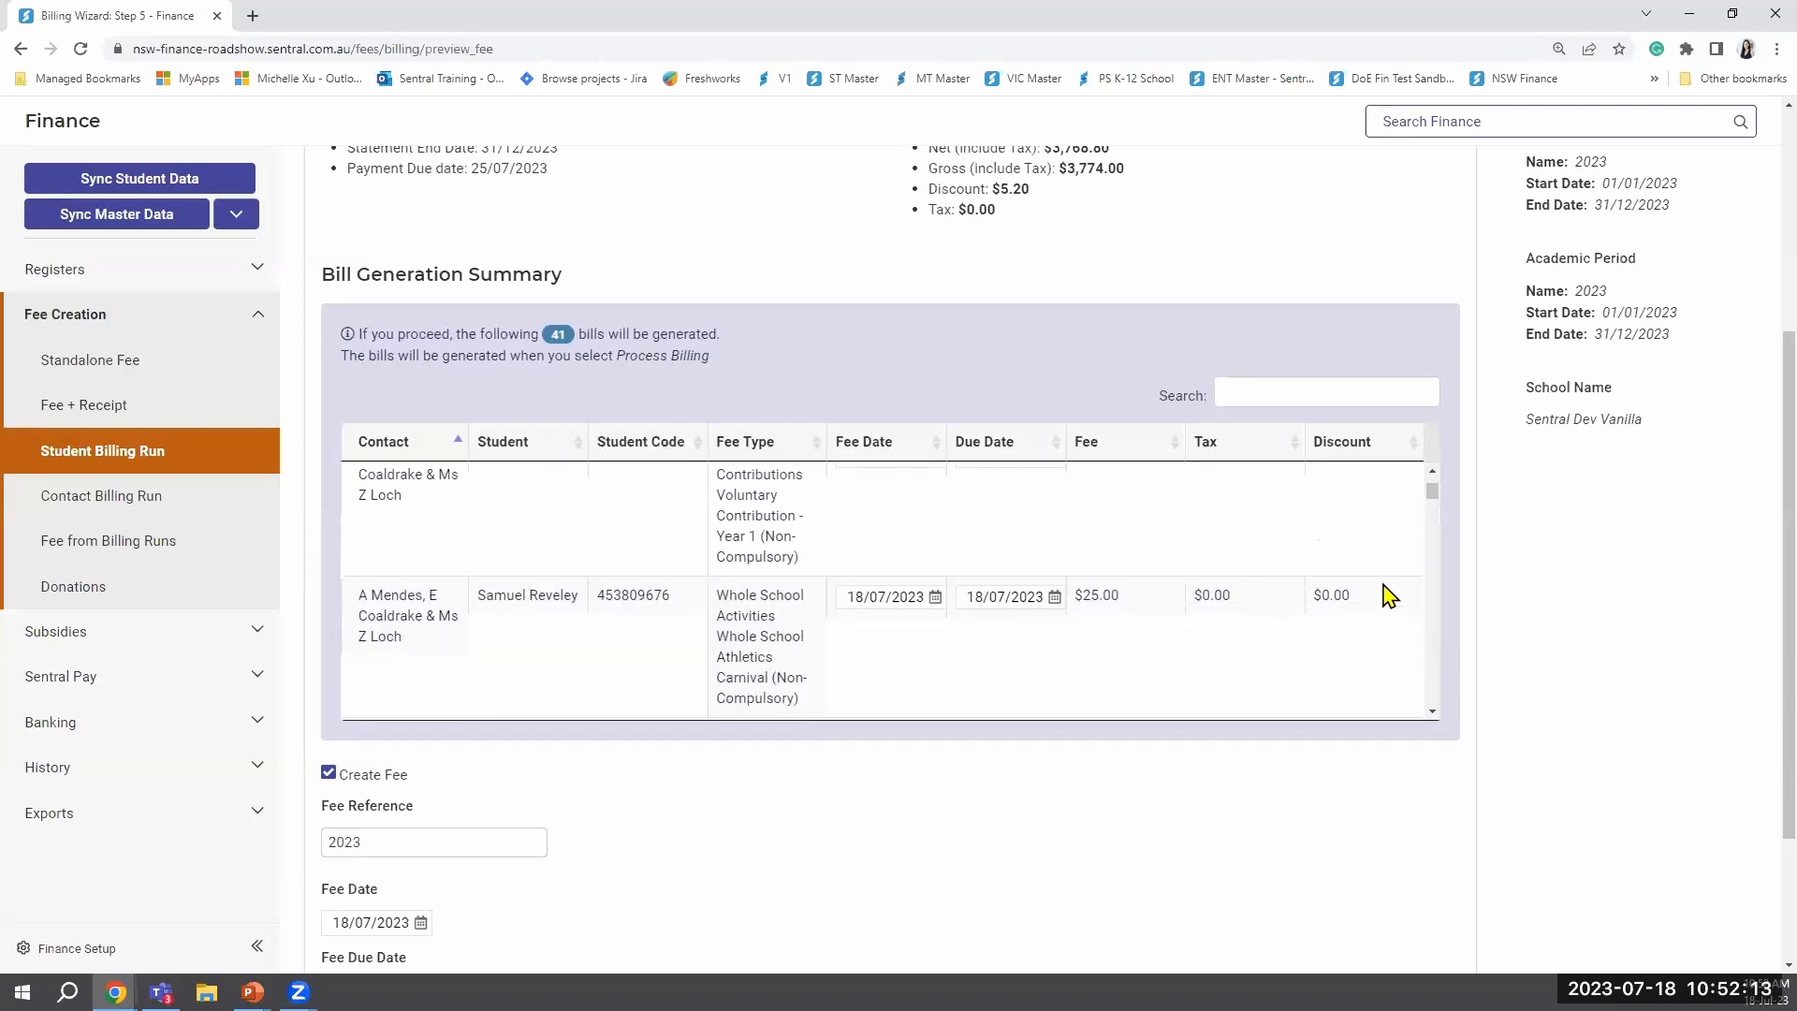
left_click(1431, 472)
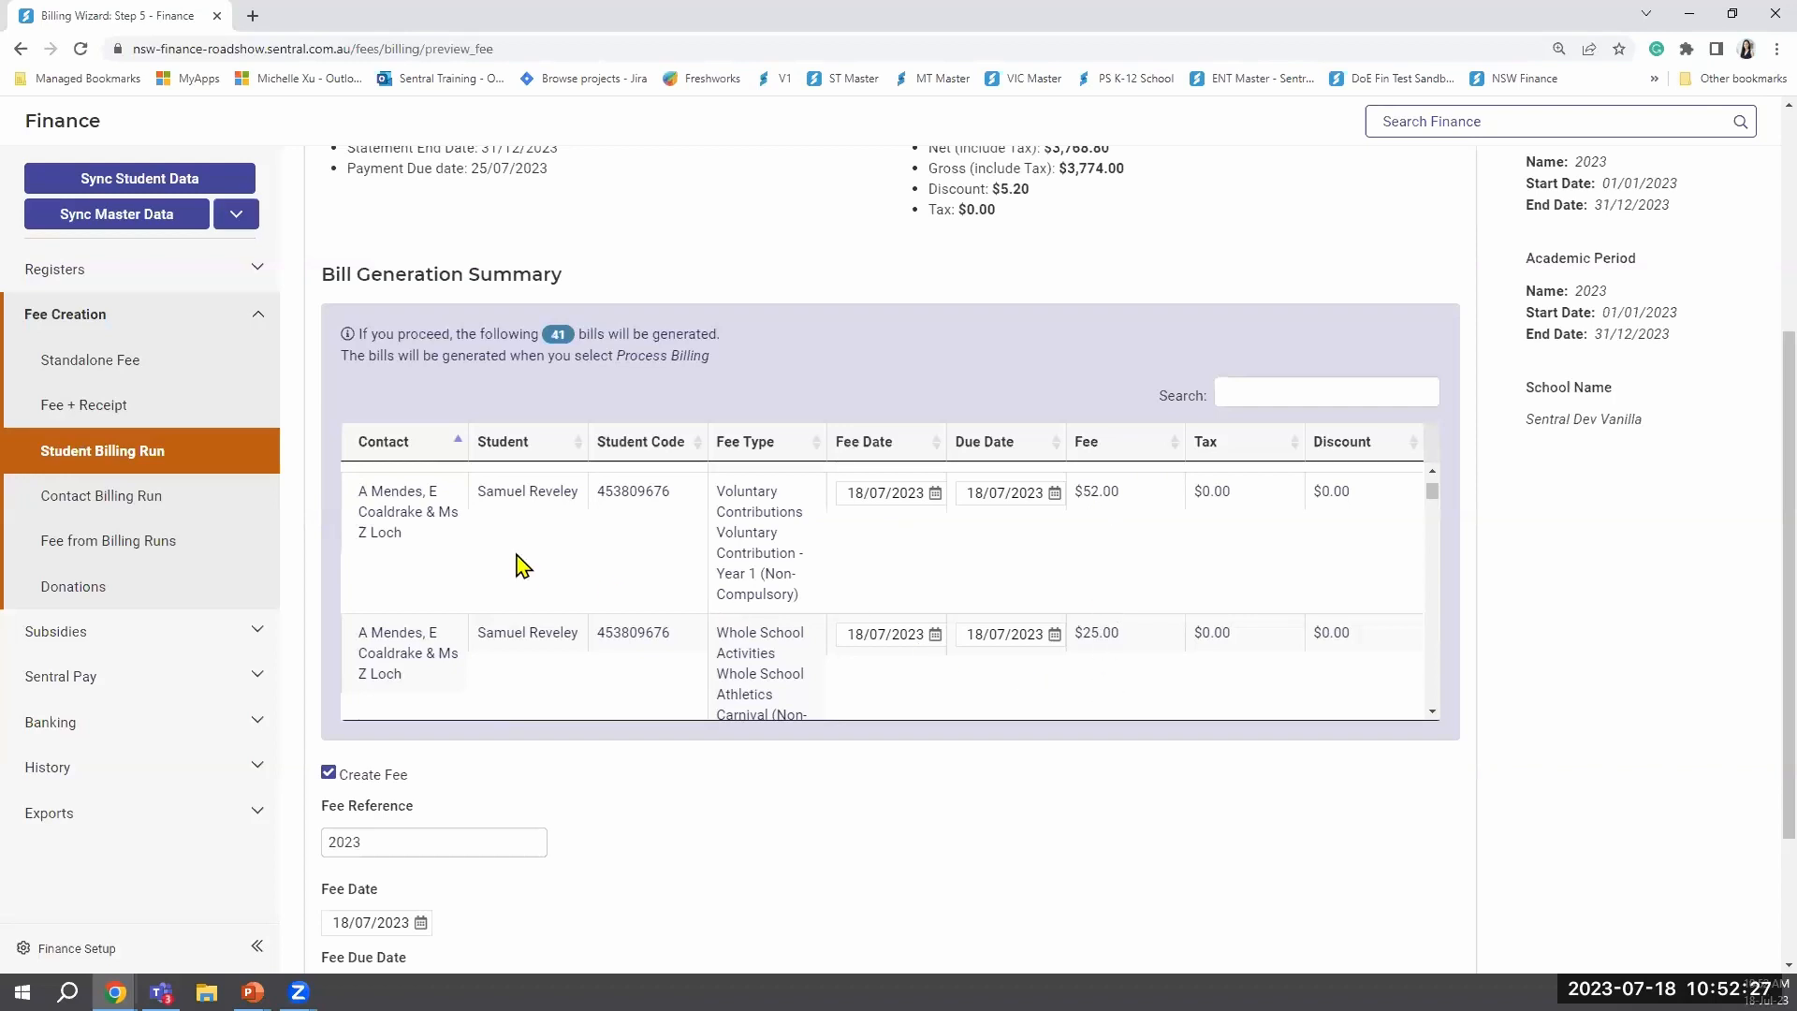
- Process the 2023 billing run to create its fees and look over the resulting entries in the Fee Register
scroll(858, 815, "down", 1)
scroll(858, 815, "down", 1)
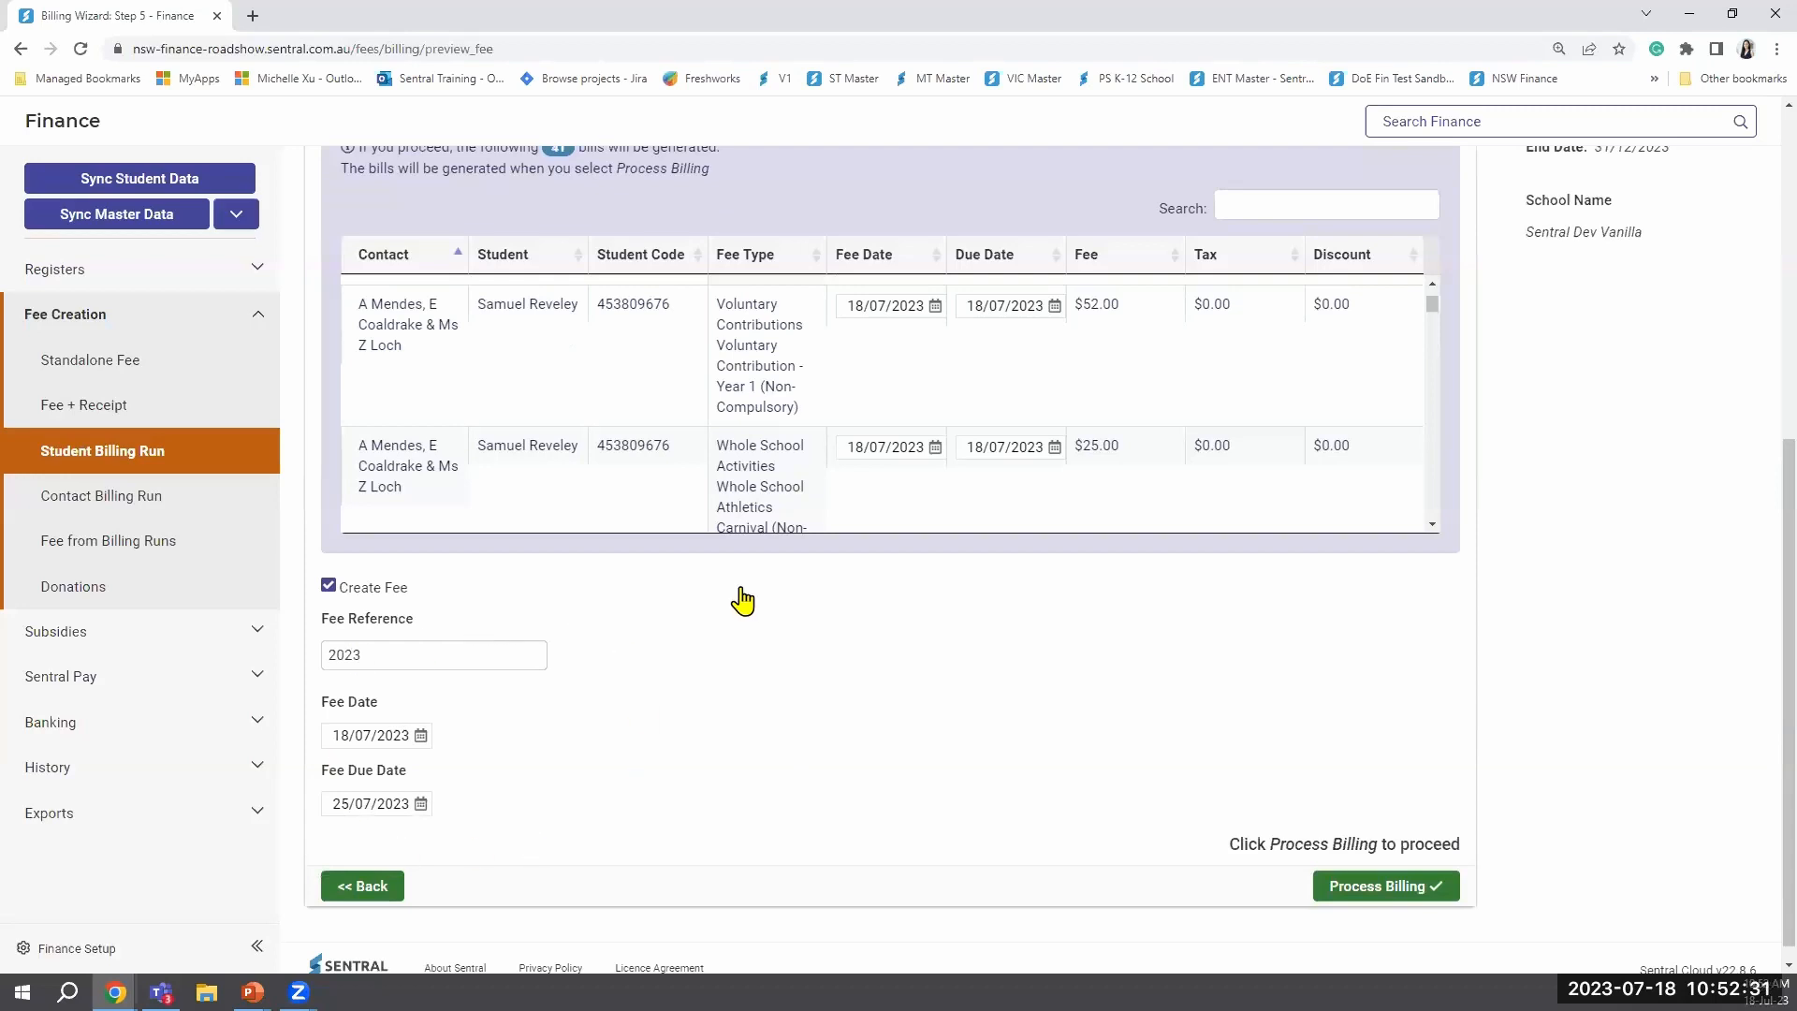
left_click(1369, 892)
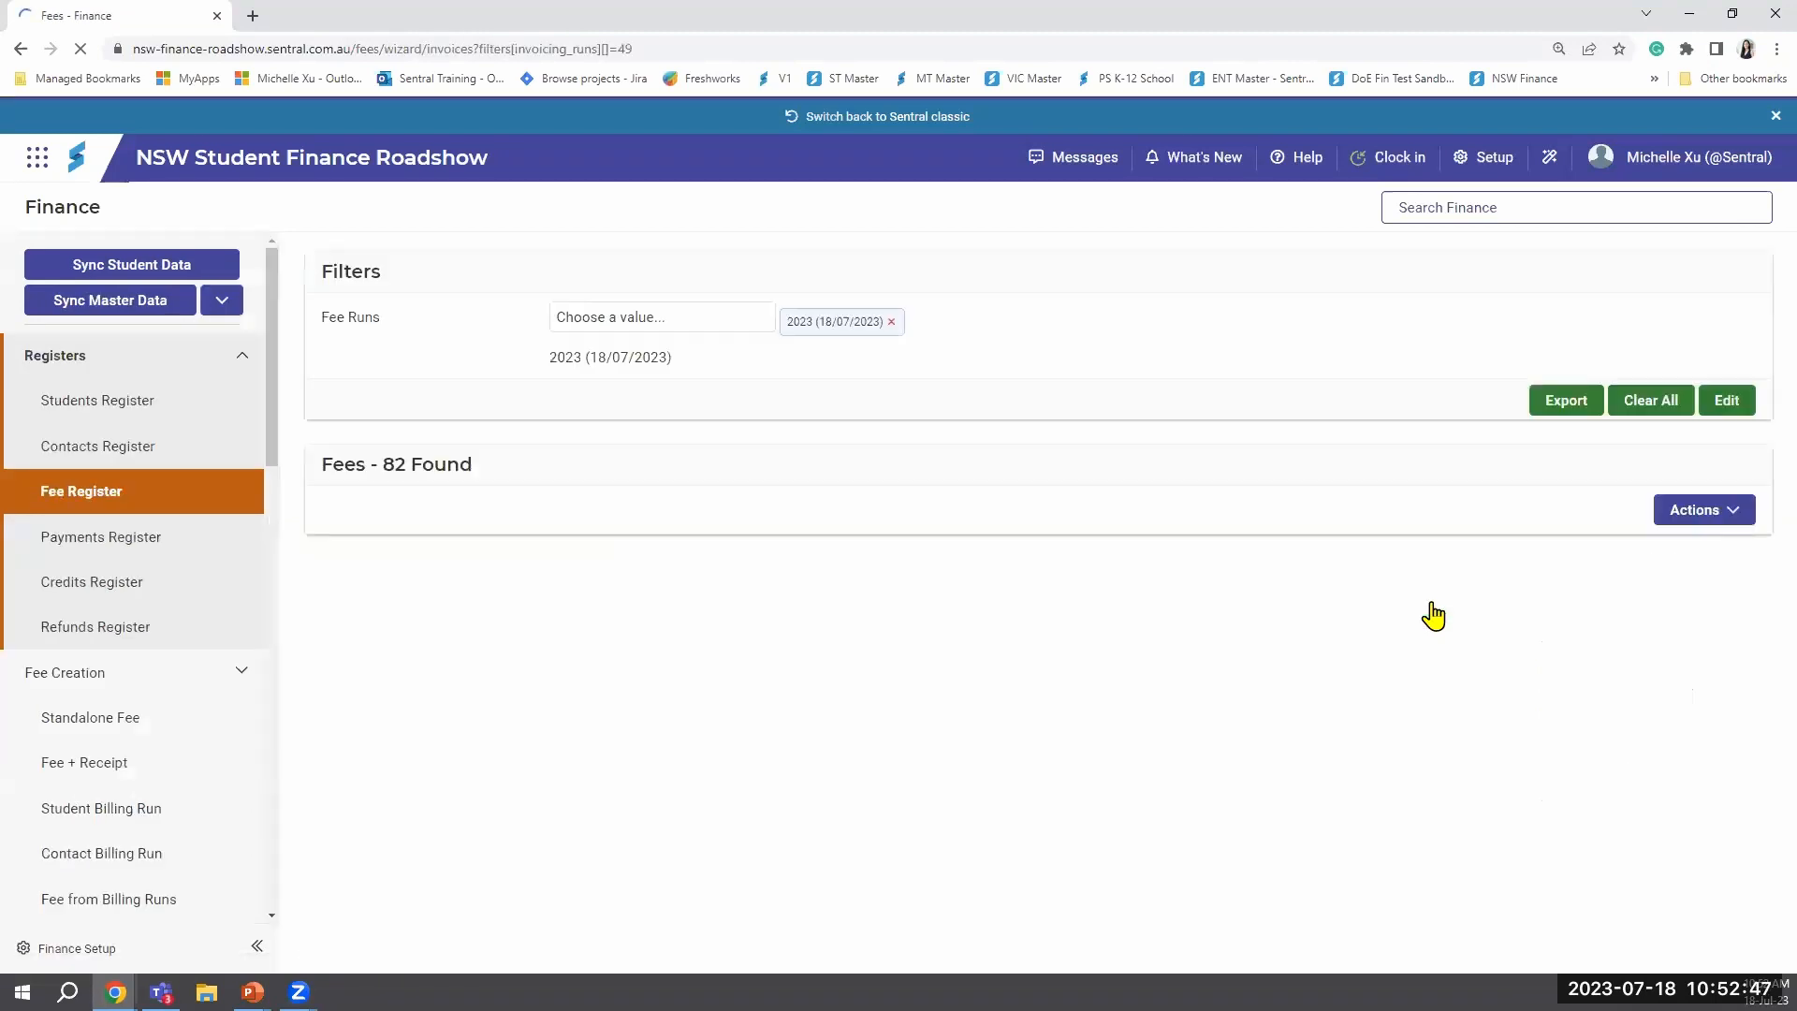
scroll(1287, 272, "down", 3)
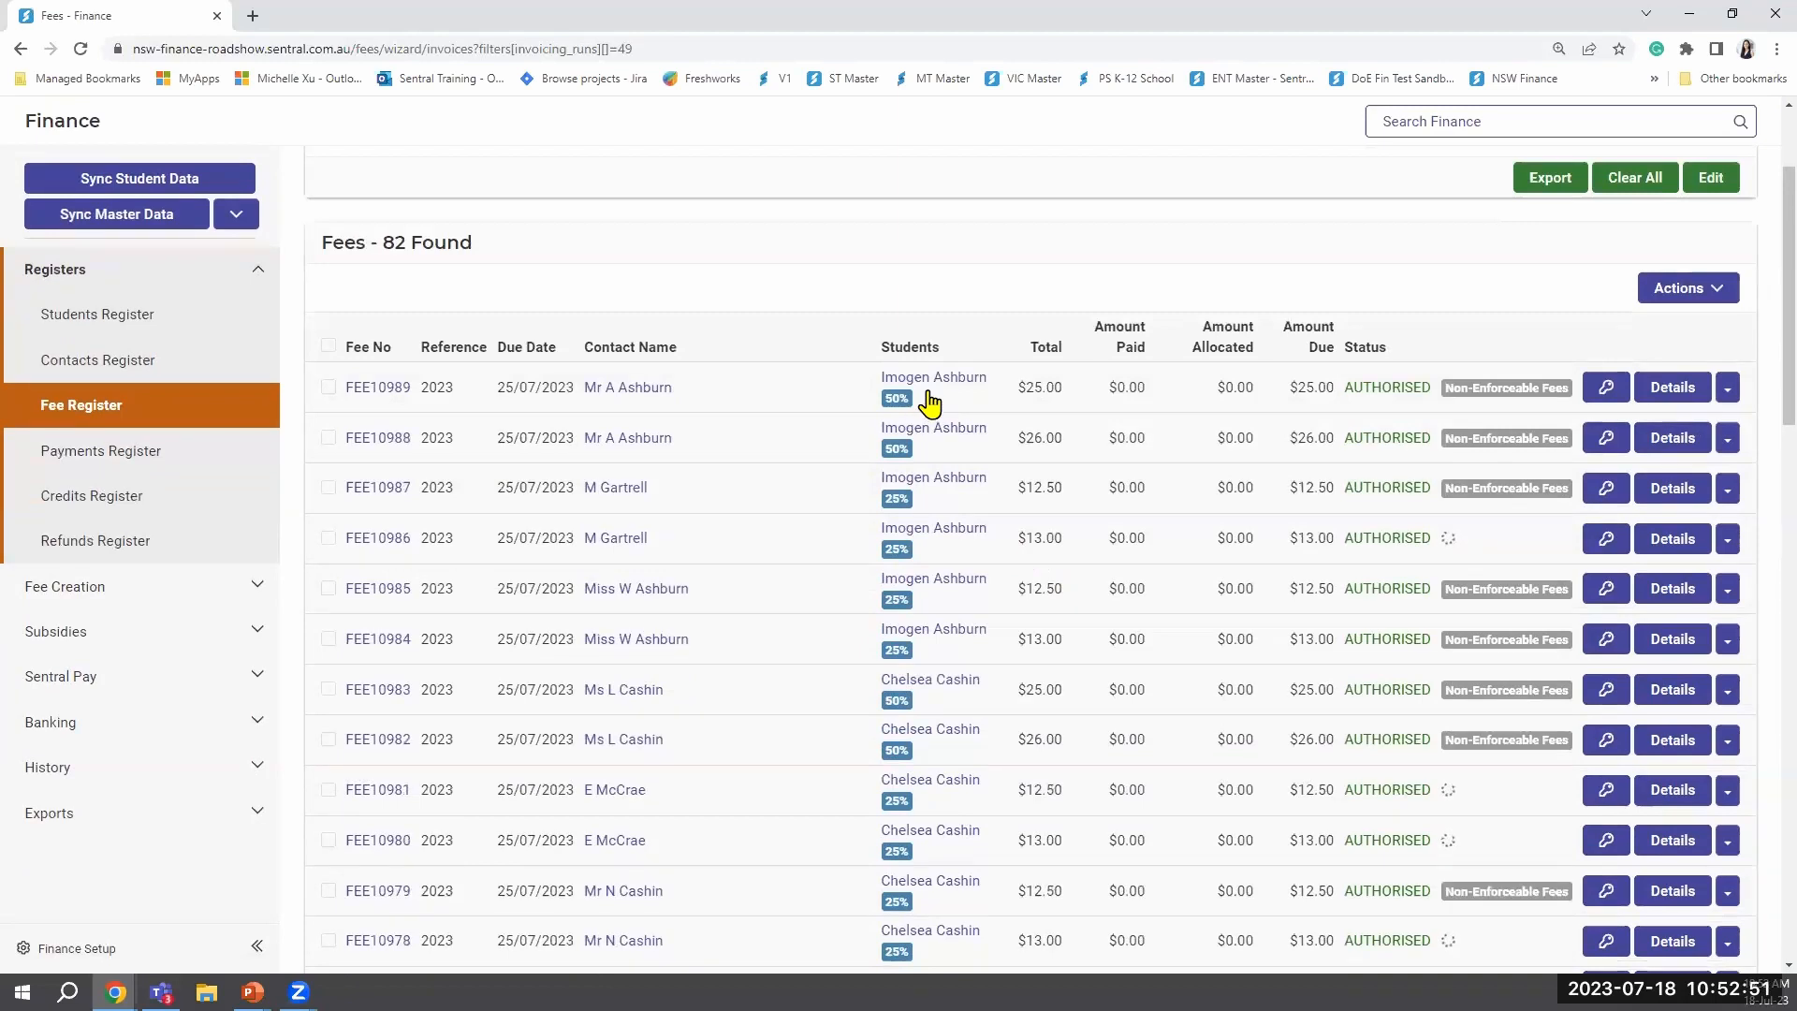
scroll(915, 514, "down", 3)
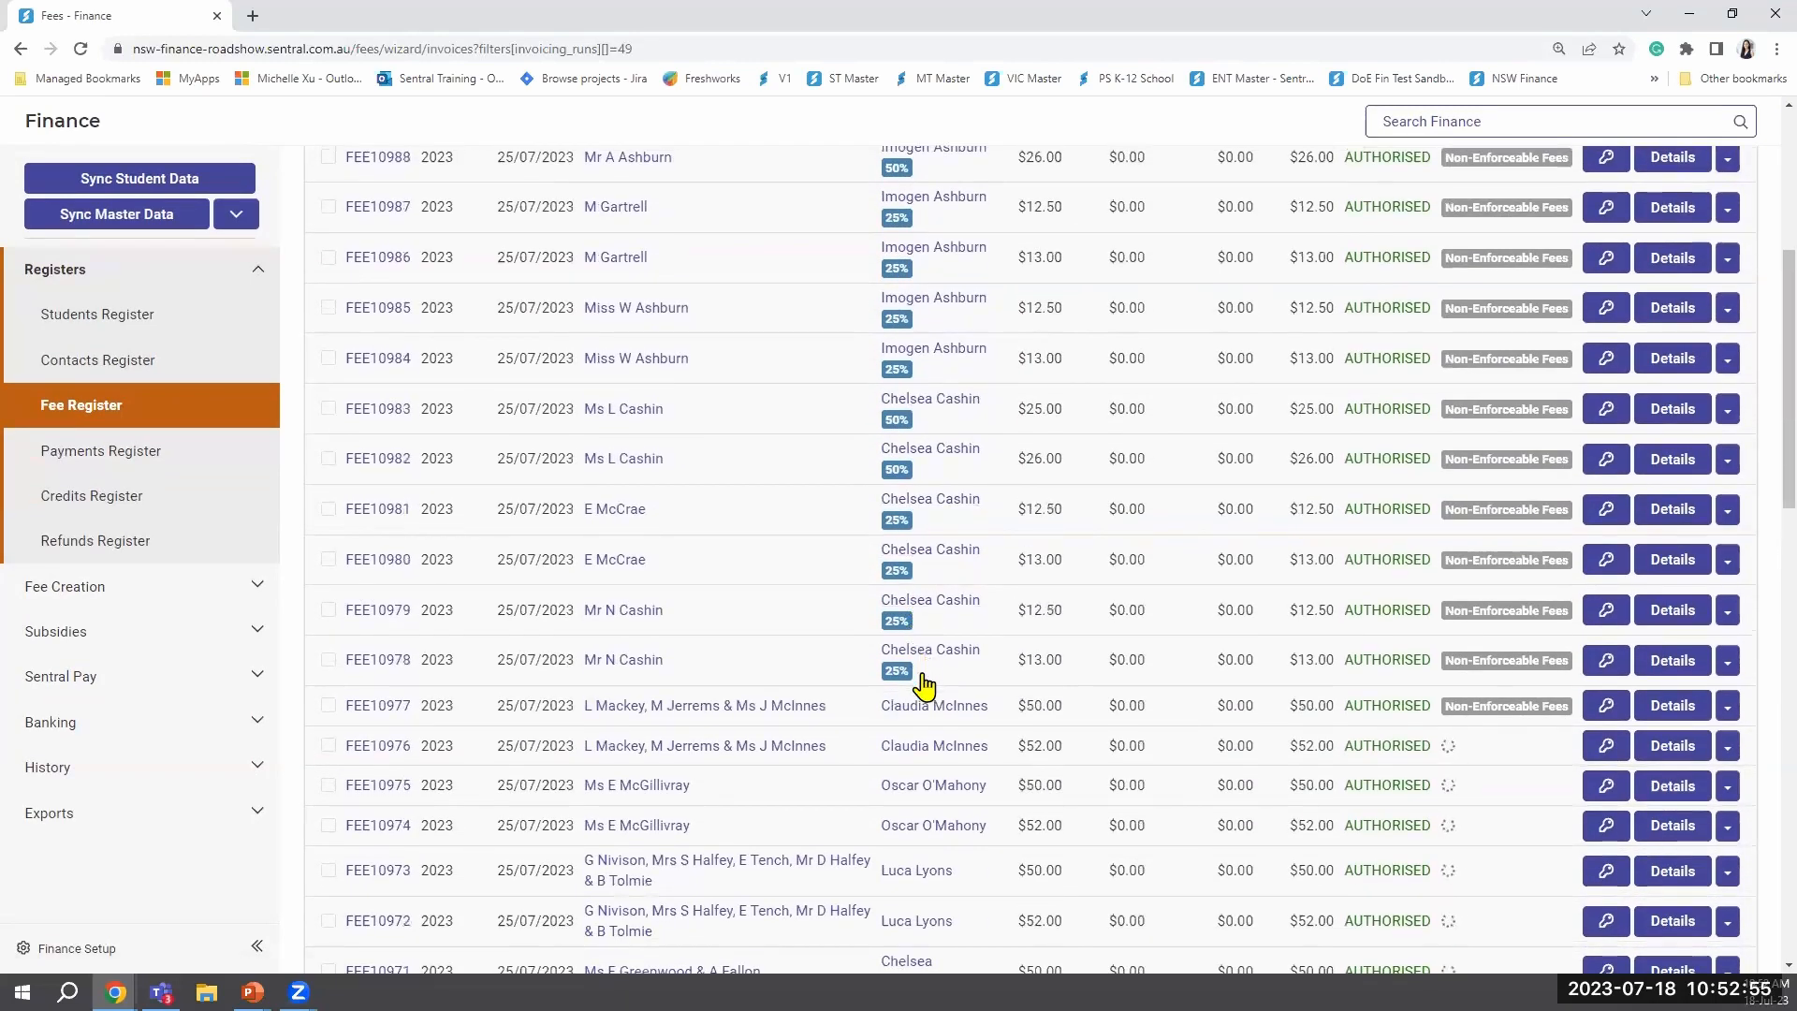
- Look through the 2023 billing run's fees in the Fee Register, from first to last, and check the total number found
scroll(894, 688, "up", 5)
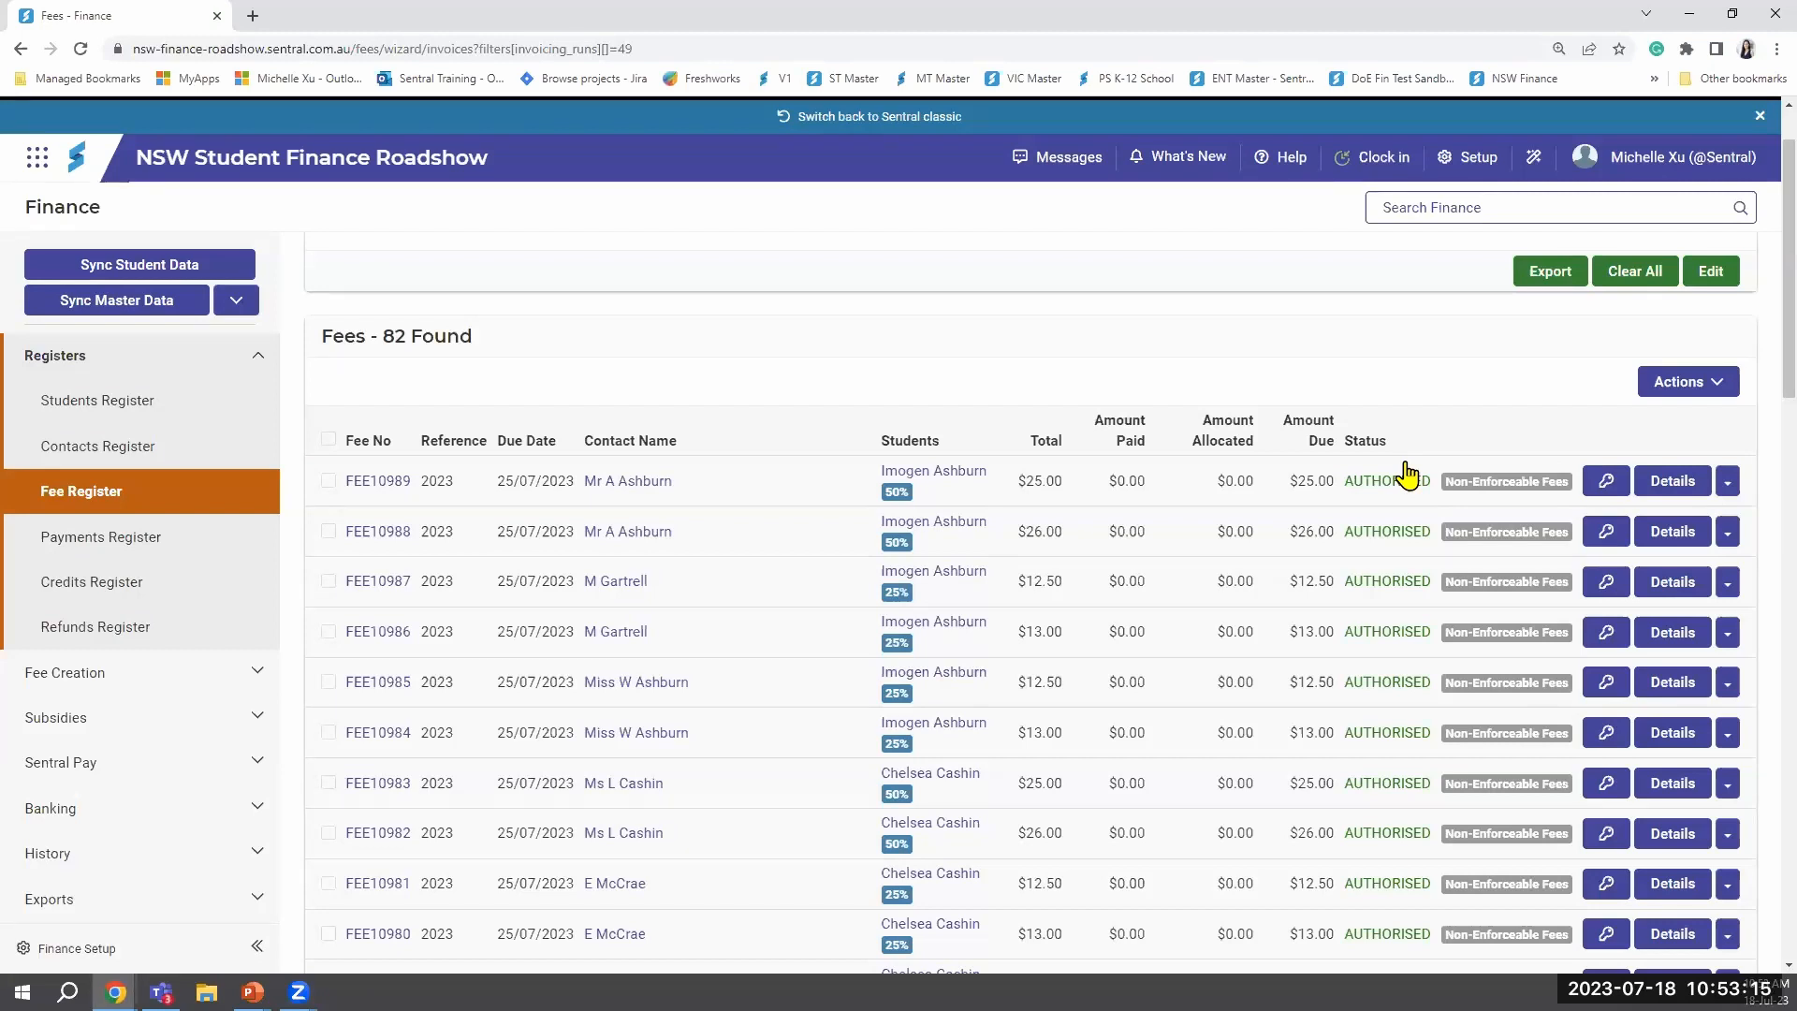
scroll(1759, 622, "down", 4)
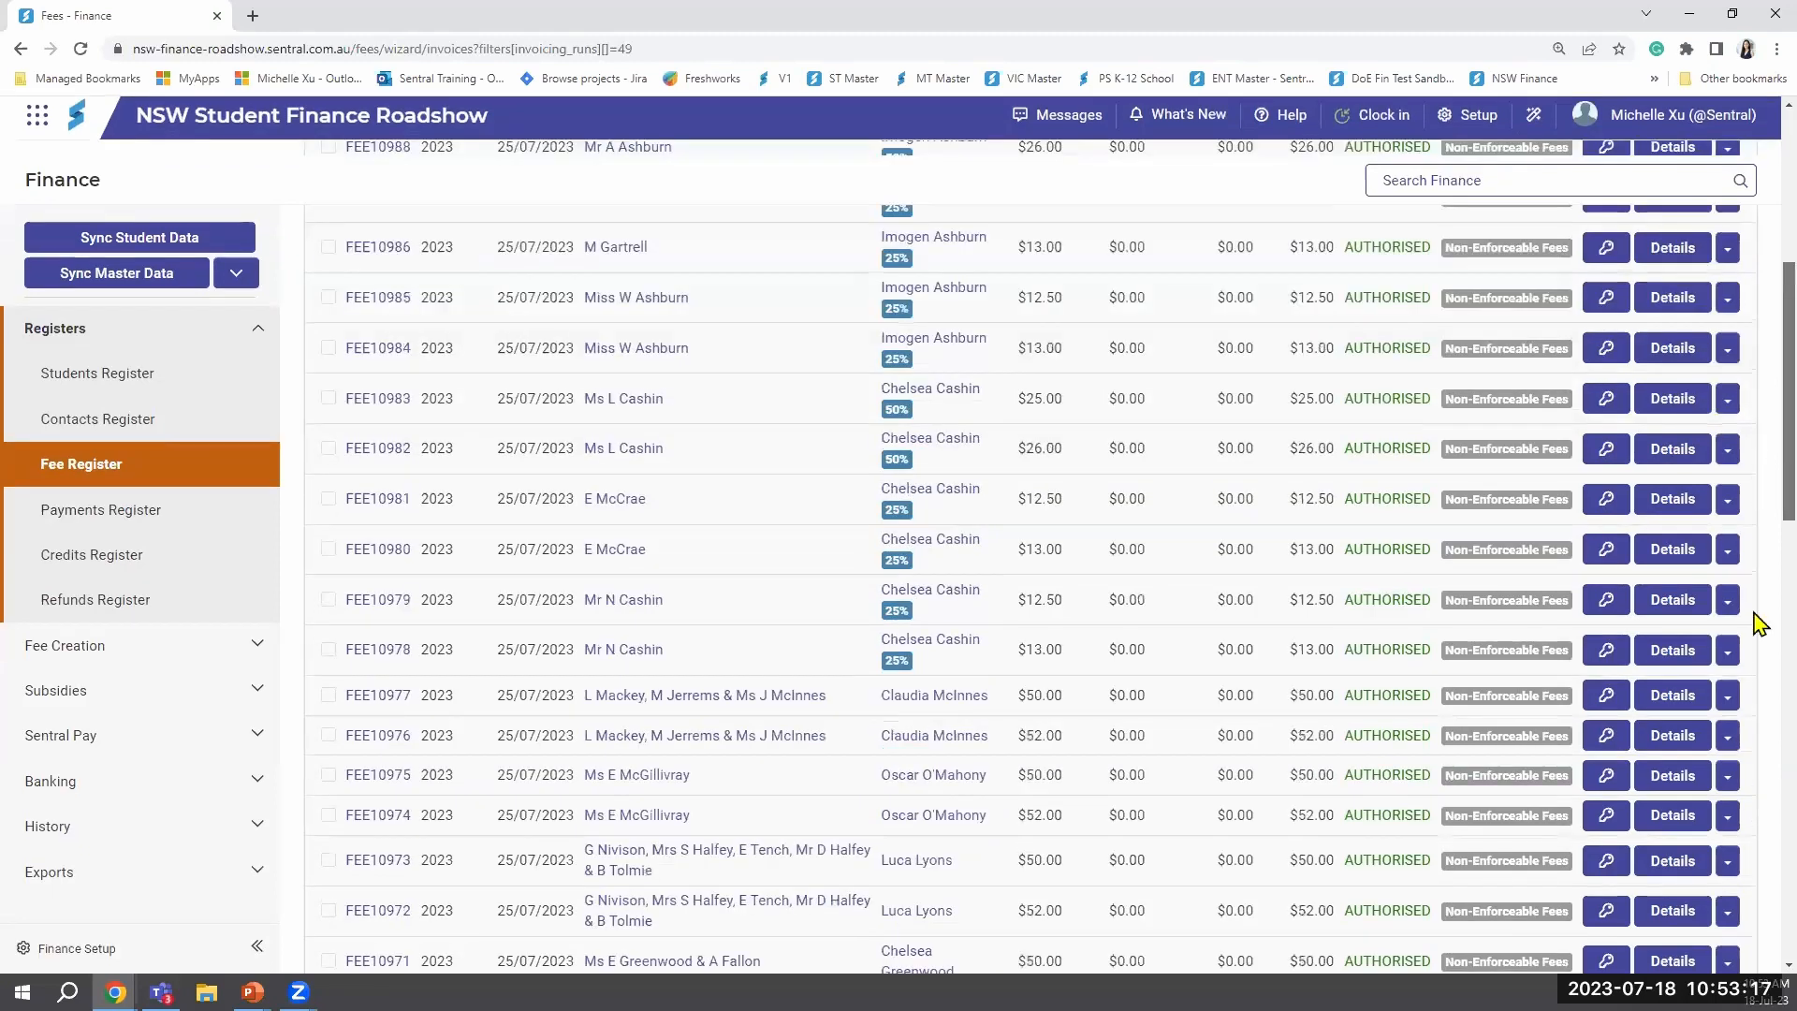
scroll(1759, 622, "down", 15)
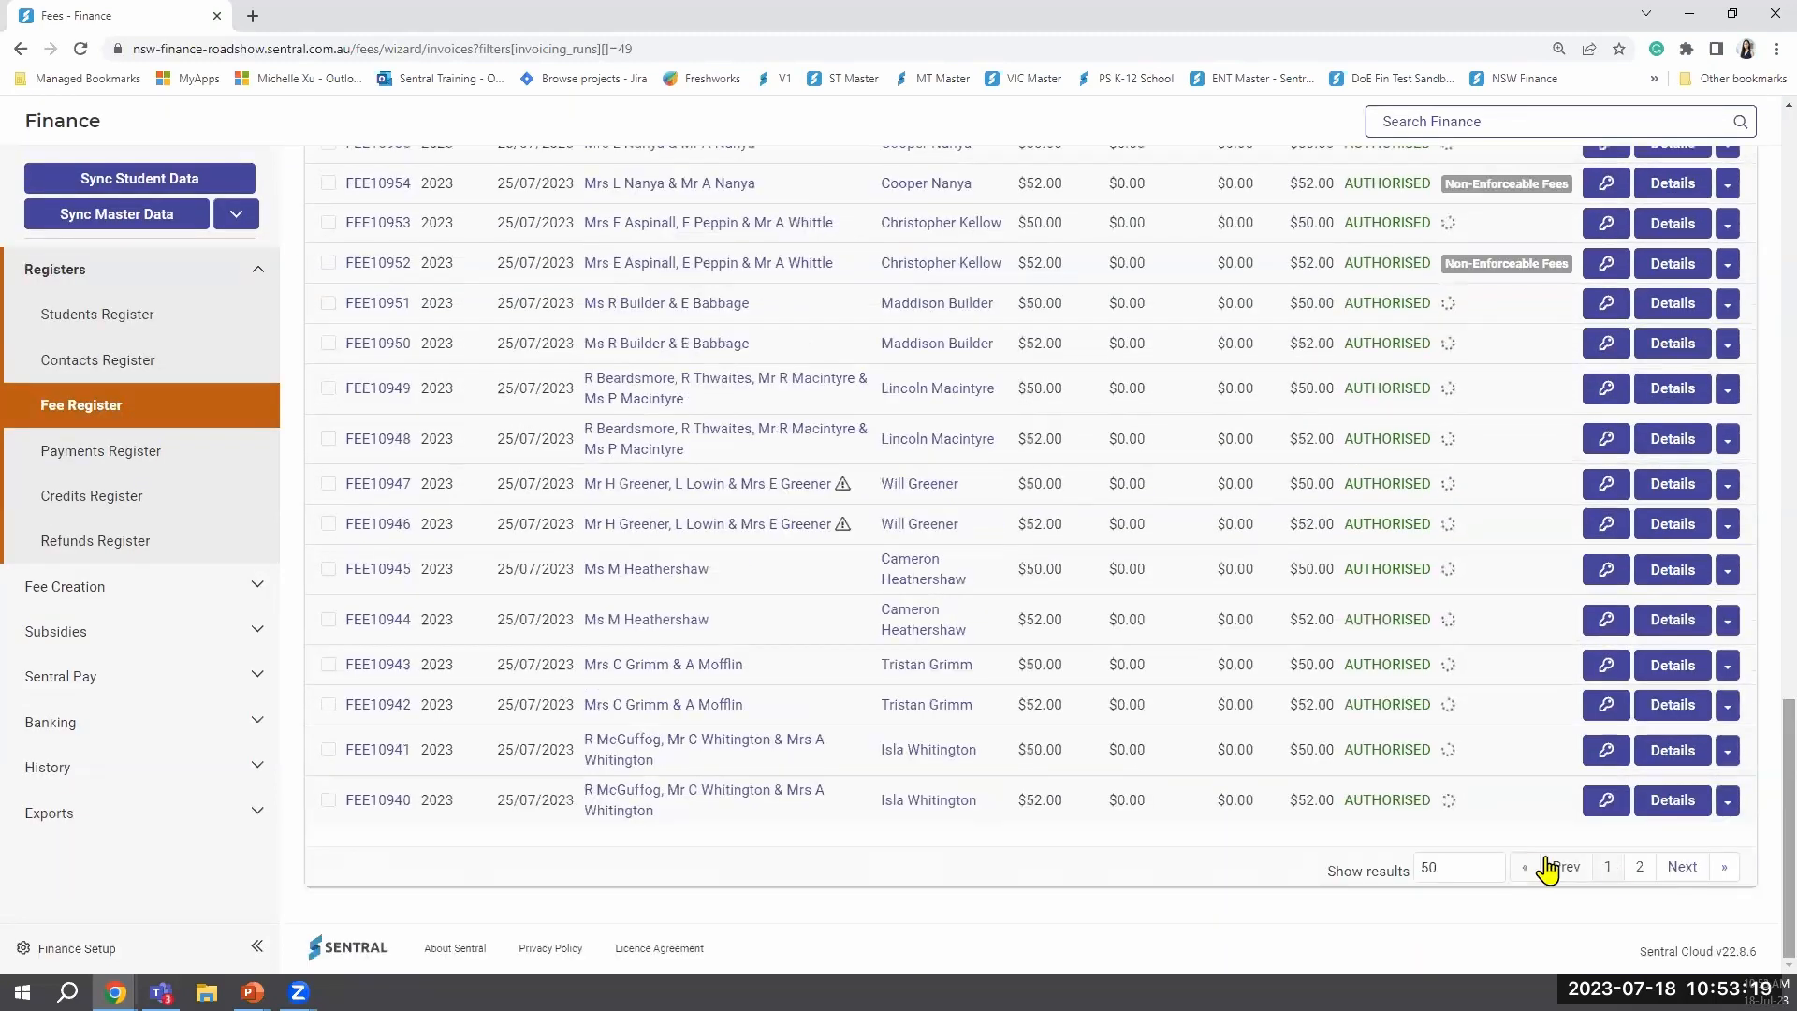
scroll(1752, 609, "up", 20)
left_click_drag(373, 429, 413, 428)
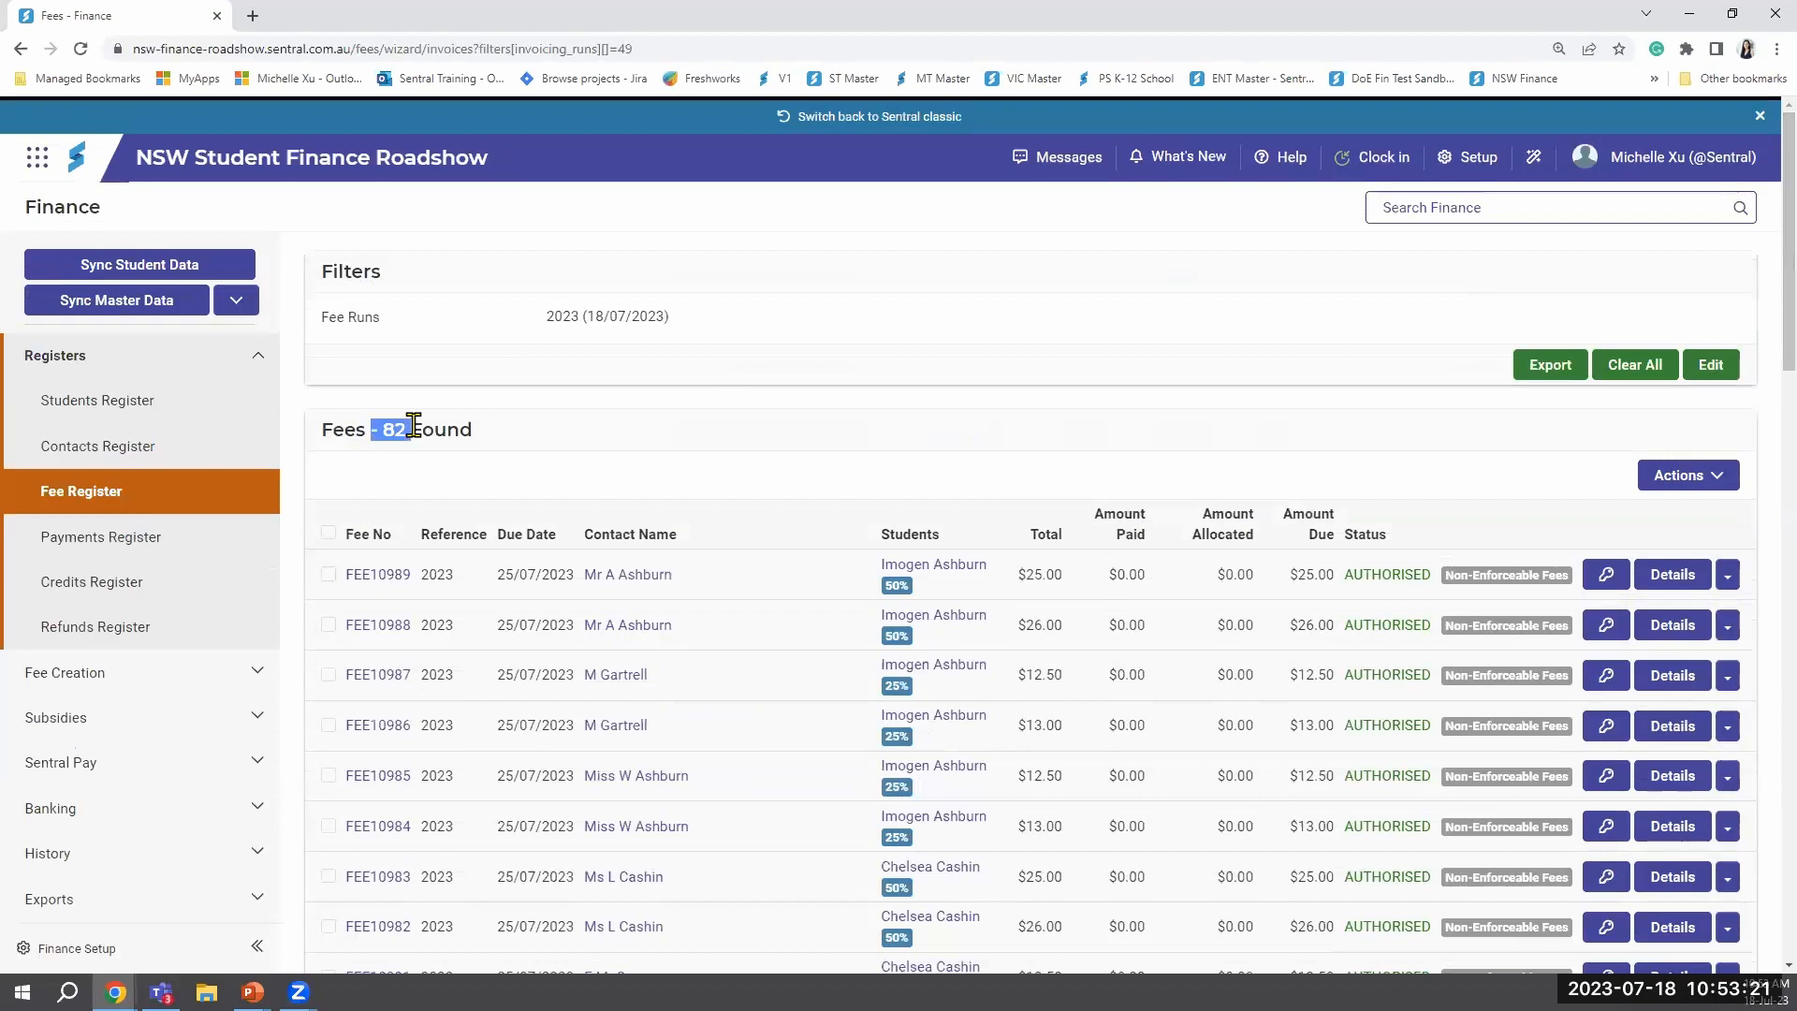
left_click(422, 426)
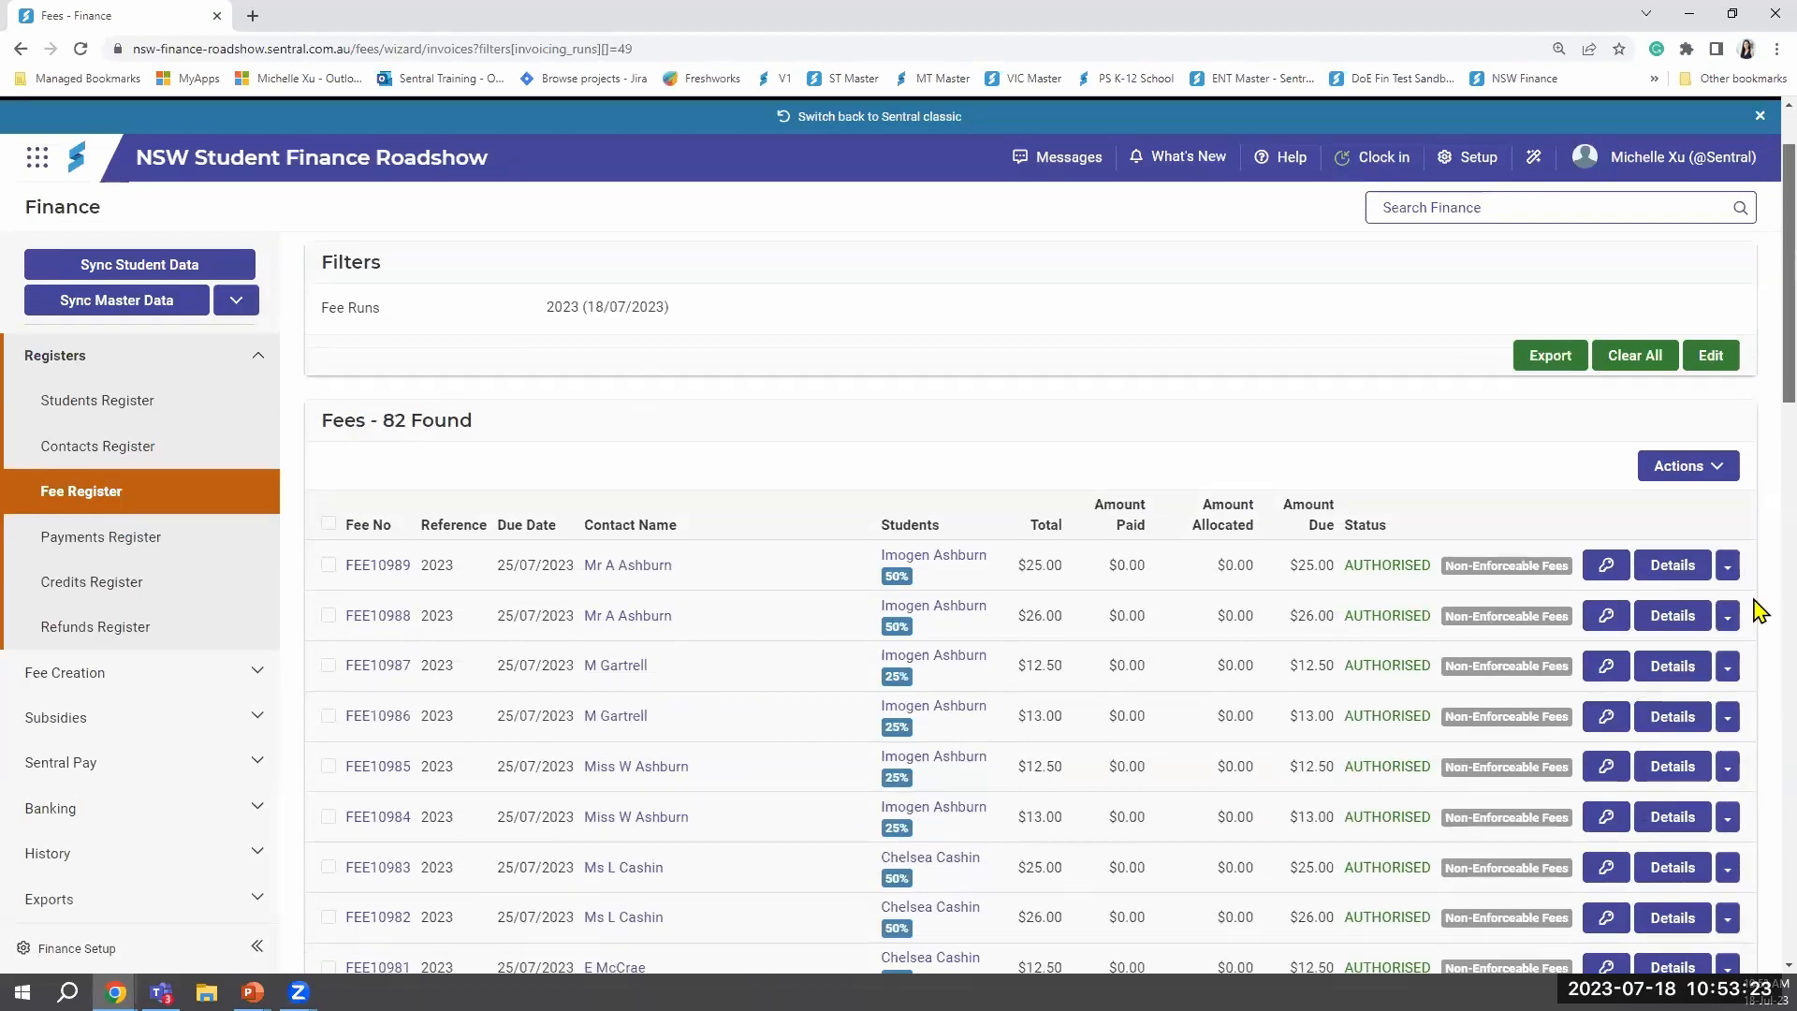
- Set the Fee Register to show 100 results per page
scroll(1752, 655, "down", 15)
left_click(1446, 870)
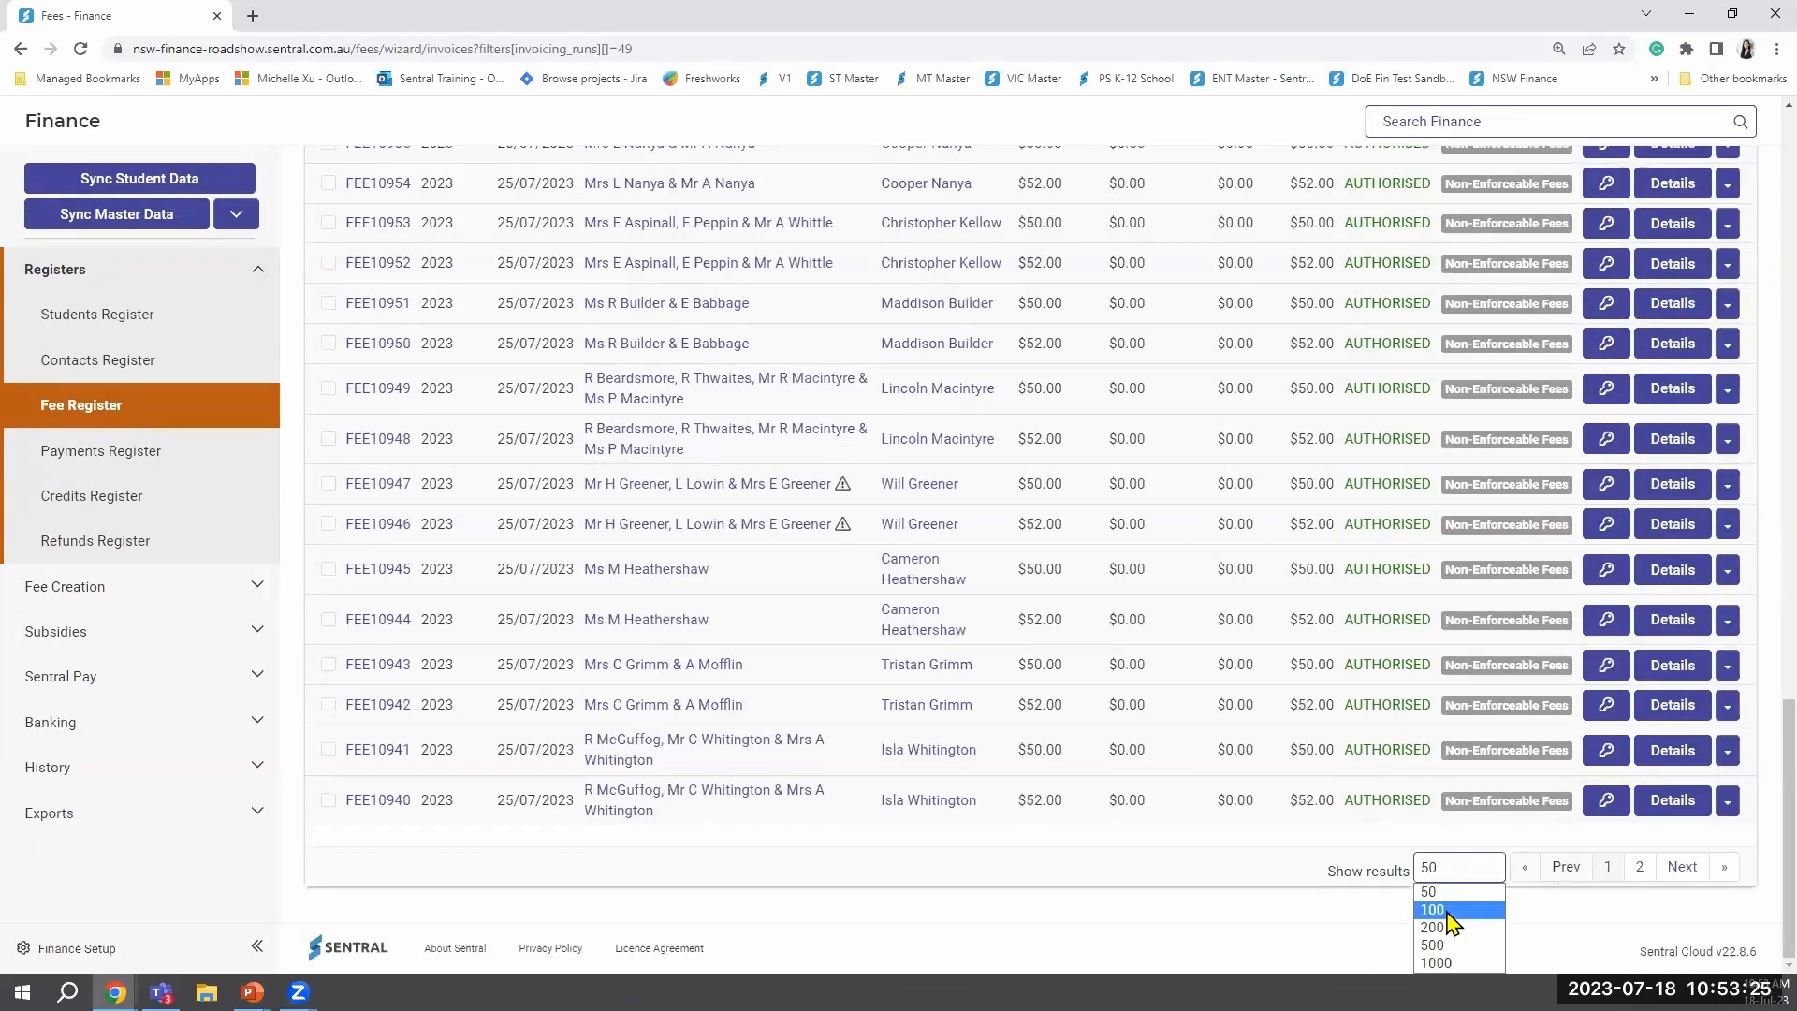
left_click(1452, 924)
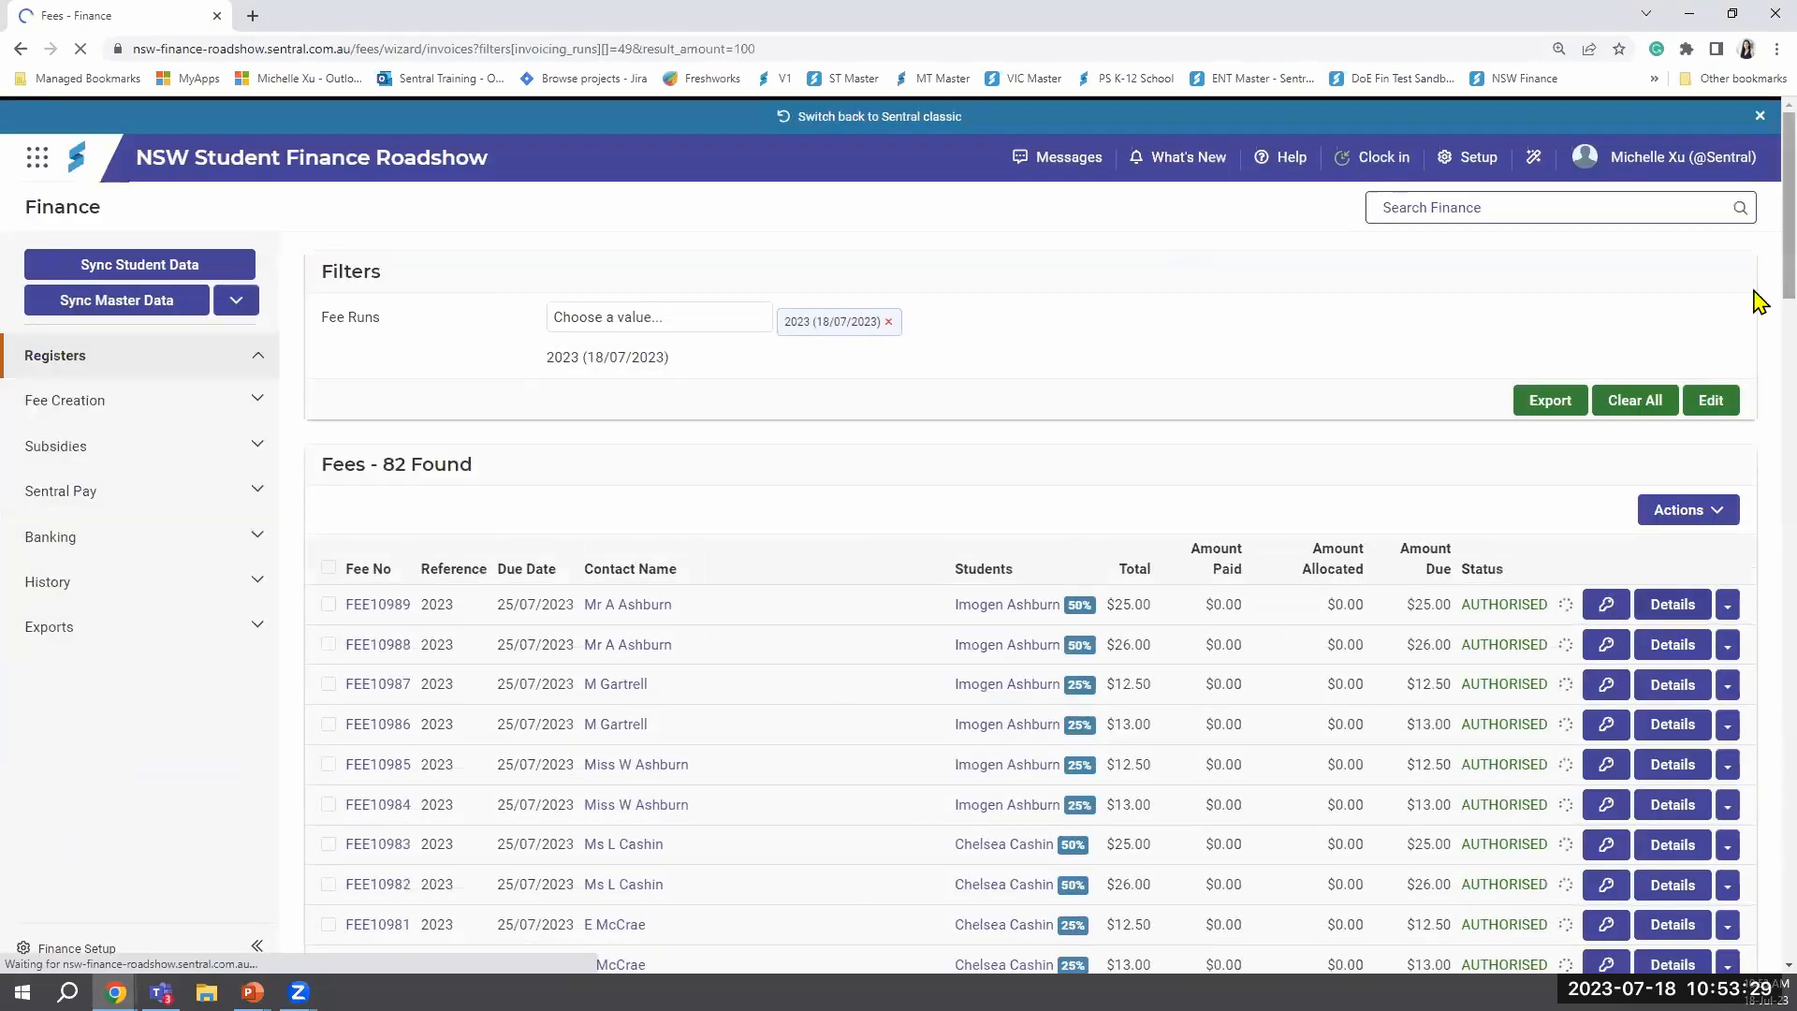
- Select all fees of the 2023 run, check the Publish to Portal preview, and publish them to the portal
mouse_move(1786, 291)
left_mouse_down()
mouse_move(1786, 658)
mouse_move(1786, 258)
left_mouse_up()
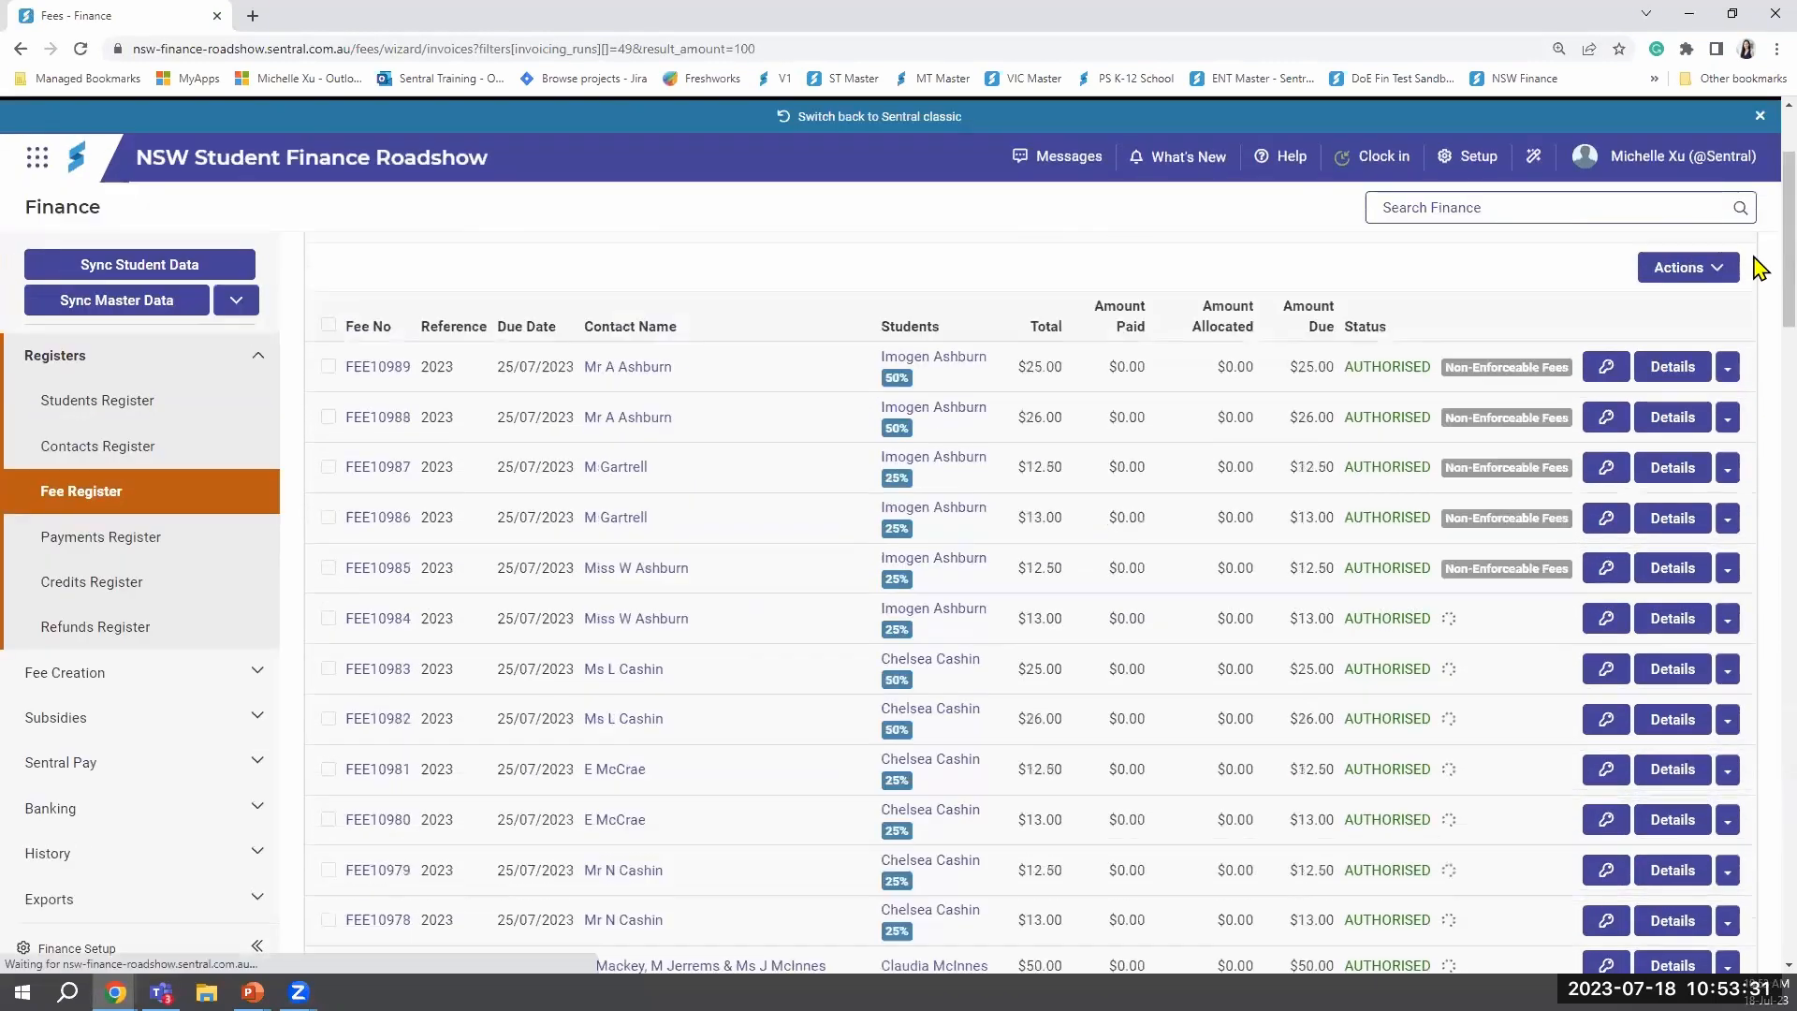
scroll(1123, 346, "up", 1)
left_click(328, 447)
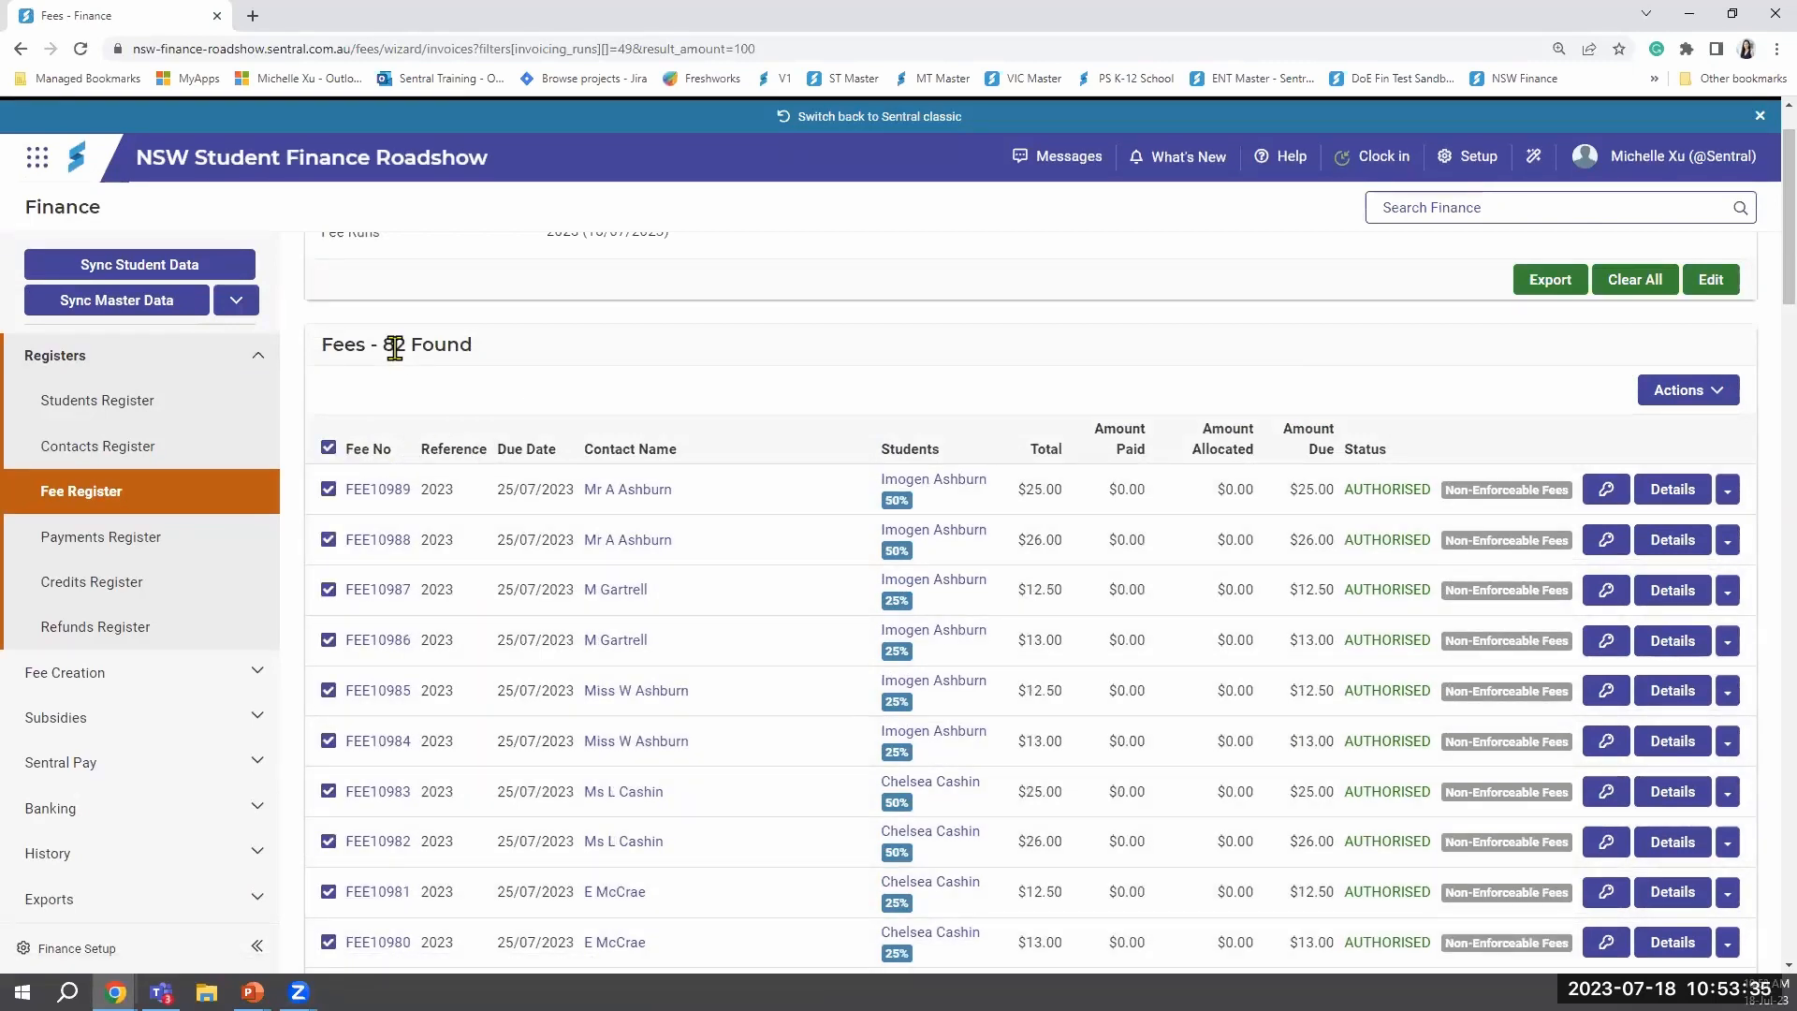
left_click(1701, 398)
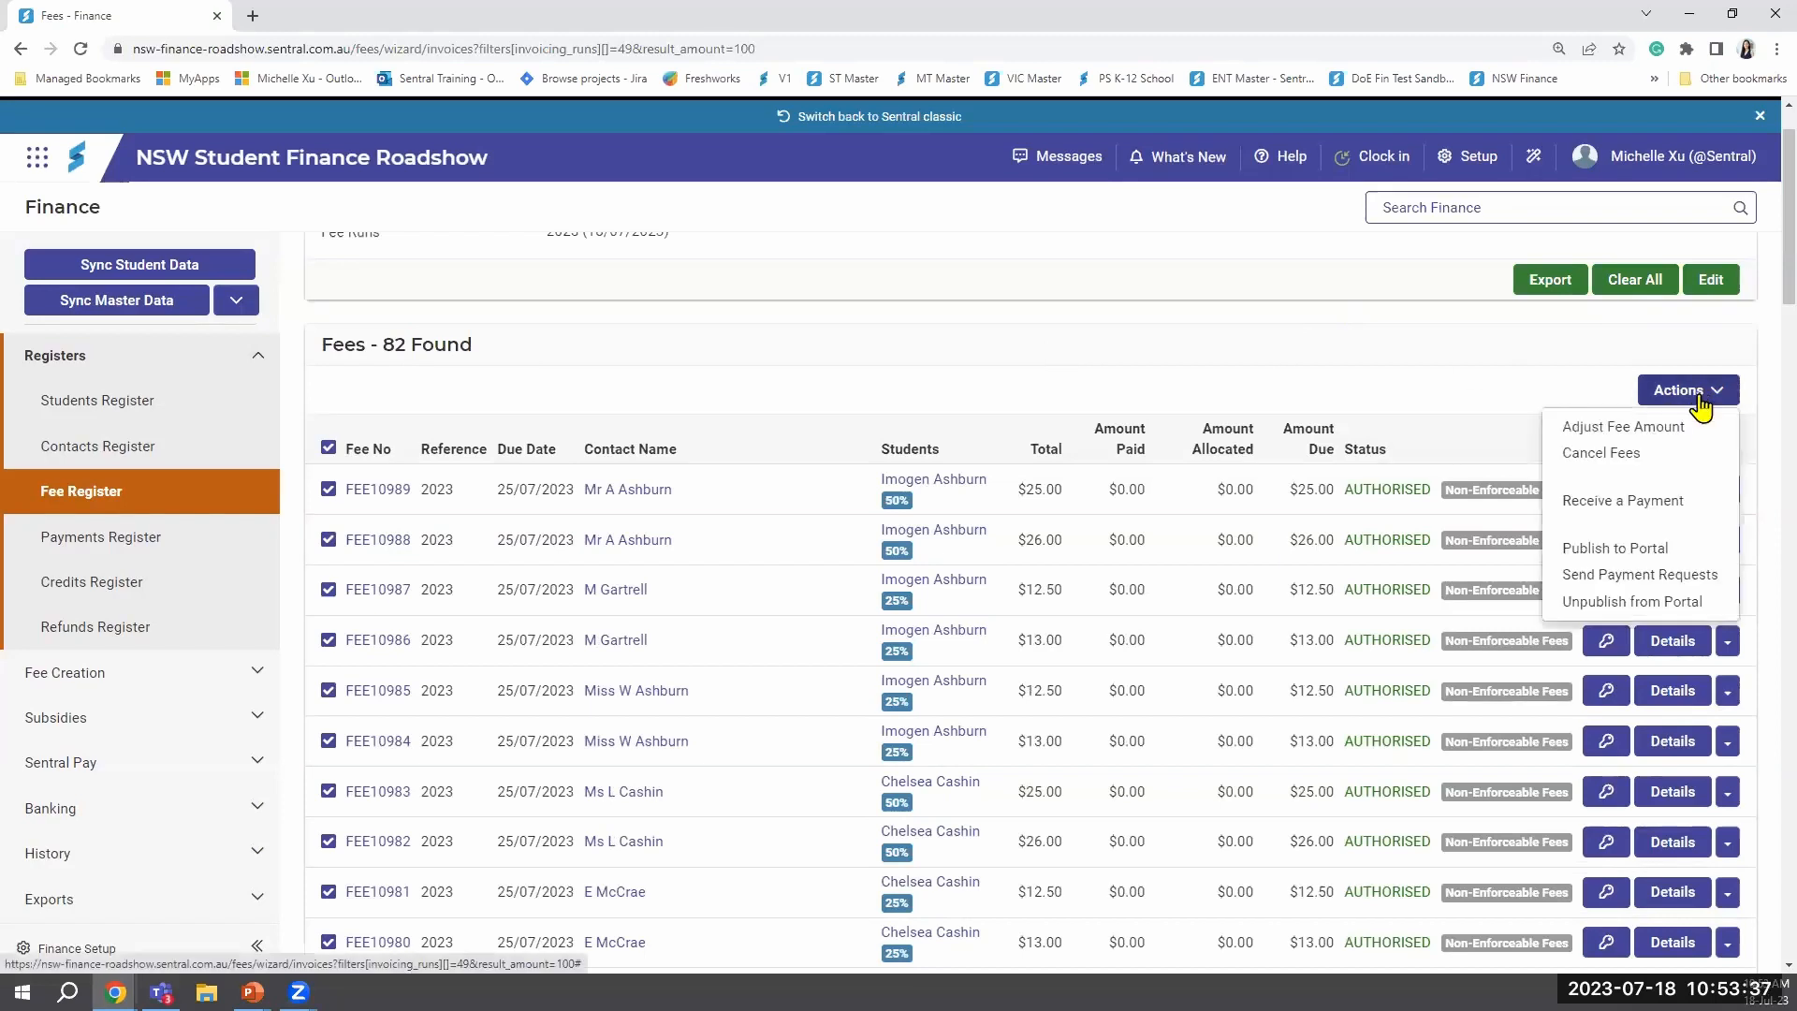
left_click(1636, 550)
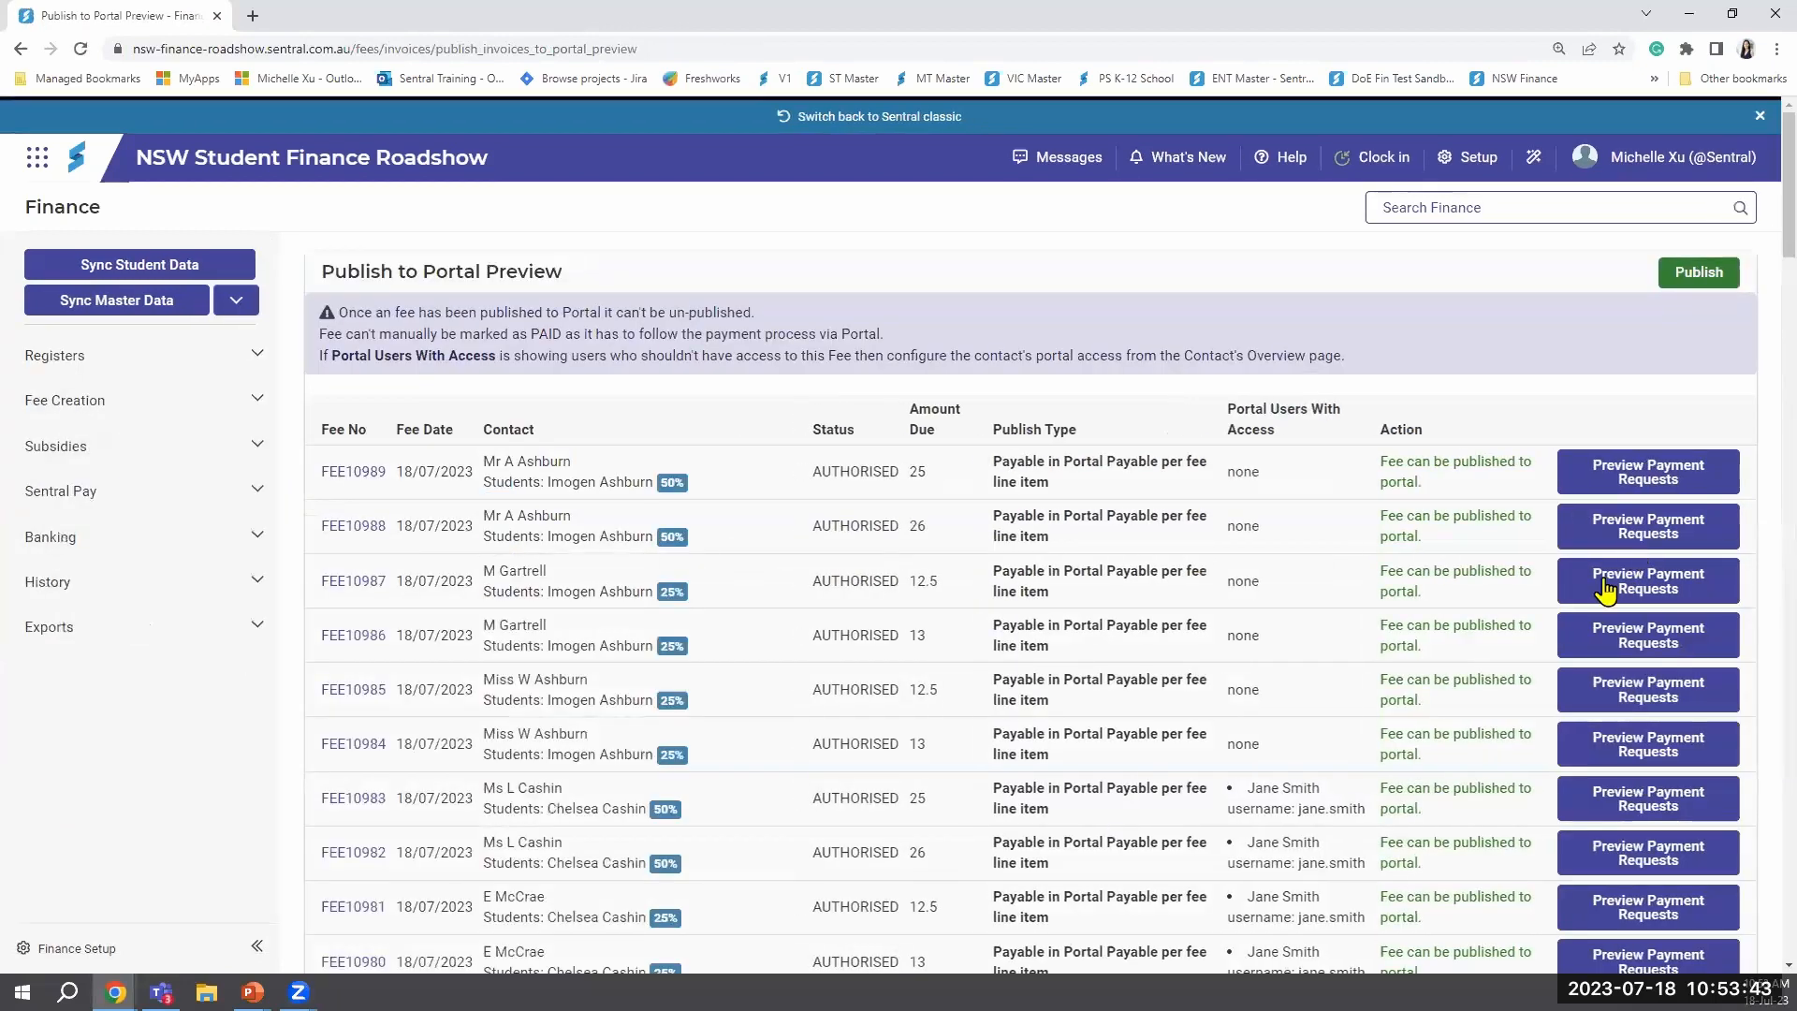
scroll(1399, 590, "down", 2)
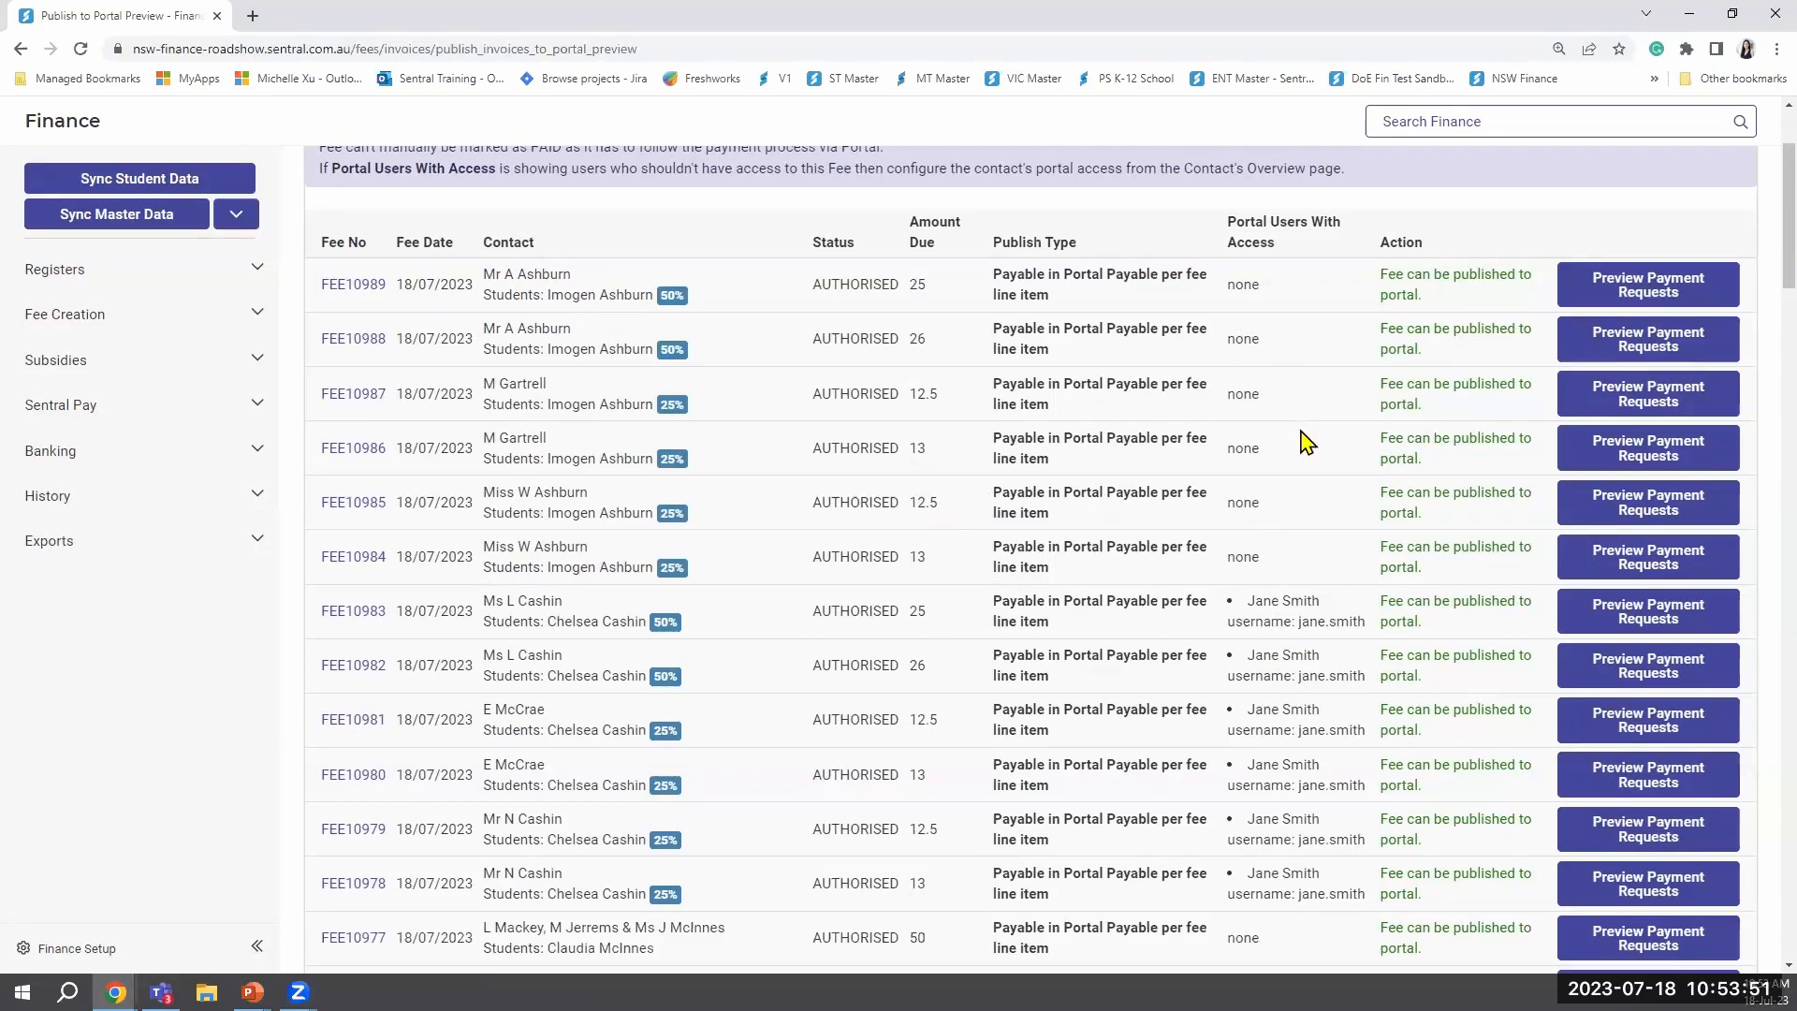
scroll(1306, 441, "up", 2)
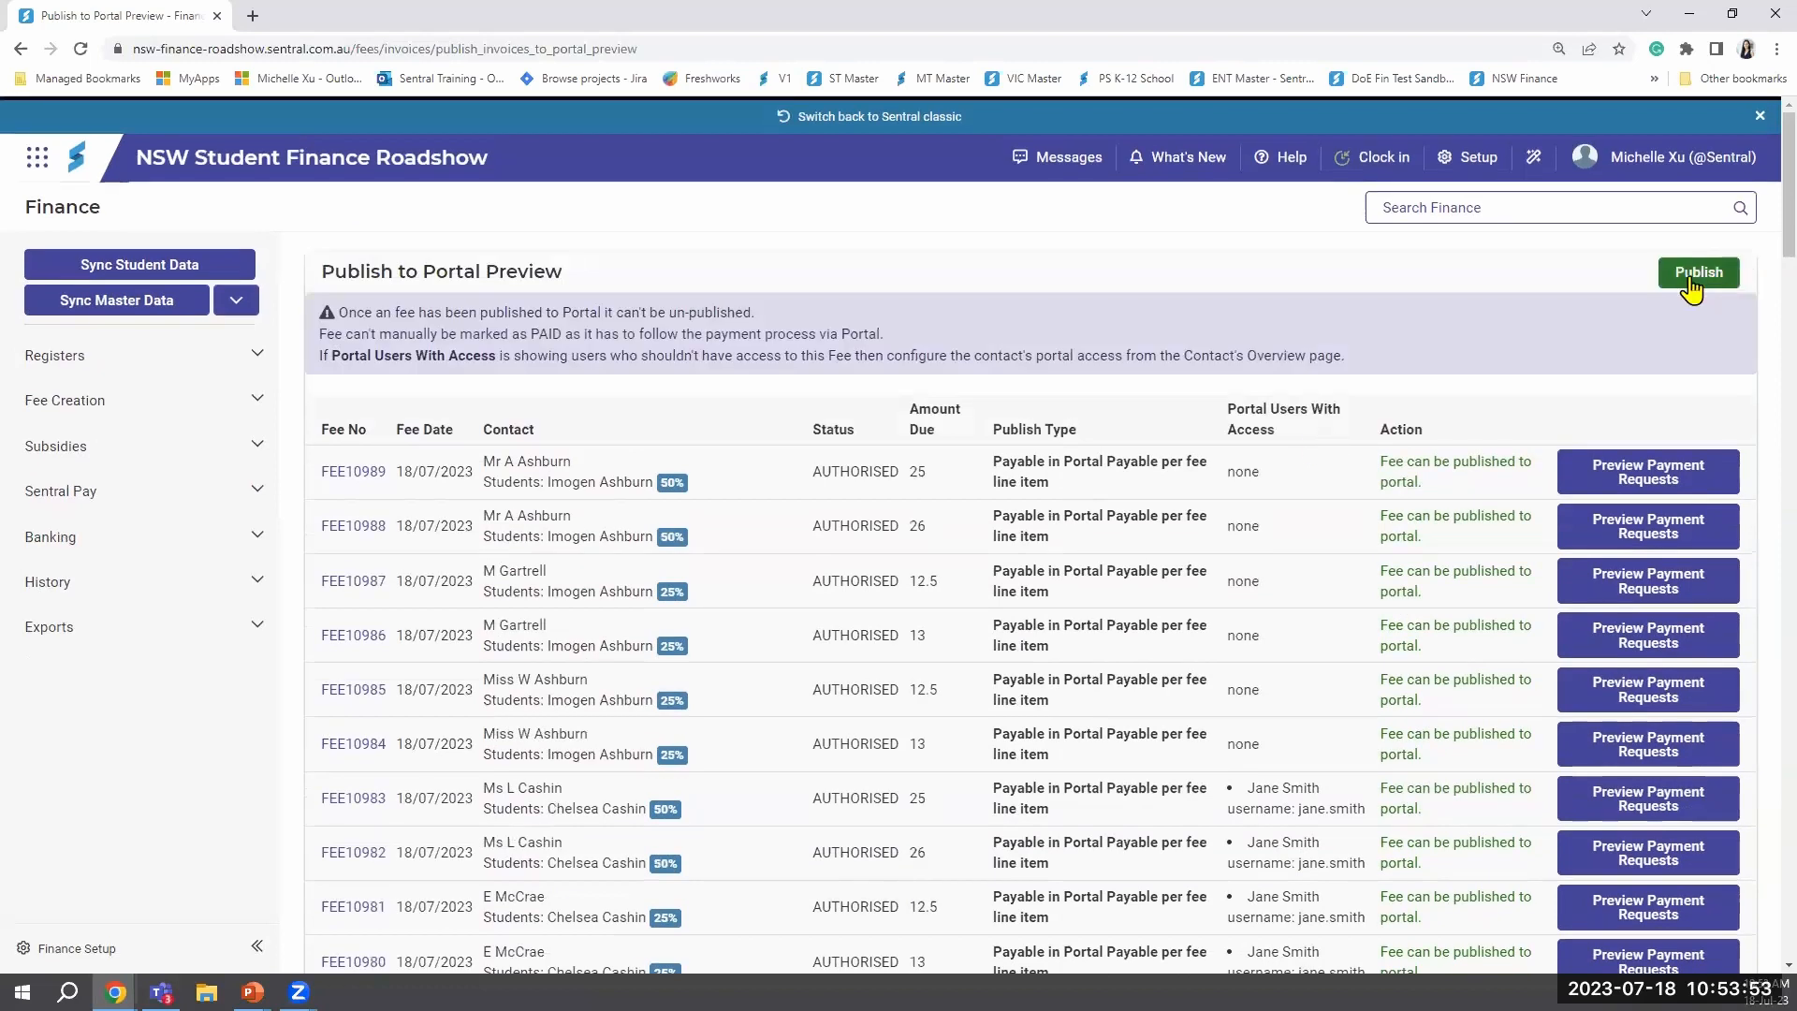
left_click(1692, 282)
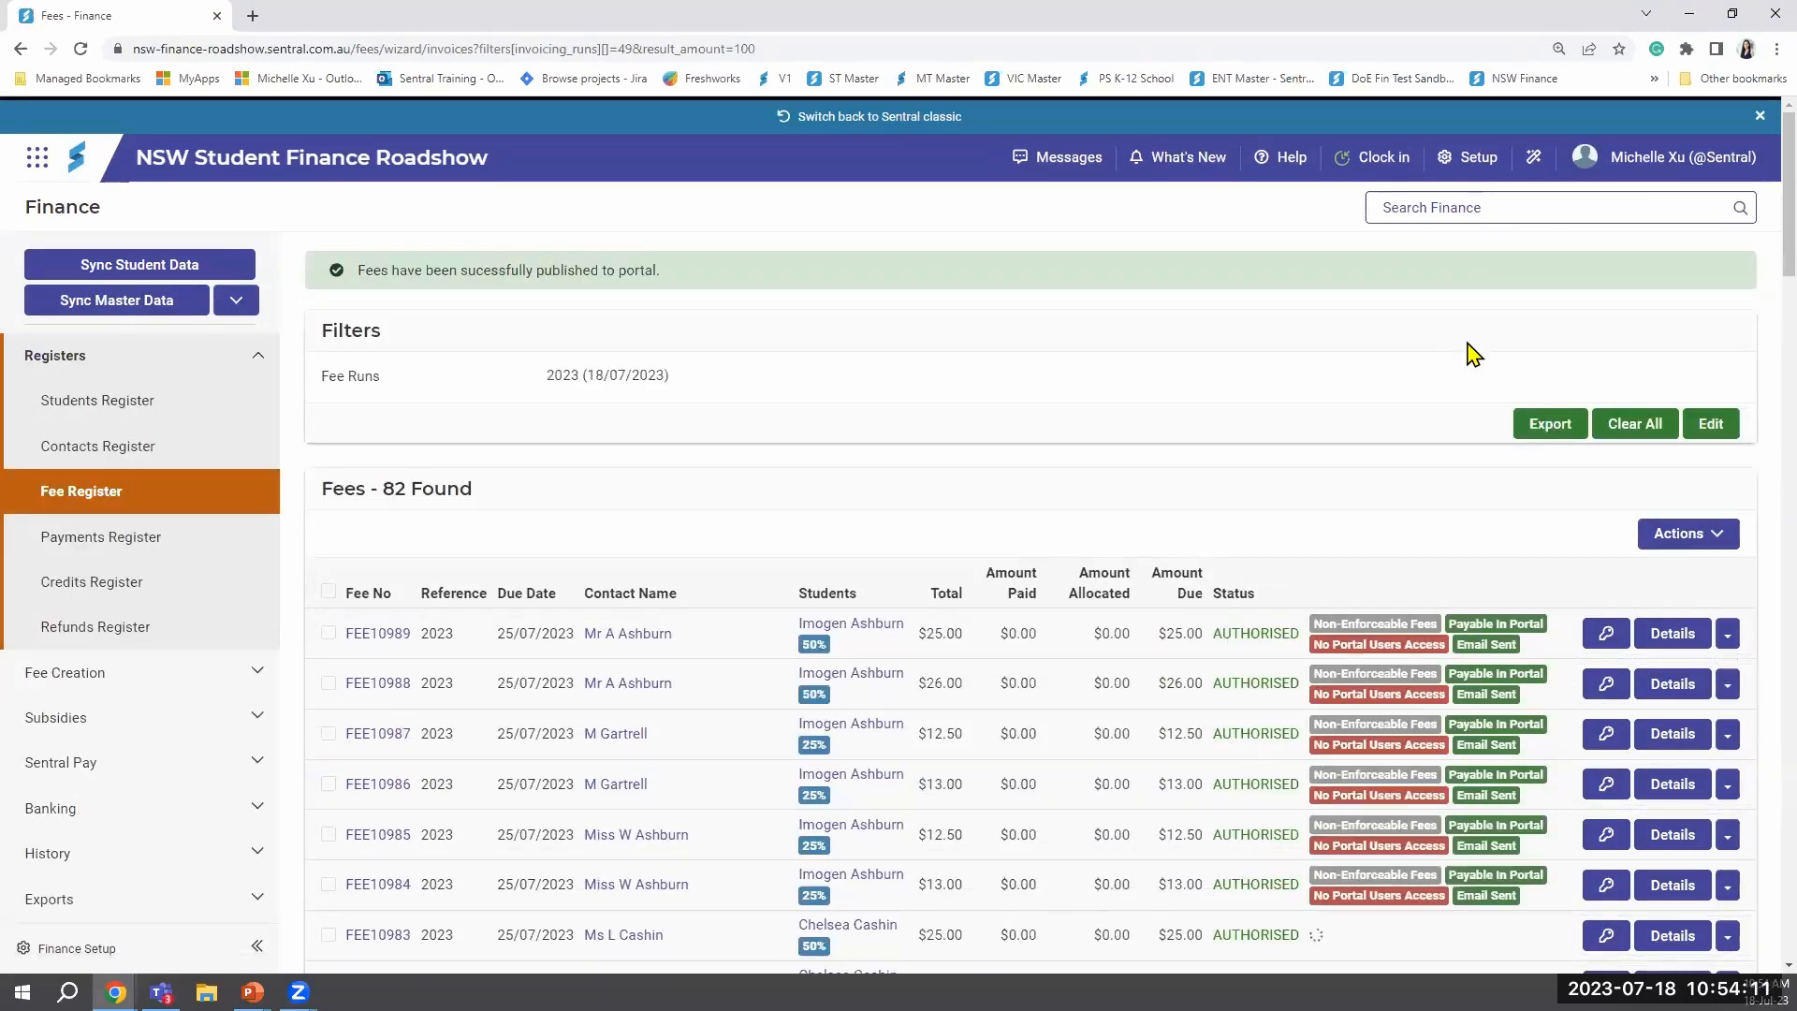
- Examine the portal status tags of the published fees and the descriptions and line items of the first two fees
scroll(1478, 468, "down", 1)
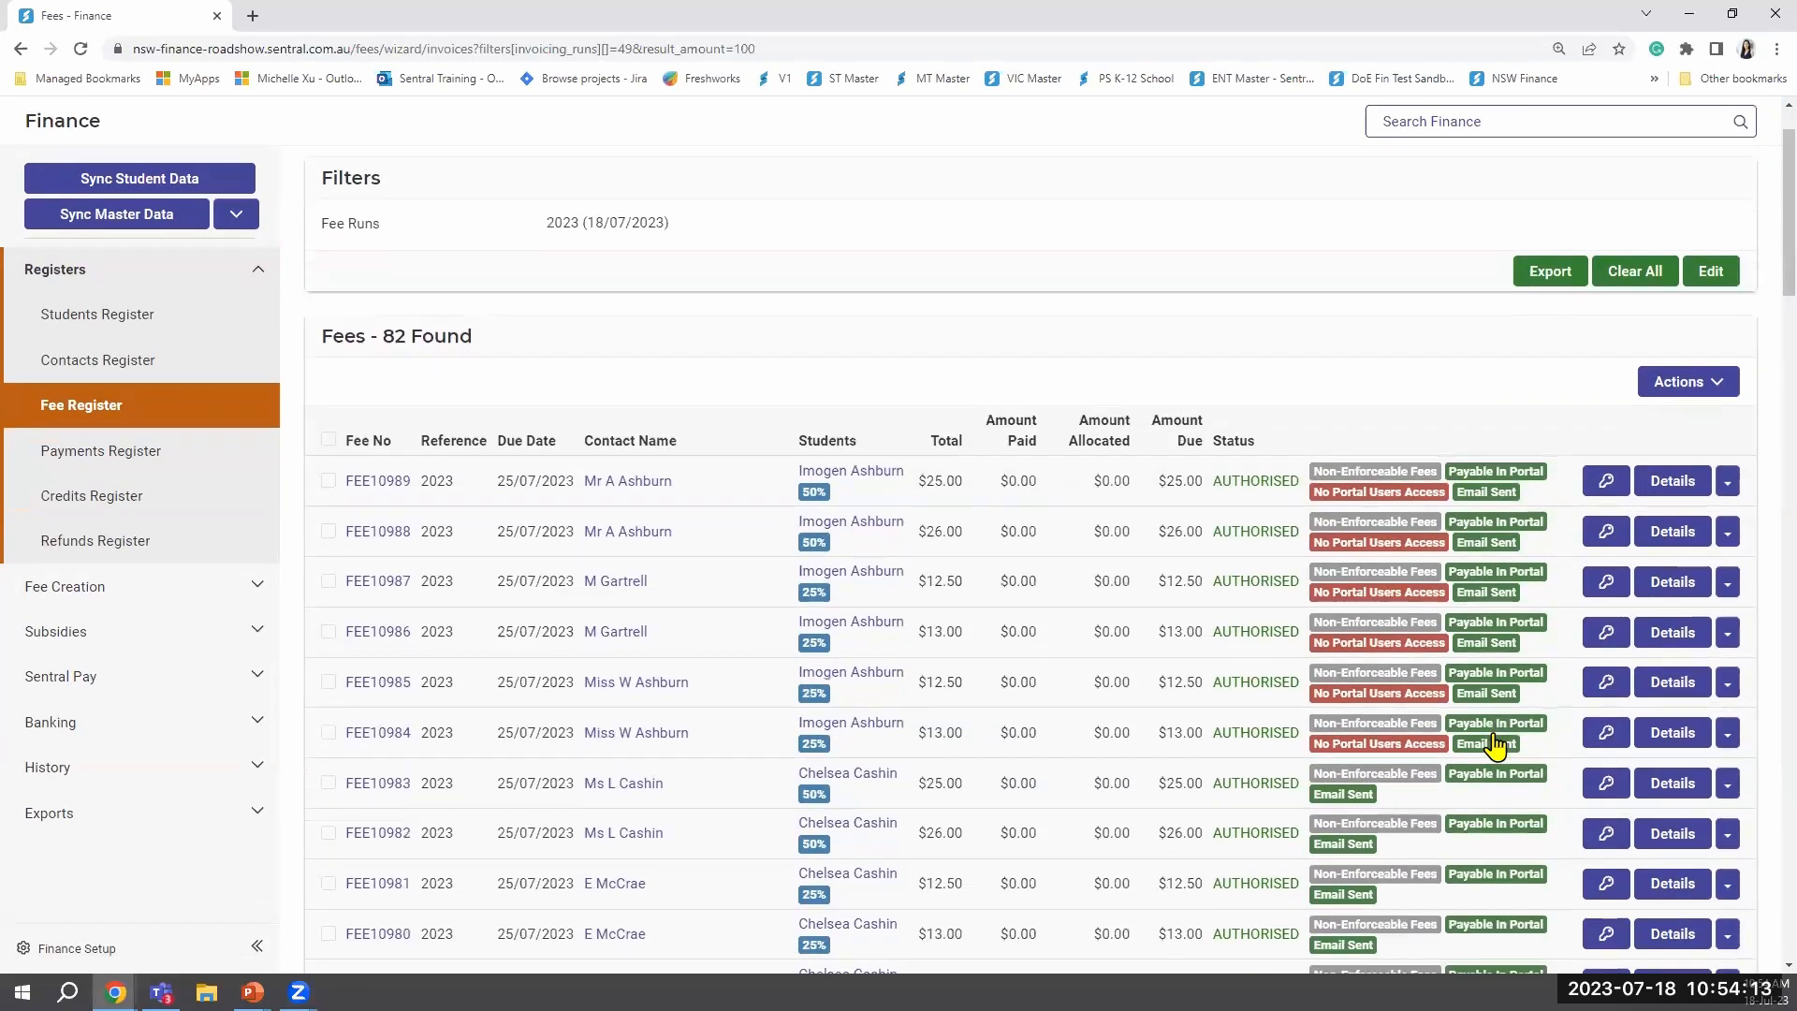
scroll(1494, 746, "down", 1)
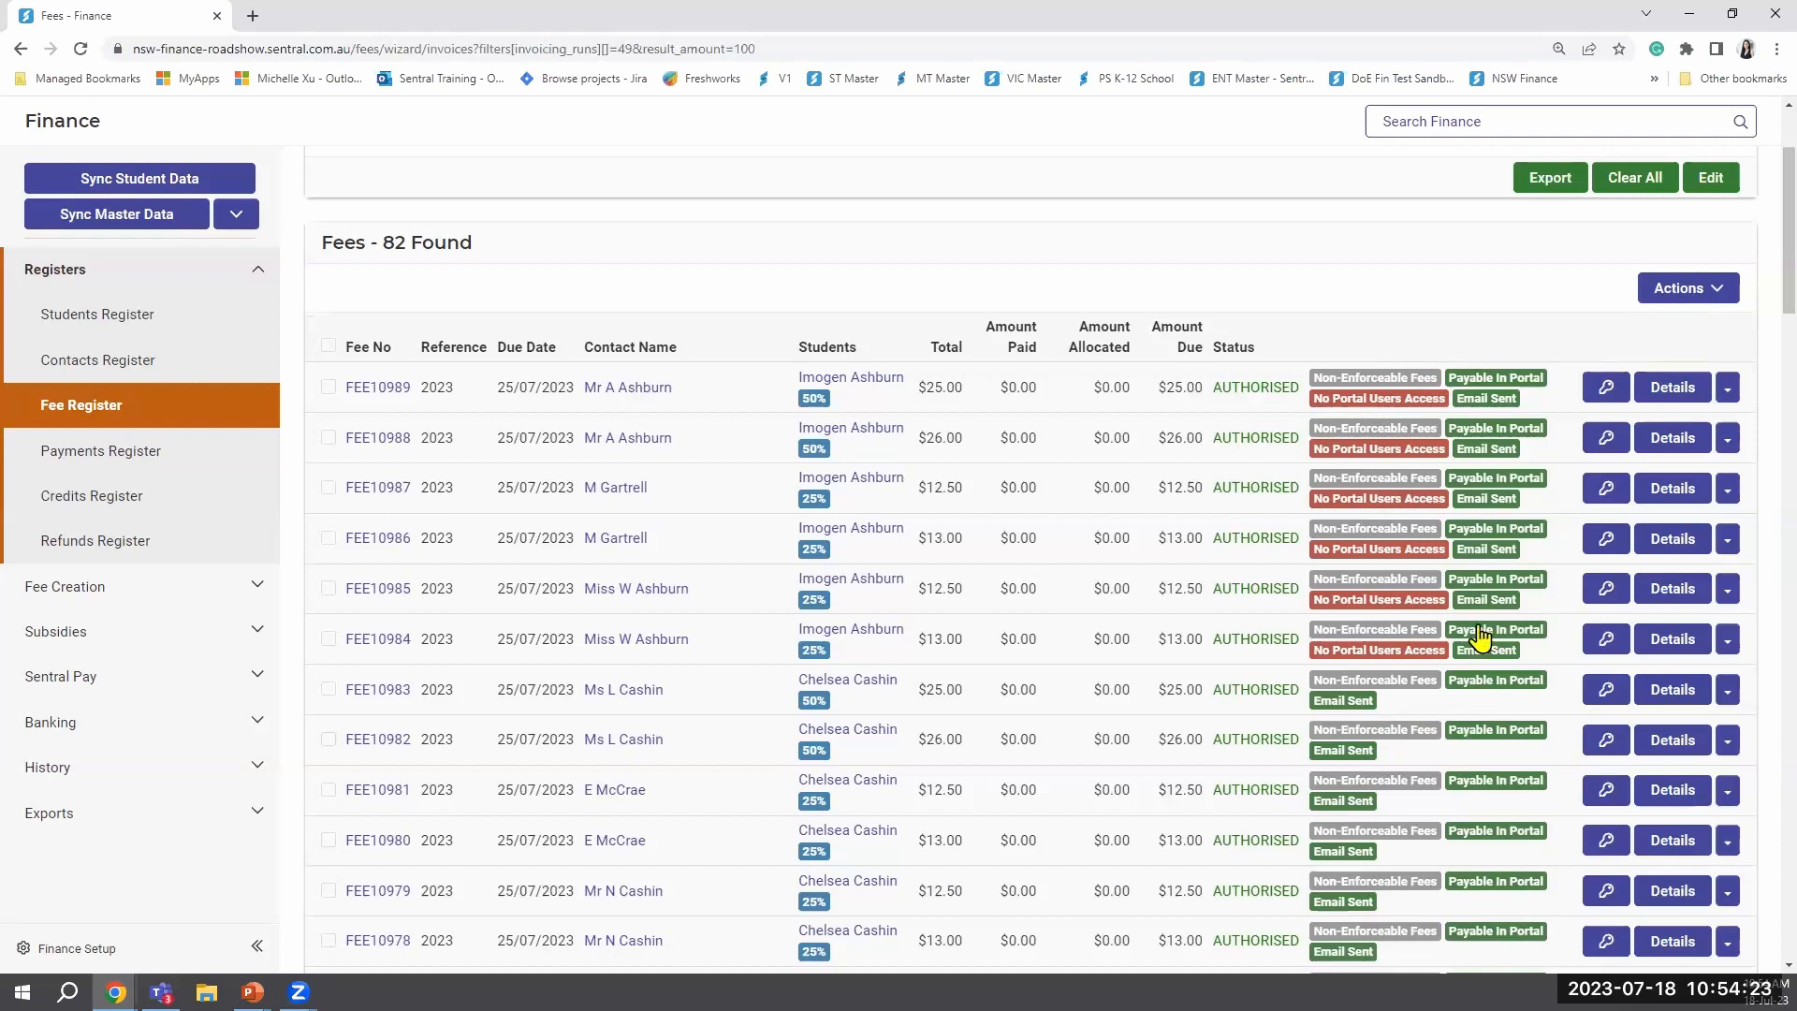
left_click(1665, 393)
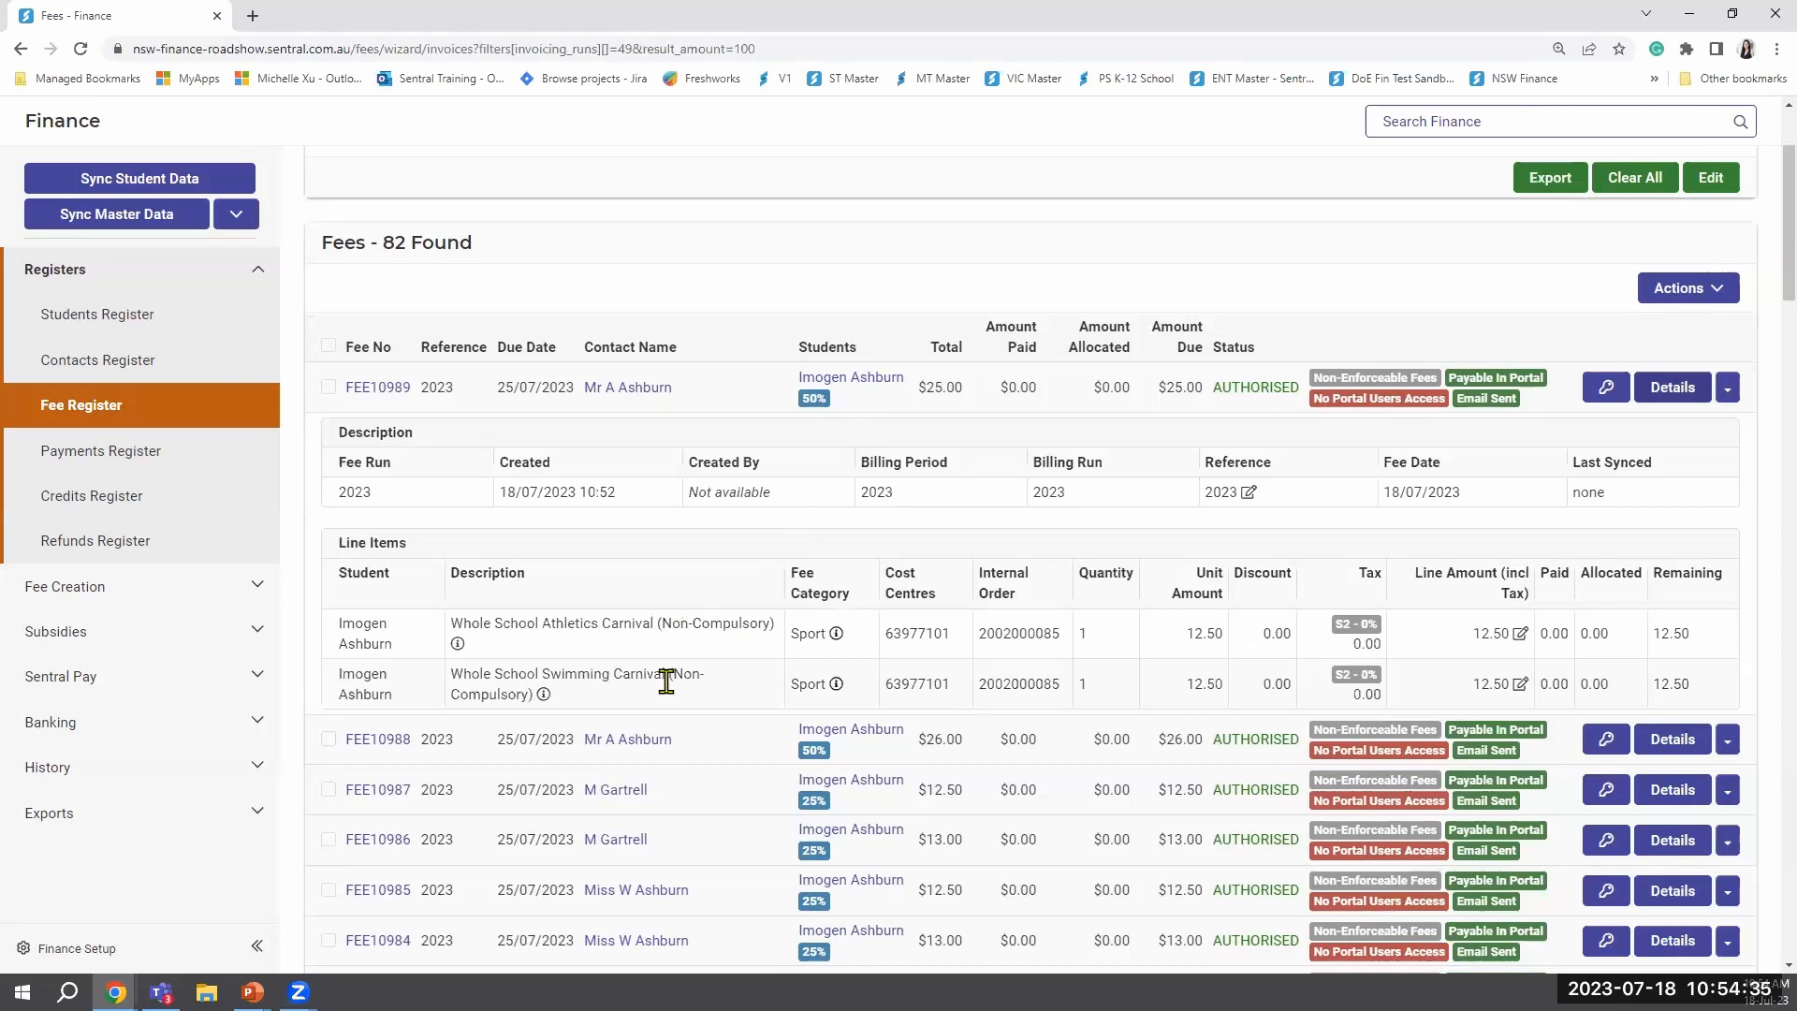
left_click(1634, 742)
scroll(655, 683, "down", 2)
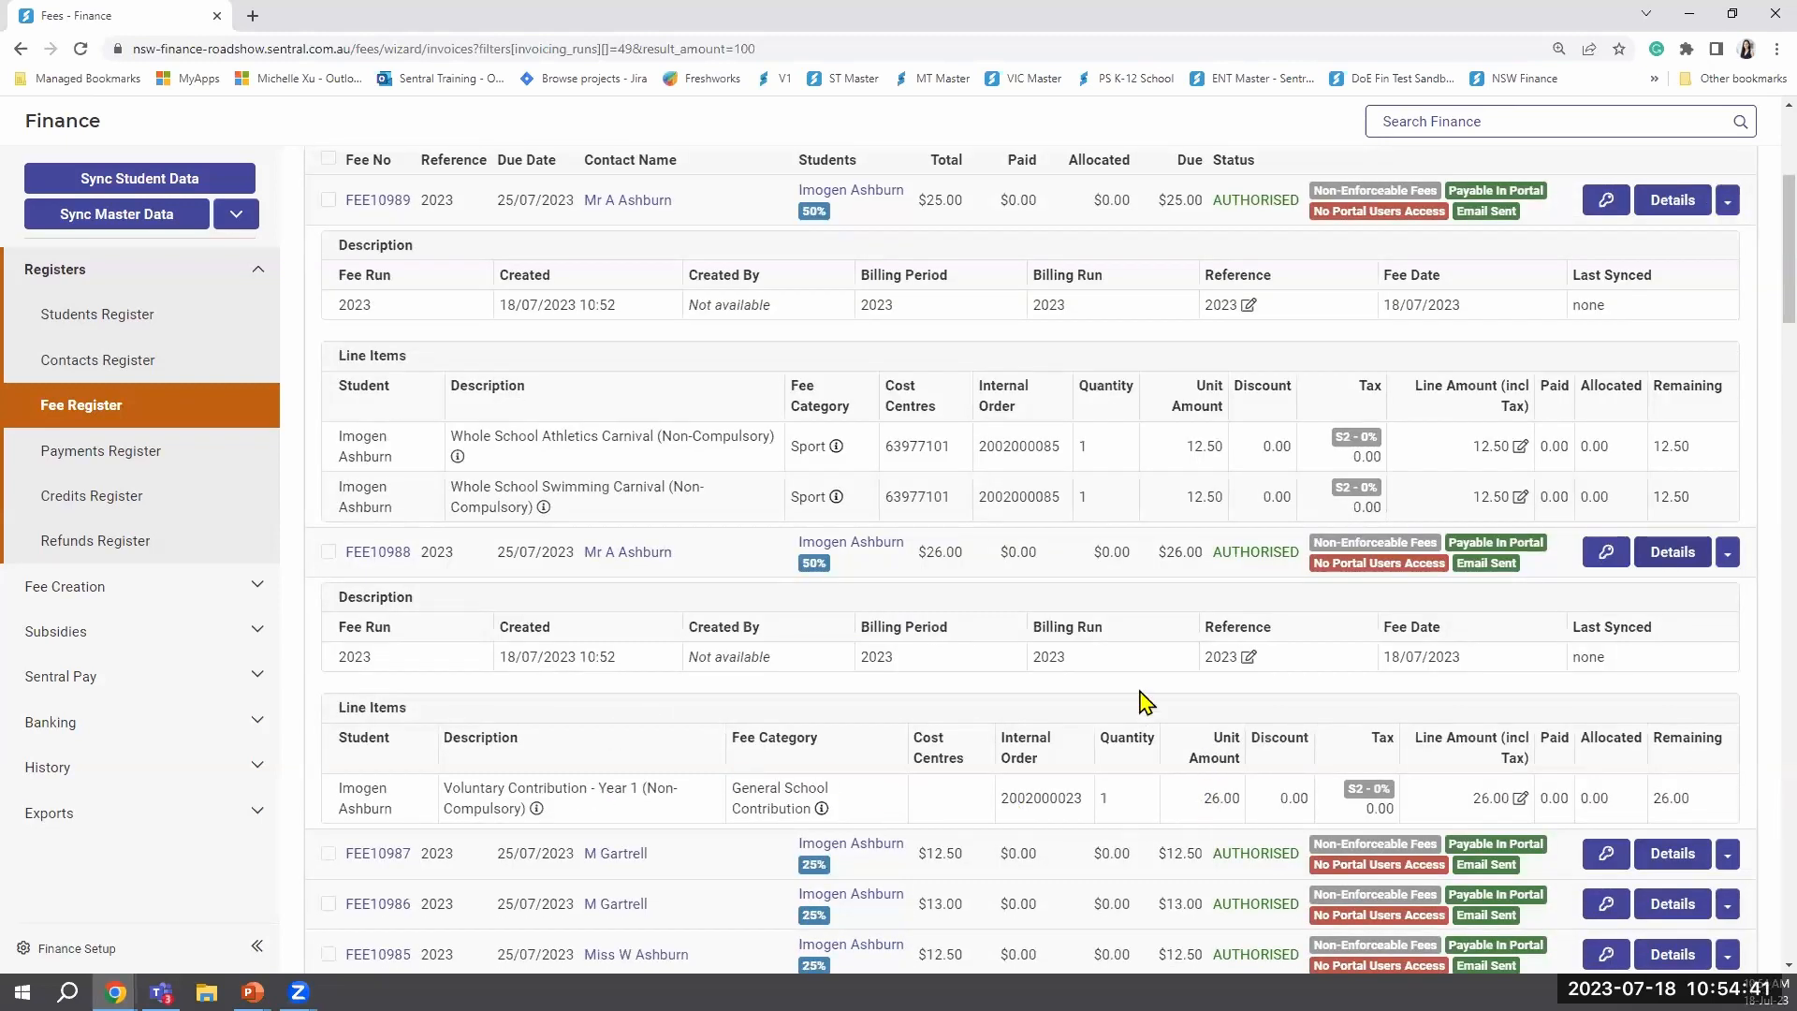
mouse_move(829, 582)
scroll(795, 875, "down", 1)
scroll(855, 790, "up", 1)
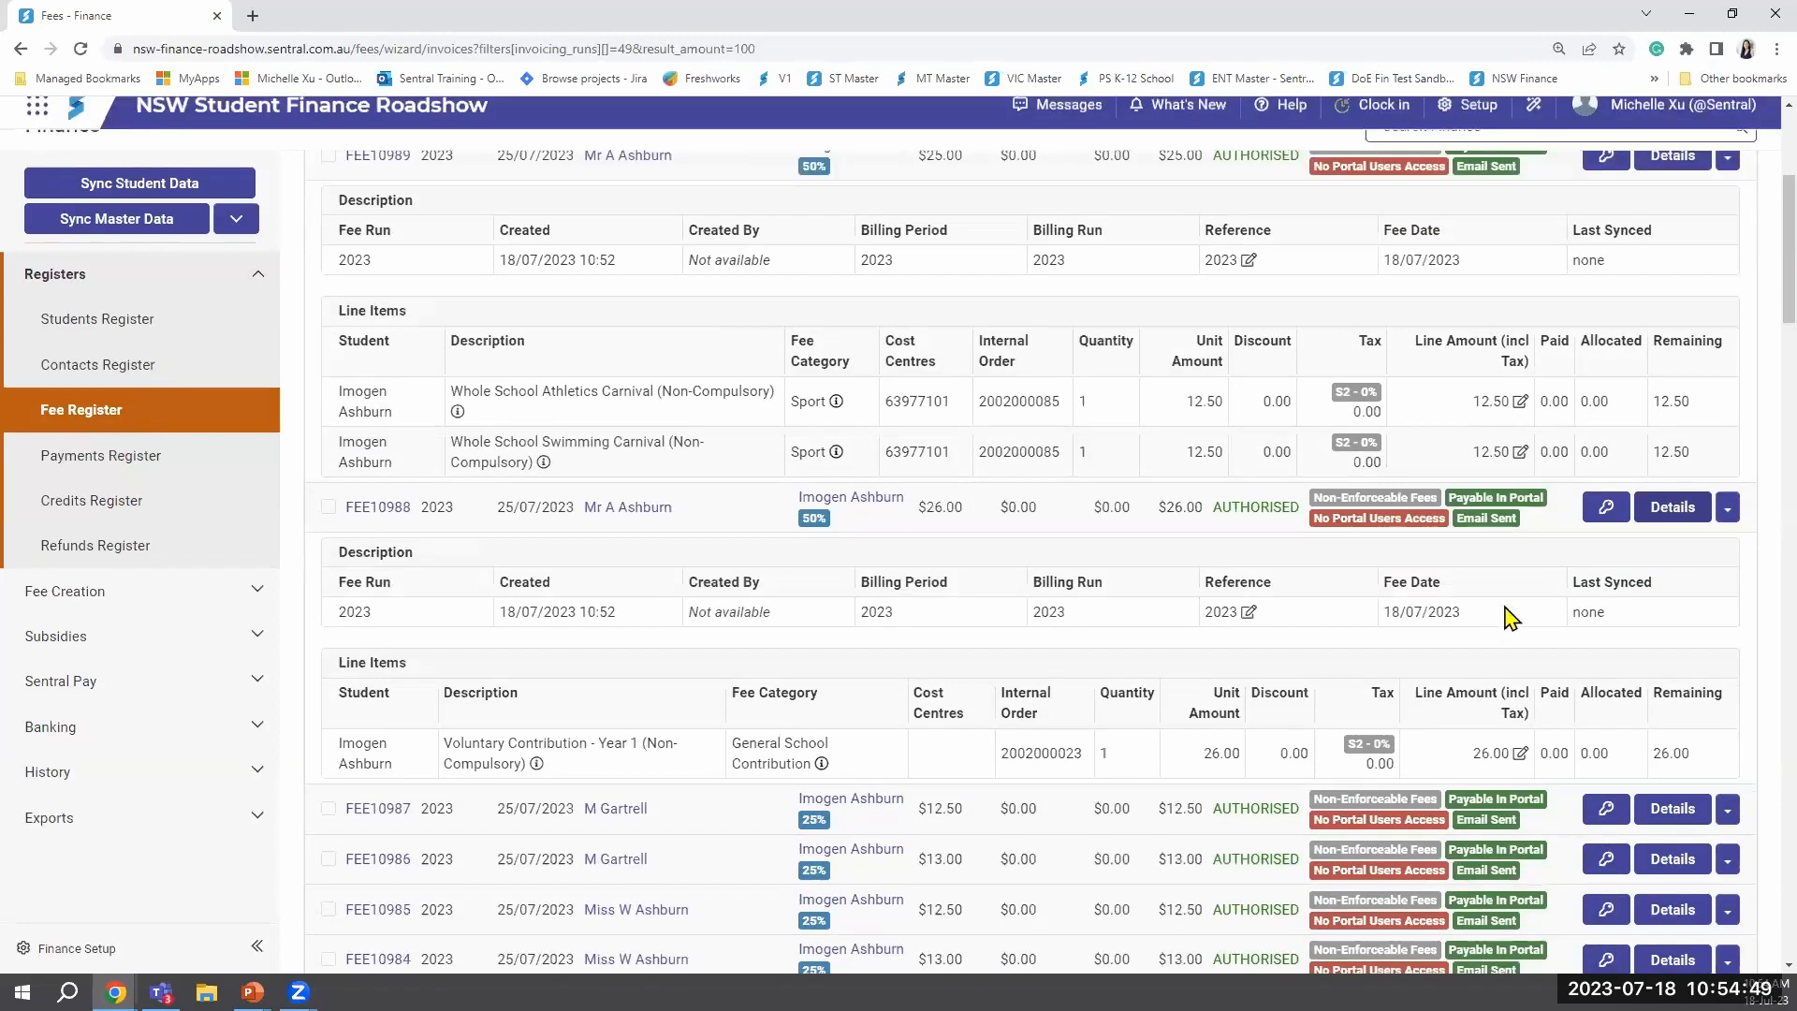
- Collapse the details of the first two fees and switch to the Fee Creation Types presentation slide
left_click(1663, 553)
left_click(1671, 297)
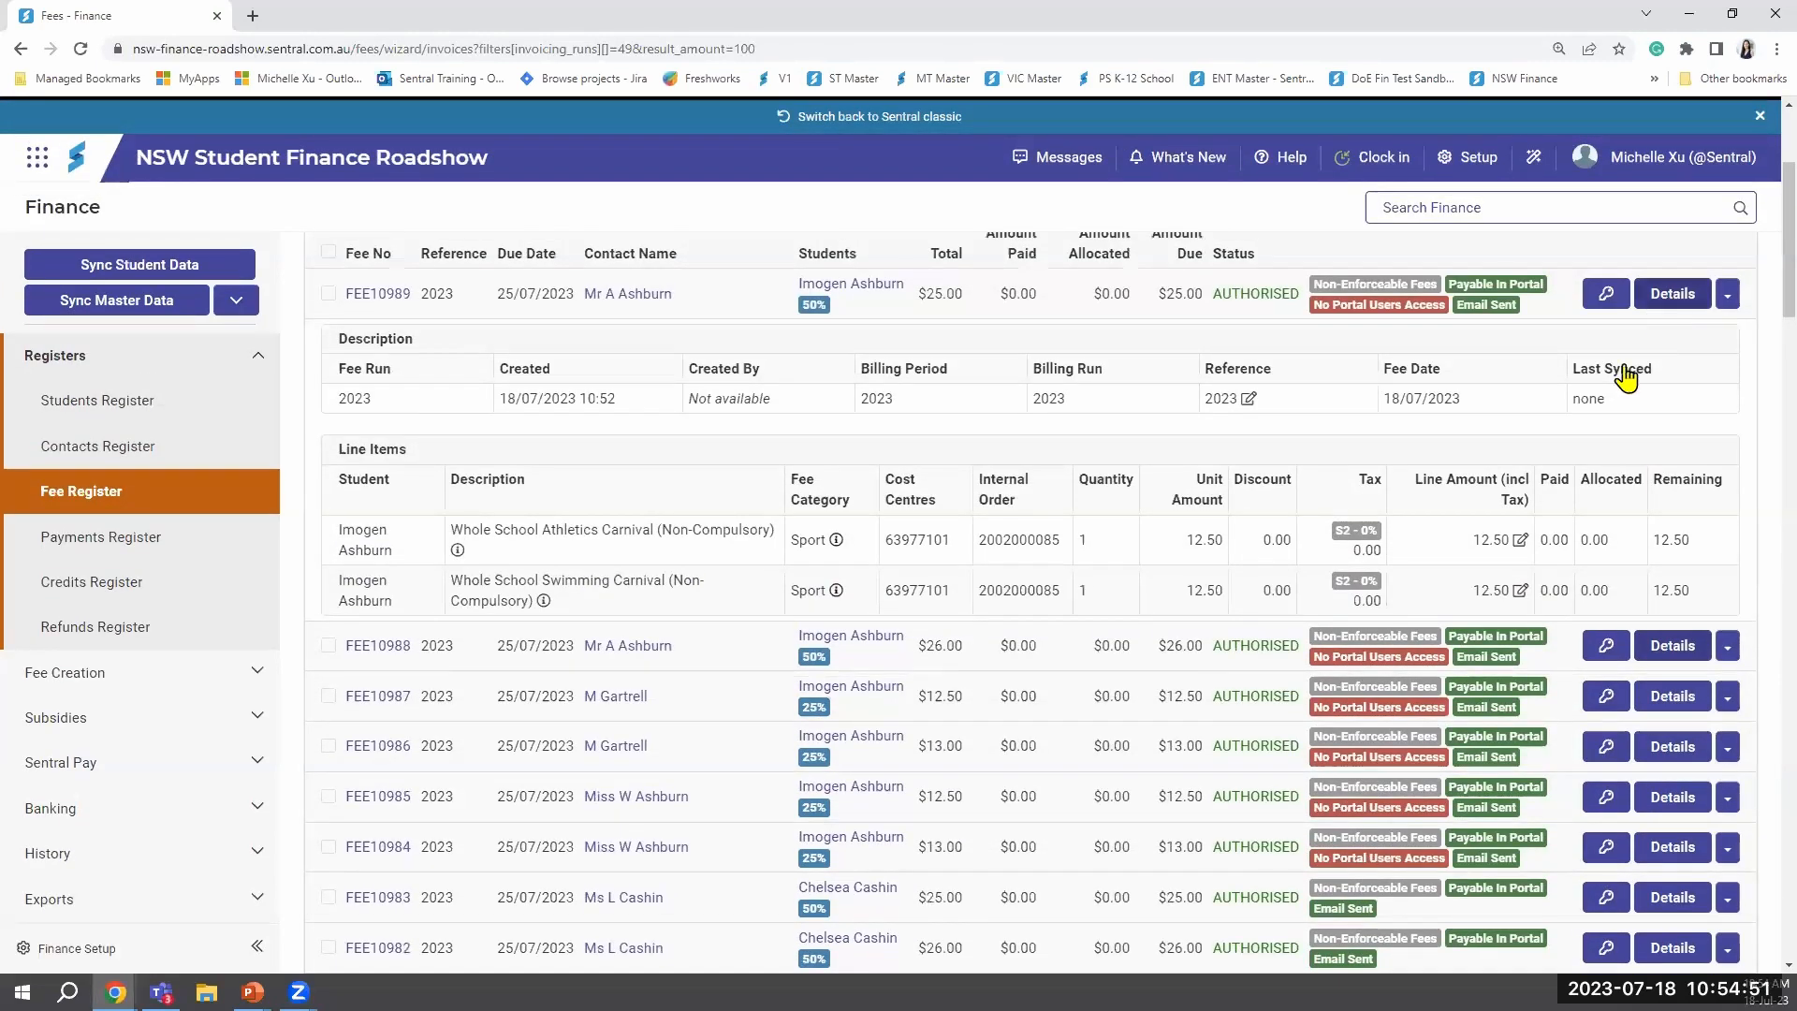
scroll(1596, 465, "up", 3)
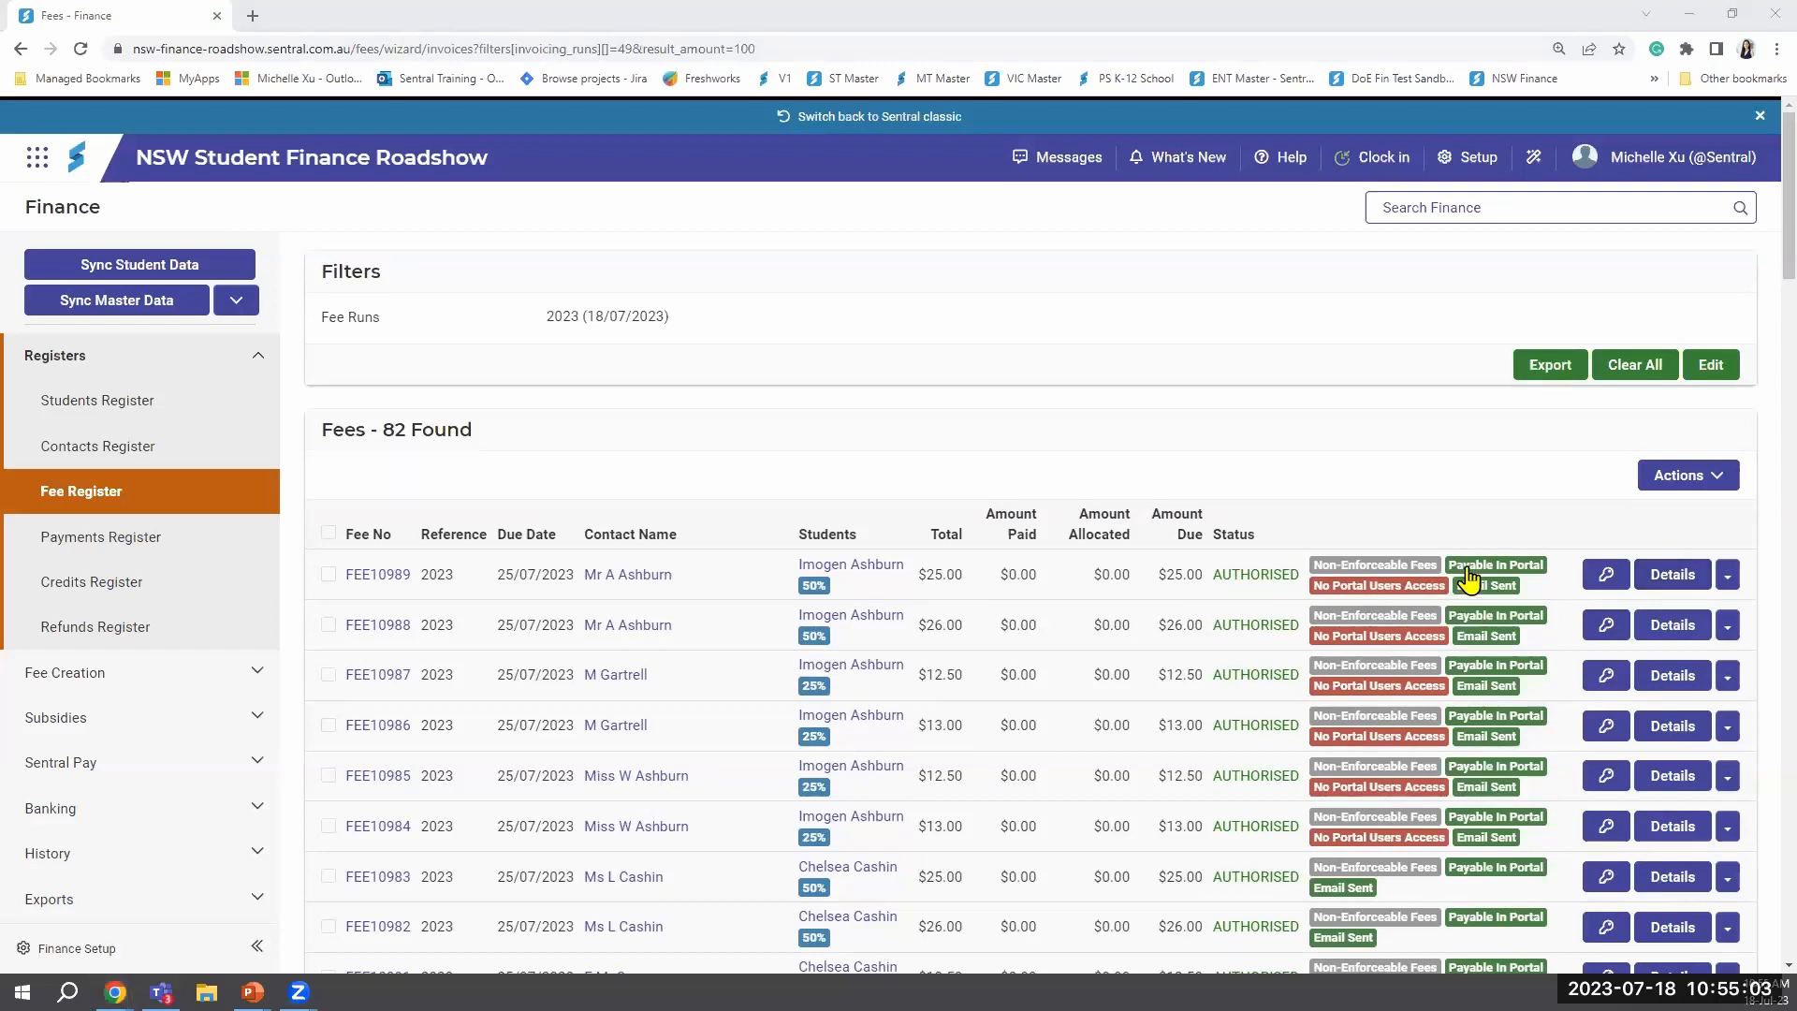
key("alt+Tab")
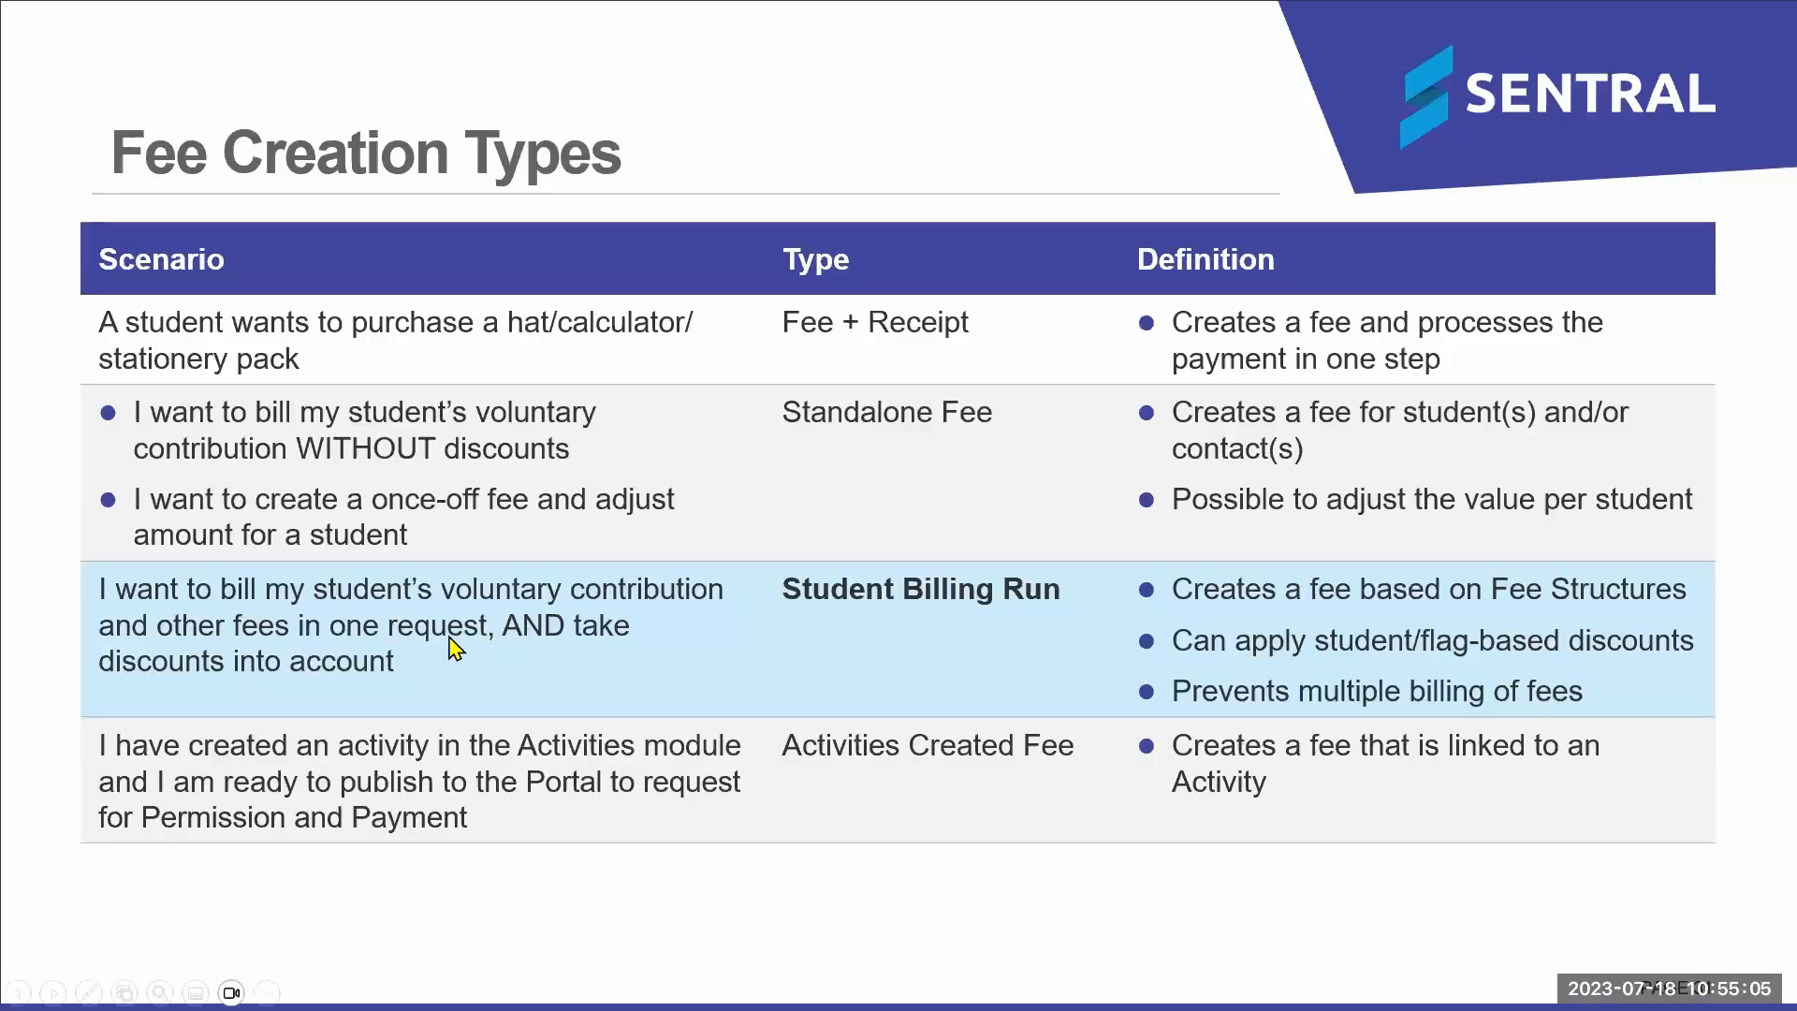
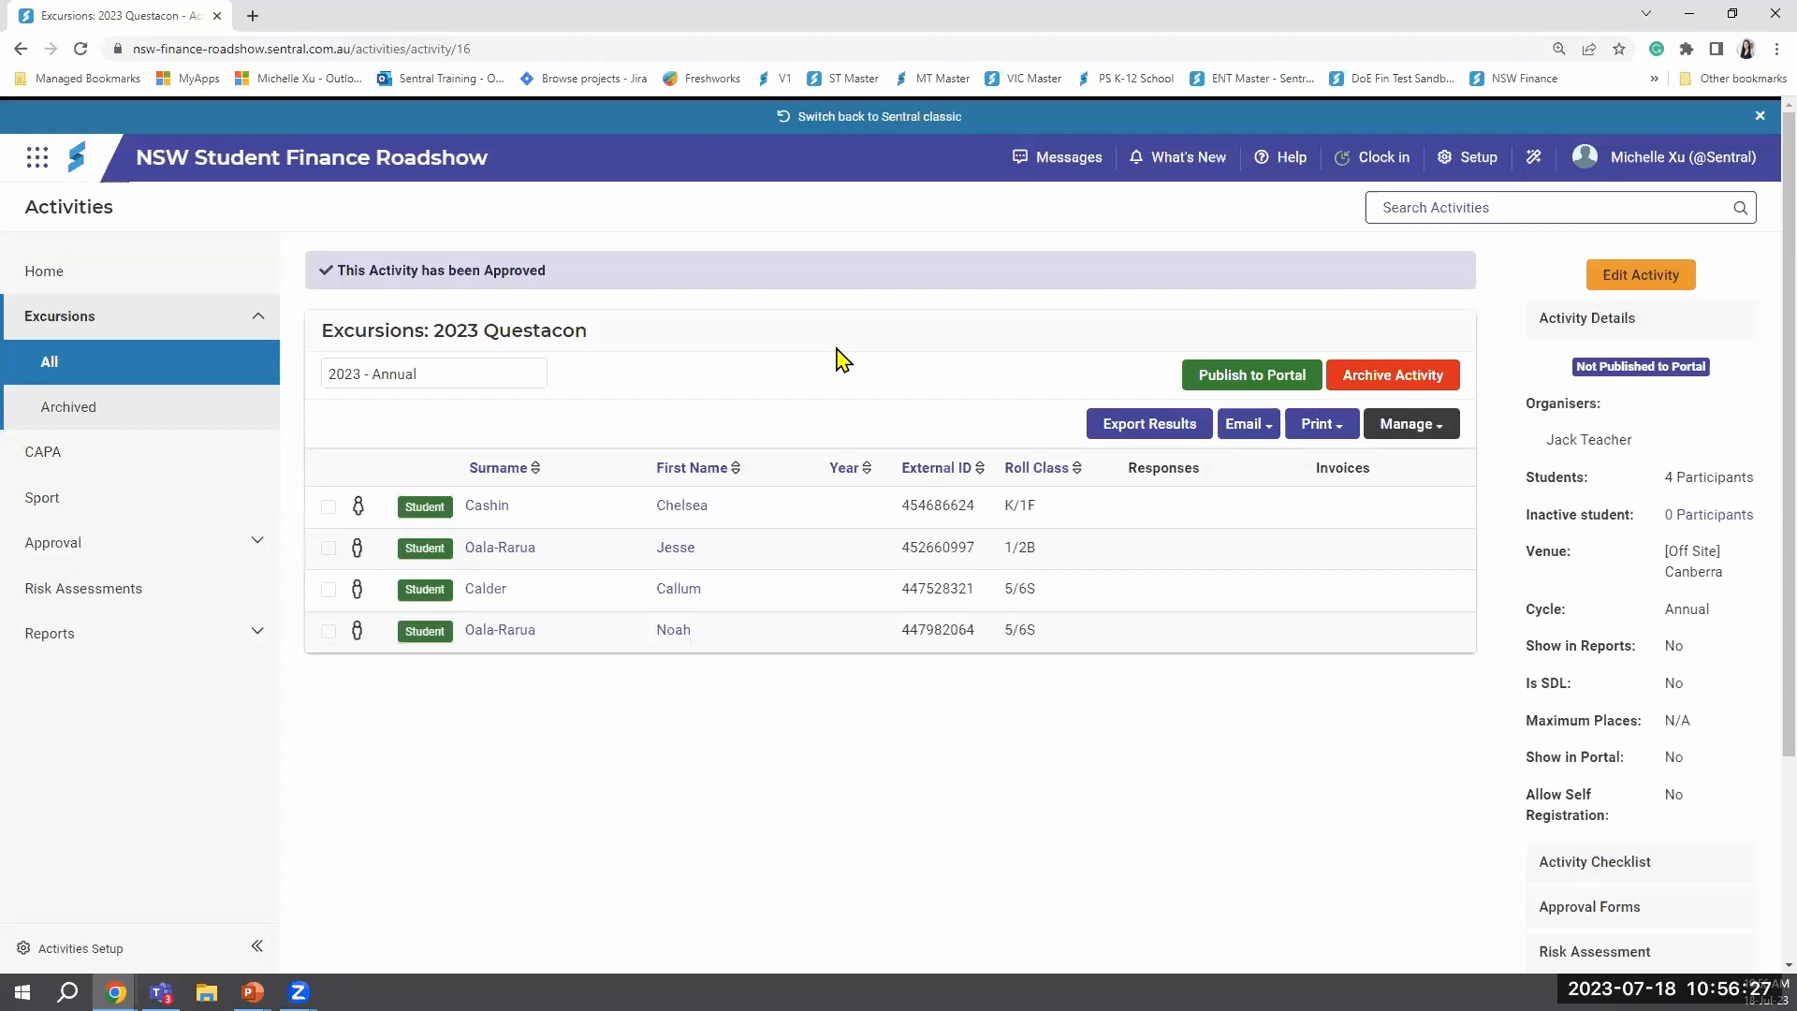
- Open the 2023 Questacon excursion's Publish To Portal form for Permission & Payment and describe the first fee item as "Entry"
left_click(1225, 382)
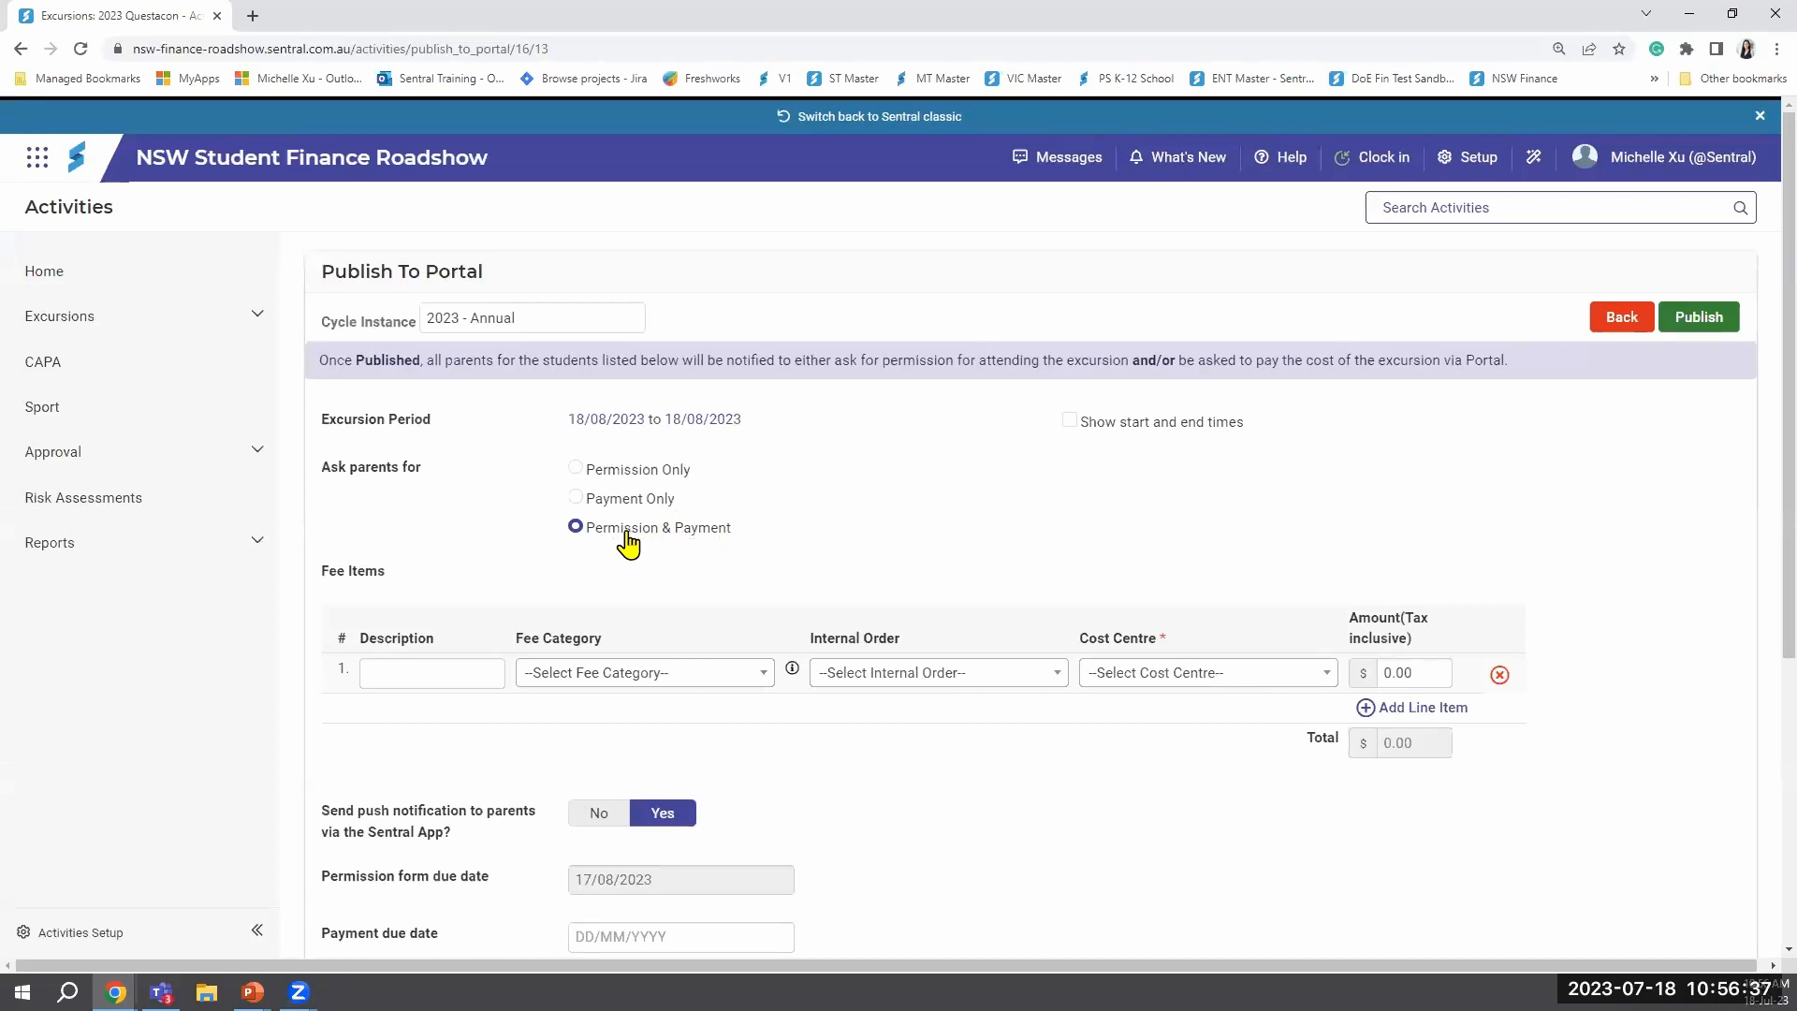
scroll(627, 543, "down", 1)
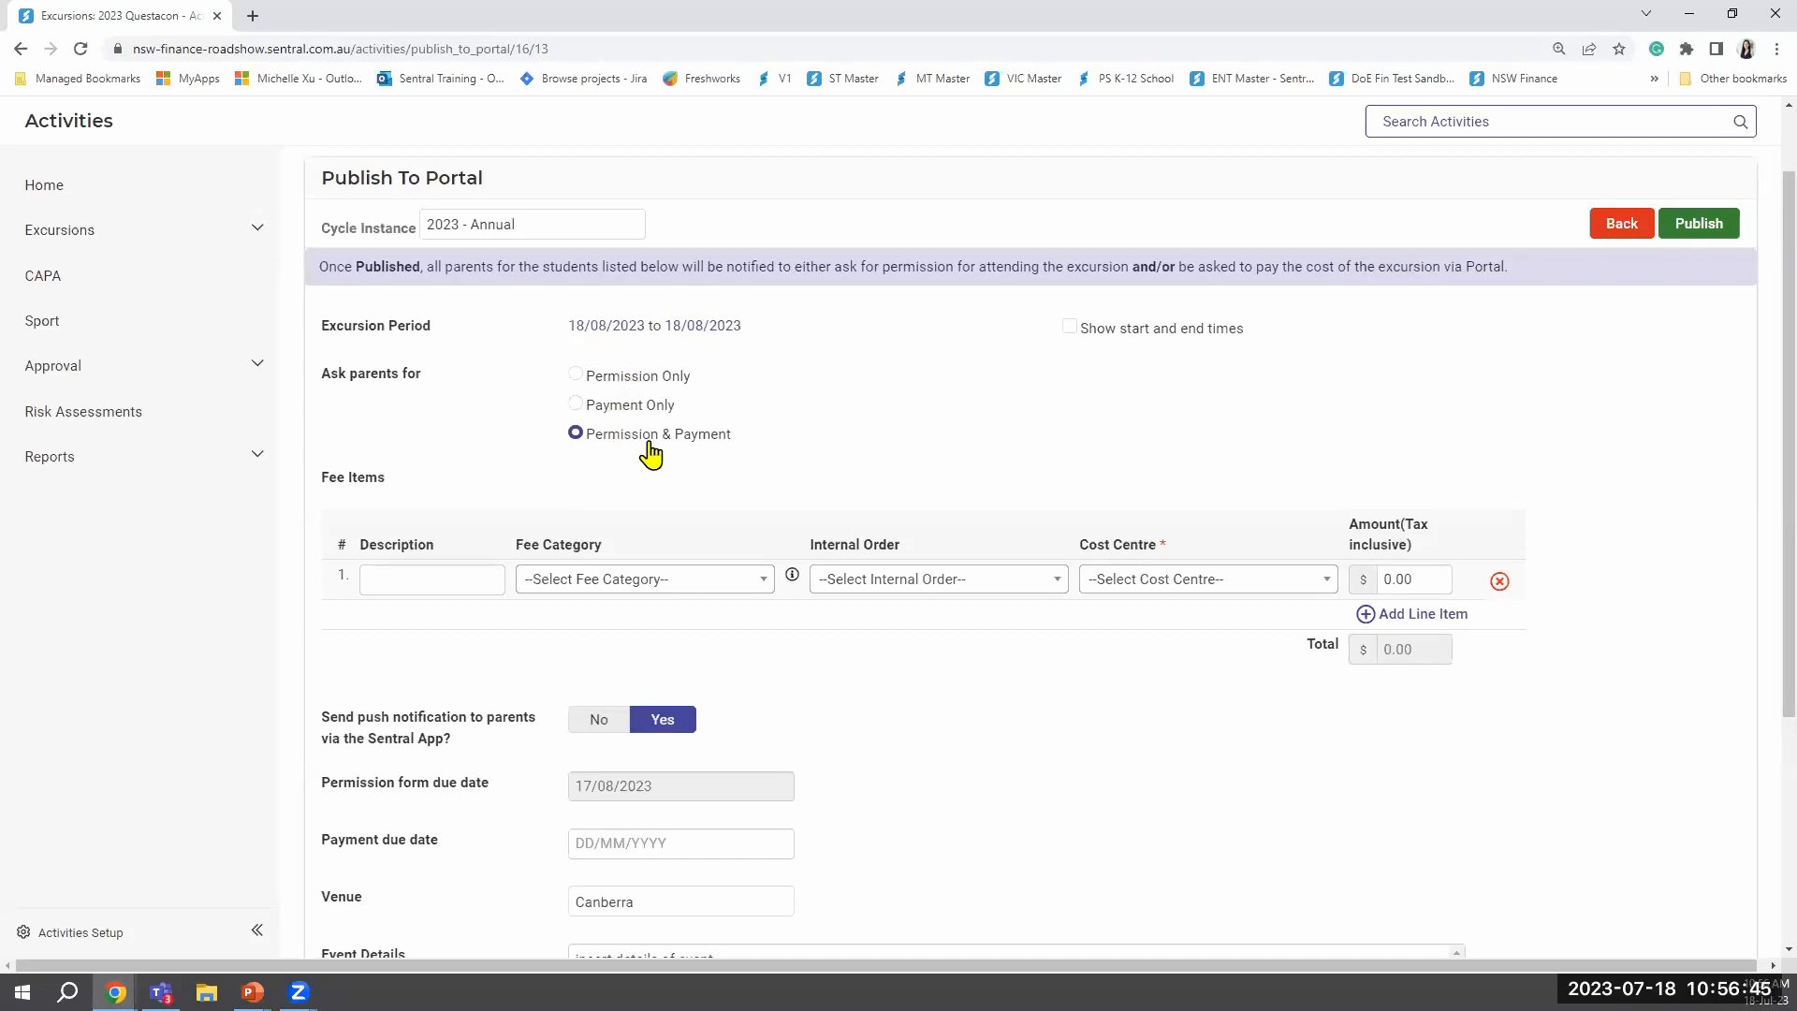
left_click(453, 587)
scroll(464, 573, "up", 1)
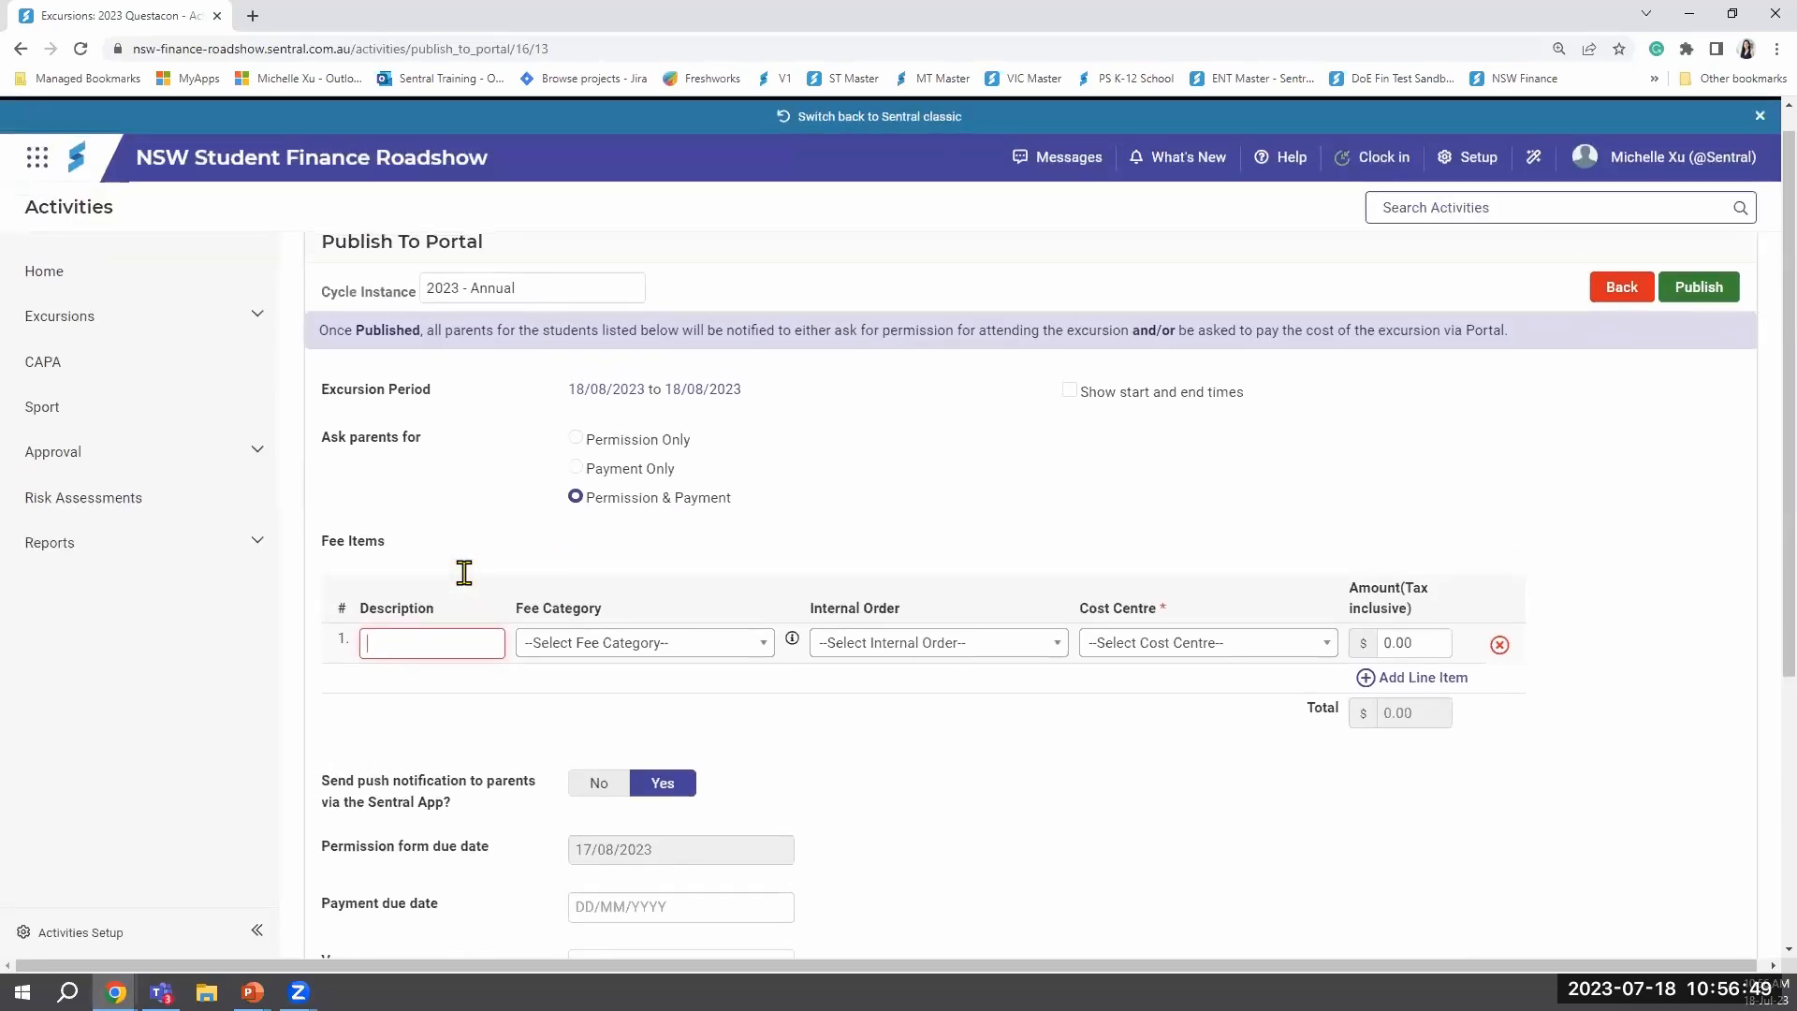
type("entry")
double_click(447, 635)
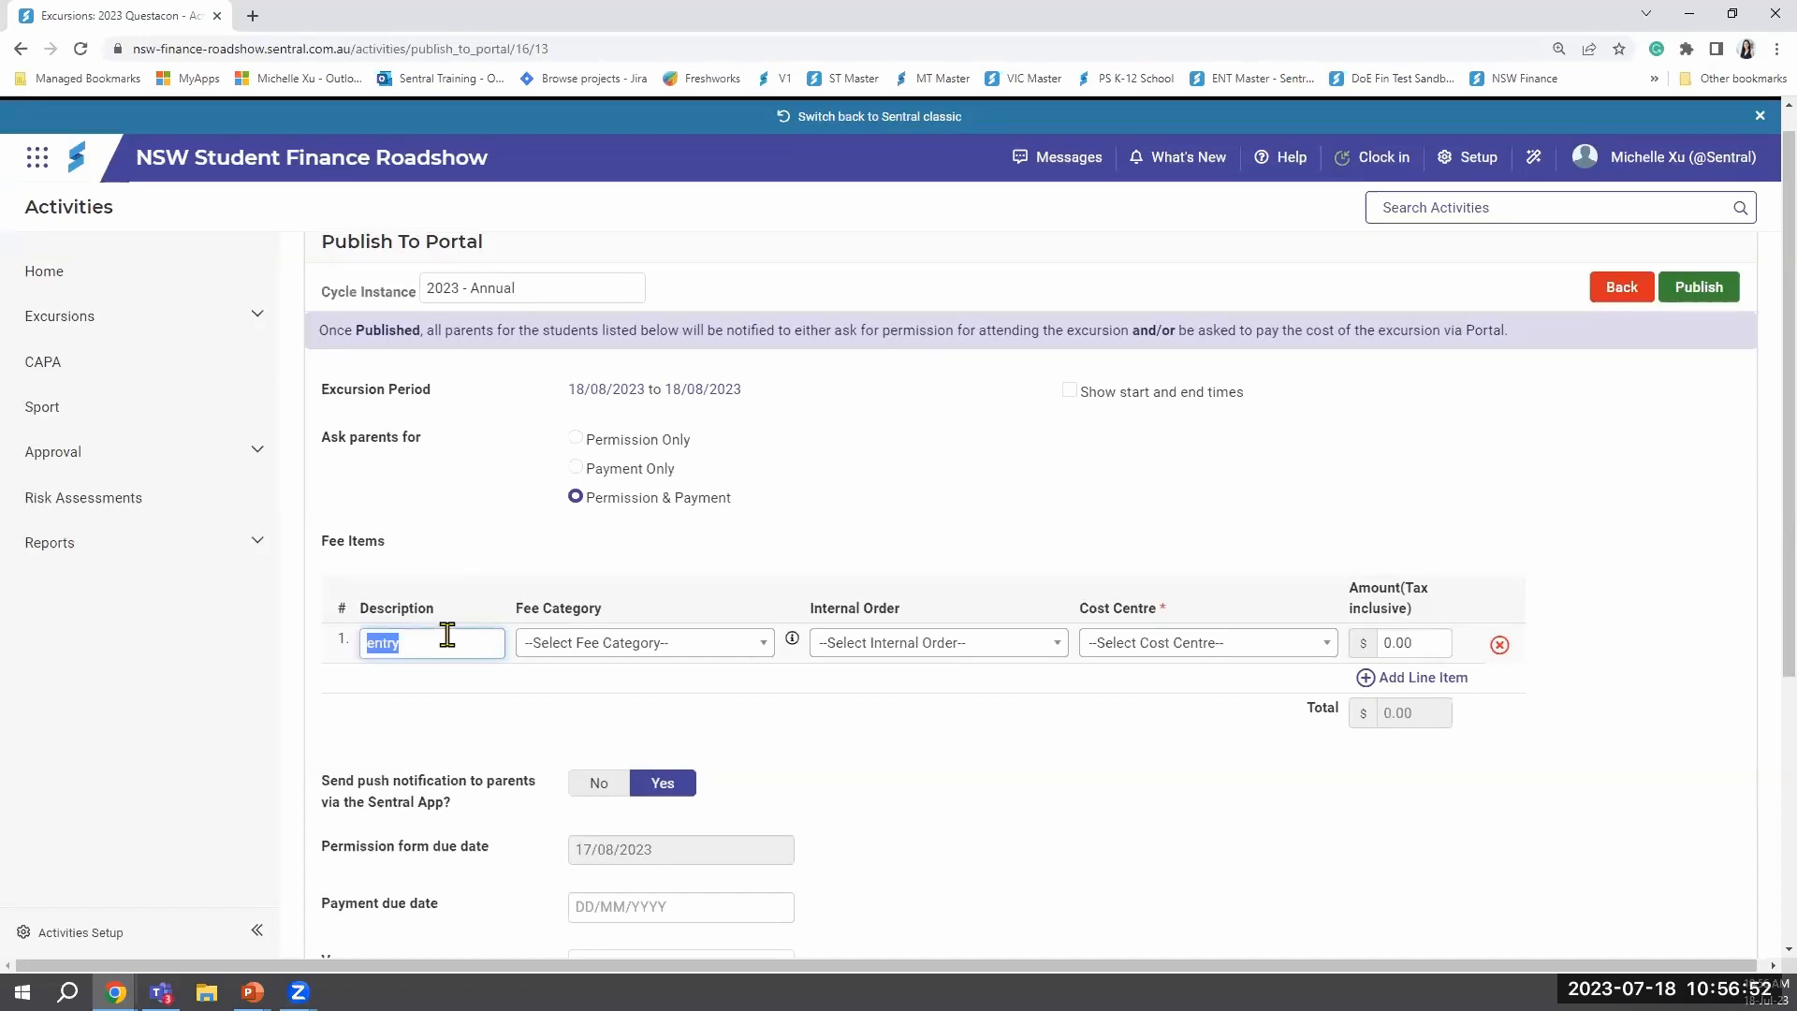
left_click(596, 646)
type("exc")
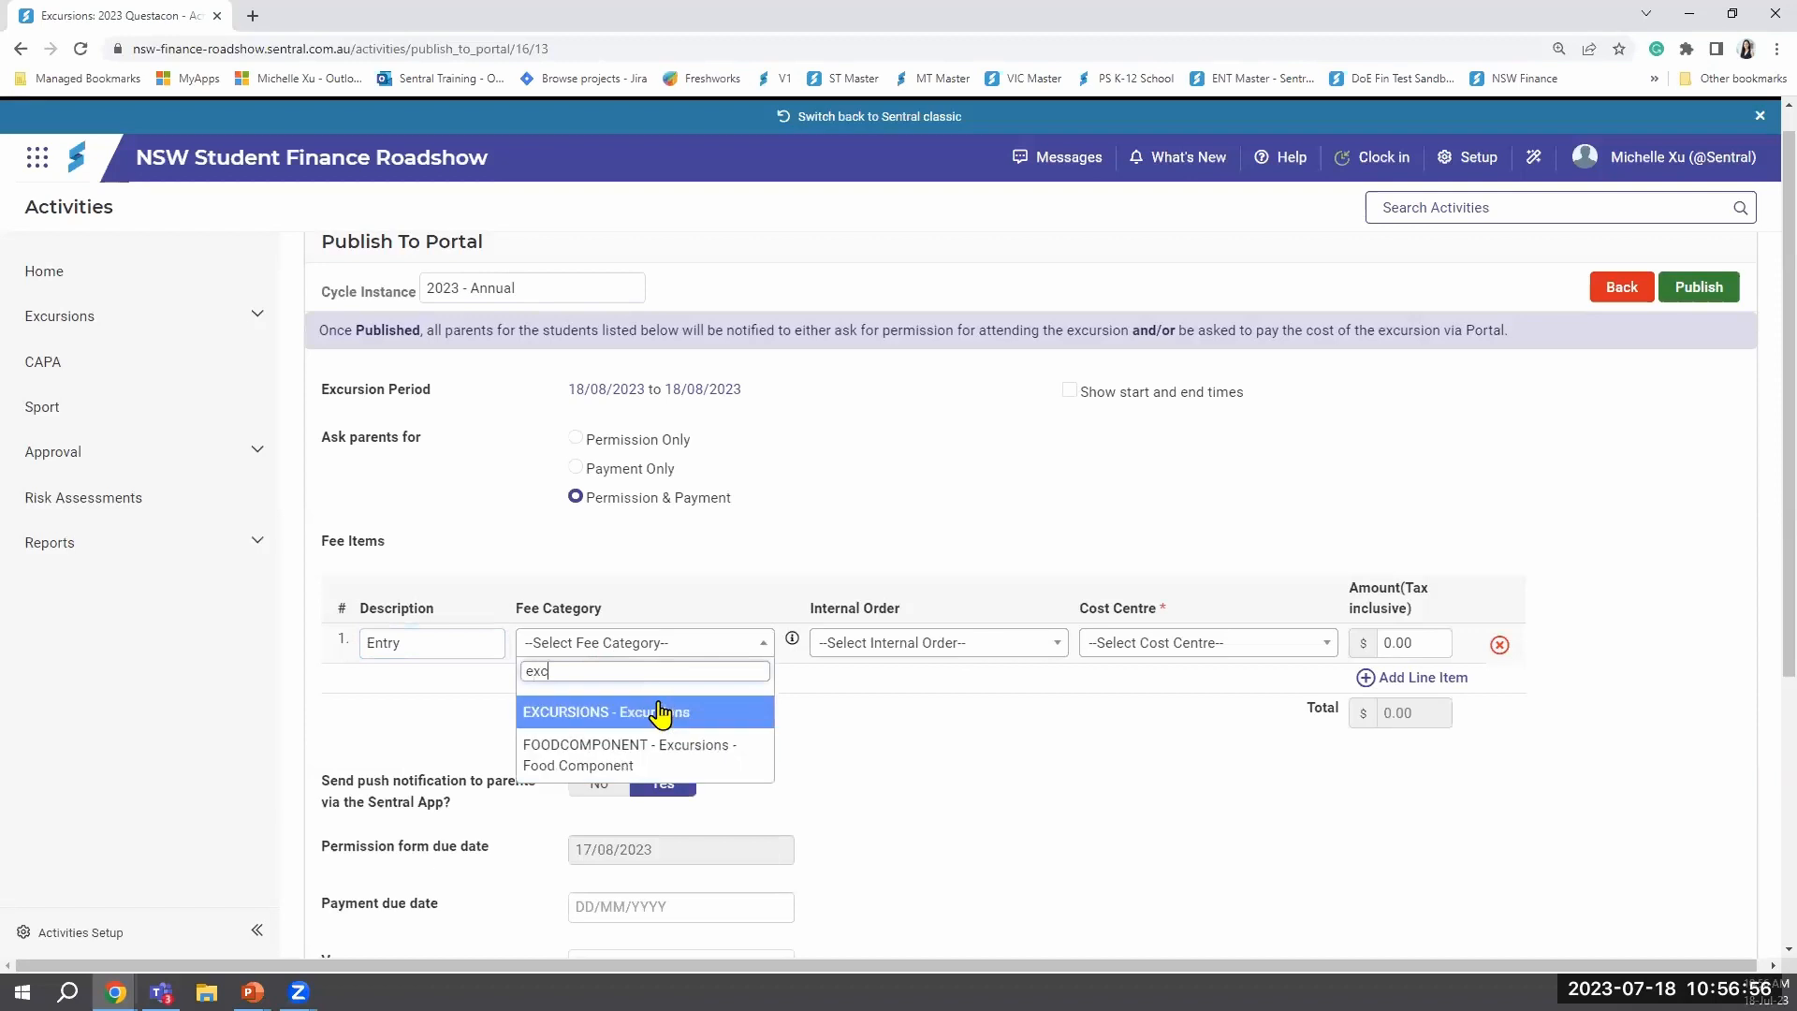
left_click(655, 713)
left_click(926, 645)
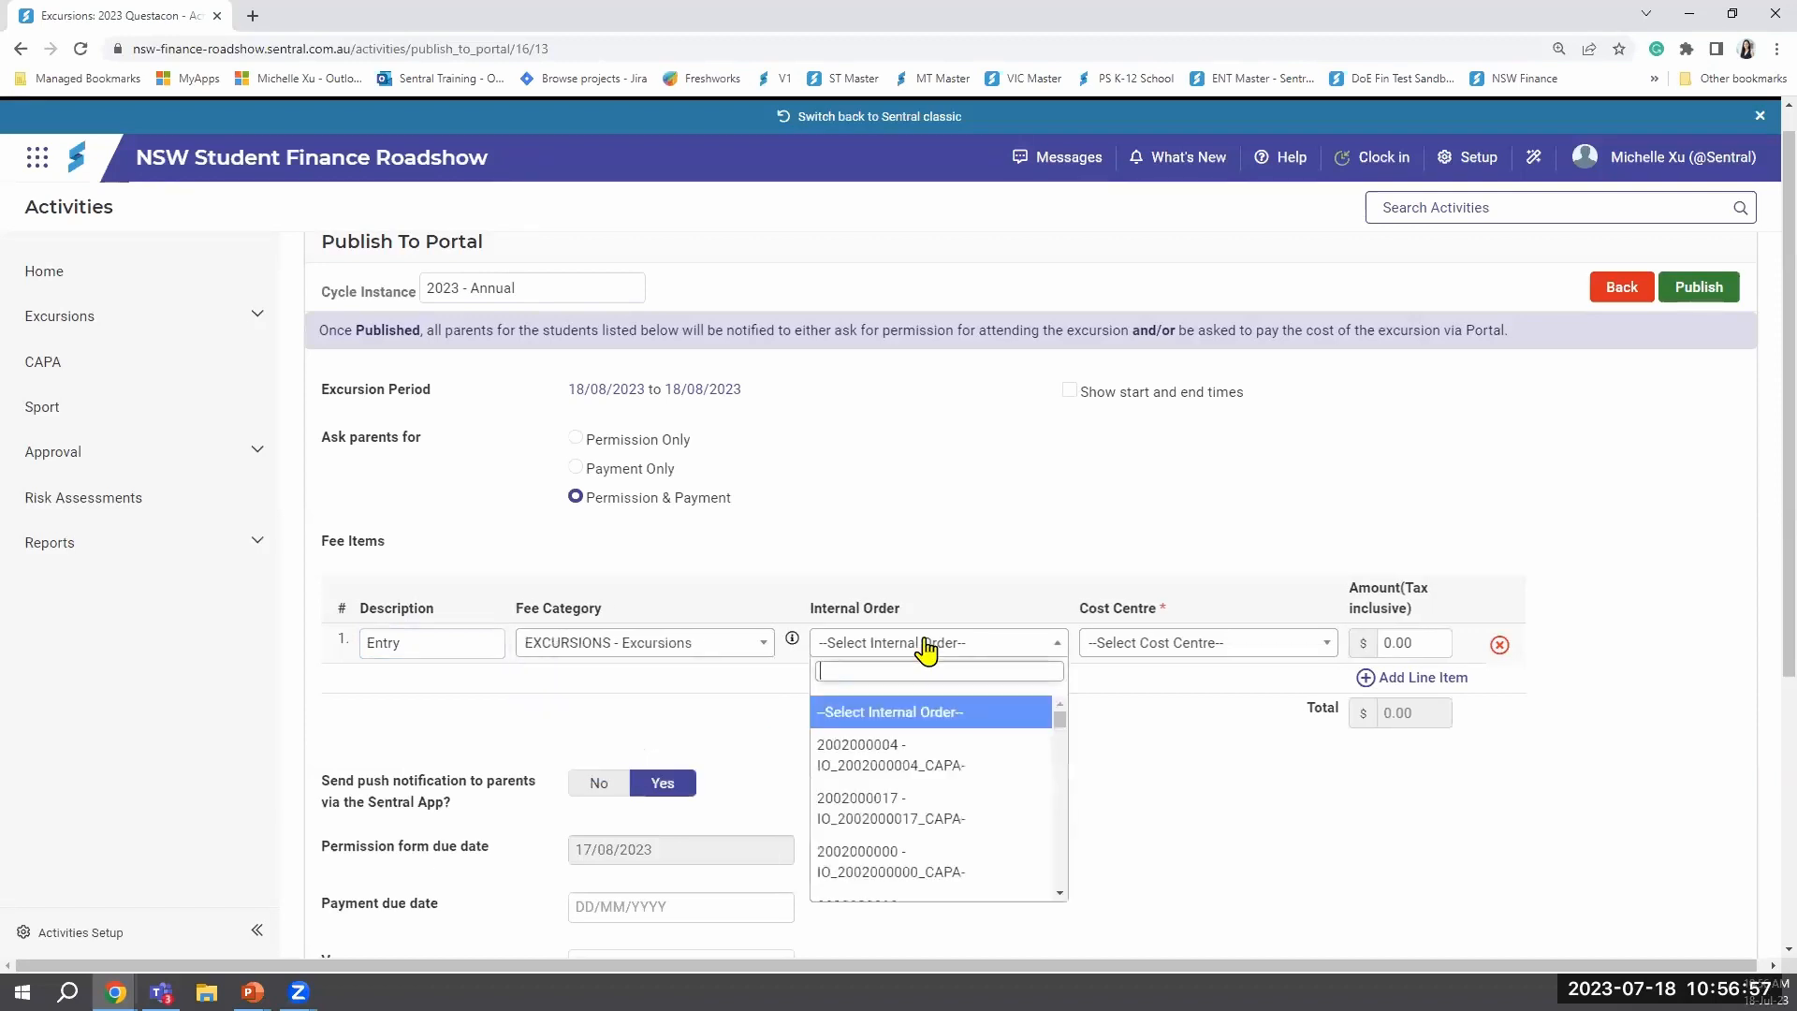
type("exc")
left_click(924, 728)
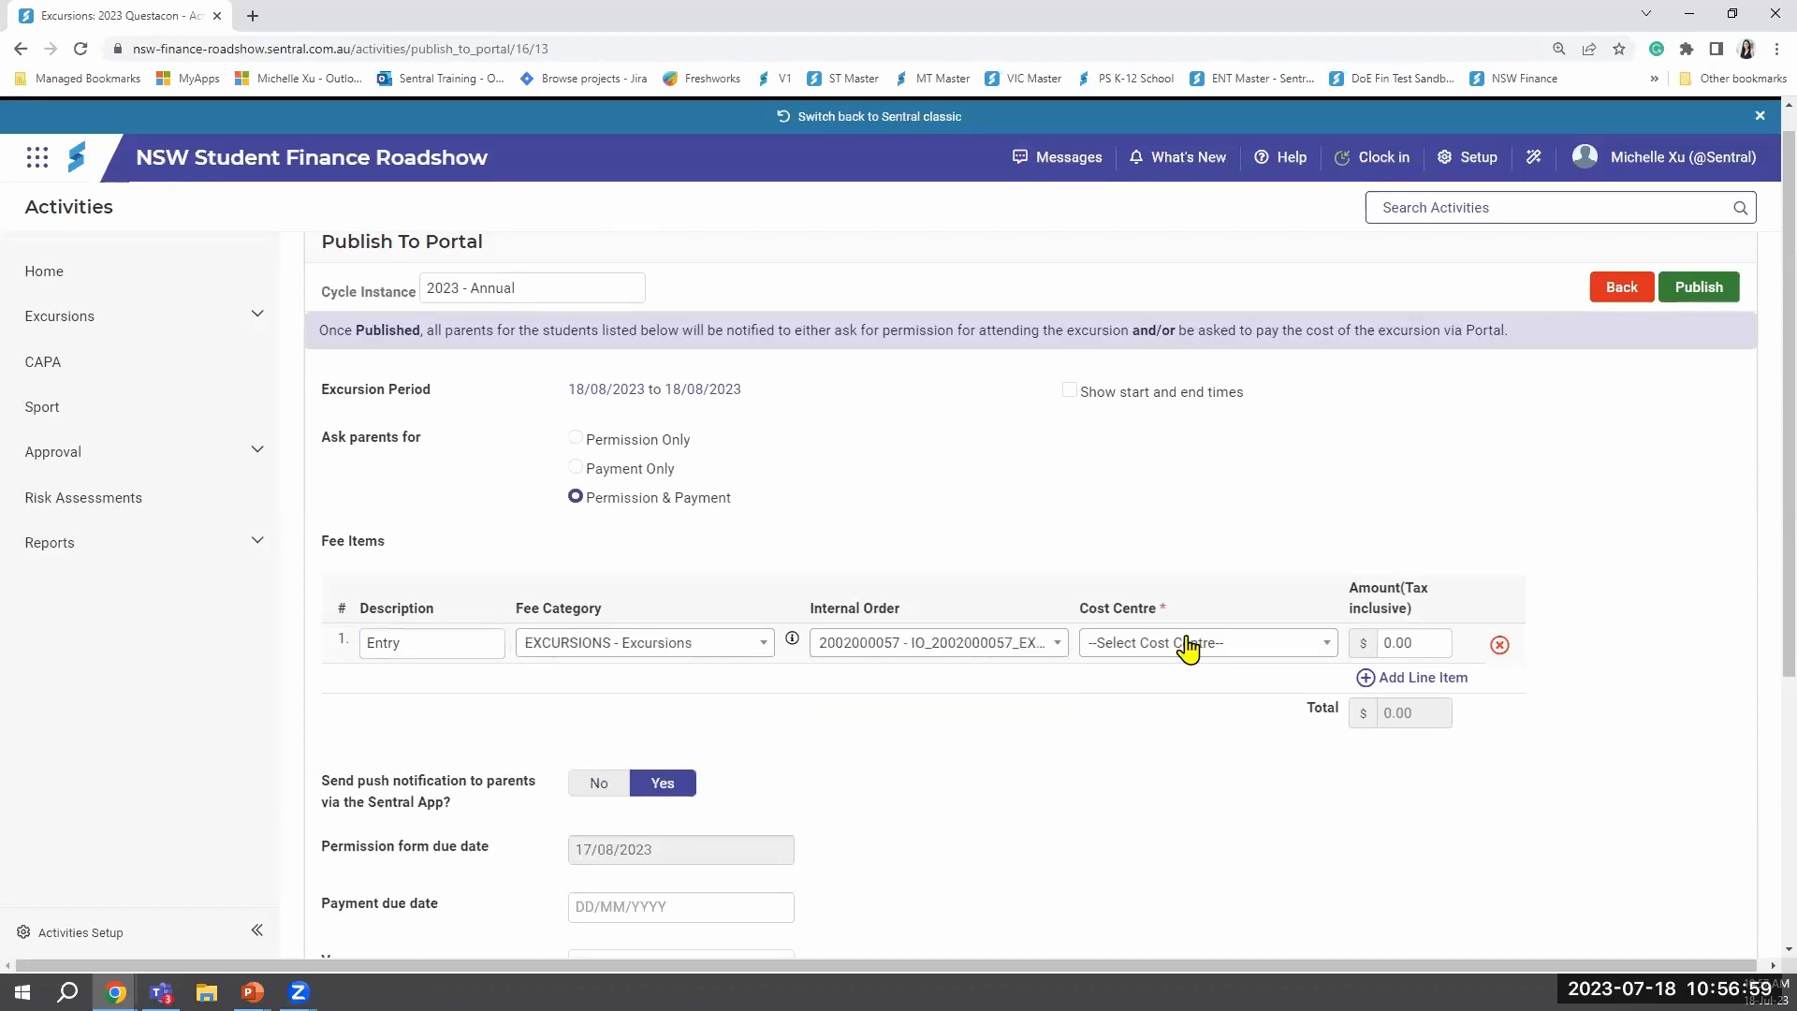
- Set the Entry fee item's cost centre to 63977101 - Education delivery and its tax-inclusive amount to $5
left_click(1191, 644)
left_click(1216, 755)
left_click(1424, 642)
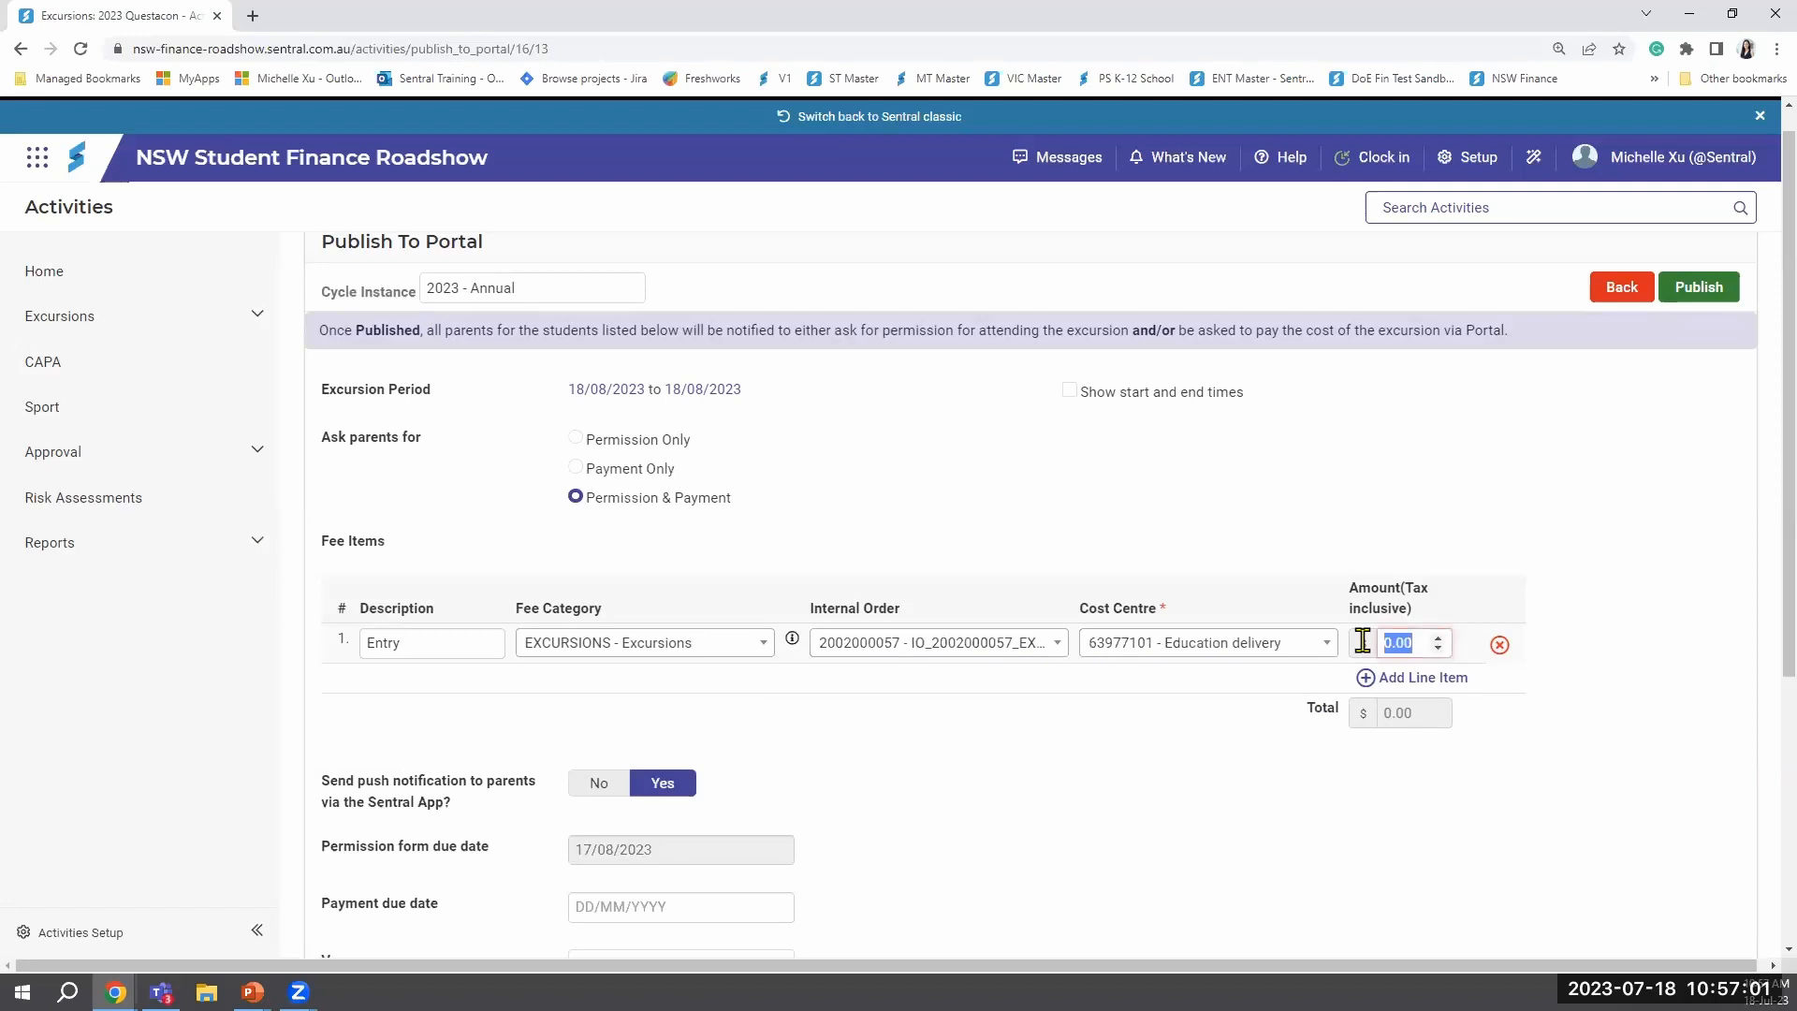
type("5")
- Add a second fee line item described as "Food" with the EXCURSIONS - Excursions fee category
left_click(1439, 688)
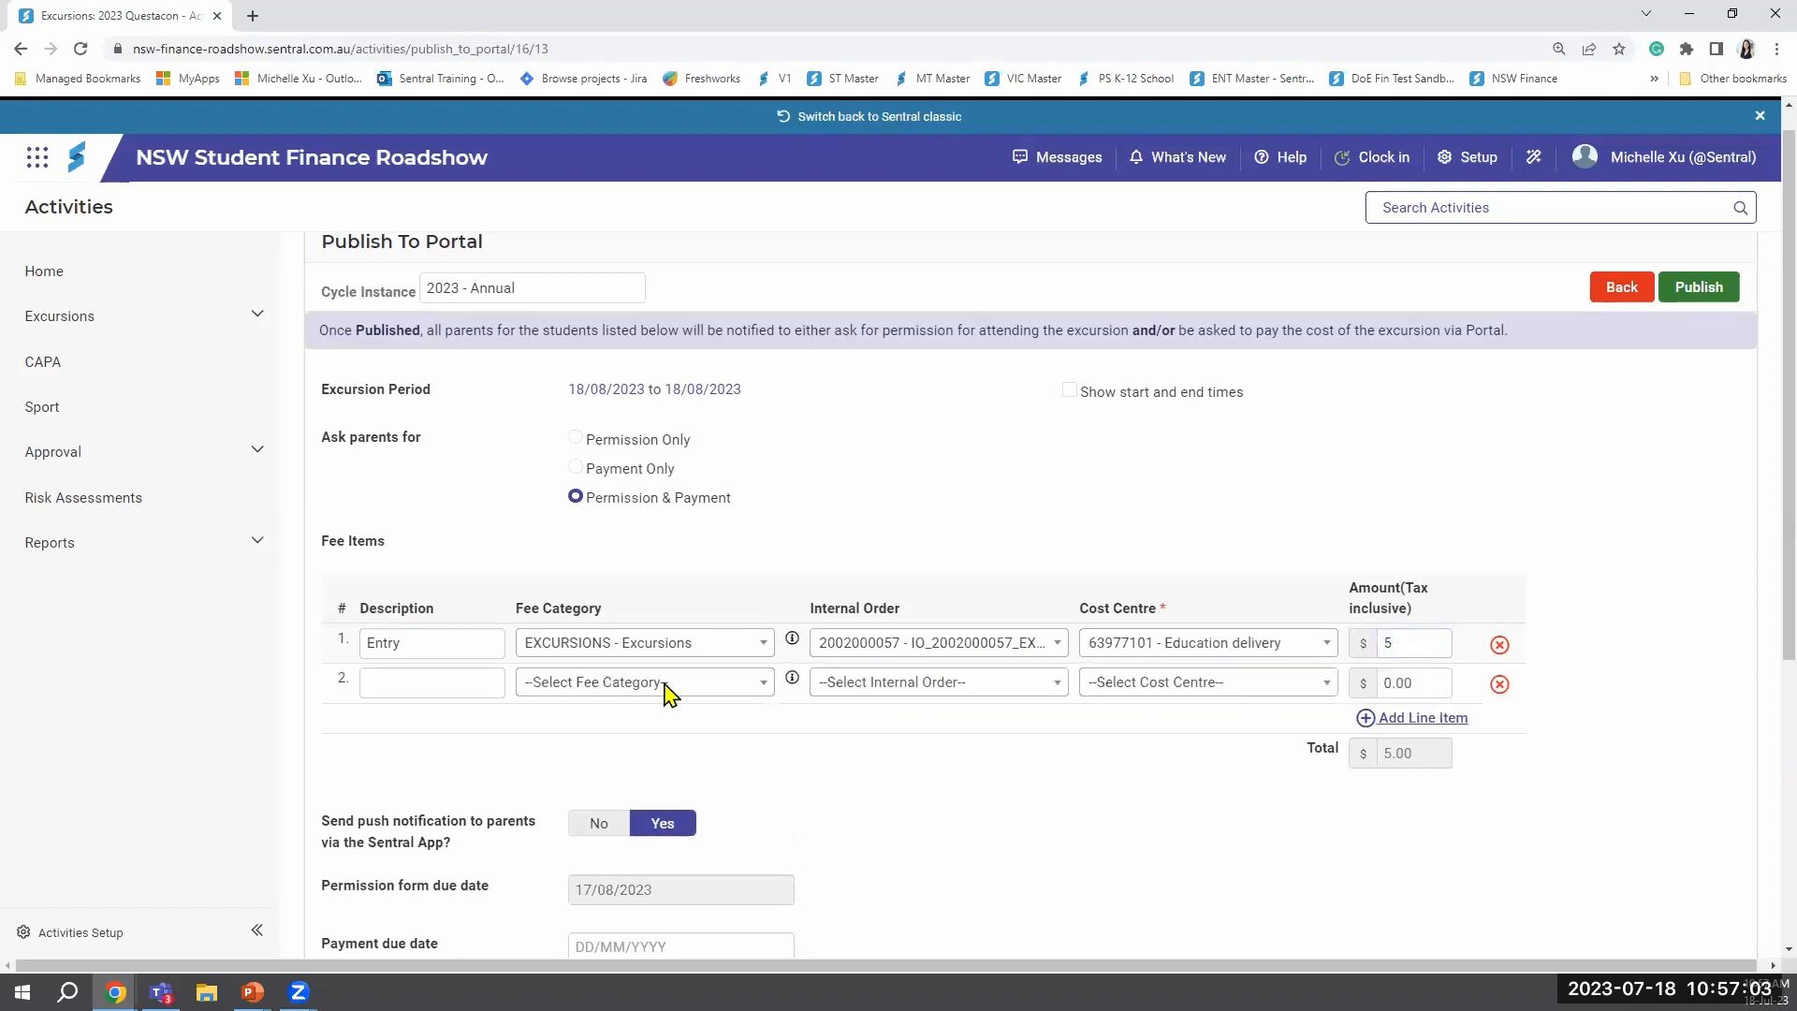
left_click(478, 670)
type("Food")
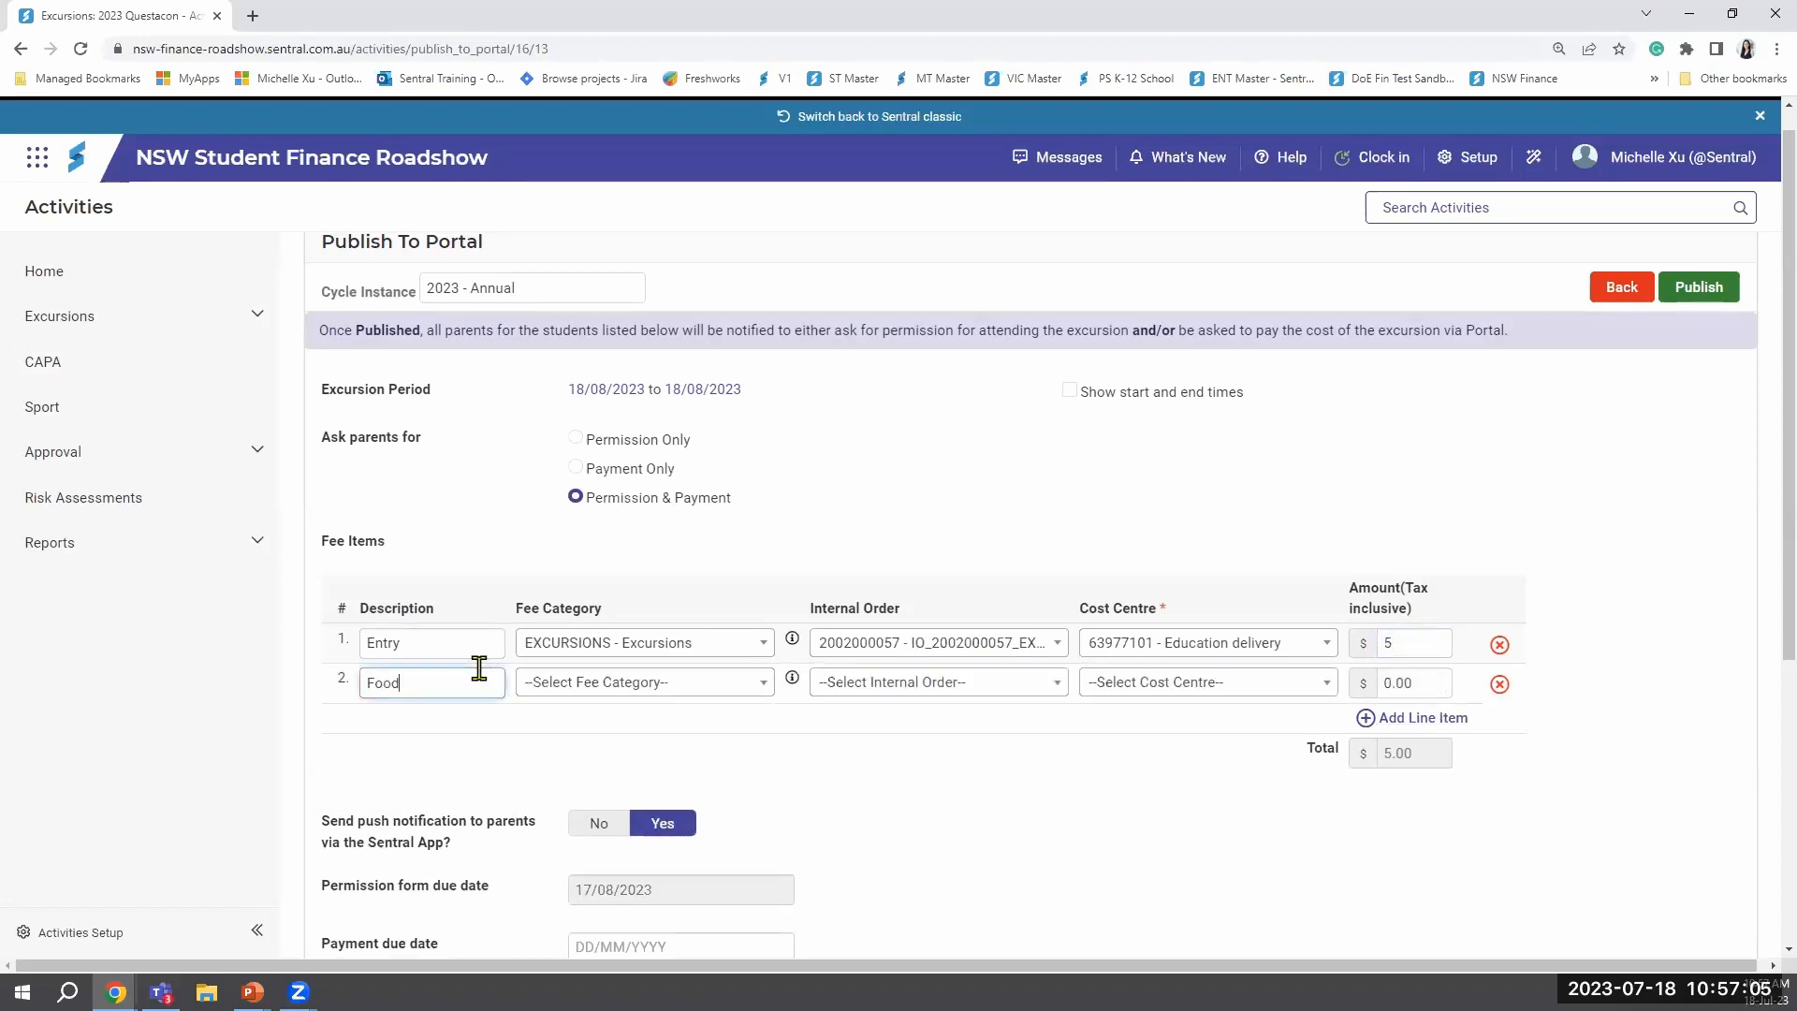
left_click(629, 694)
type("ex")
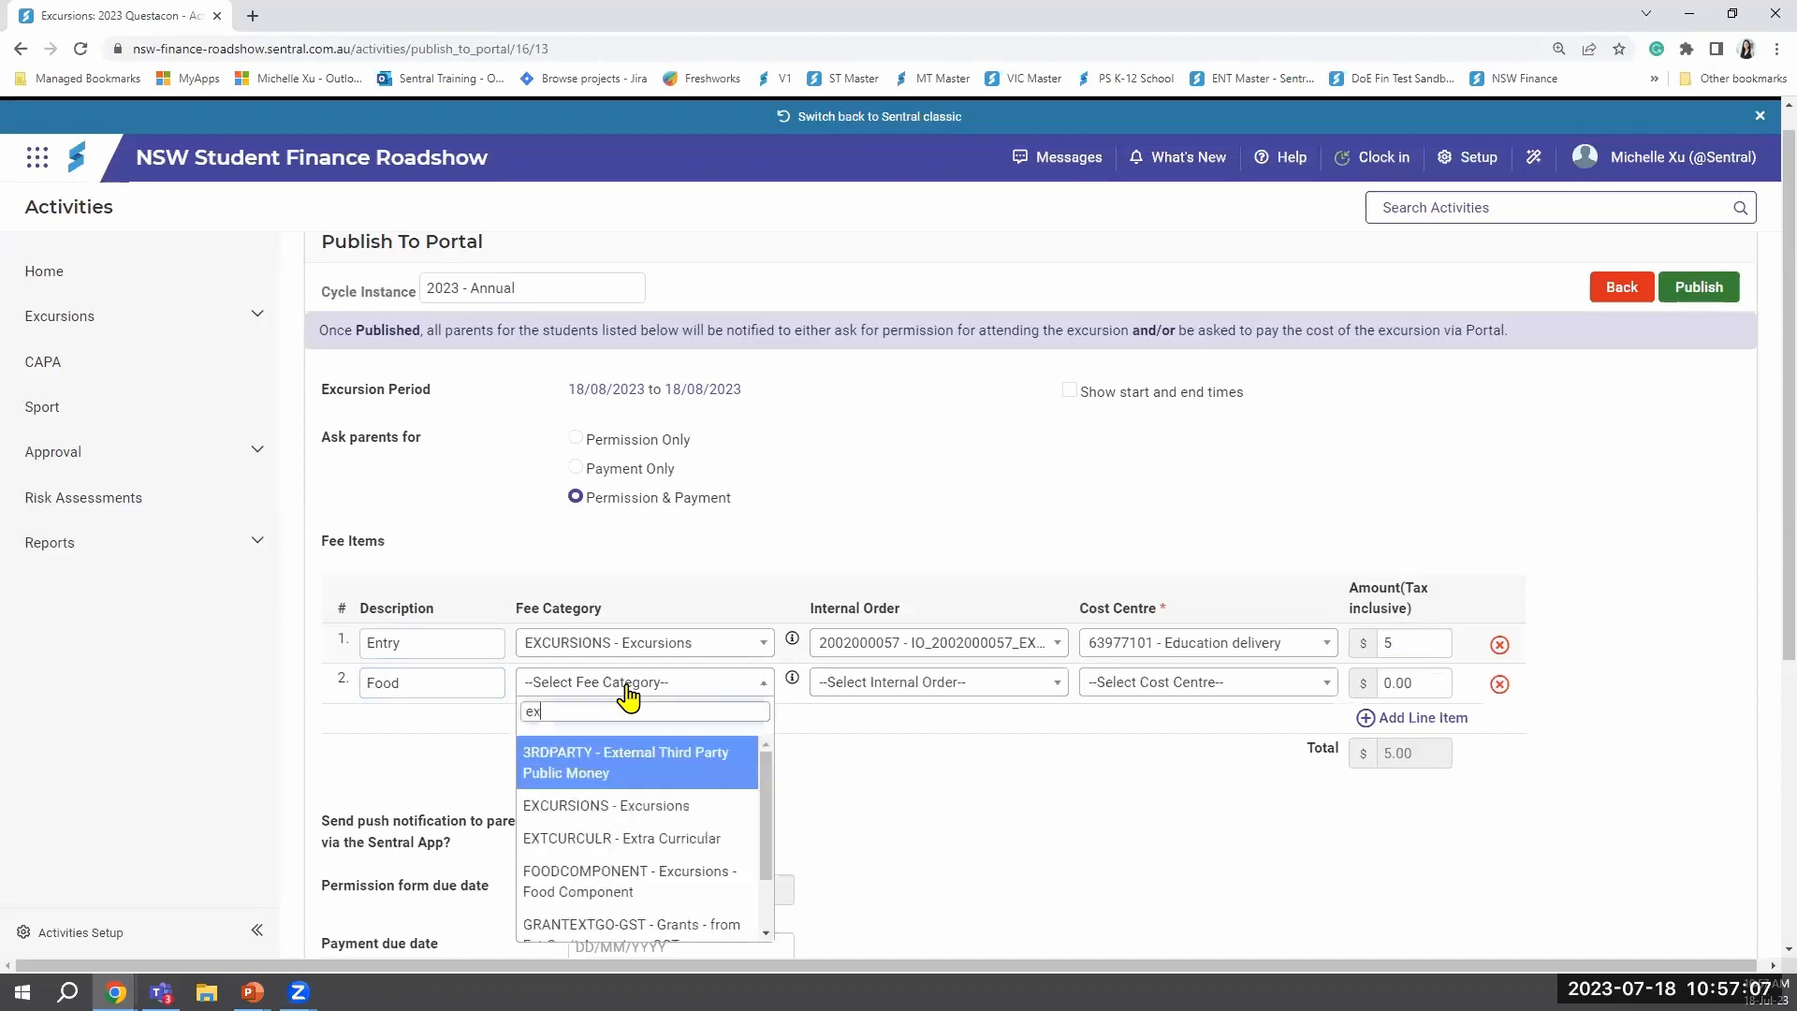
left_click(629, 803)
left_click(914, 681)
type("eex")
key("BackSpace")
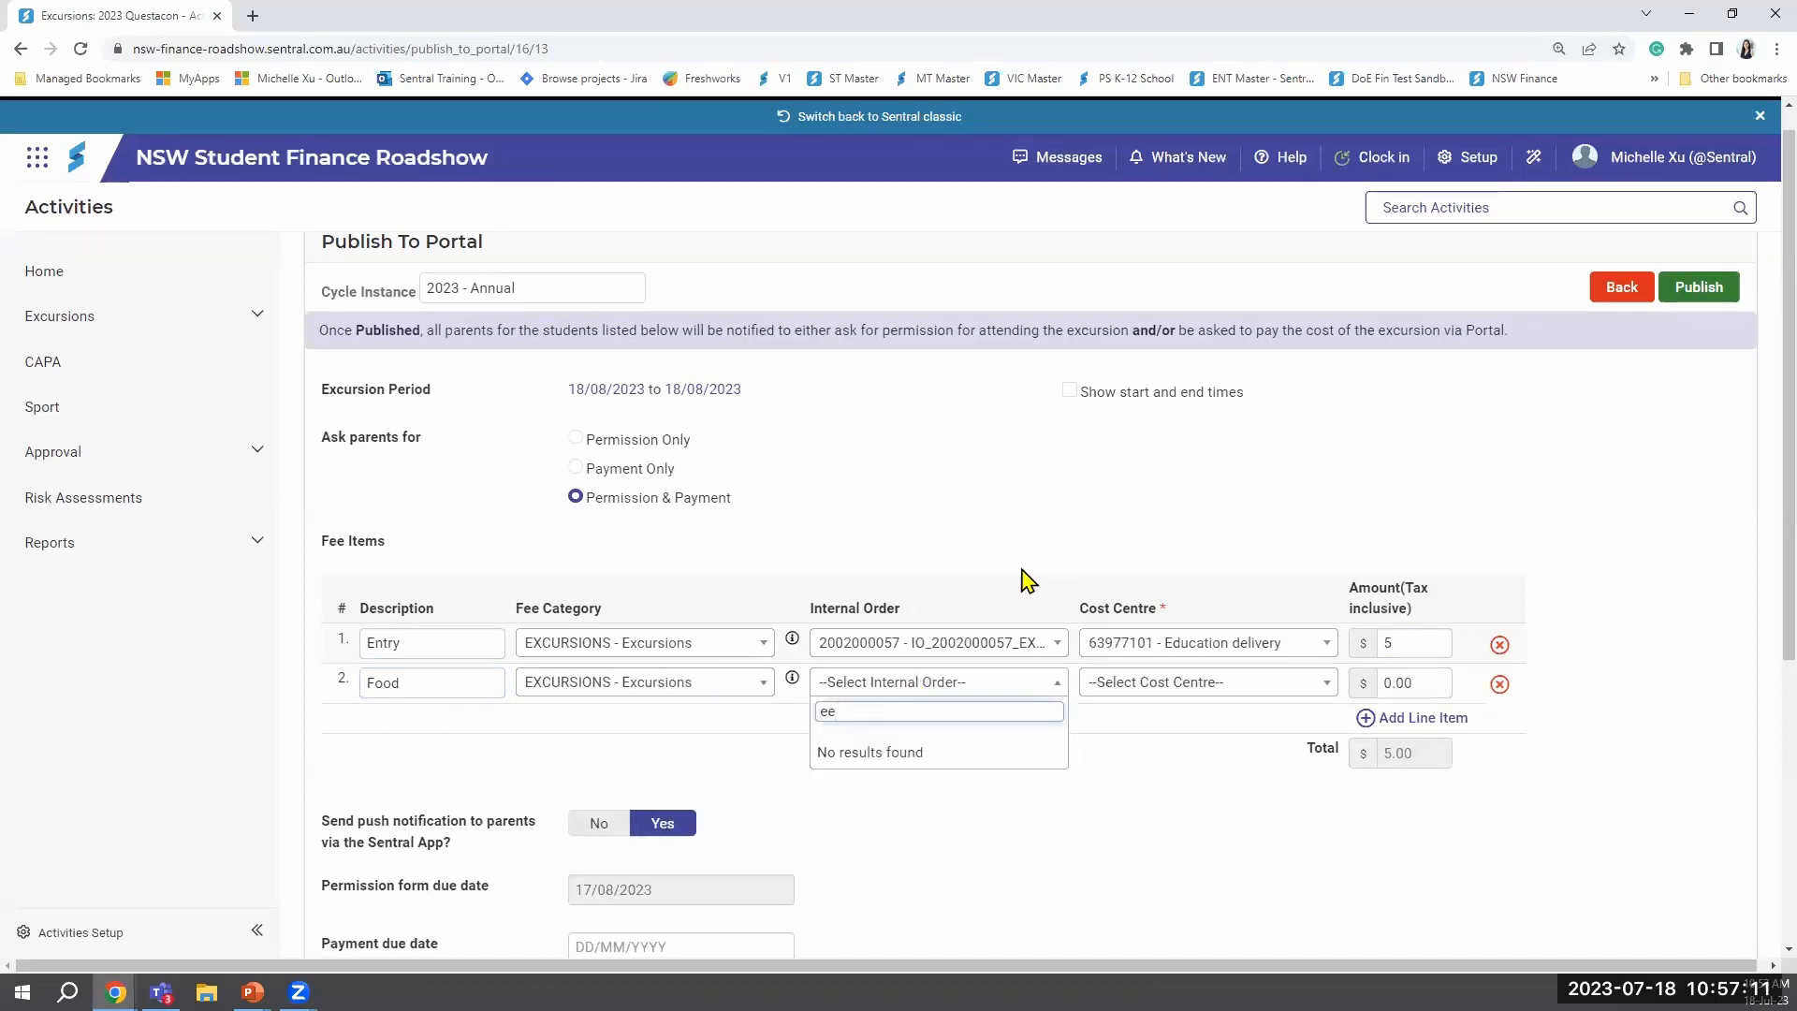
key("BackSpace")
key("BackSpace")
left_click(1039, 759)
- Set the Food fee item's cost centre to 63977101 - Education delivery and its tax-inclusive amount to $10
left_click(1195, 681)
left_click(1193, 784)
double_click(1413, 682)
type("10")
scroll(1395, 833, "down", 1)
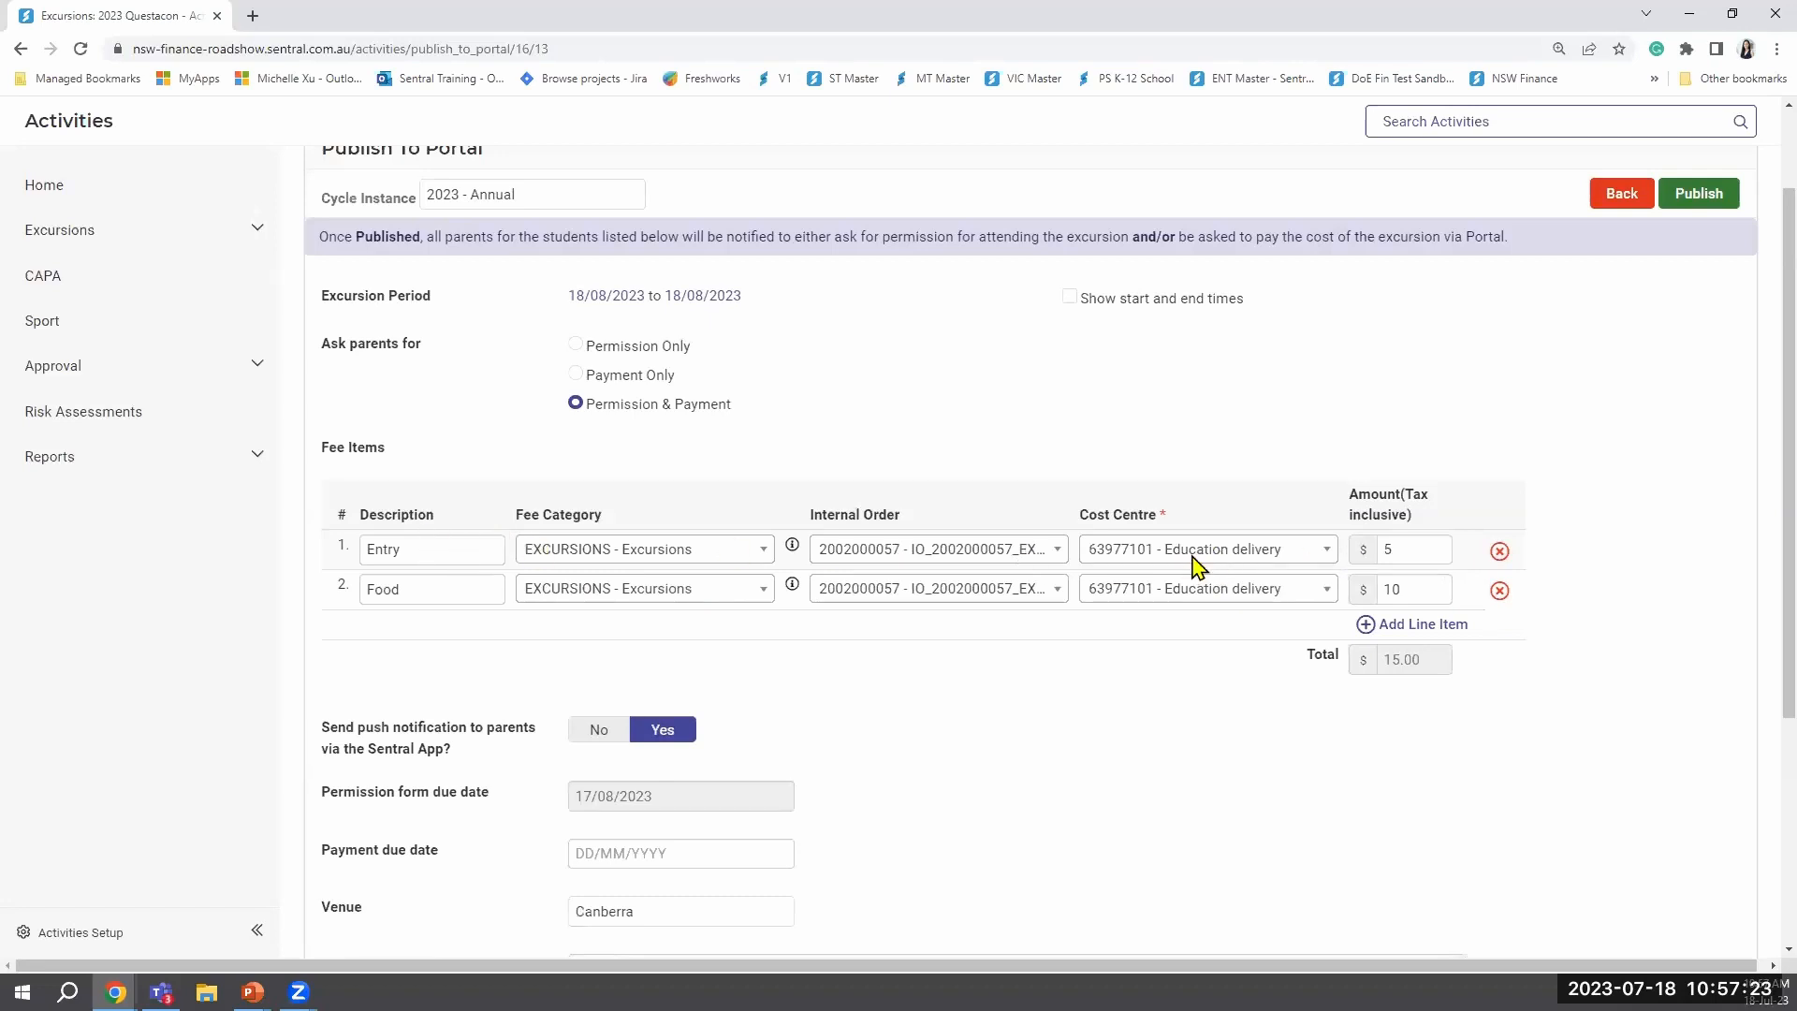
- Set the excursion's payment due date to 17/08/2023
scroll(1142, 566, "down", 3)
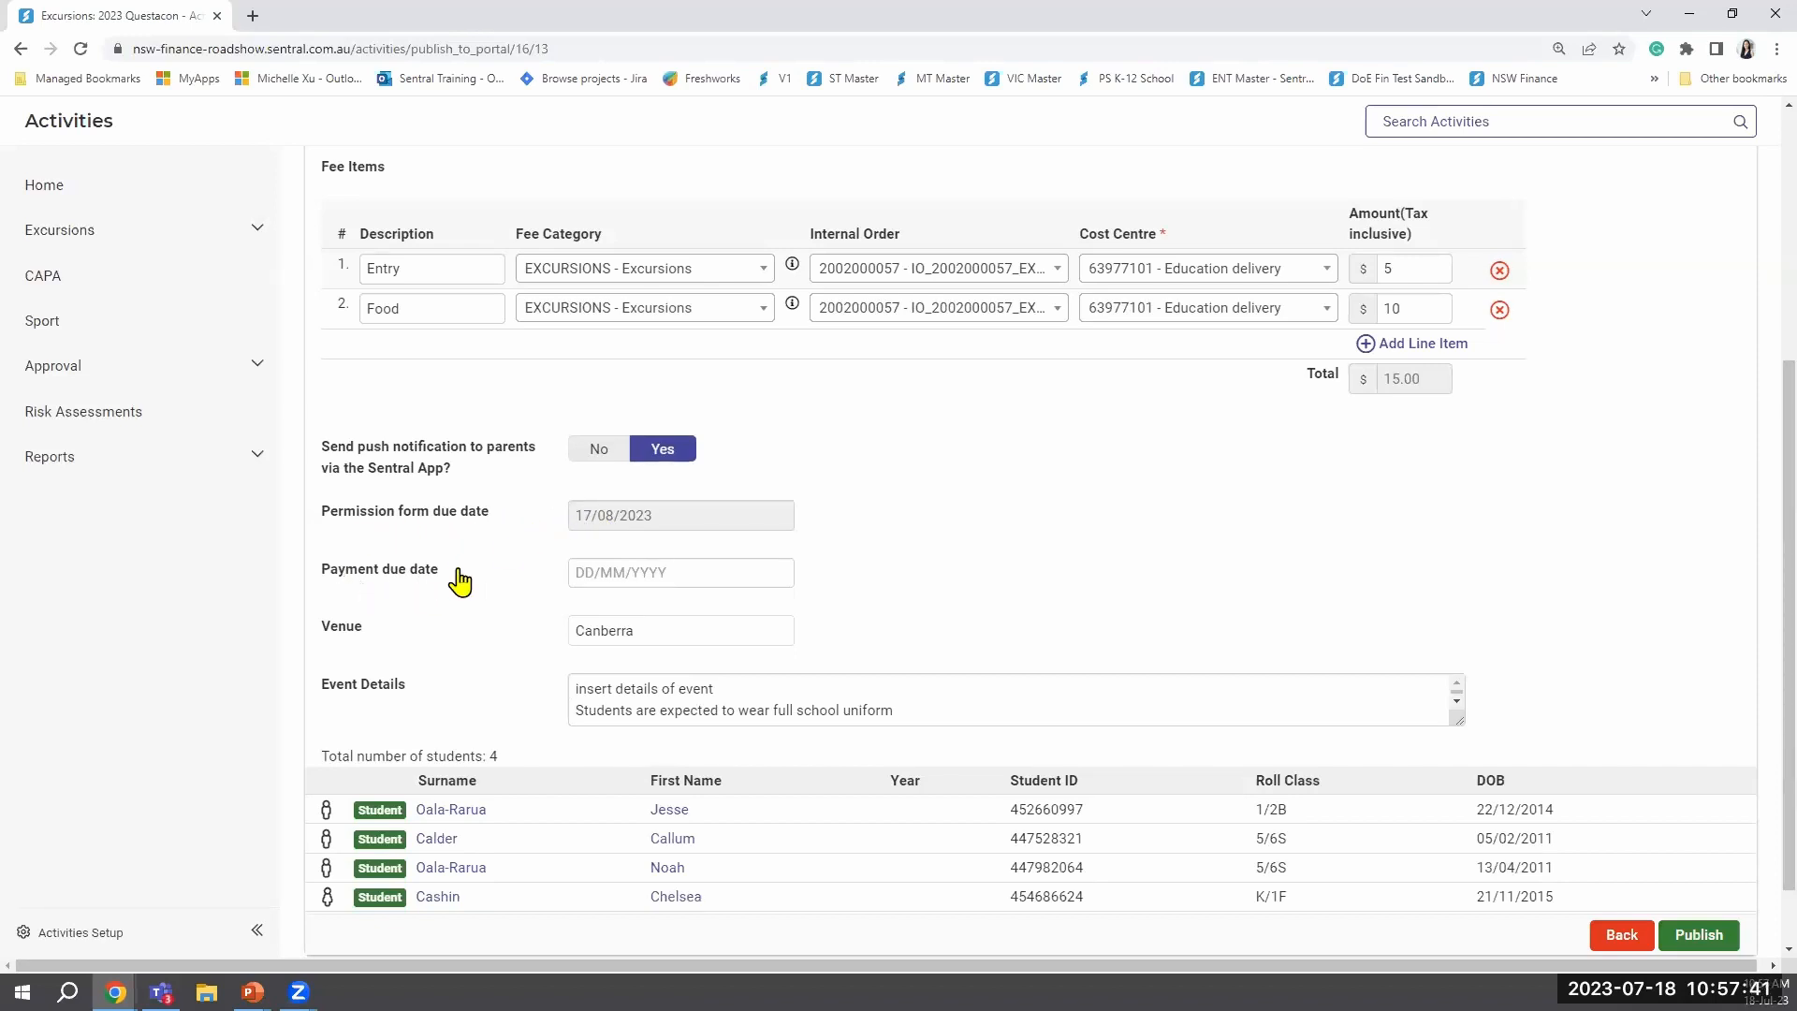
left_click(659, 572)
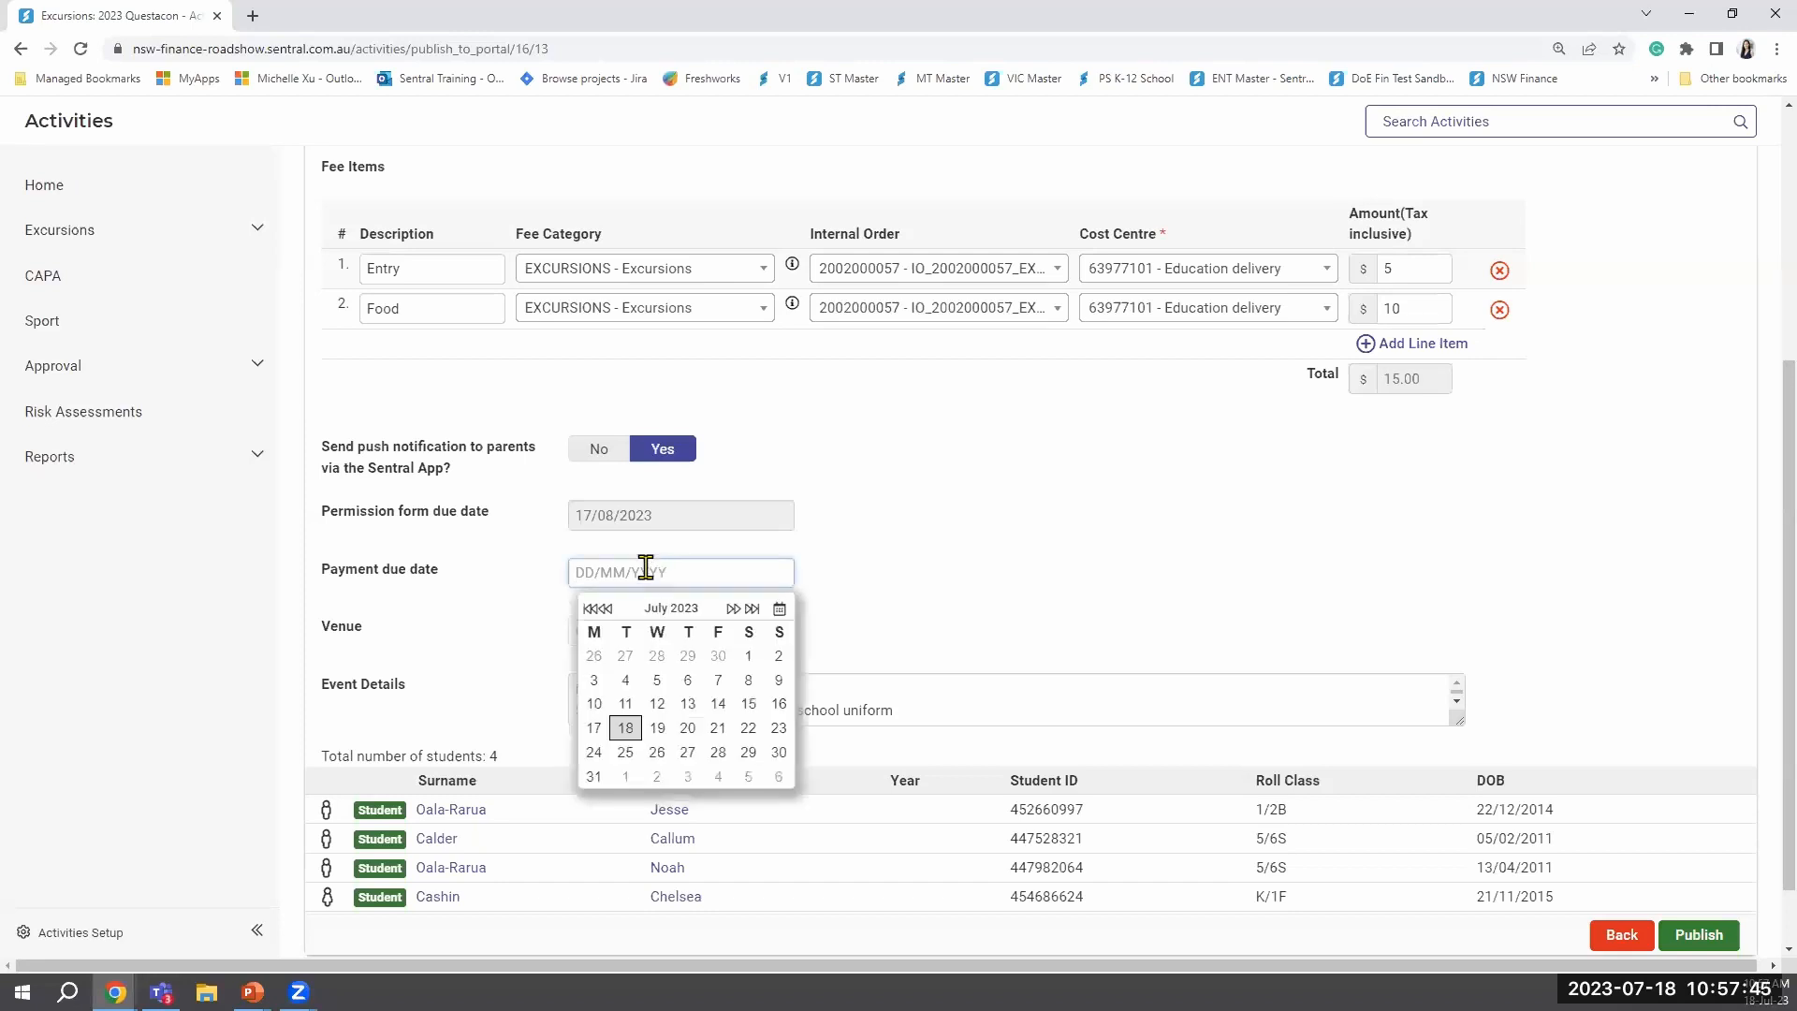
left_click(732, 610)
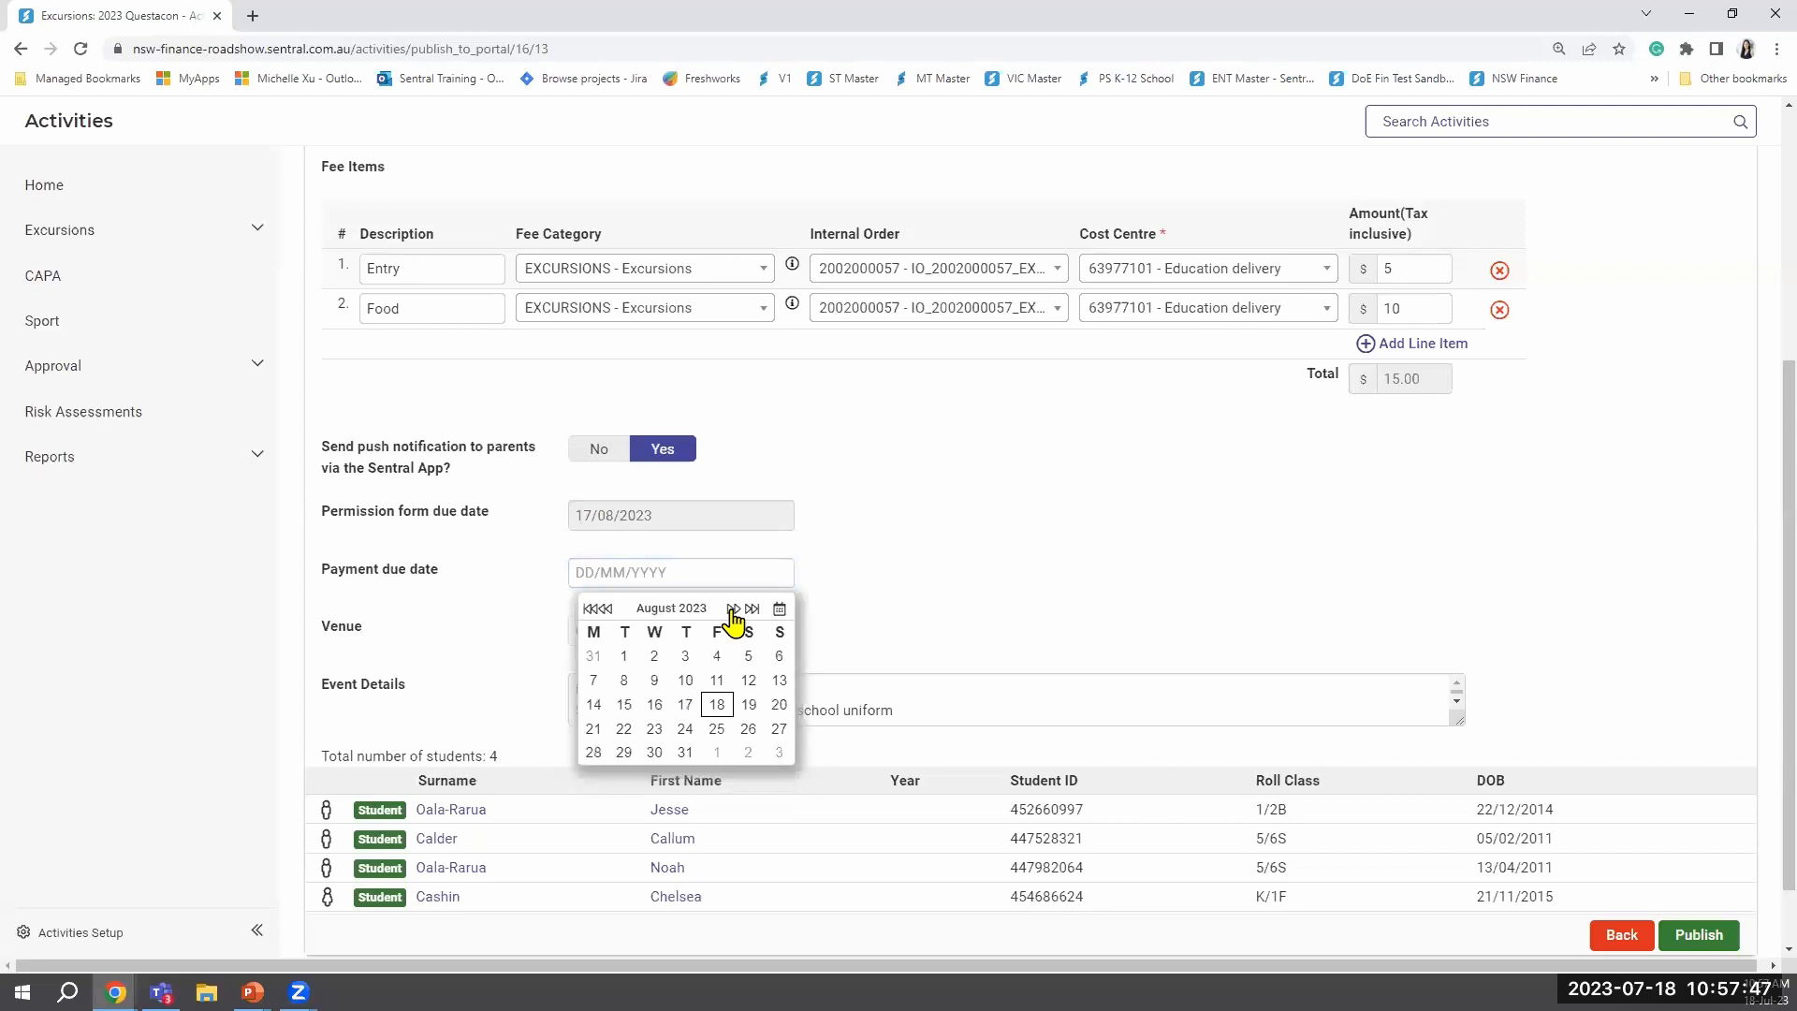
left_click(685, 715)
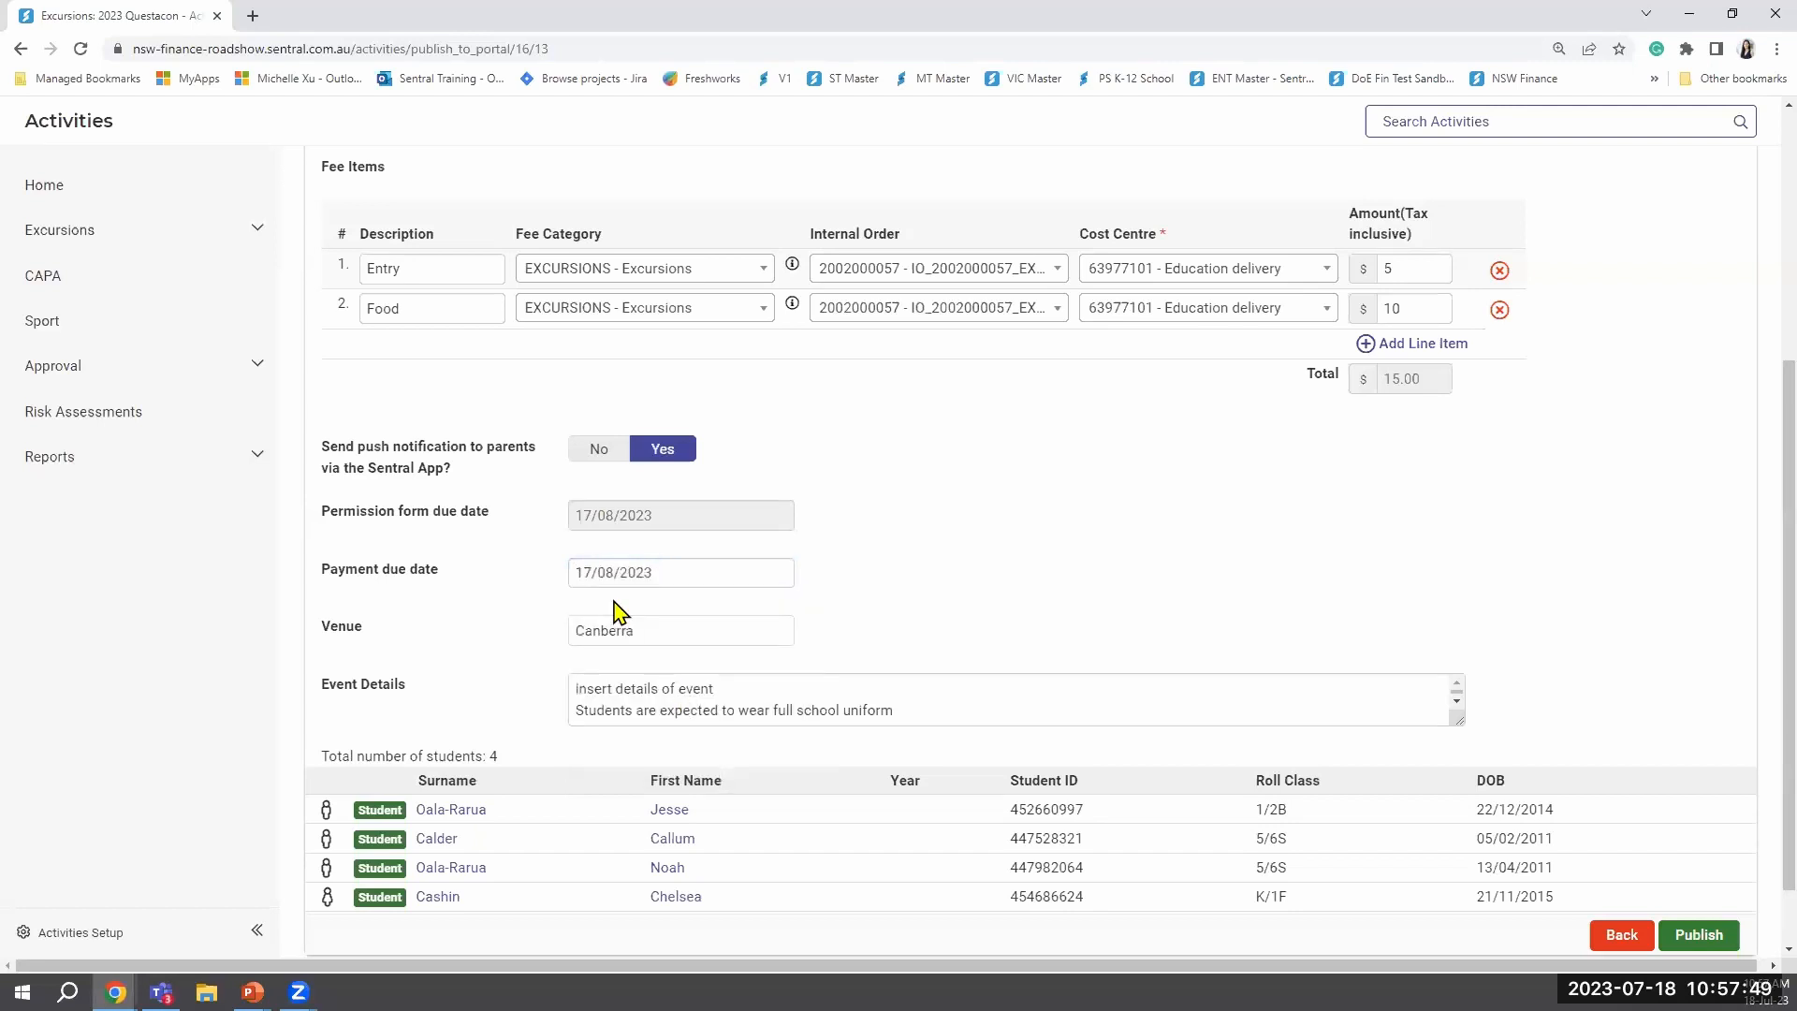
- Enlarge the Event Details text box to show its full text, and review the venue, details and participating students
scroll(561, 618, "down", 1)
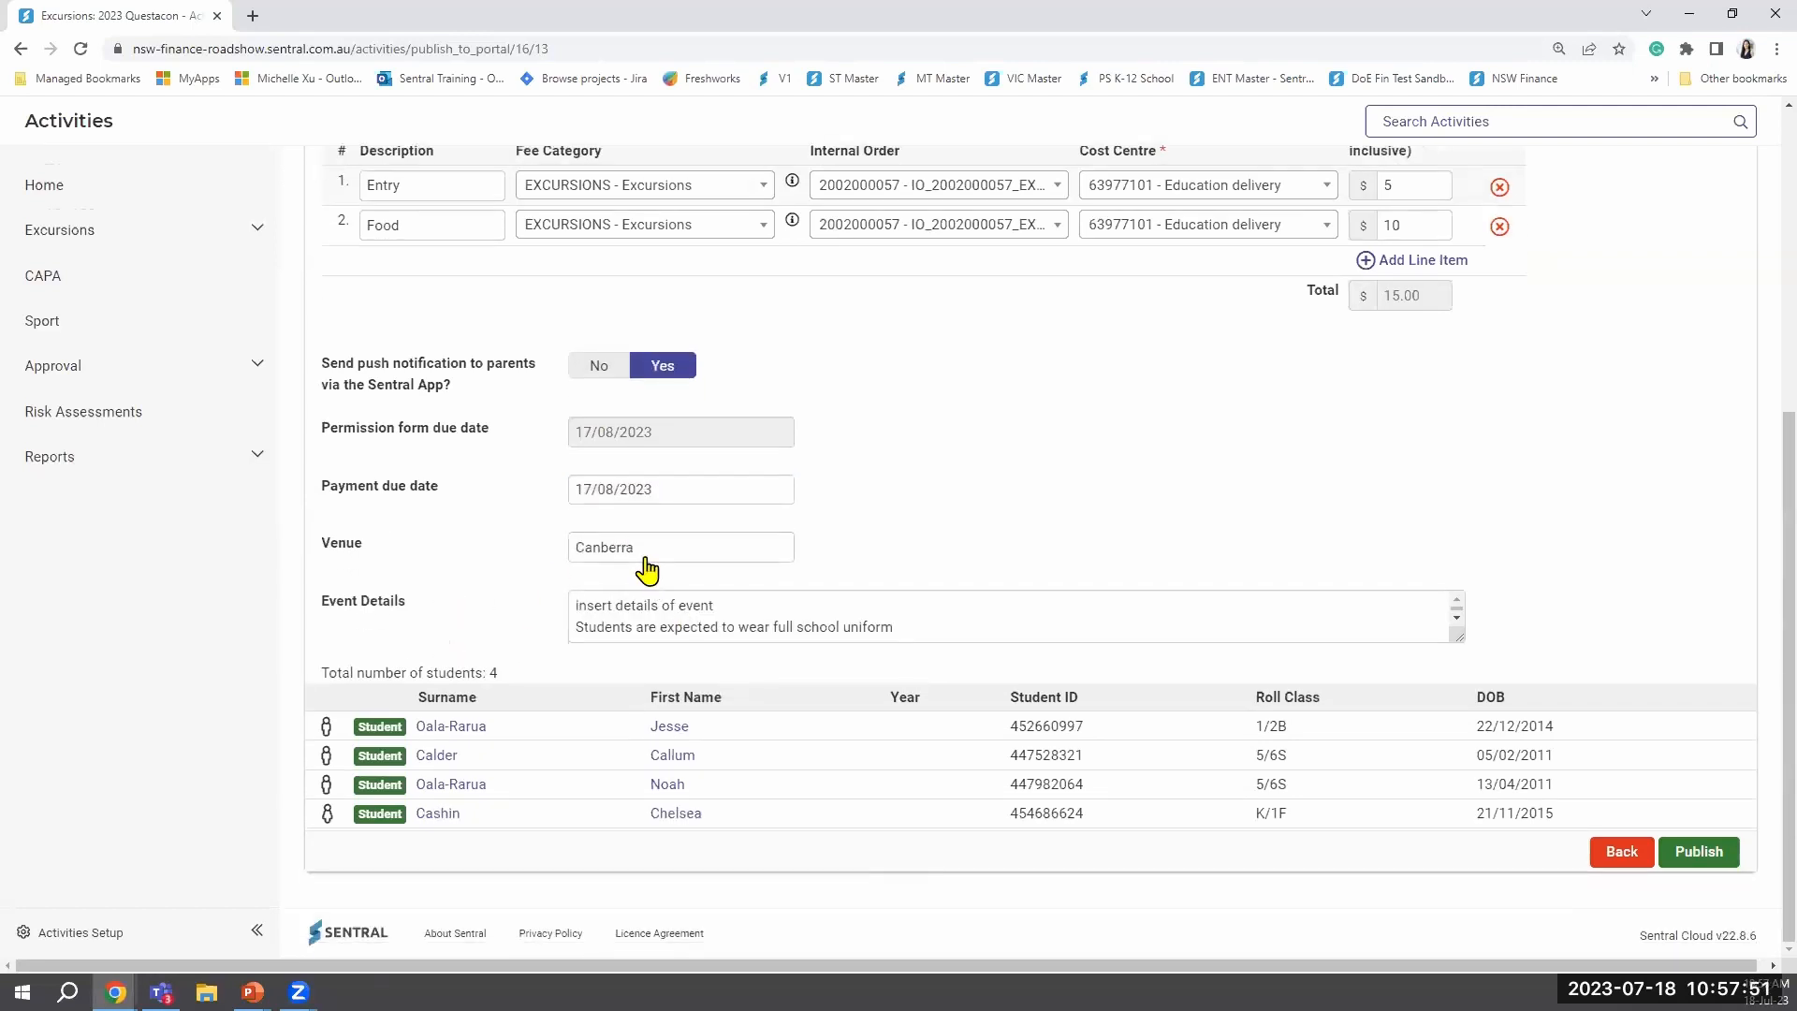
left_click_drag(1459, 640, 1500, 766)
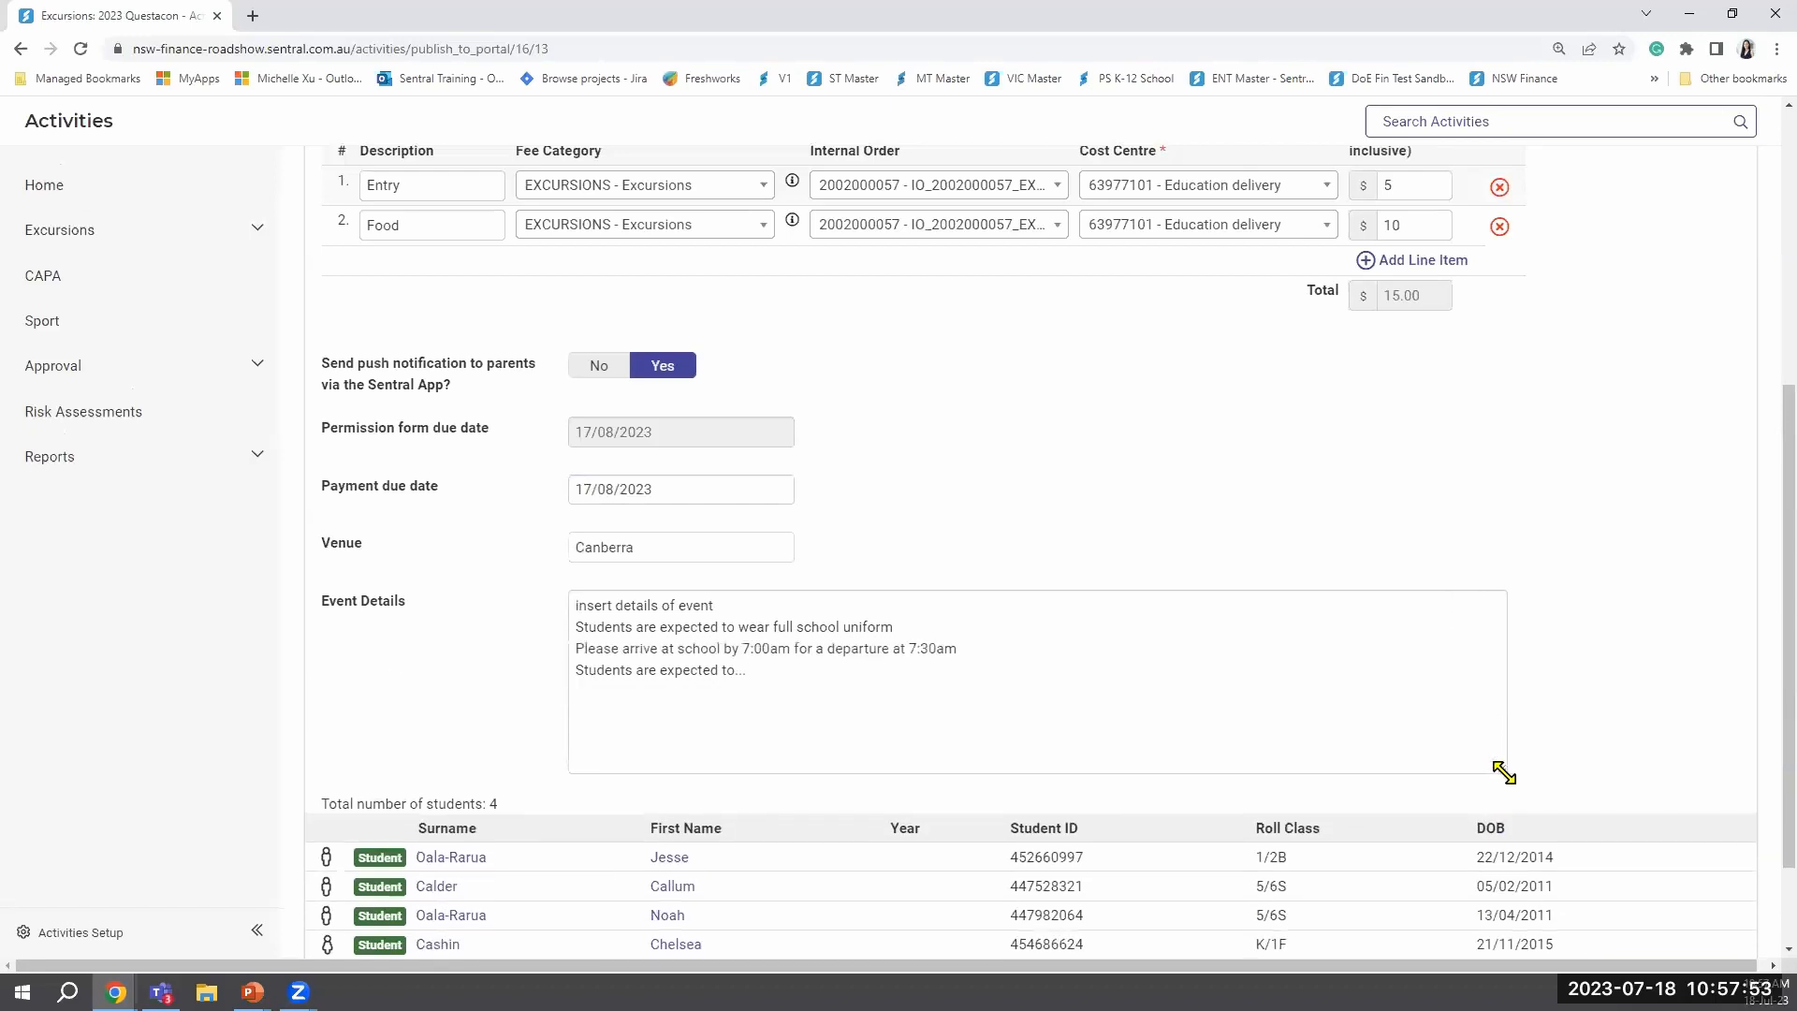
left_click_drag(1483, 706, 1469, 666)
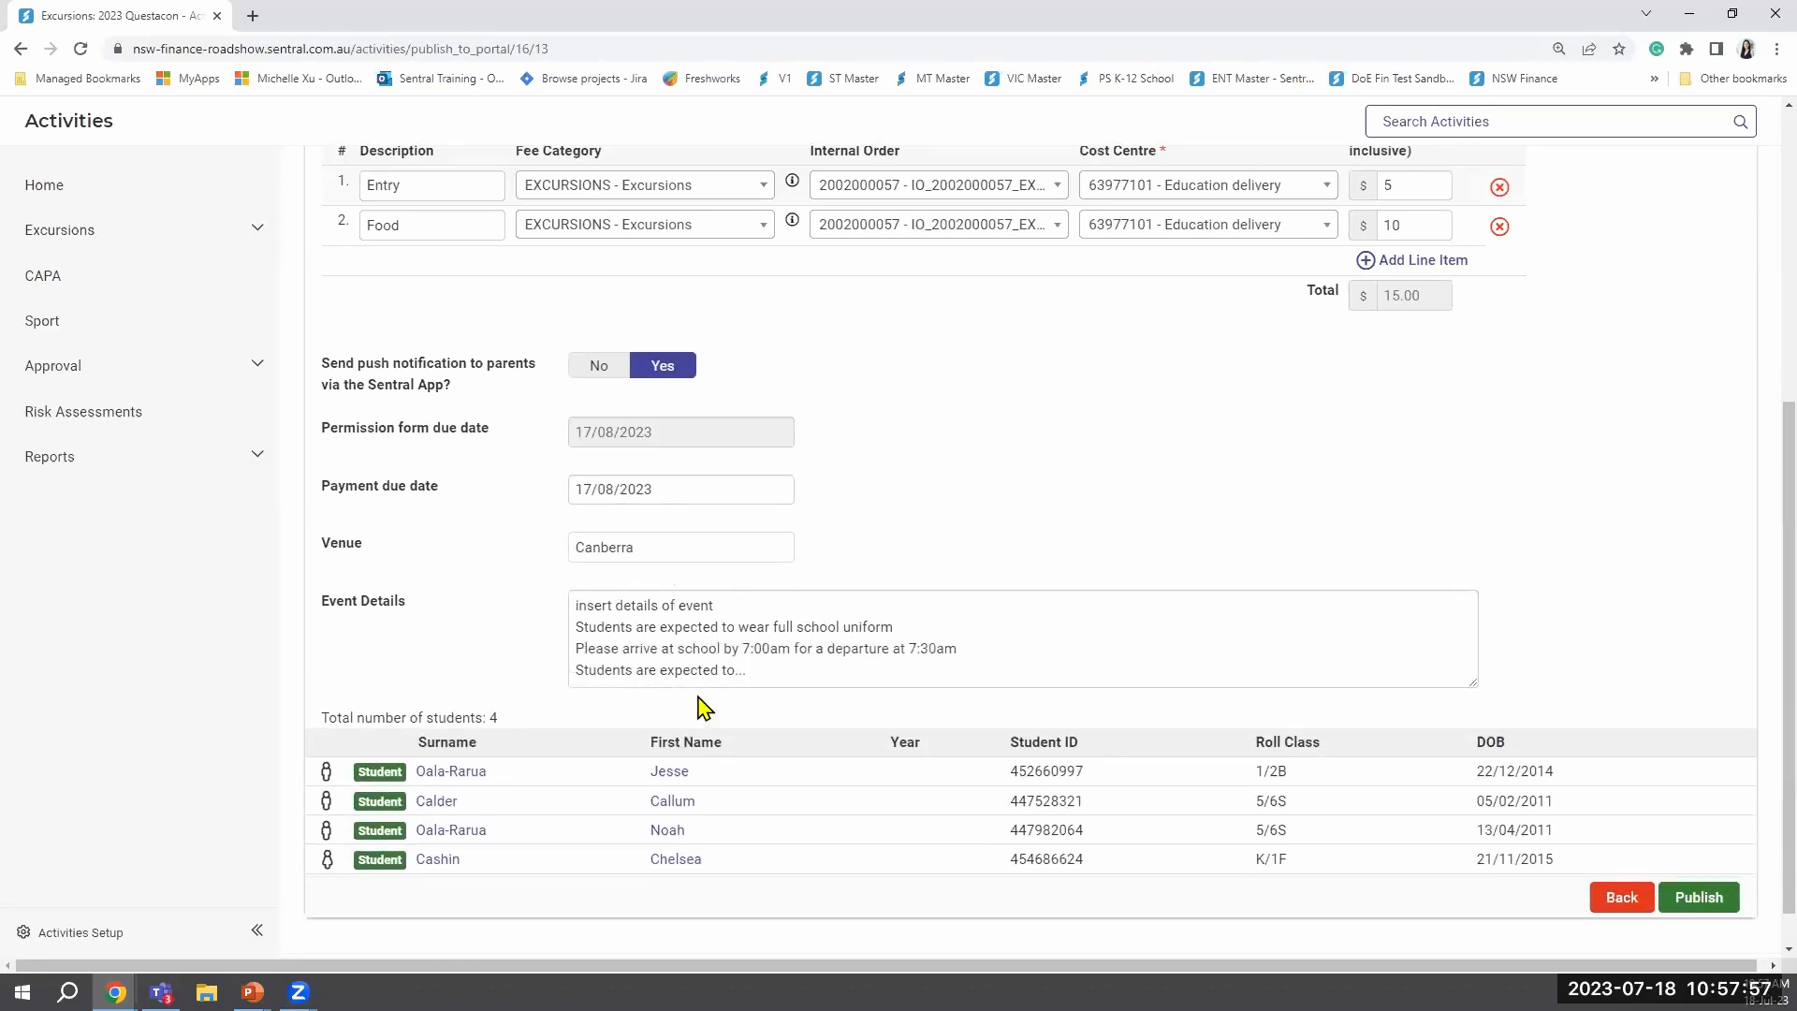
scroll(698, 711, "down", 1)
mouse_move(681, 812)
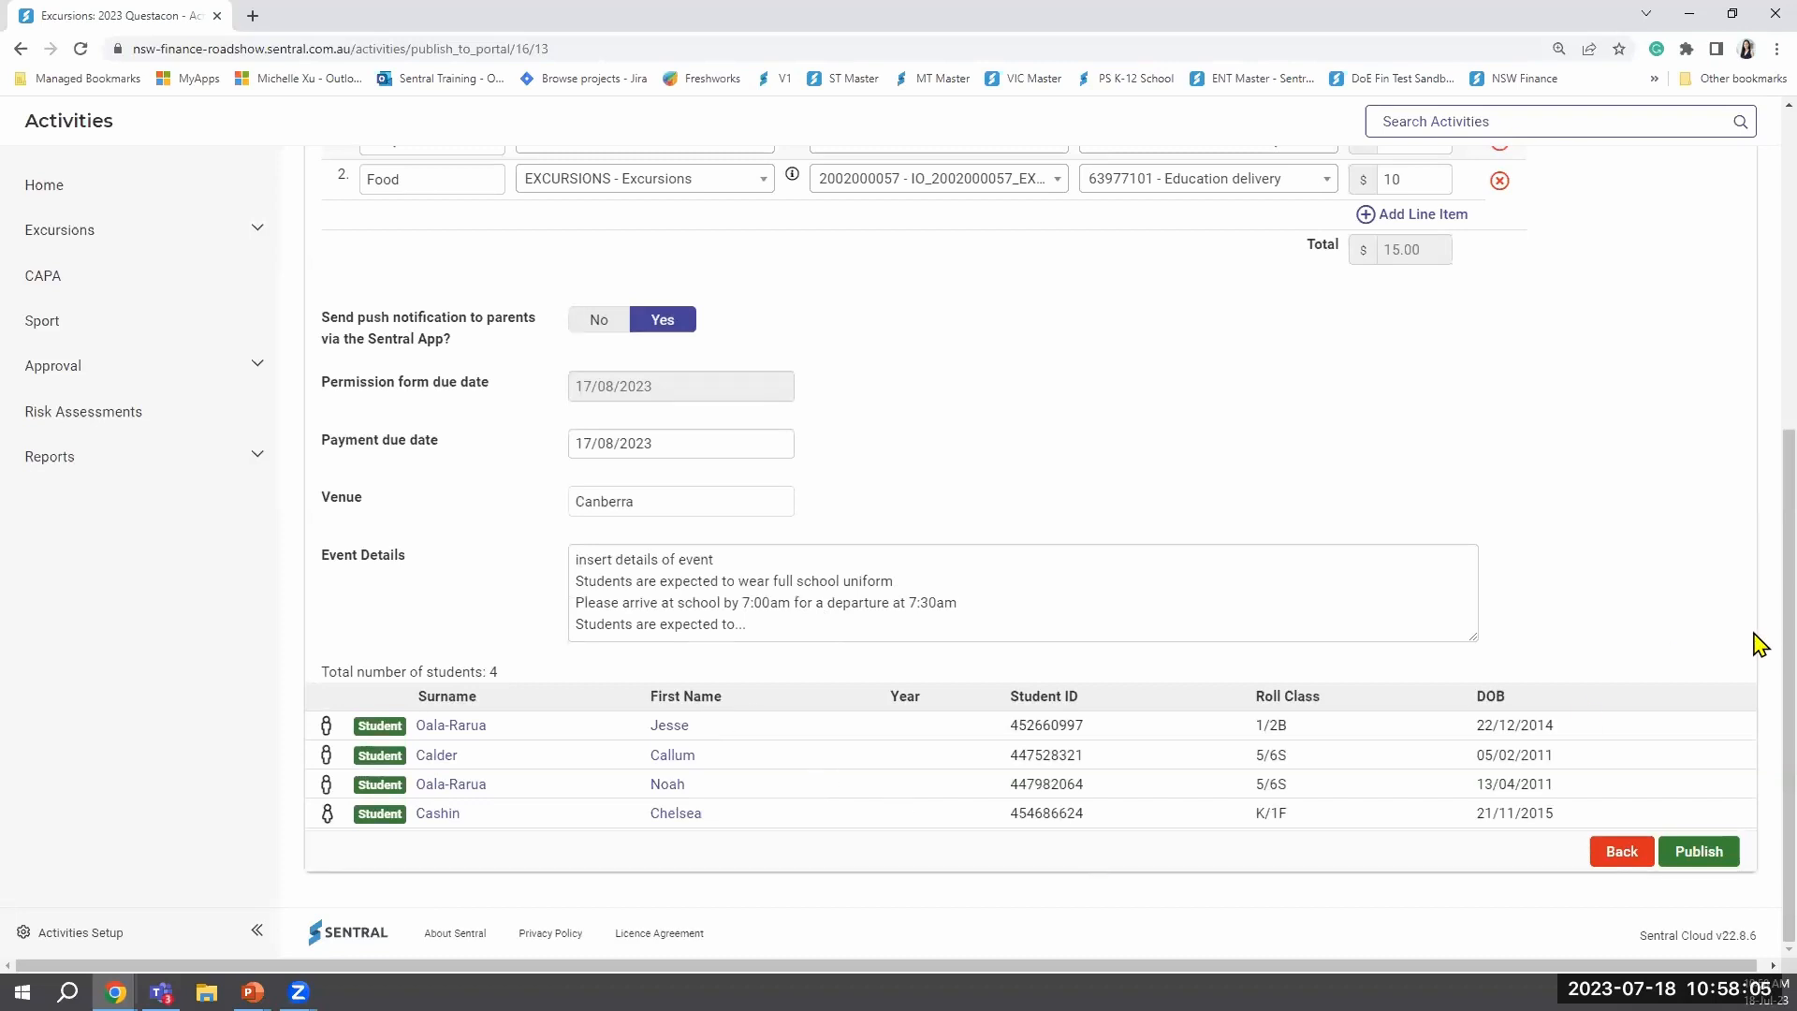
- Review the completed permission and payment form and publish the 2023 Questacon excursion to the portal
scroll(1759, 643, "up", 6)
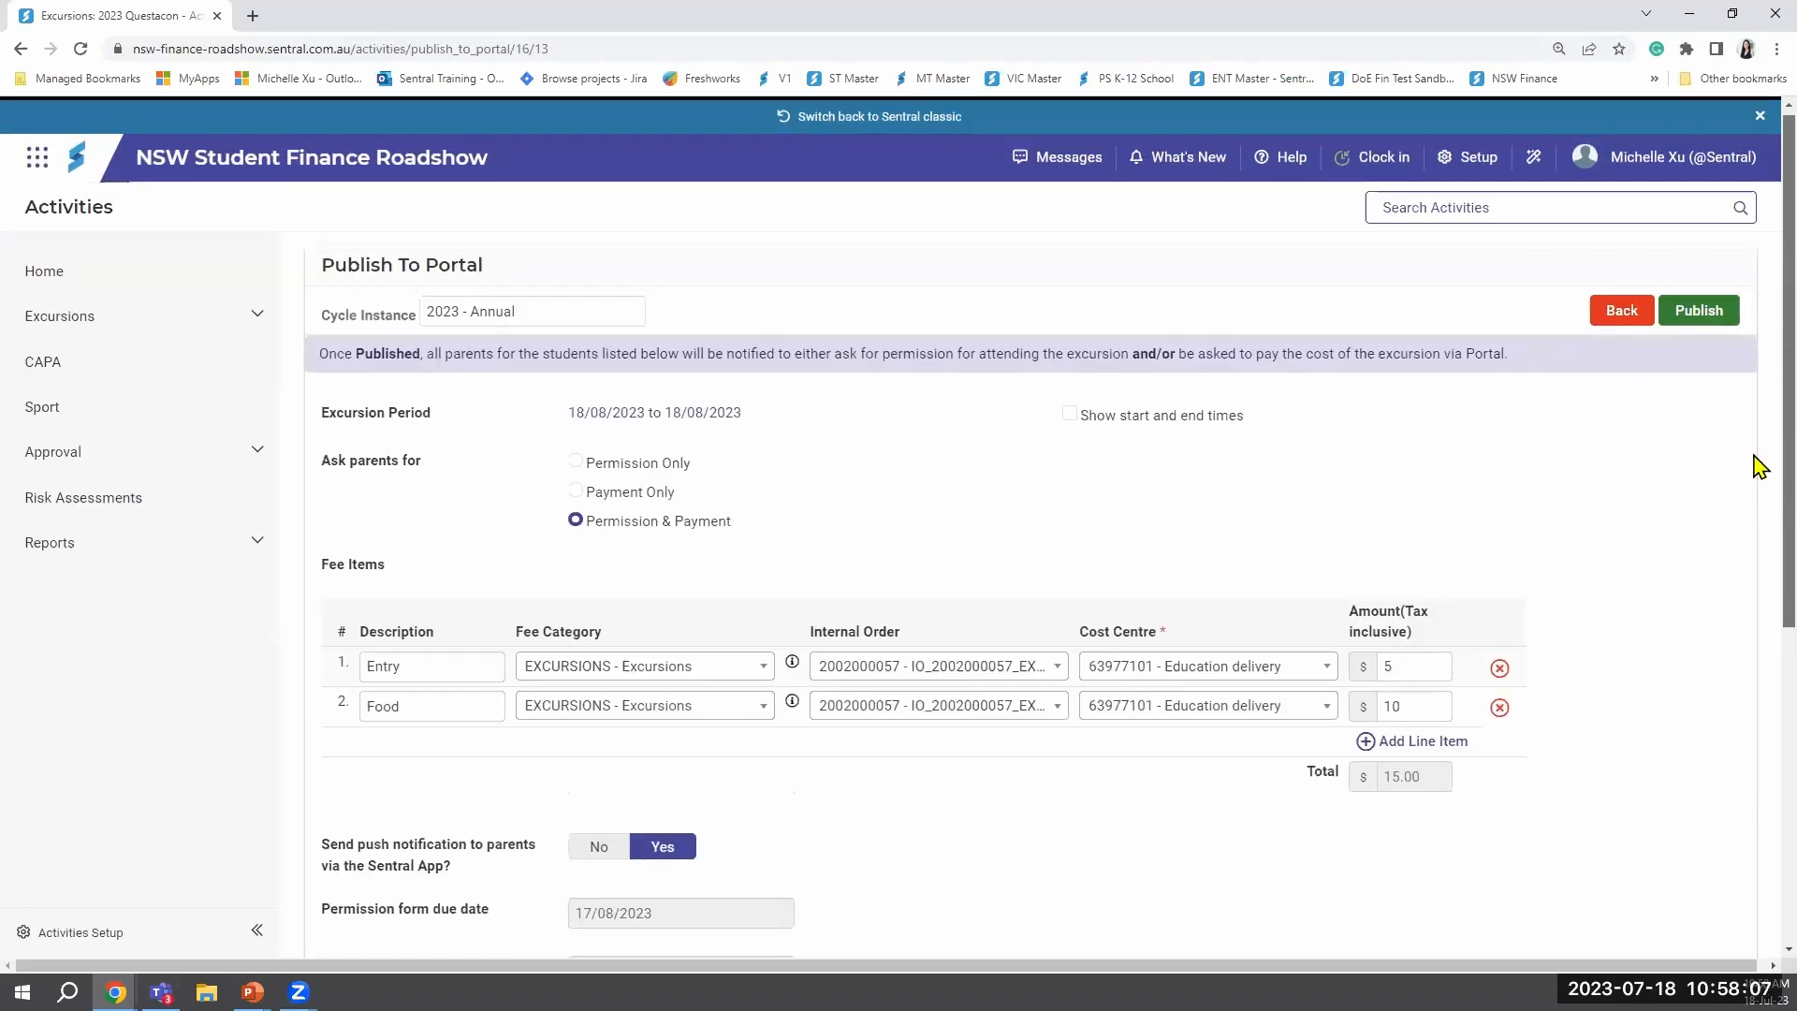
scroll(1754, 590, "down", 6)
left_click(1711, 867)
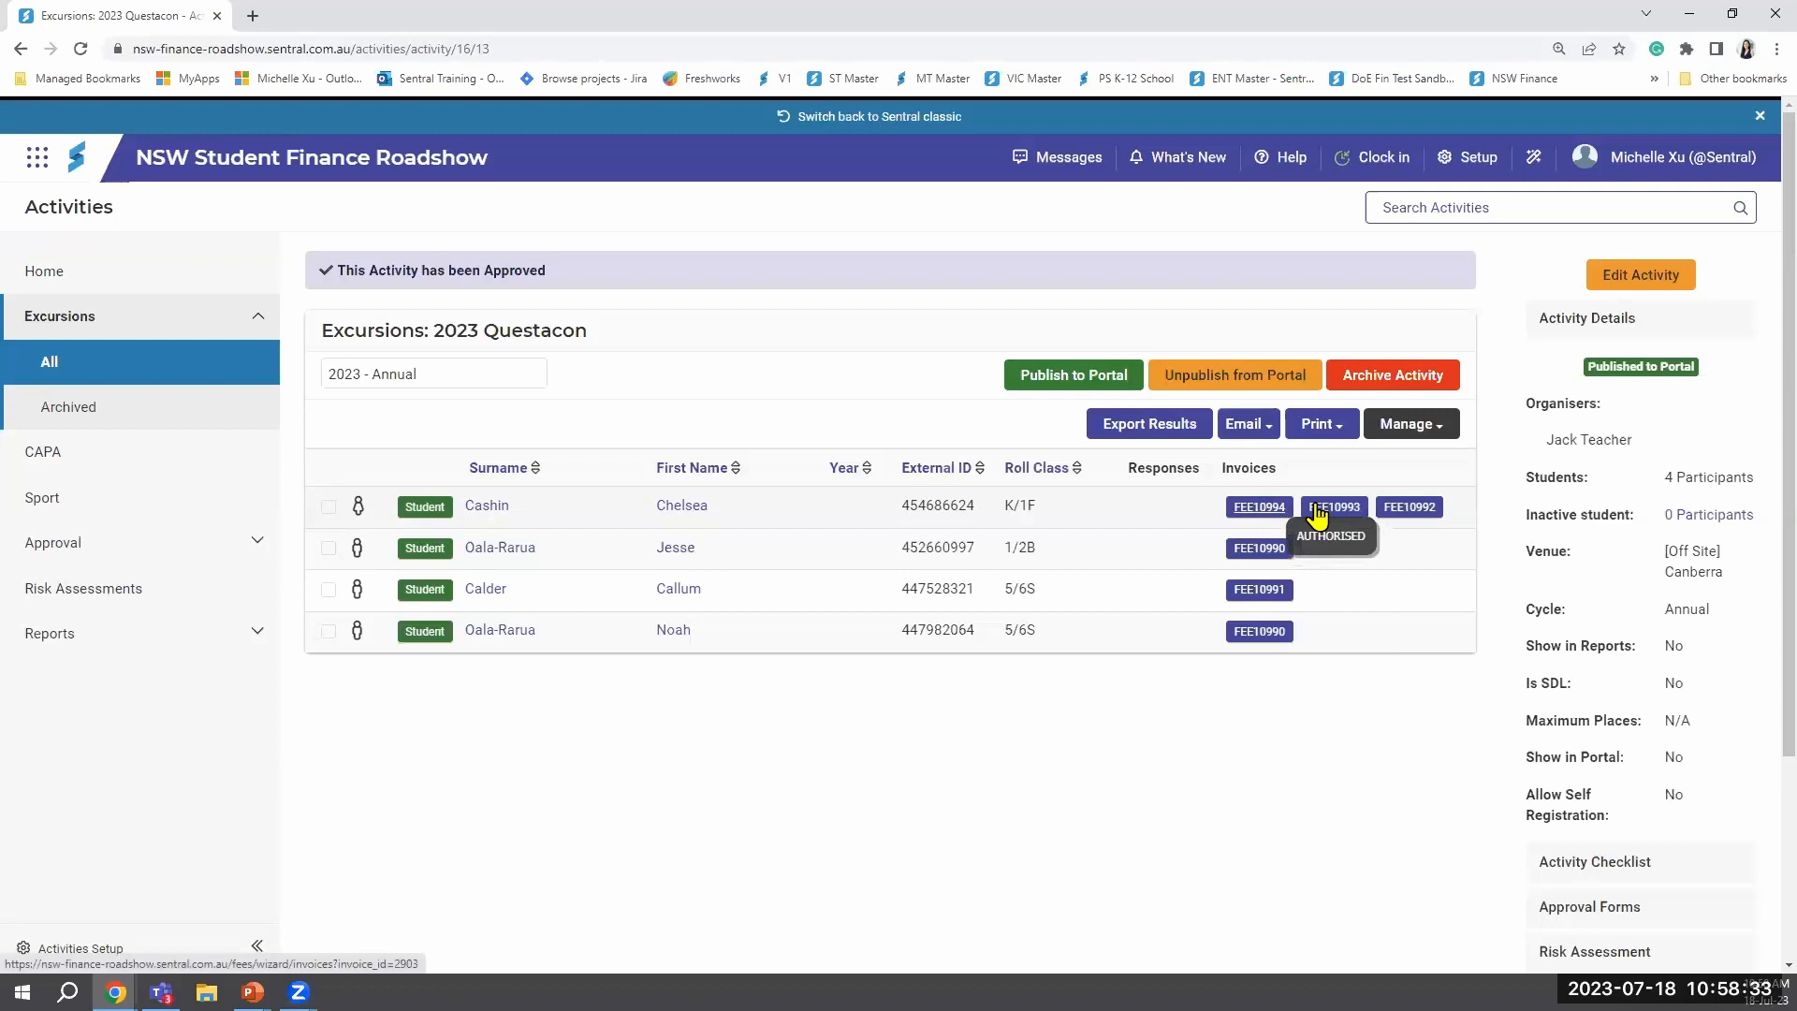
- Open the excursion fee of the student in roll class 1/2B and examine its line items and portal and email status
left_click(1270, 552)
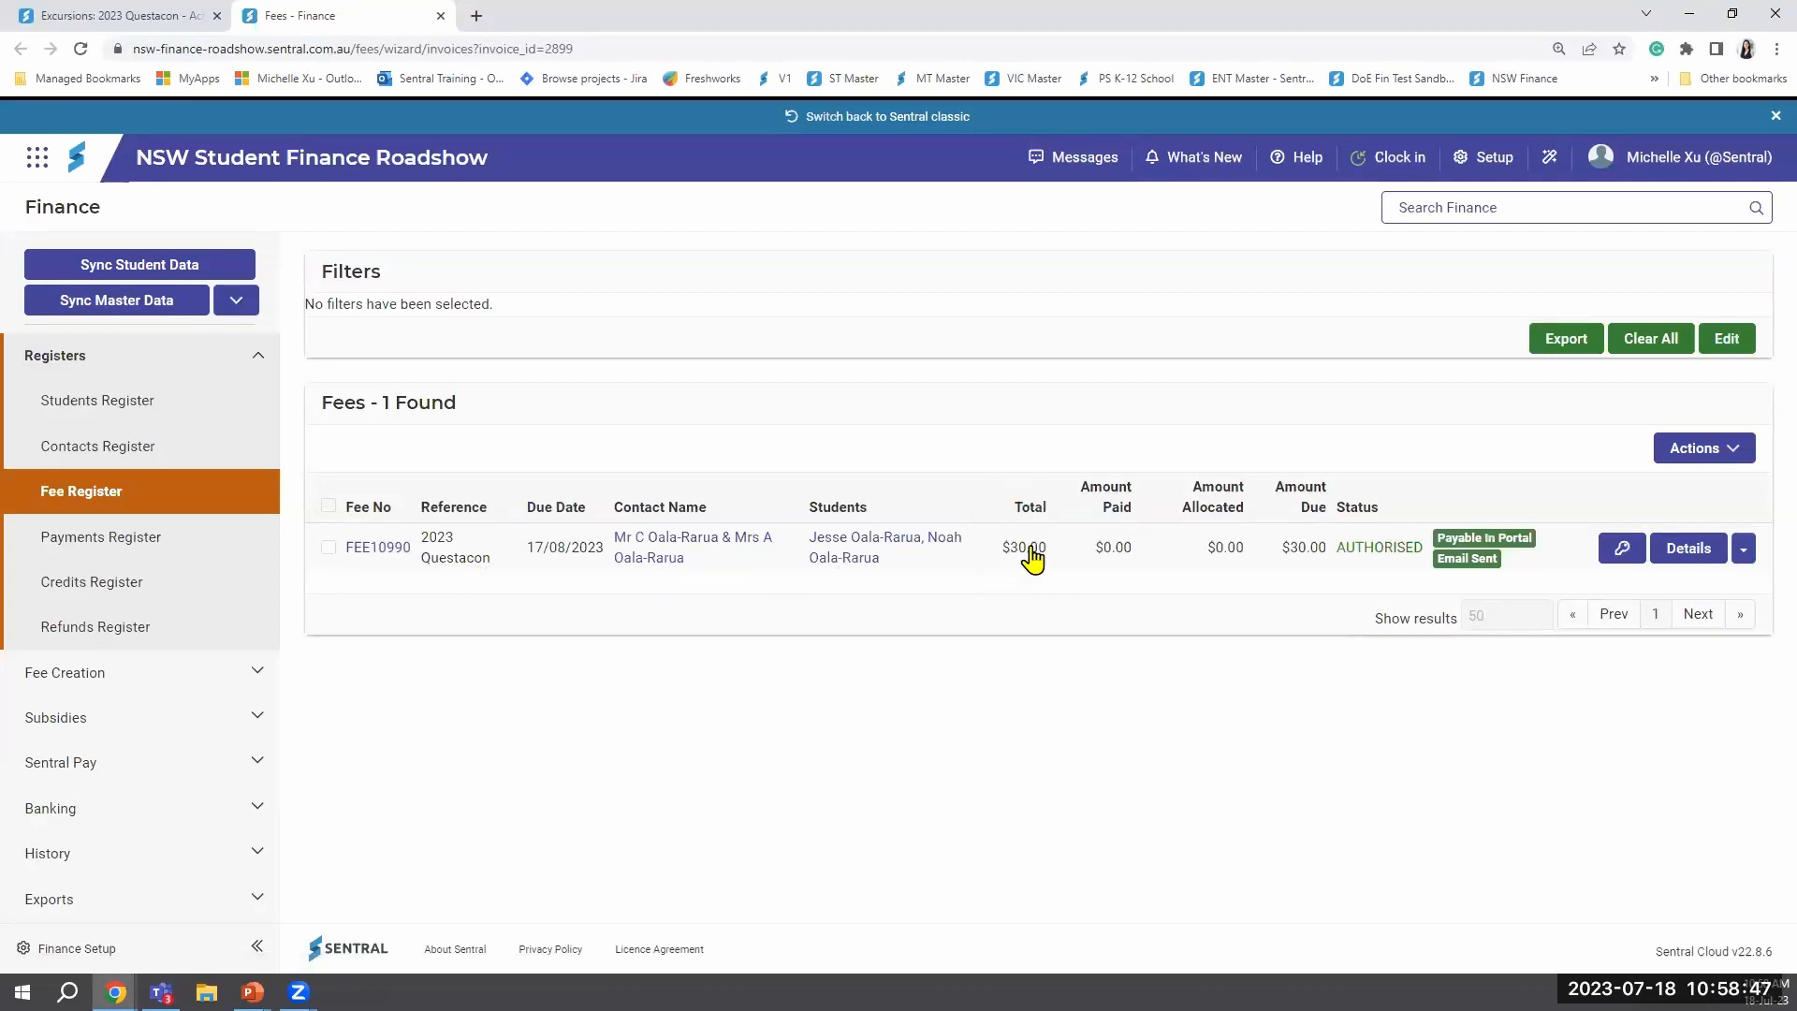
left_click(1688, 552)
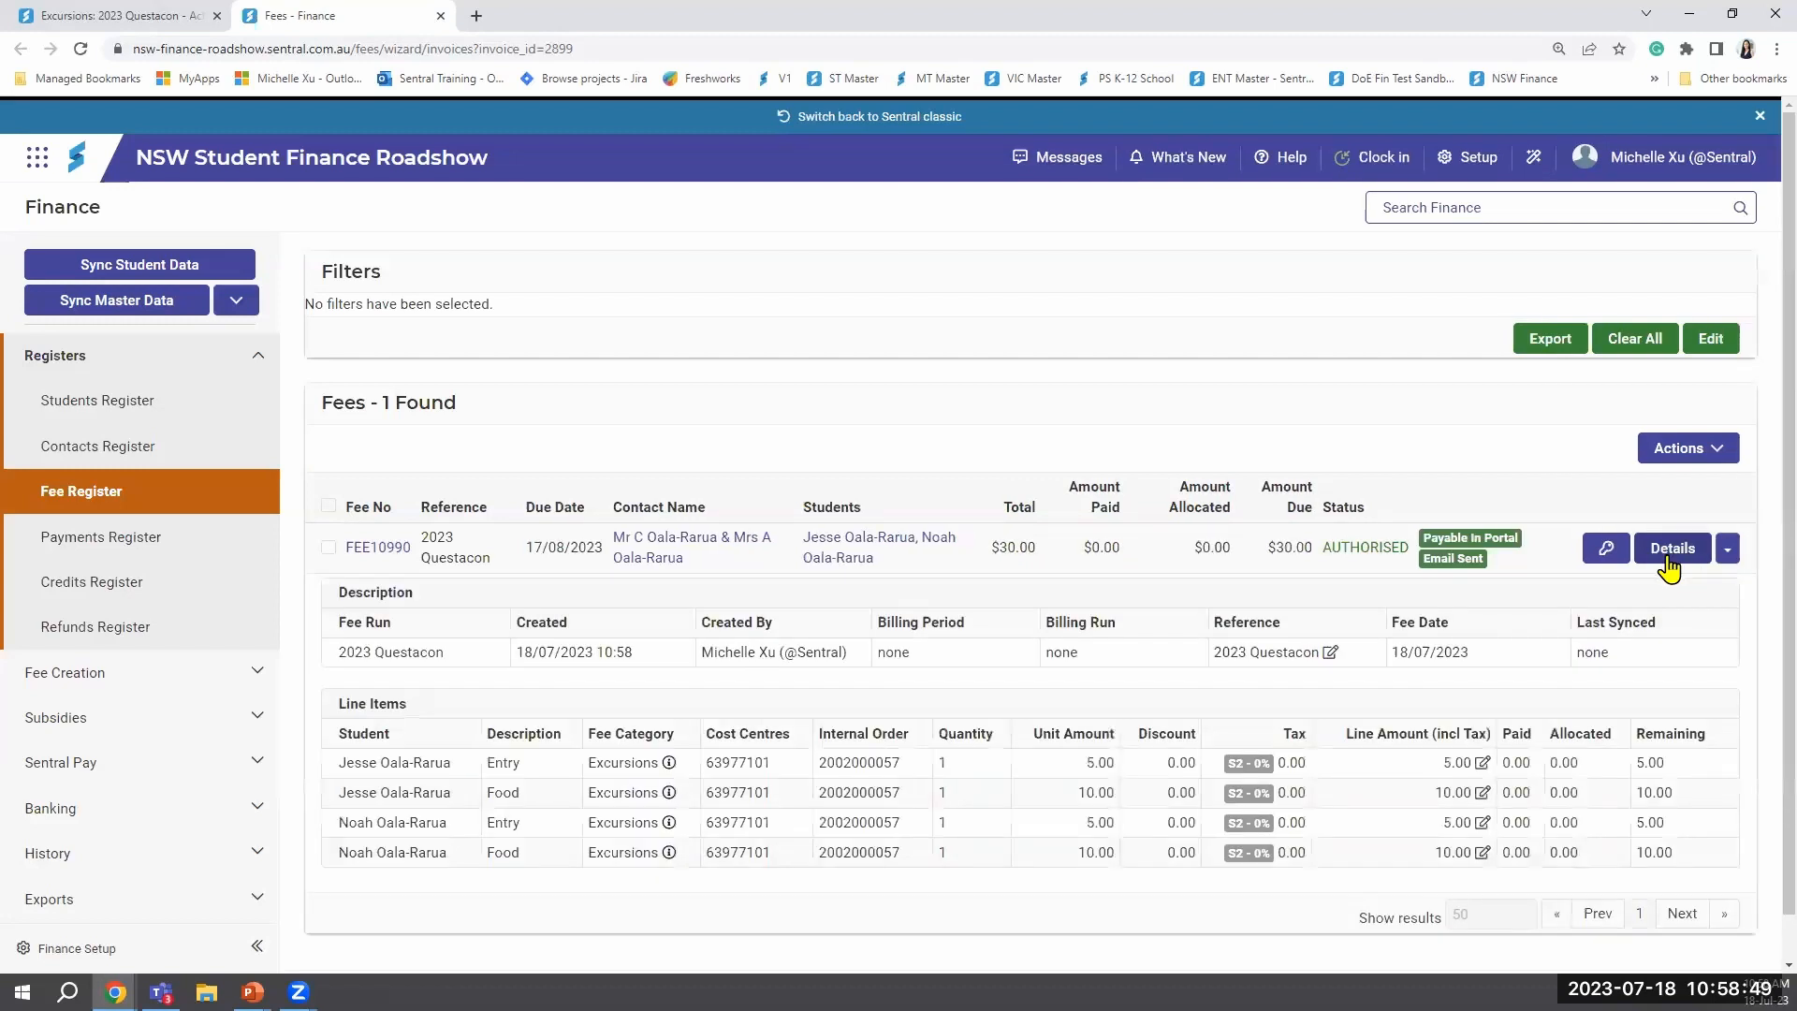
scroll(1336, 329, "down", 1)
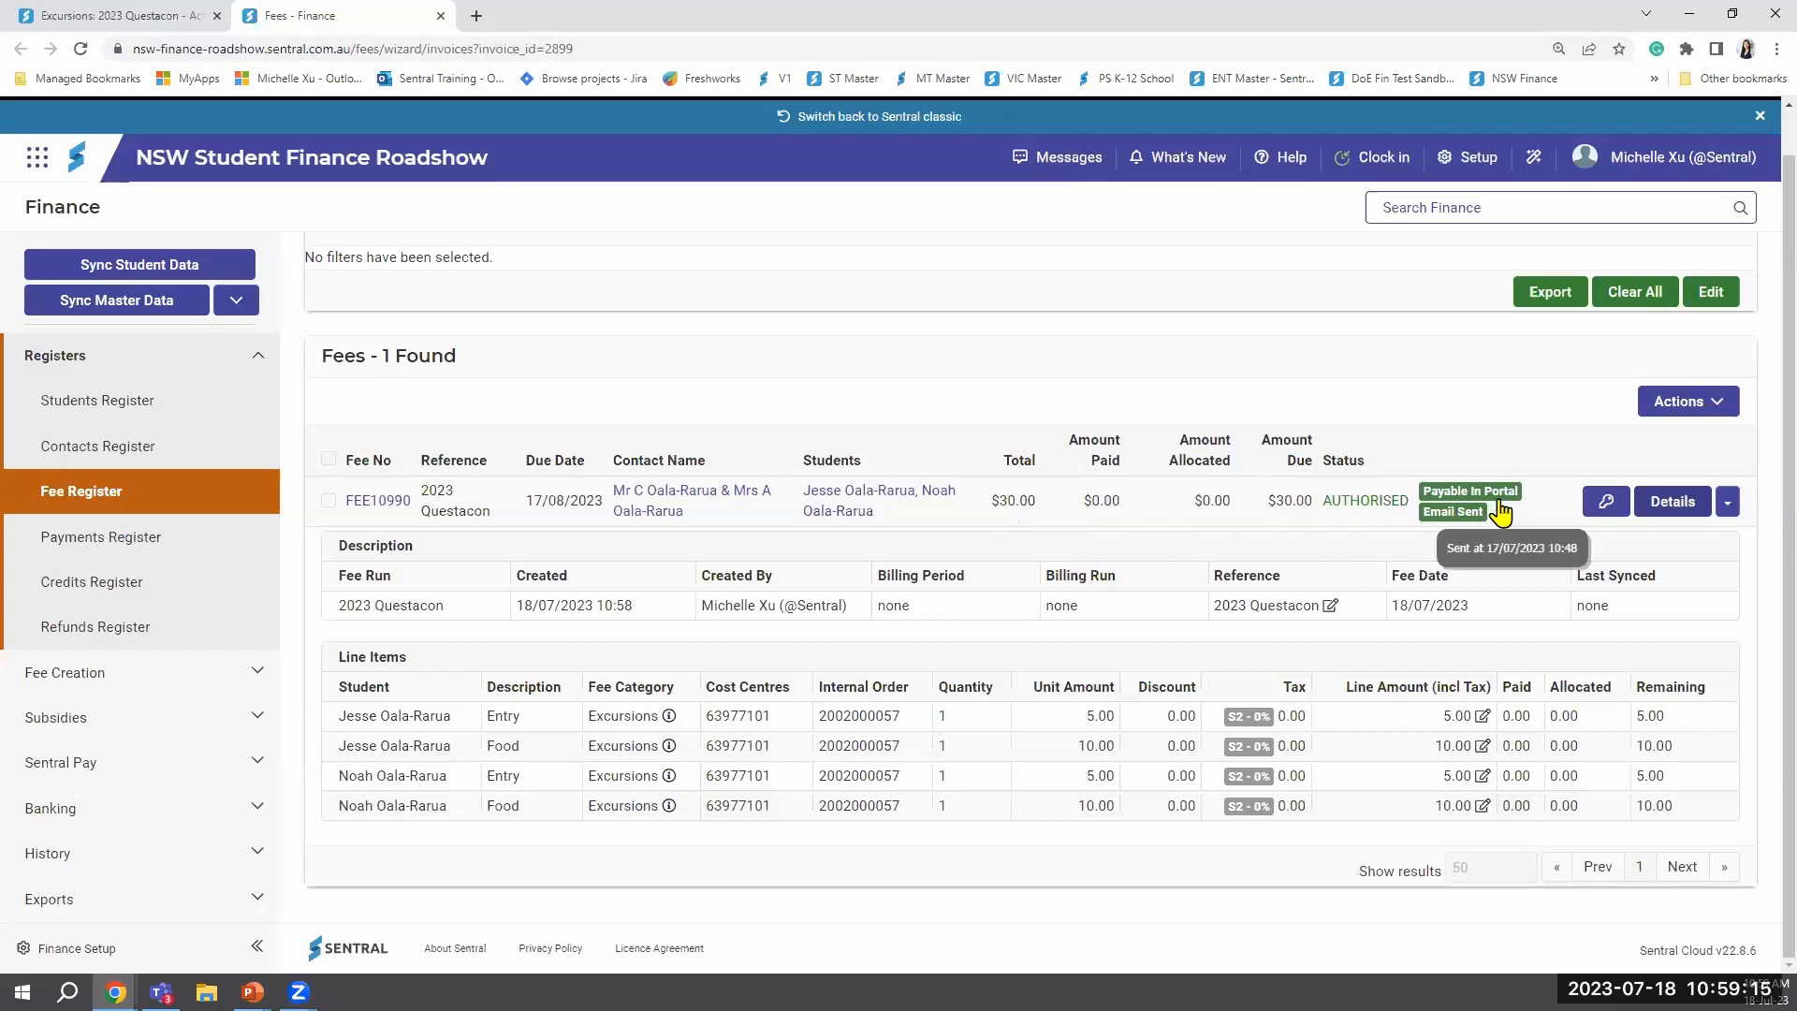
mouse_move(1481, 532)
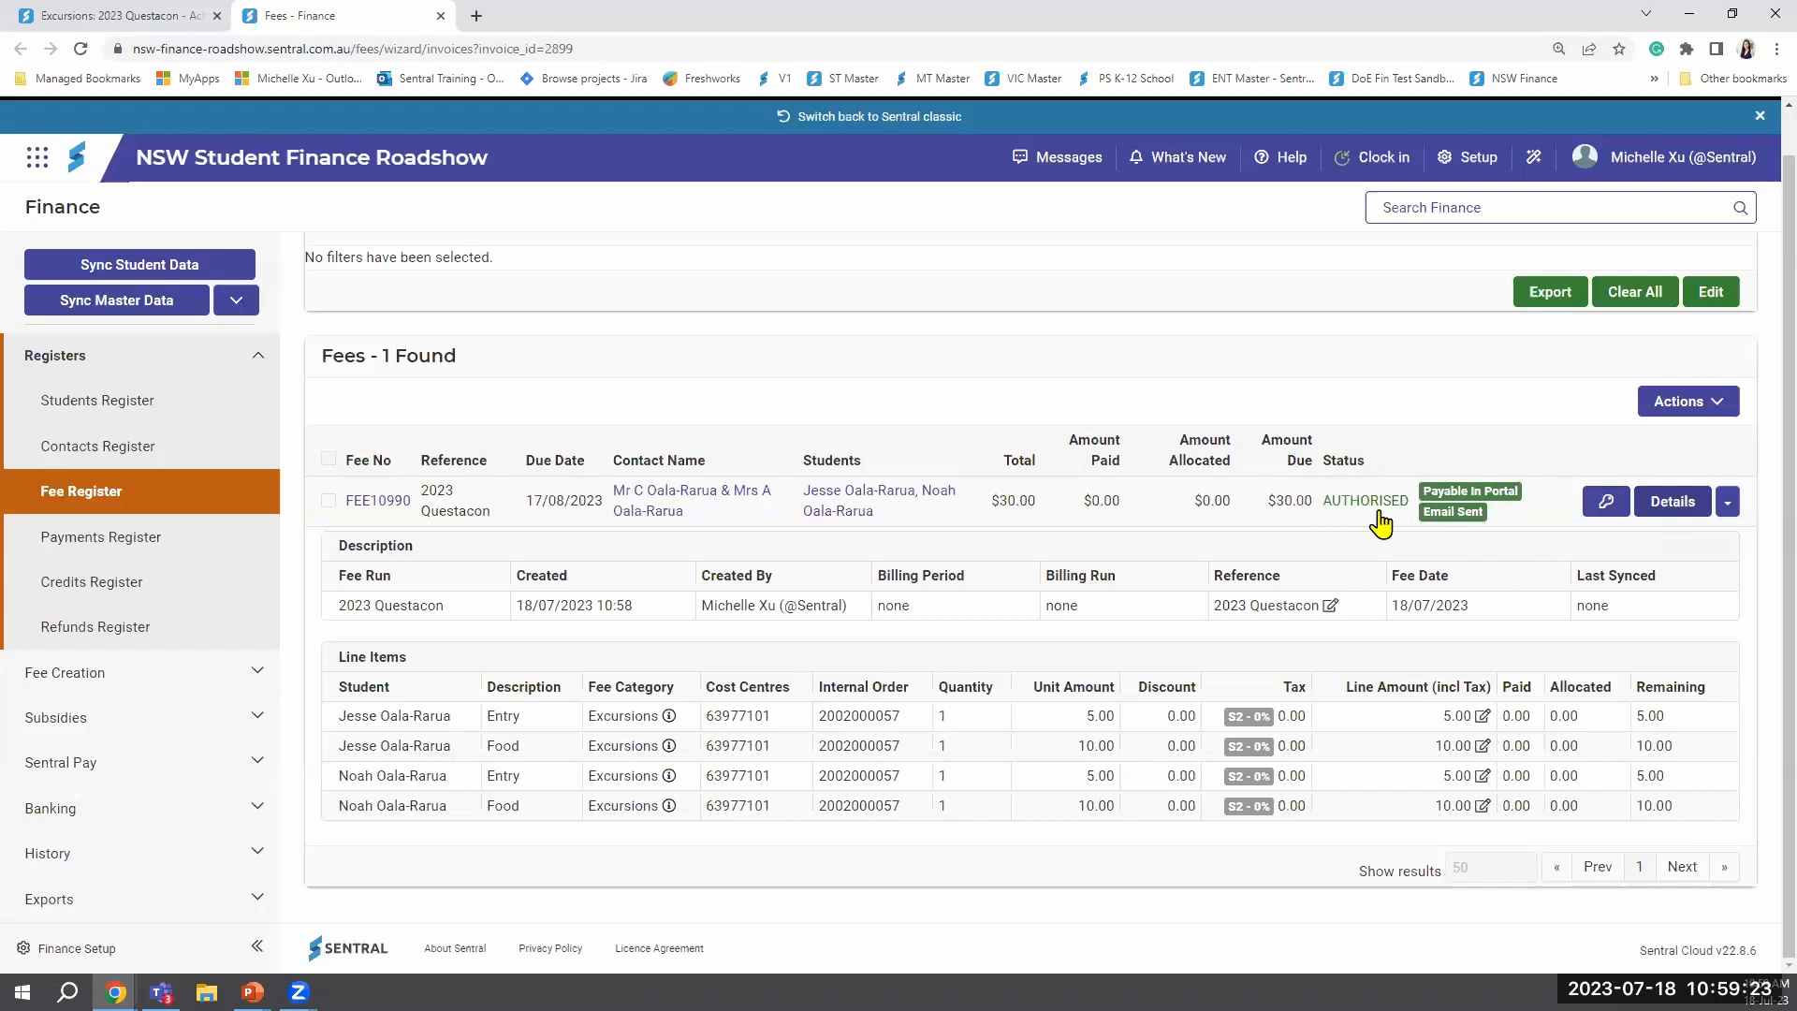
left_click(1677, 503)
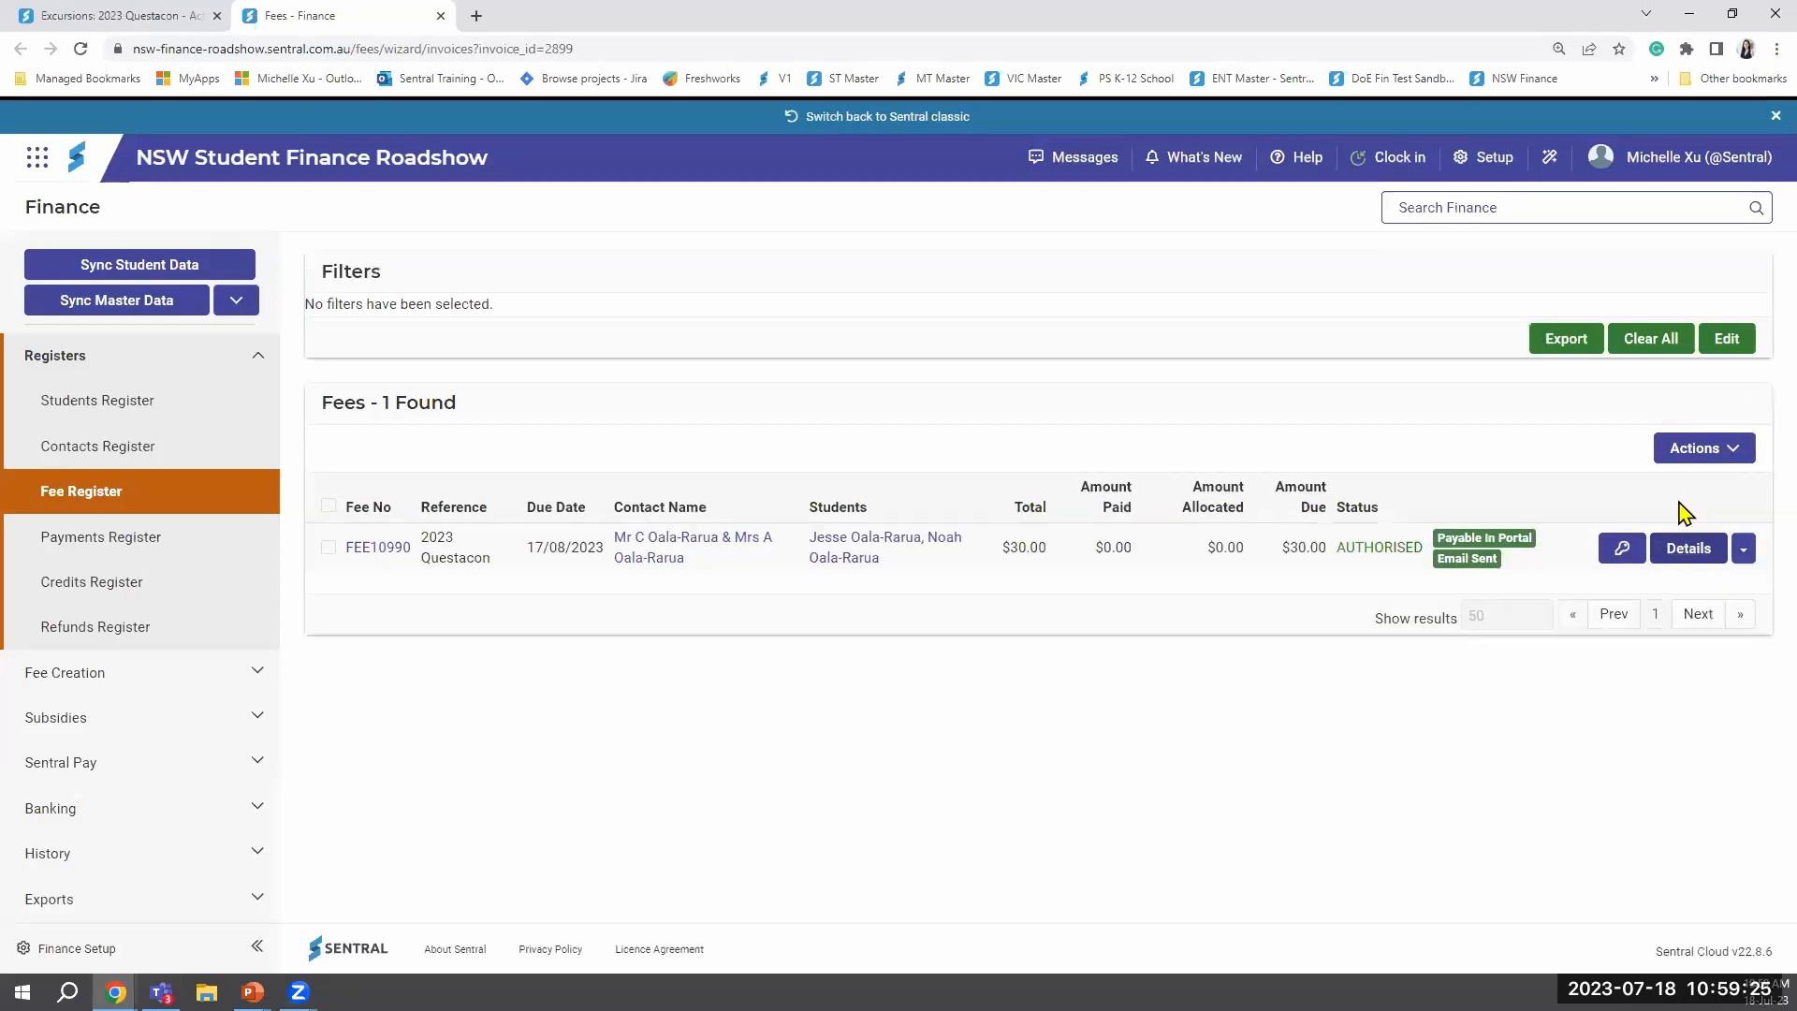
- Switch to the PowerPoint slide show at the Fee Creation Types slide
left_click(252, 992)
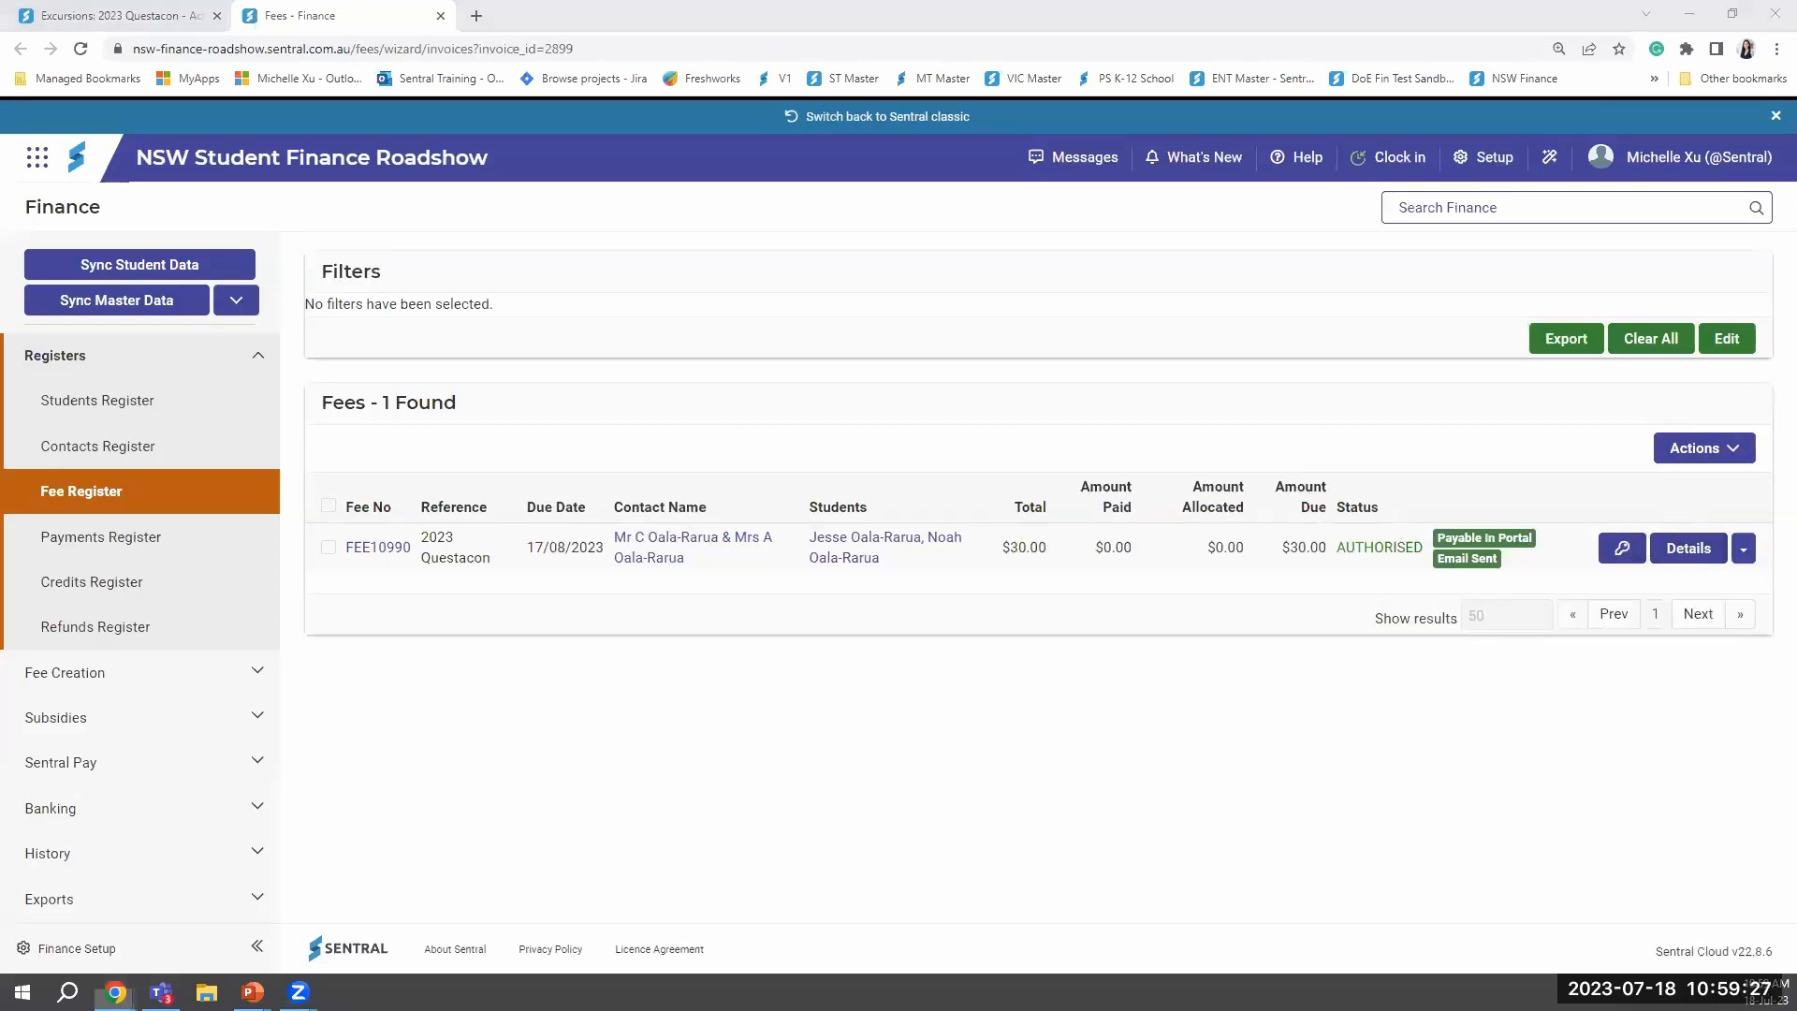
left_click(327, 898)
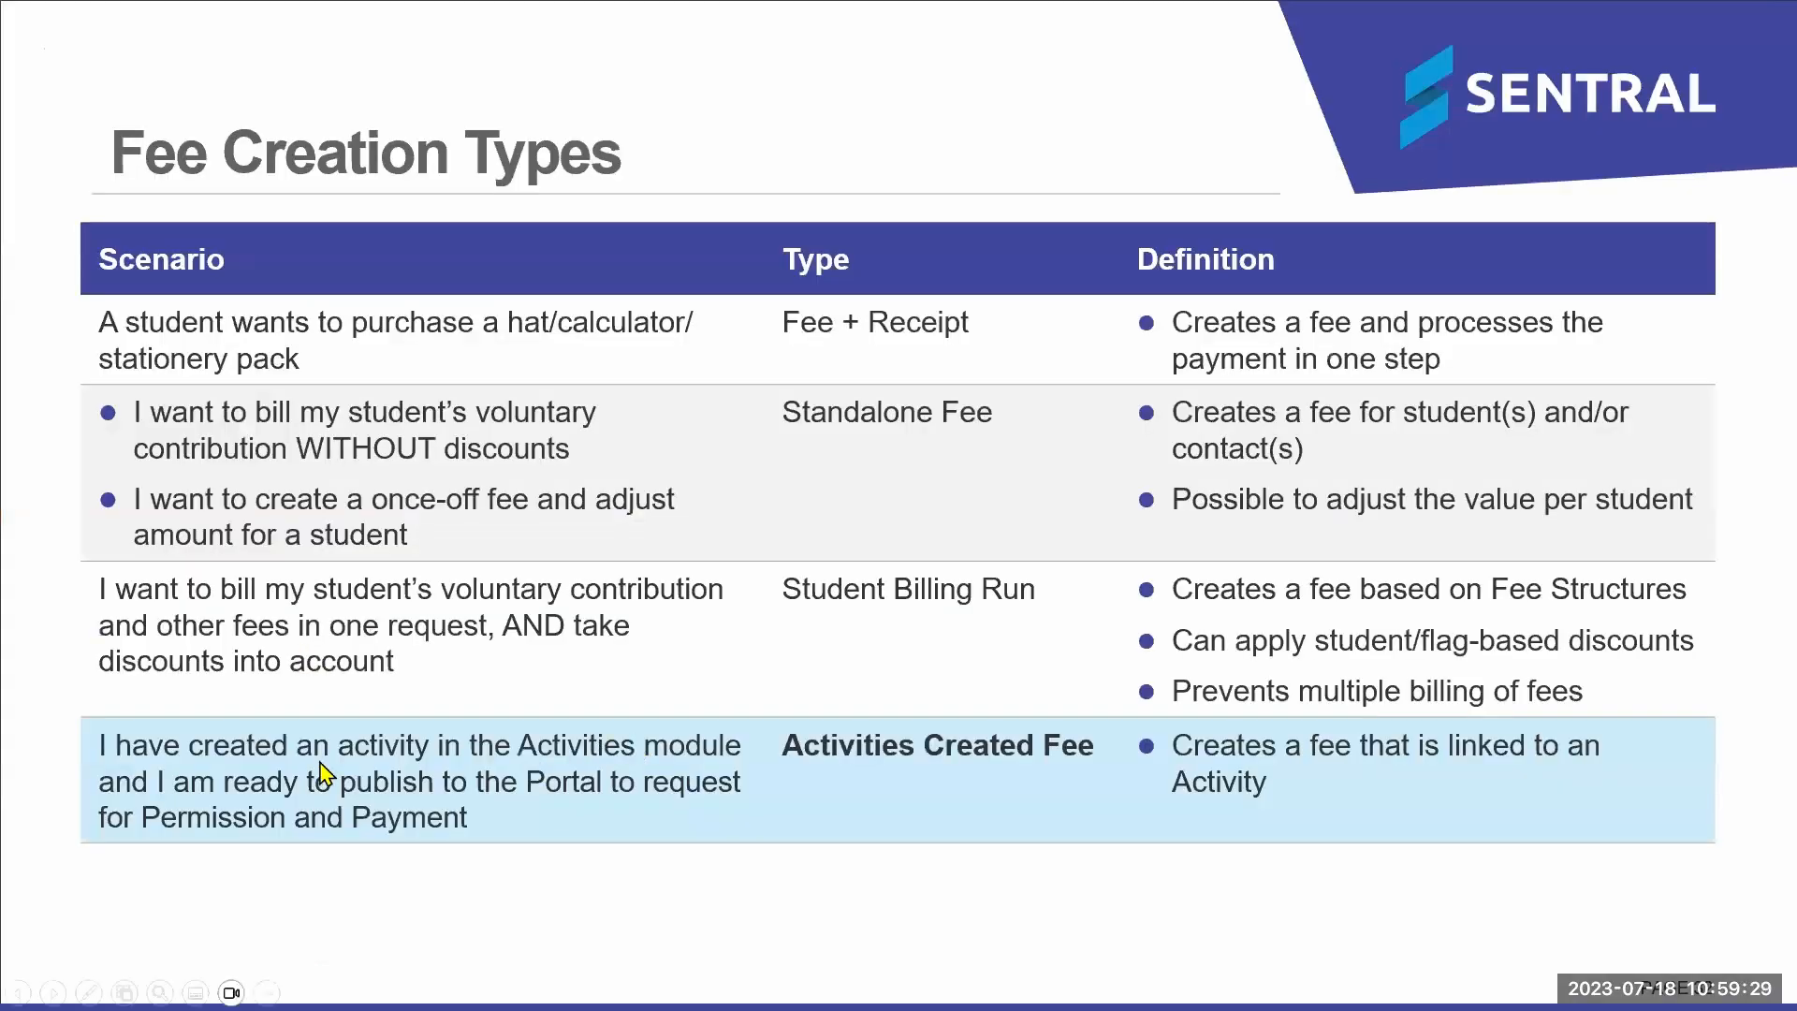